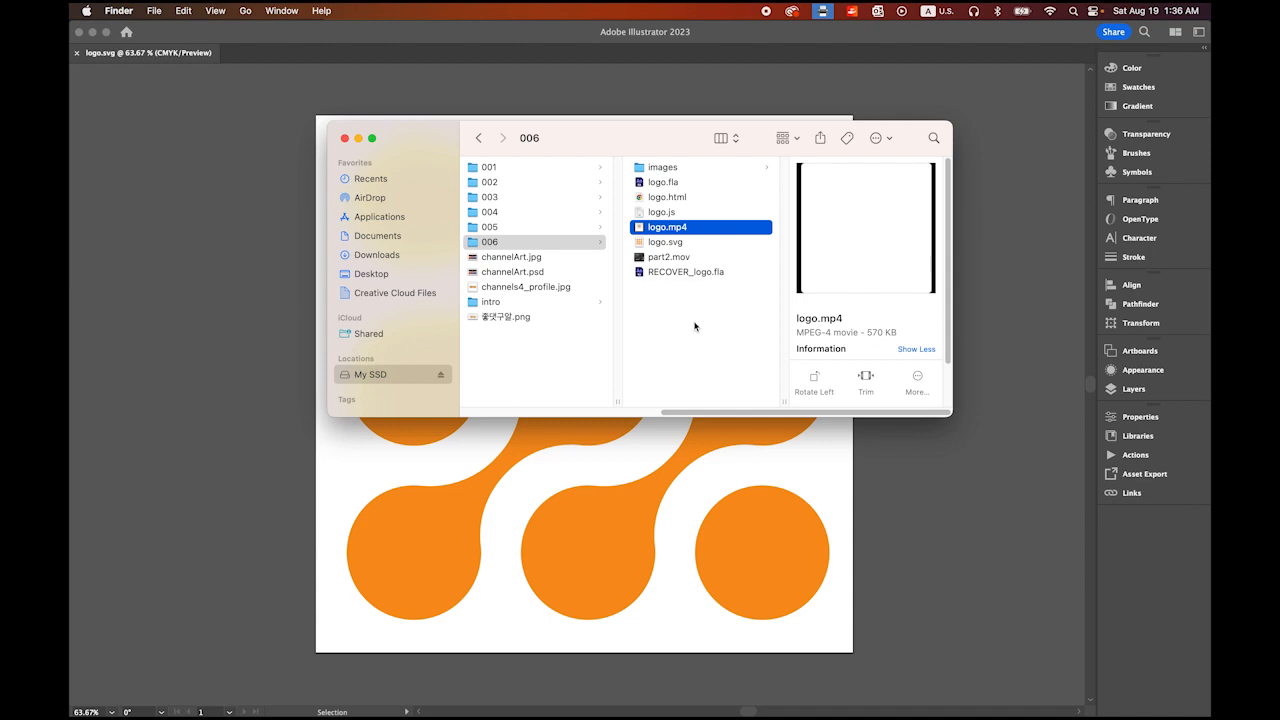
- Preview the logo.mp4 video in folder 006
{"action": "key", "text": "space"}
{"action": "left_click_drag", "start_coordinate": [250, 163], "coordinate": [416, 105]}
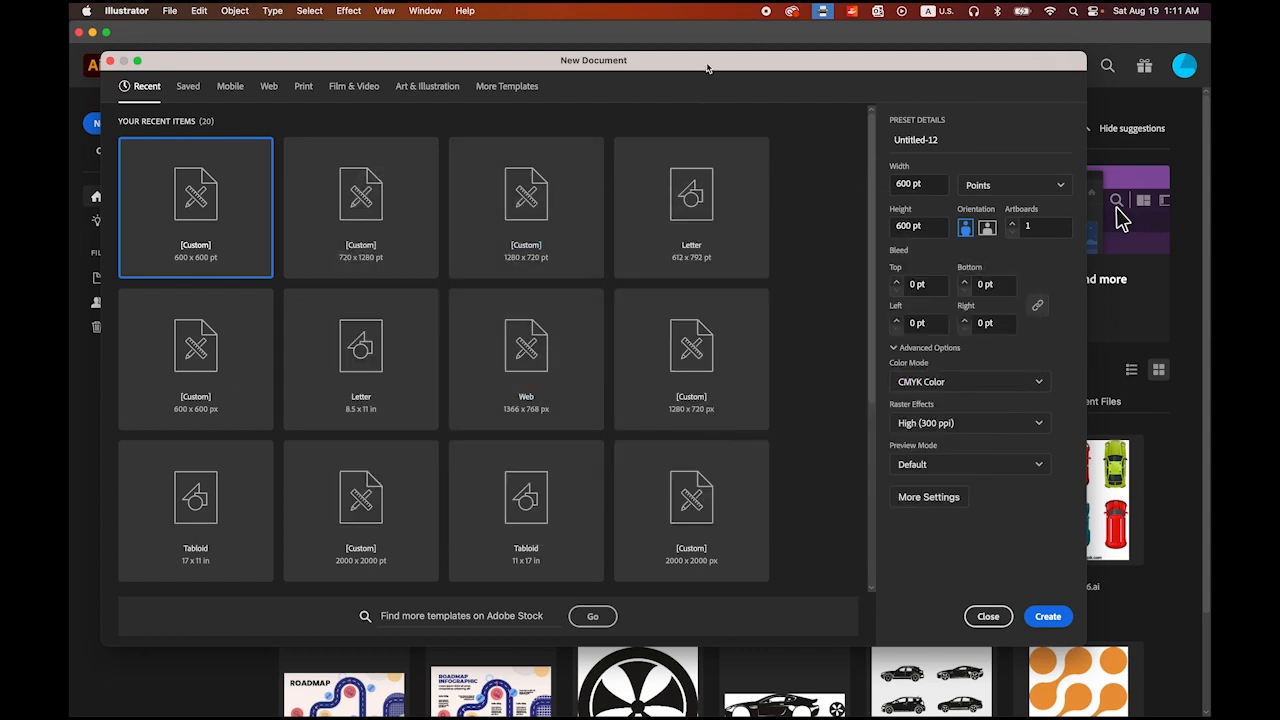
- Create a new 600 × 600 pt document with units in points, one artboard and CMYK color mode
{"action": "left_click_drag", "start_coordinate": [707, 68], "coordinate": [707, 64]}
{"action": "left_click", "coordinate": [920, 184]}
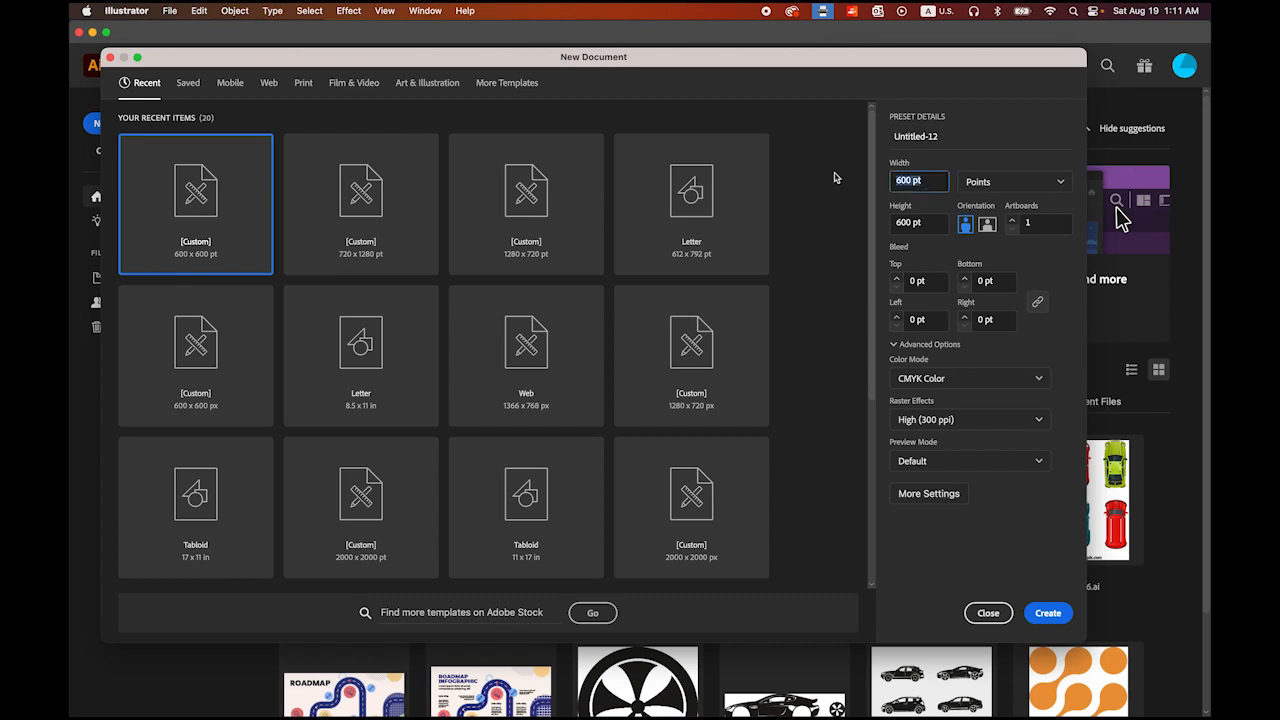
{"action": "left_click", "coordinate": [938, 226]}
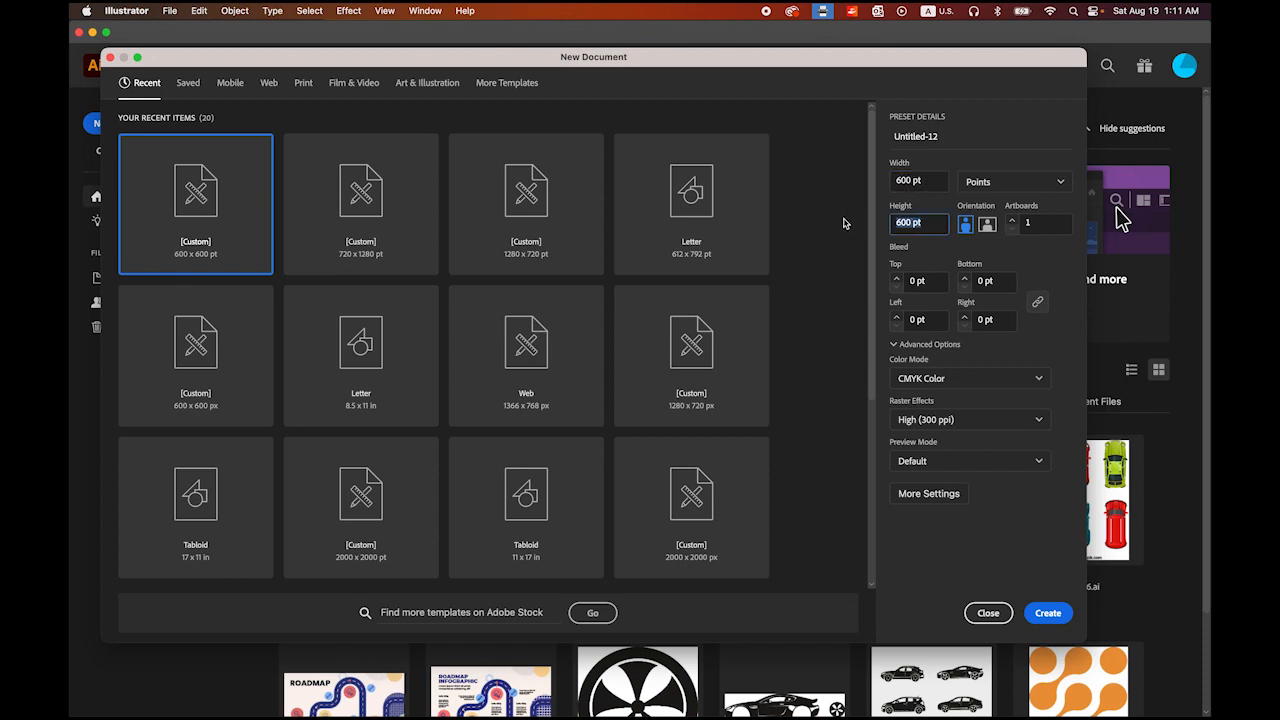
{"action": "left_click", "coordinate": [1058, 186]}
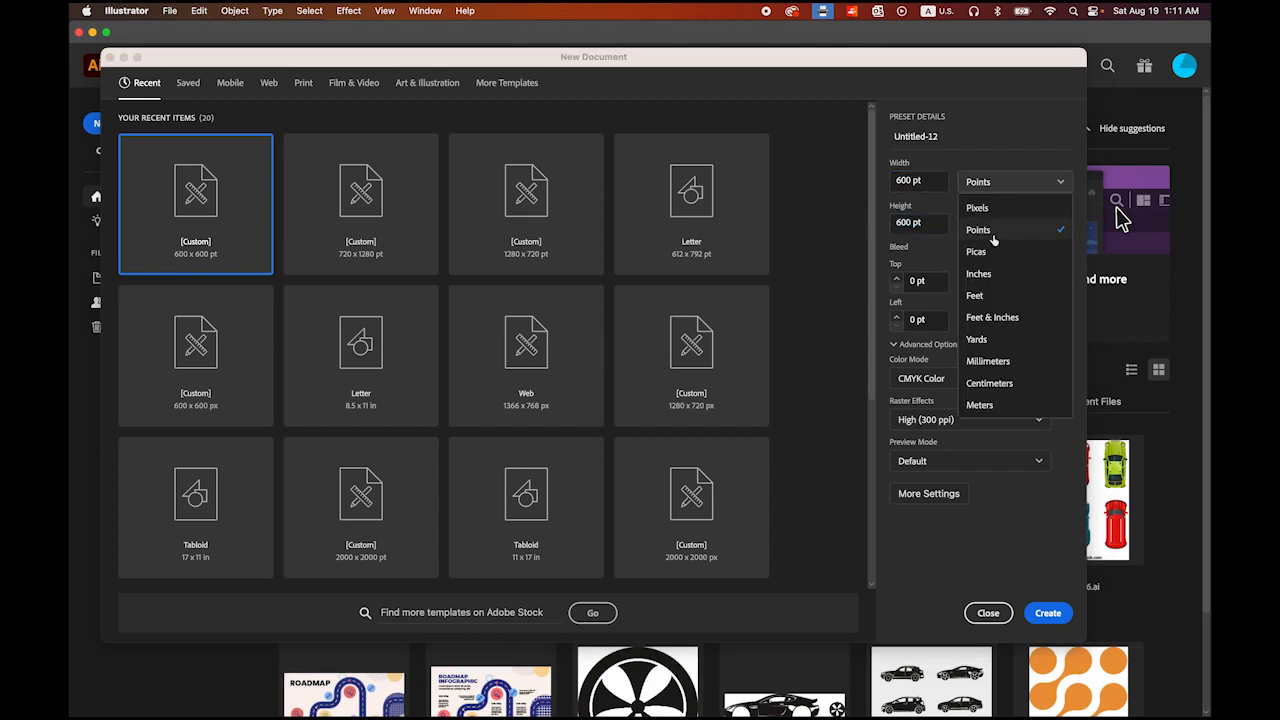
{"action": "left_click", "coordinate": [993, 238]}
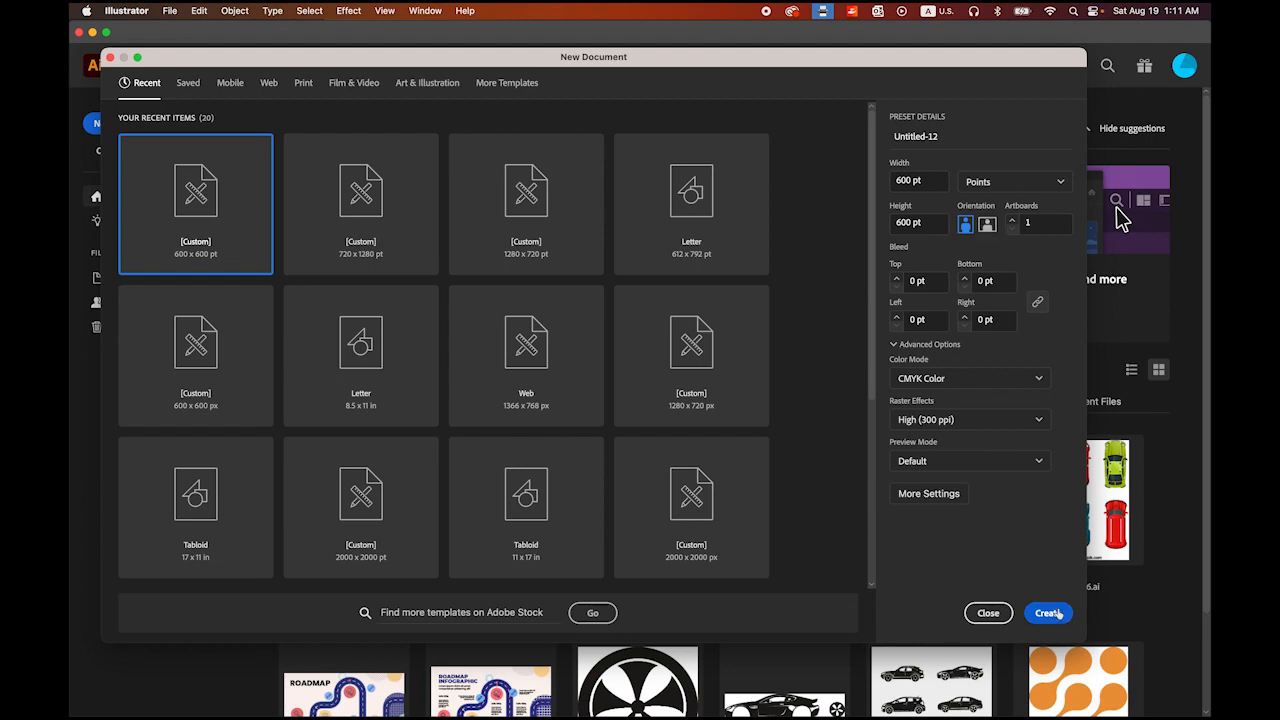
{"action": "left_click", "coordinate": [1058, 614]}
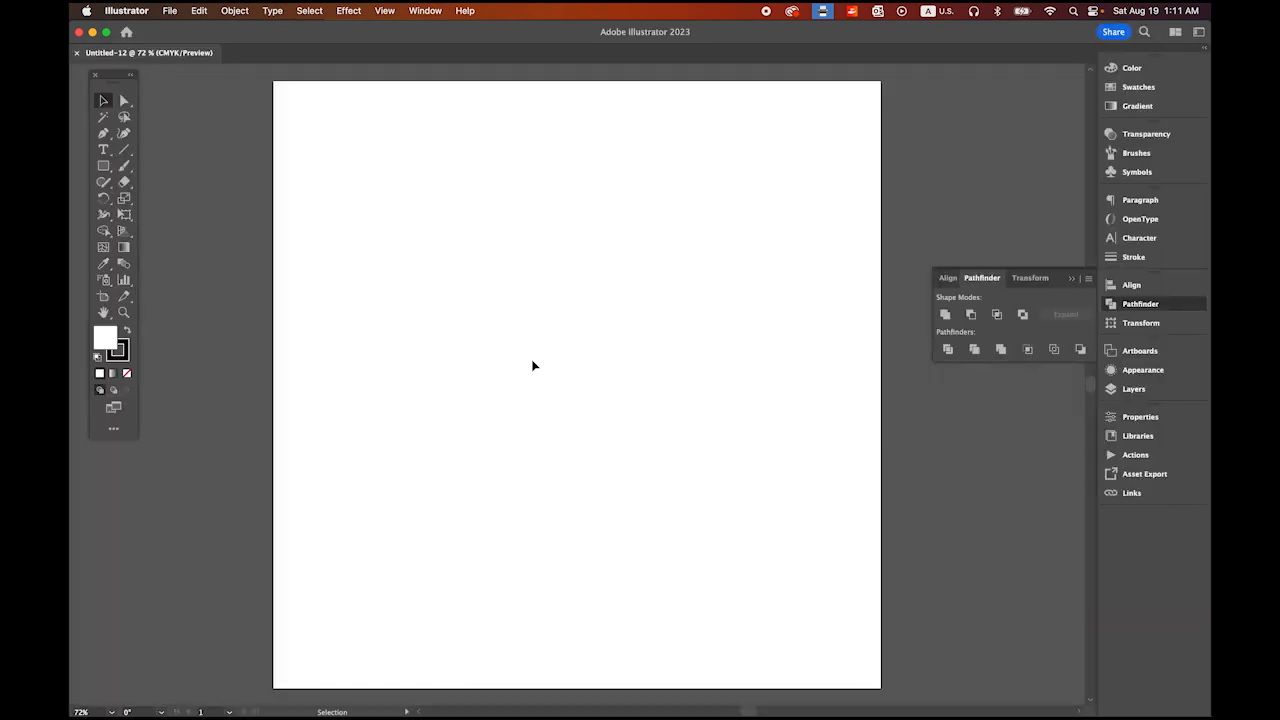
- Draw a 150 × 150 pt circle with an orange fill and no stroke near the artboard's upper-left corner
{"action": "left_click", "coordinate": [101, 165]}
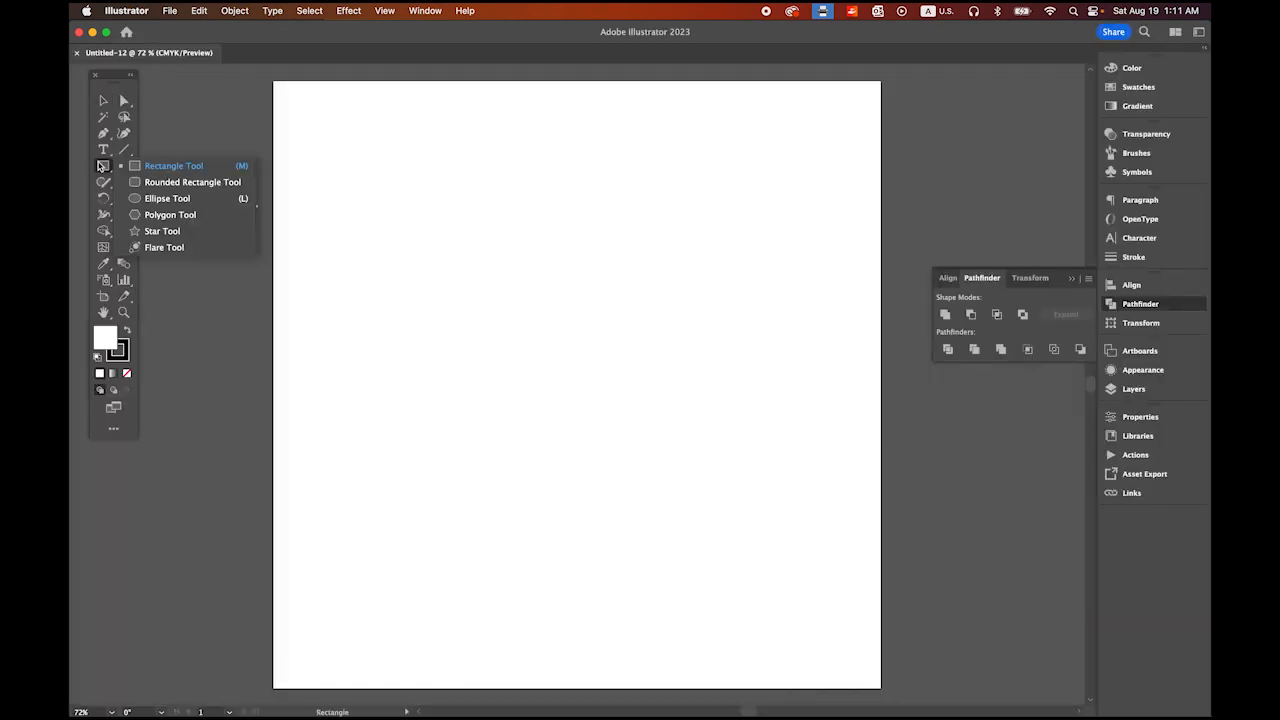
{"action": "left_click_drag", "start_coordinate": [101, 165], "coordinate": [167, 198]}
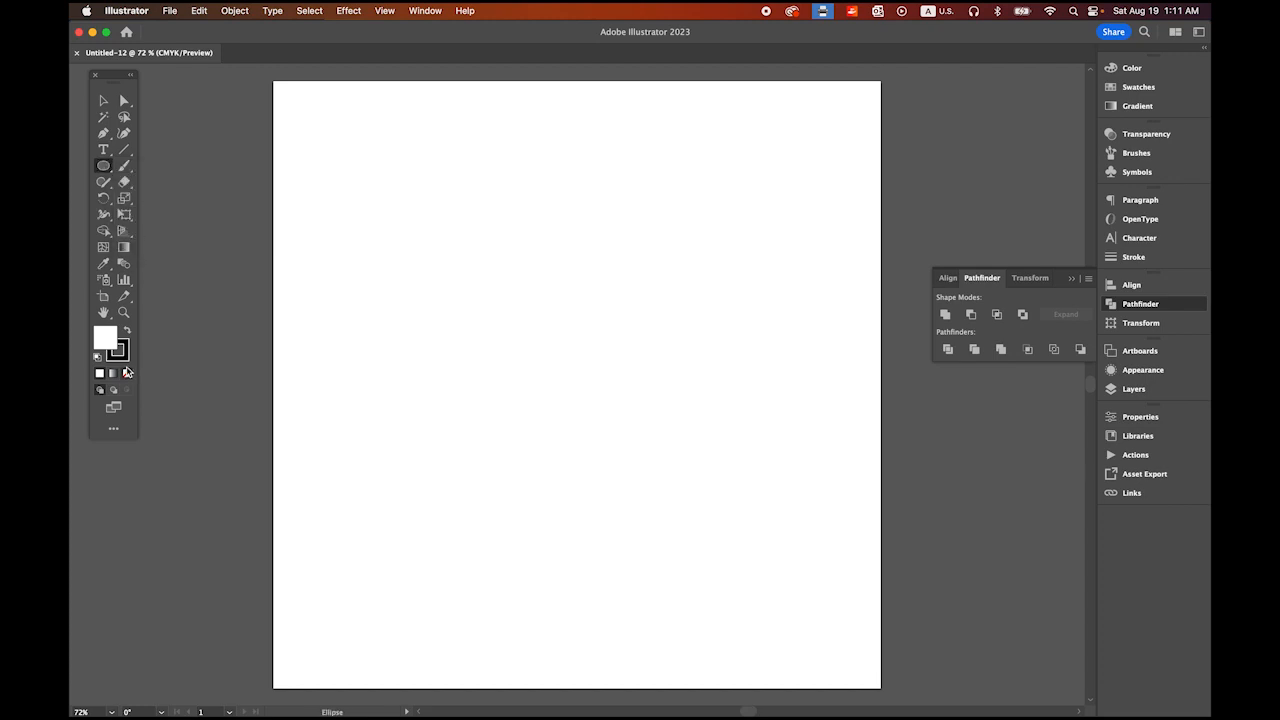
{"action": "left_click", "coordinate": [125, 356]}
{"action": "left_click", "coordinate": [126, 373]}
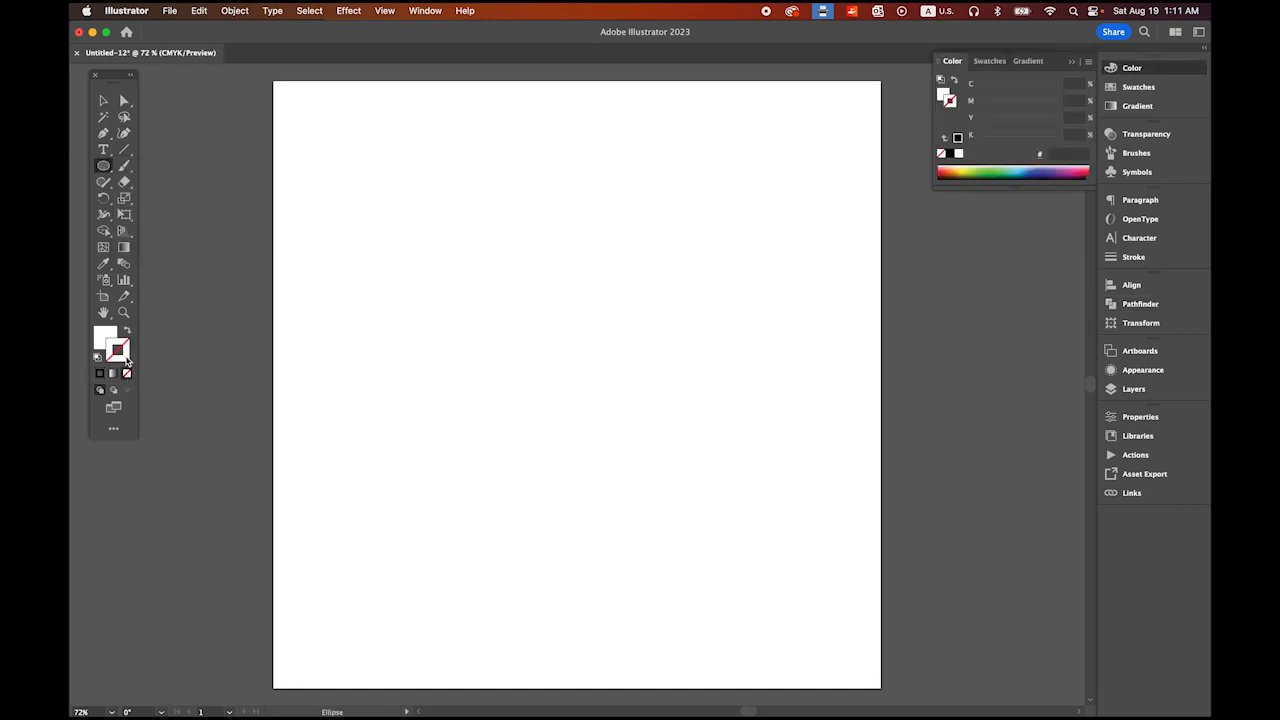
{"action": "left_click", "coordinate": [103, 338]}
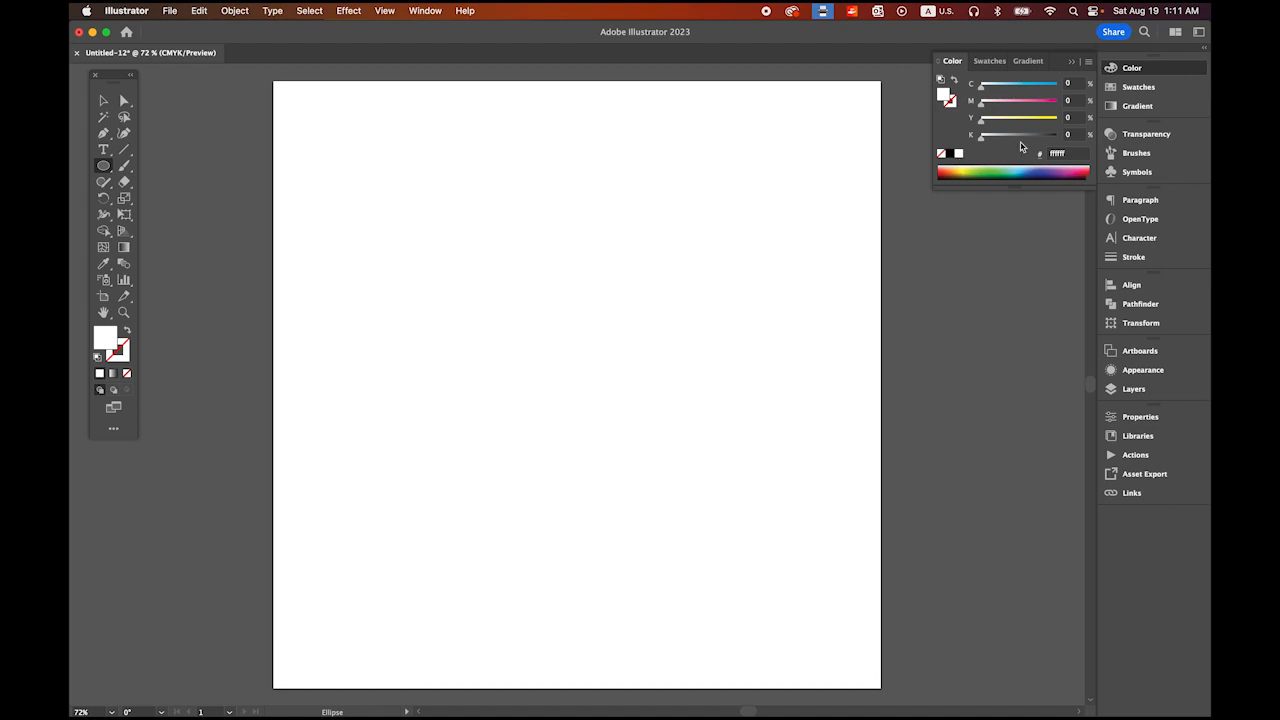
{"action": "left_click", "coordinate": [1140, 87]}
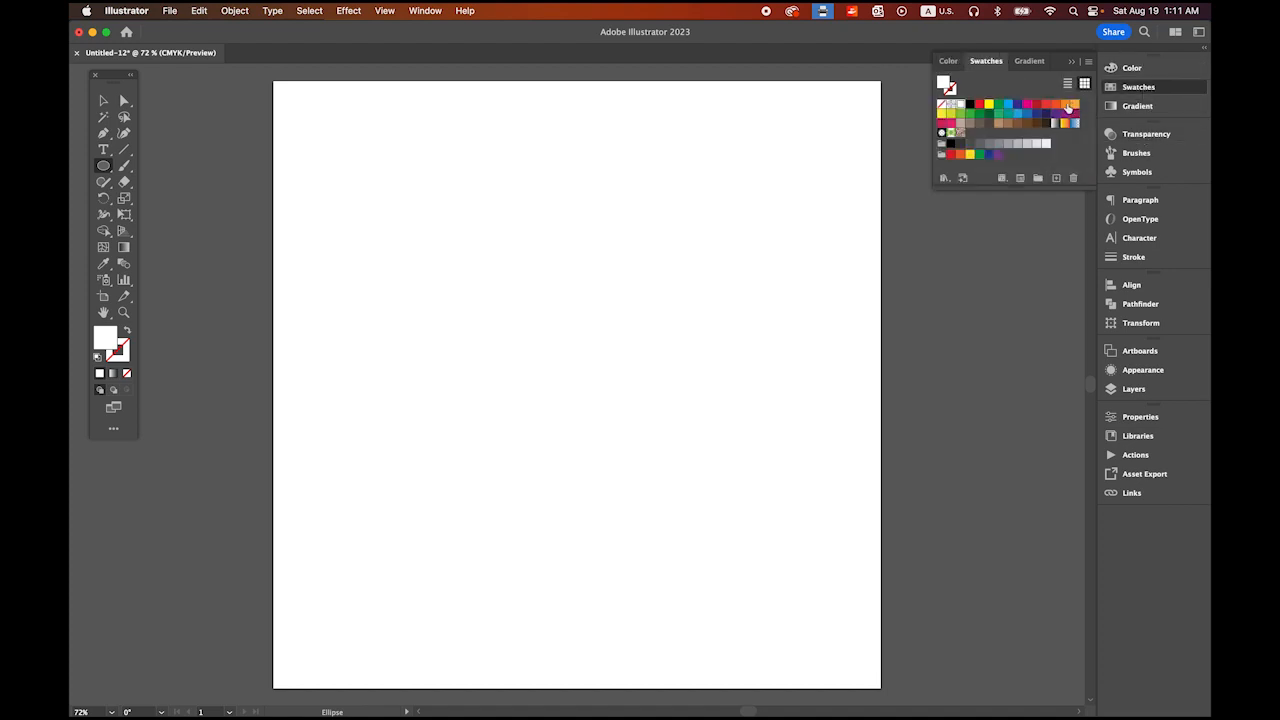
{"action": "left_click", "coordinate": [1066, 104]}
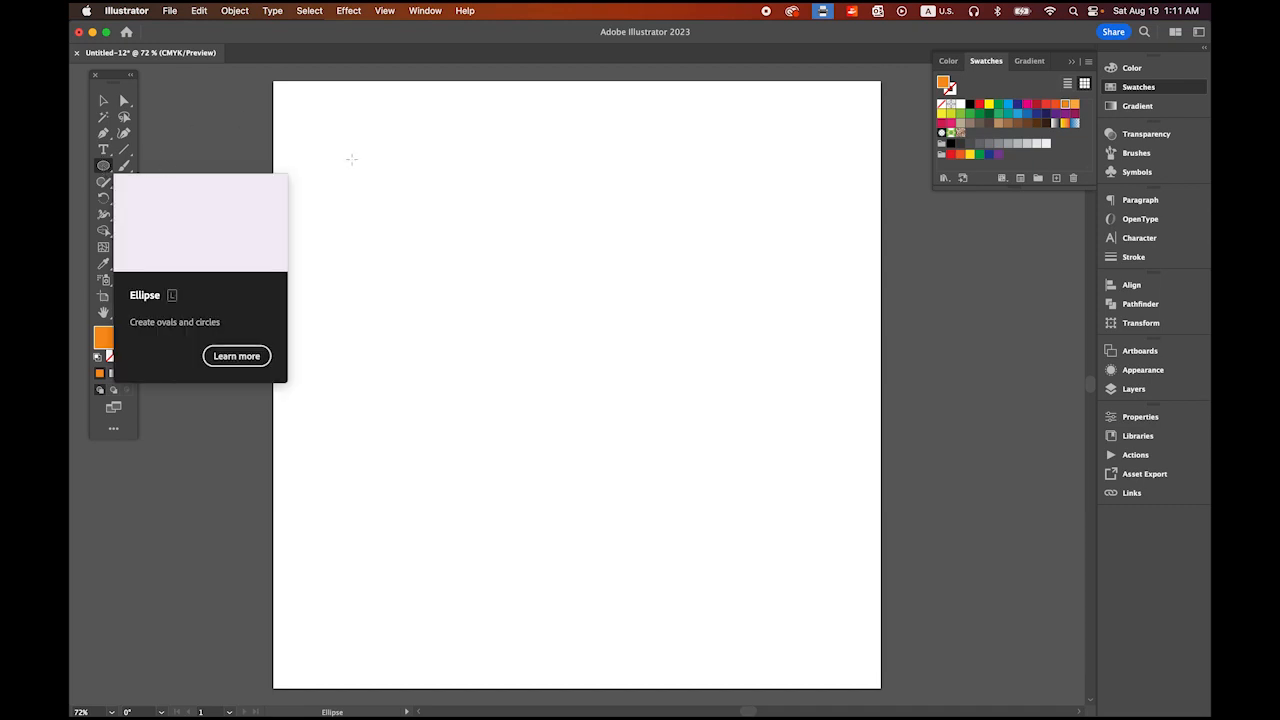
{"action": "left_click", "coordinate": [311, 126]}
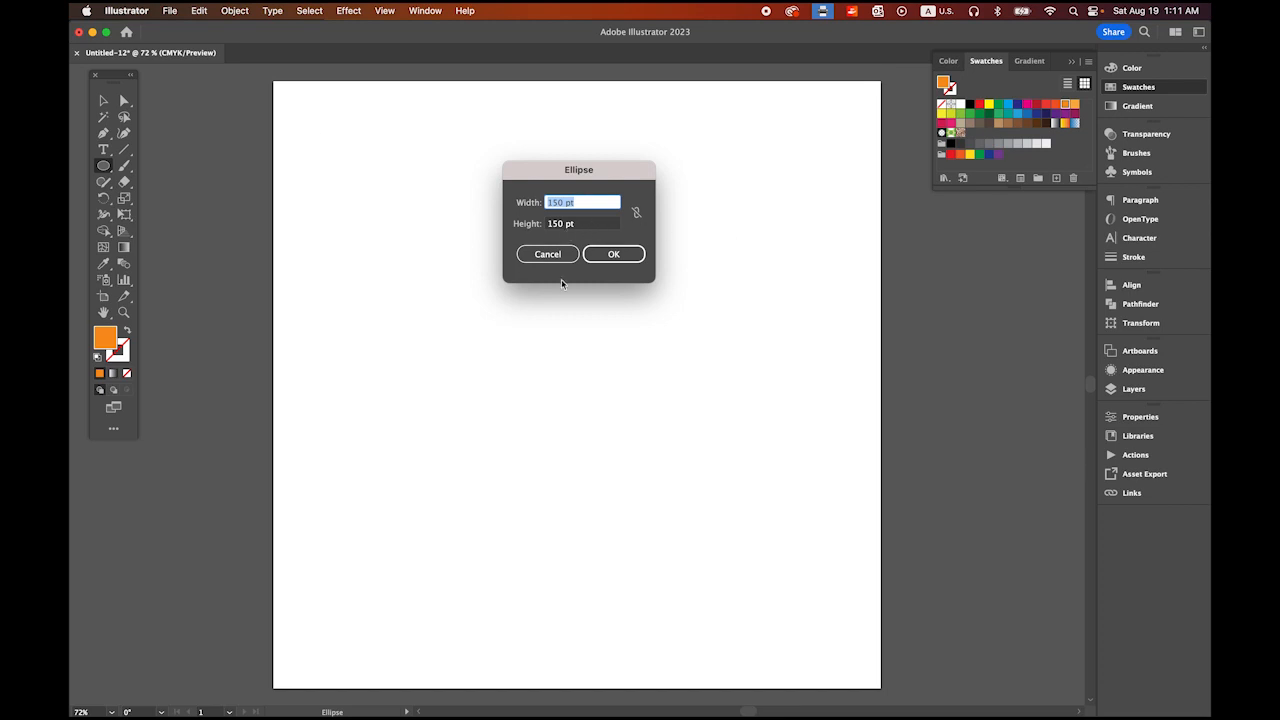
{"action": "left_click", "coordinate": [627, 255]}
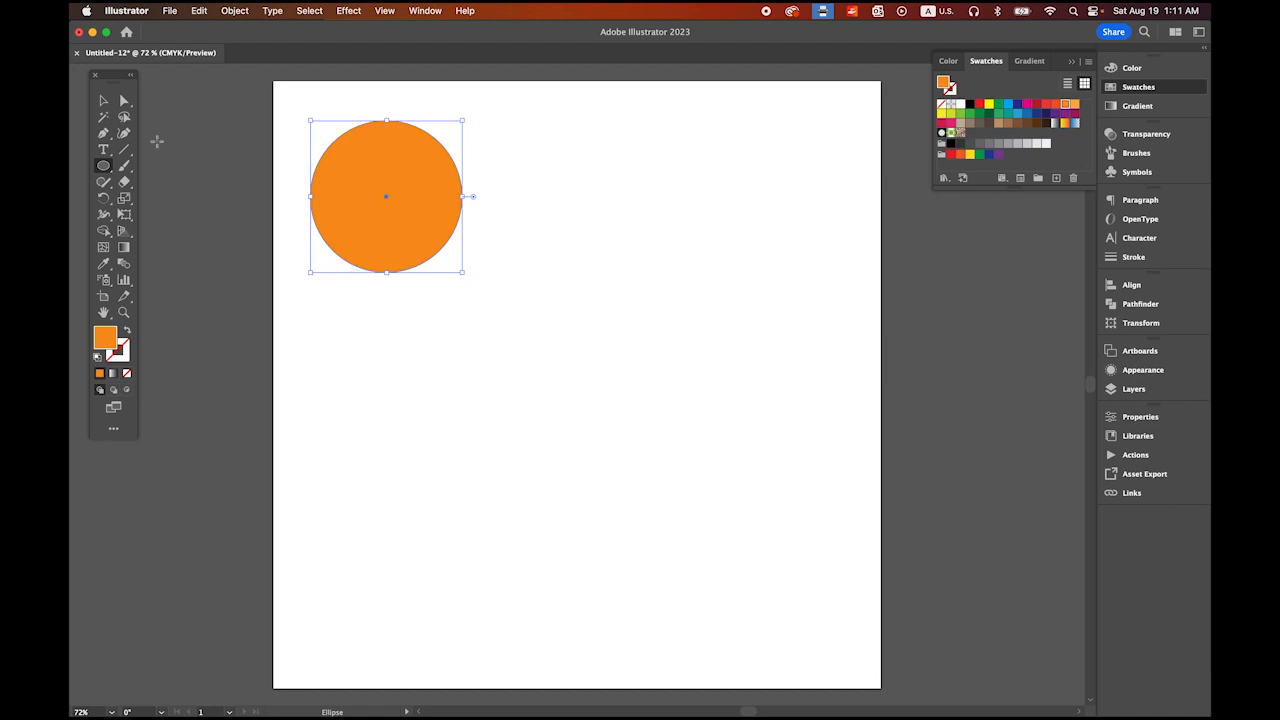
- Copy the orange circle with a move of 275 pt horizontally and 0 pt vertically
{"action": "left_click", "coordinate": [103, 100]}
{"action": "key", "text": "Return"}
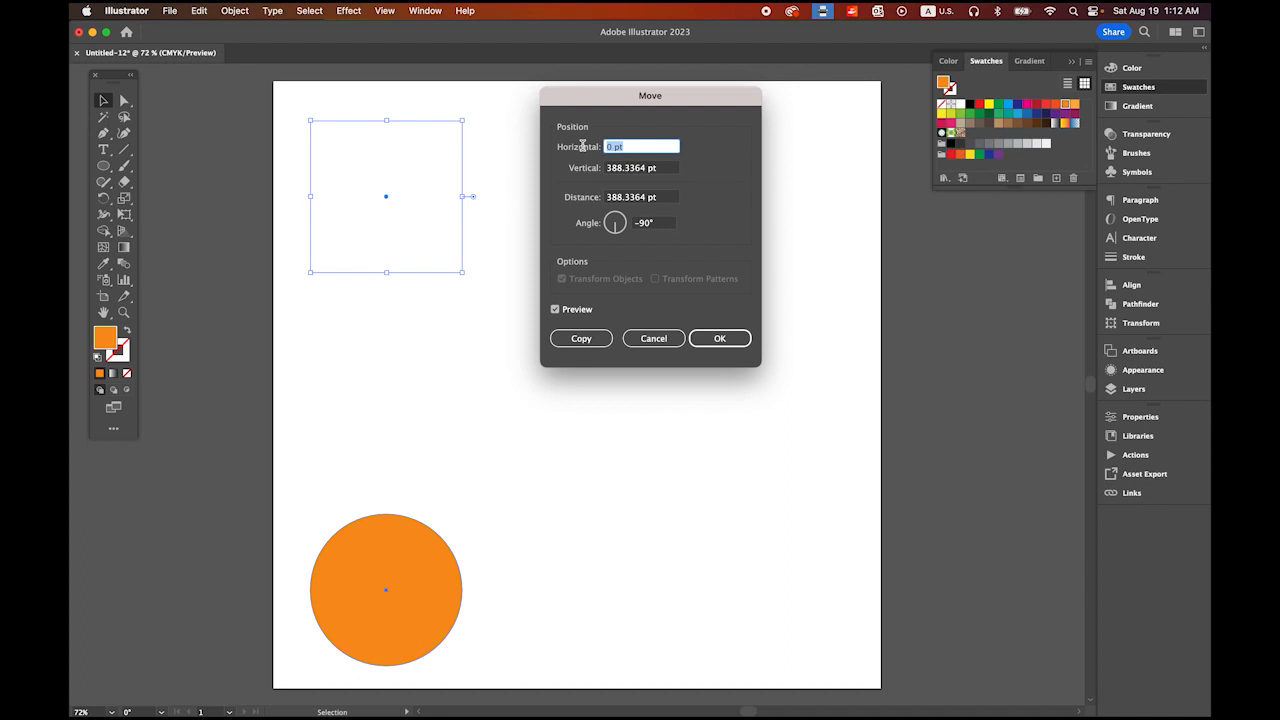
{"action": "type", "text": "275"}
{"action": "key", "text": "Tab"}
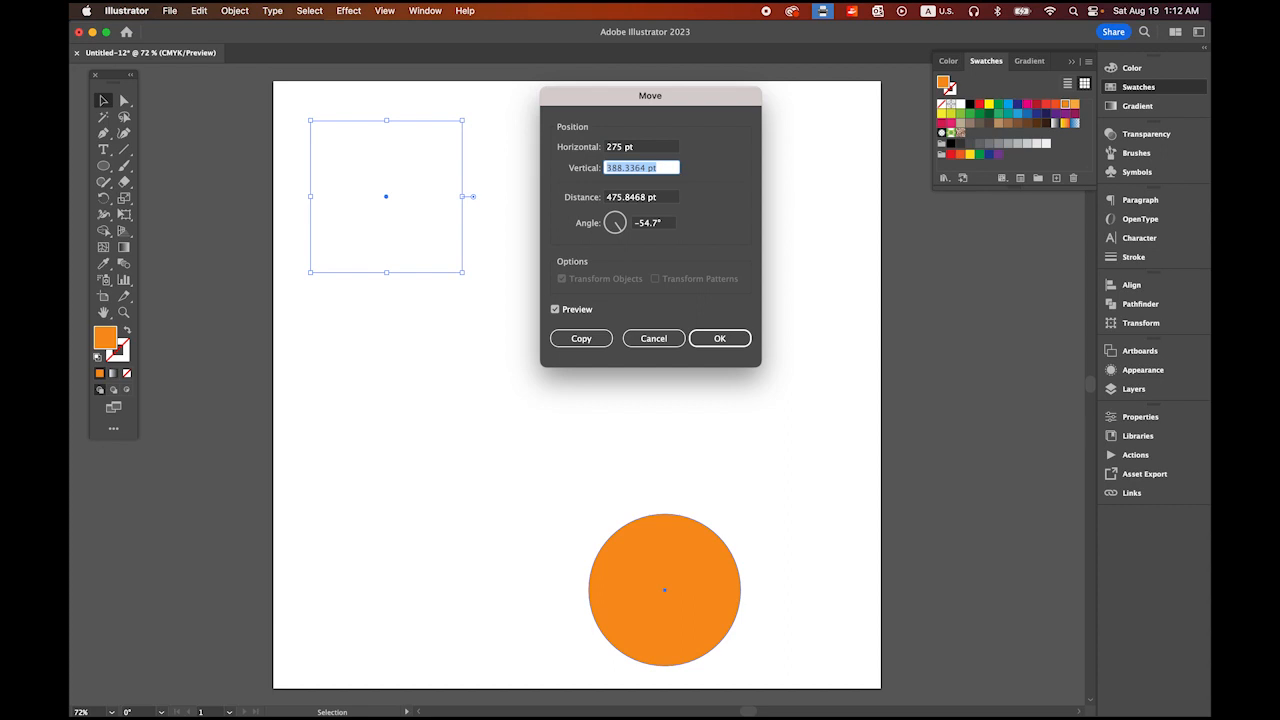
{"action": "type", "text": "0"}
{"action": "key", "text": "Tab"}
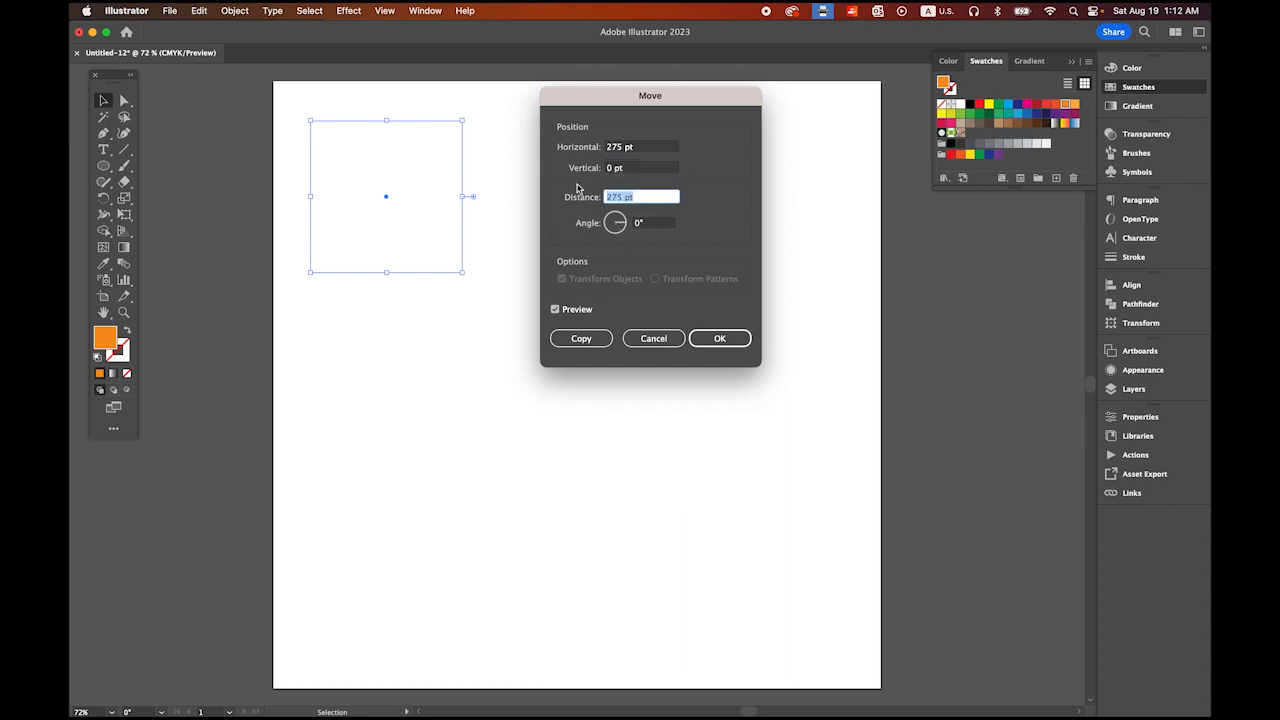
{"action": "left_click", "coordinate": [581, 338]}
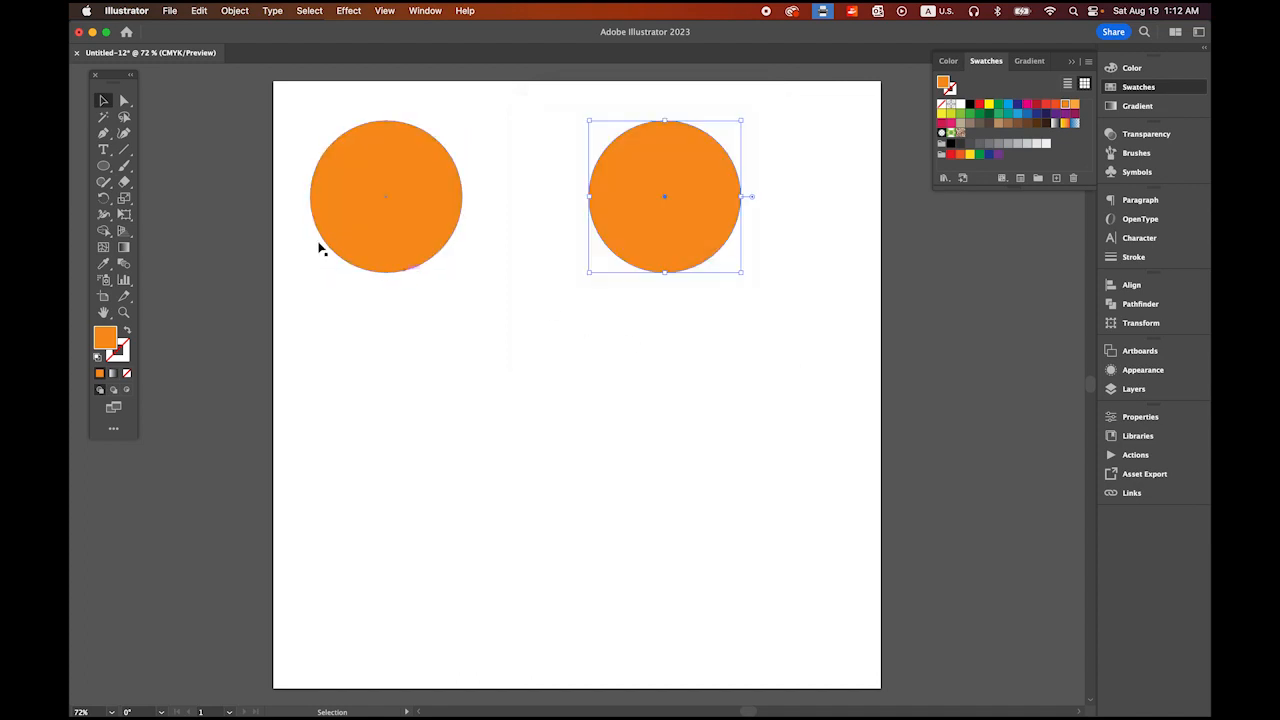
- Draw a 300 × 20 pt orange rectangle just below the two circles
{"action": "left_click", "coordinate": [306, 110]}
{"action": "left_click_drag", "start_coordinate": [111, 170], "coordinate": [188, 171]}
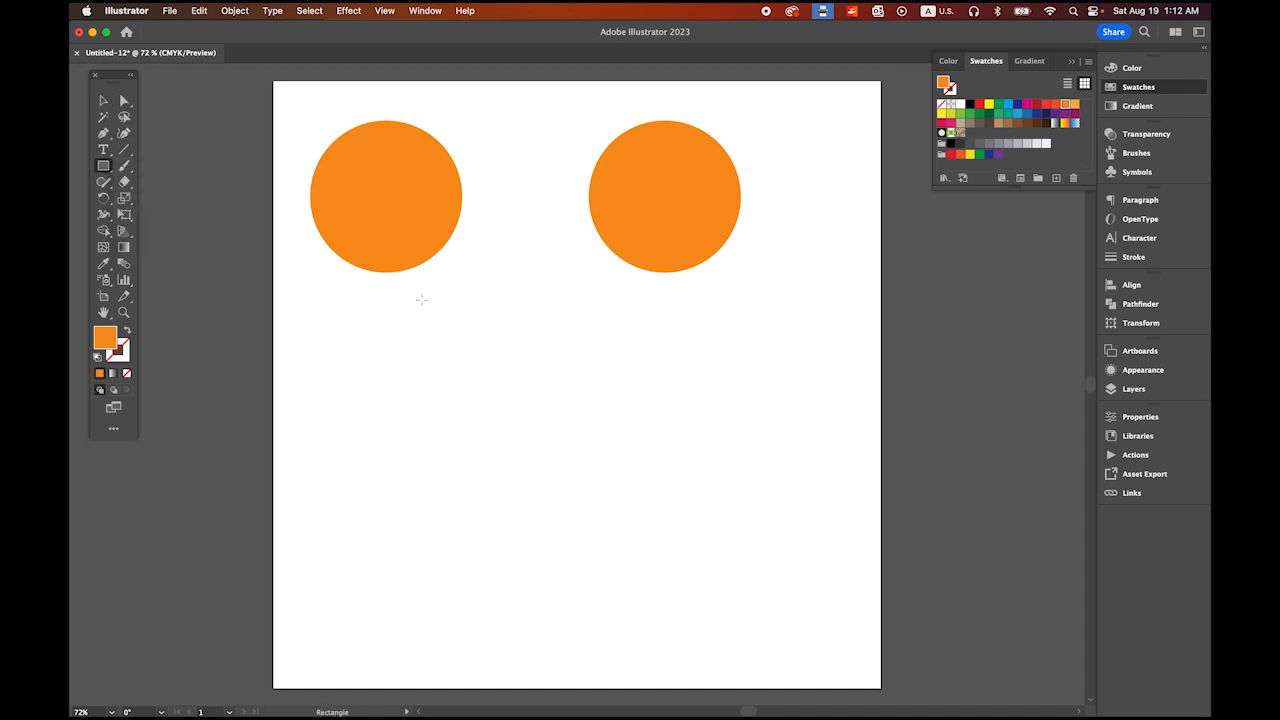
{"action": "left_click", "coordinate": [421, 299]}
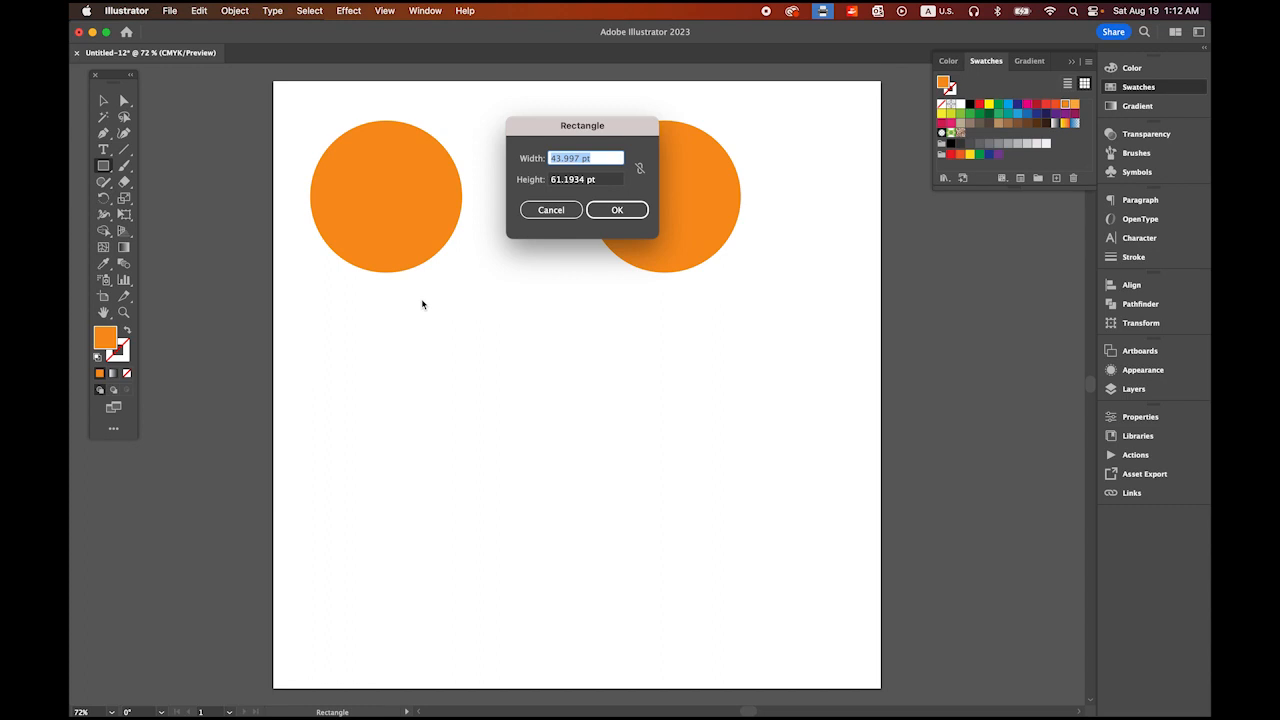
{"action": "type", "text": "300"}
{"action": "key", "text": "Tab"}
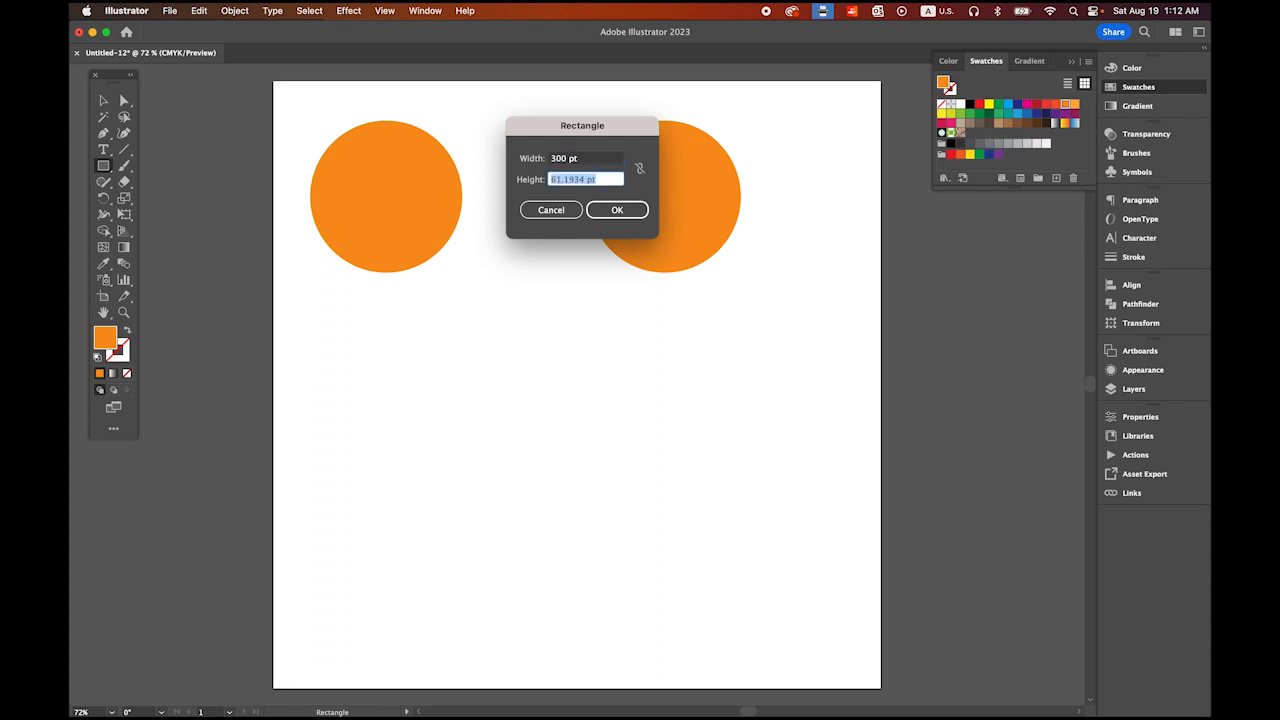
{"action": "type", "text": "20"}
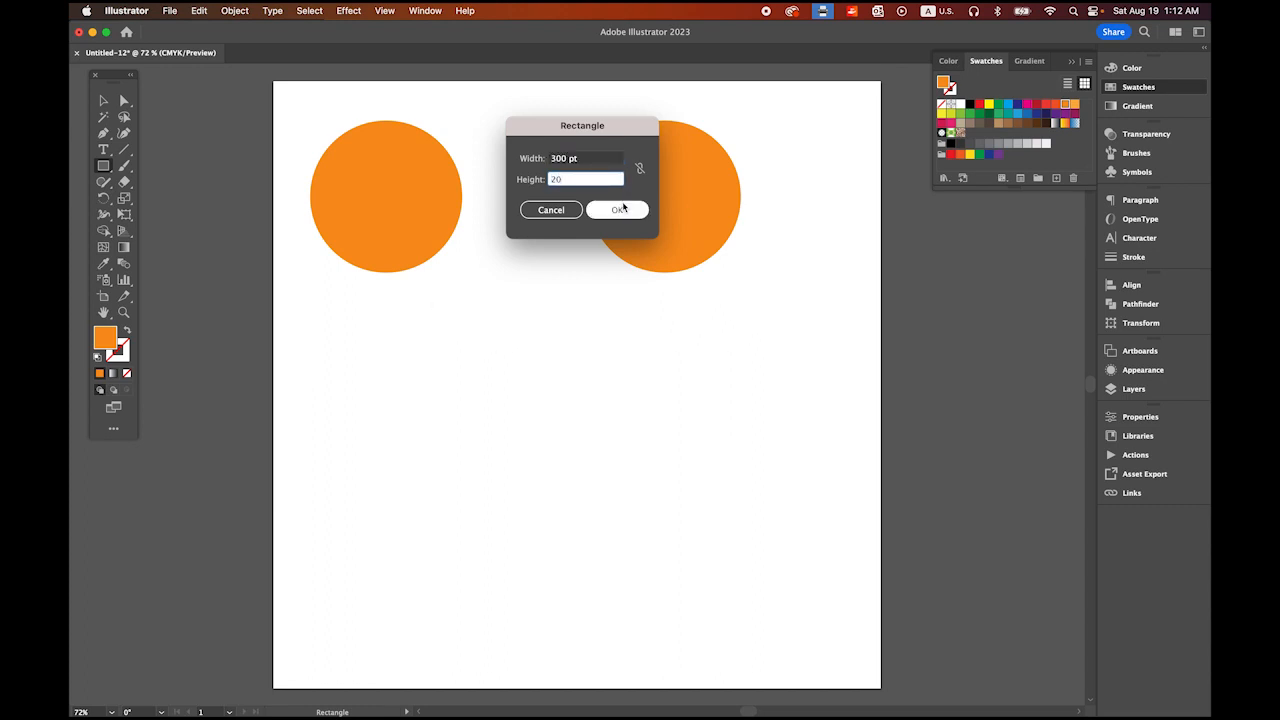
{"action": "left_click", "coordinate": [619, 210]}
- Align both circles and the rectangle on their vertical centers and distribute them by horizontal centers, relative to the selection
{"action": "left_click", "coordinate": [103, 100]}
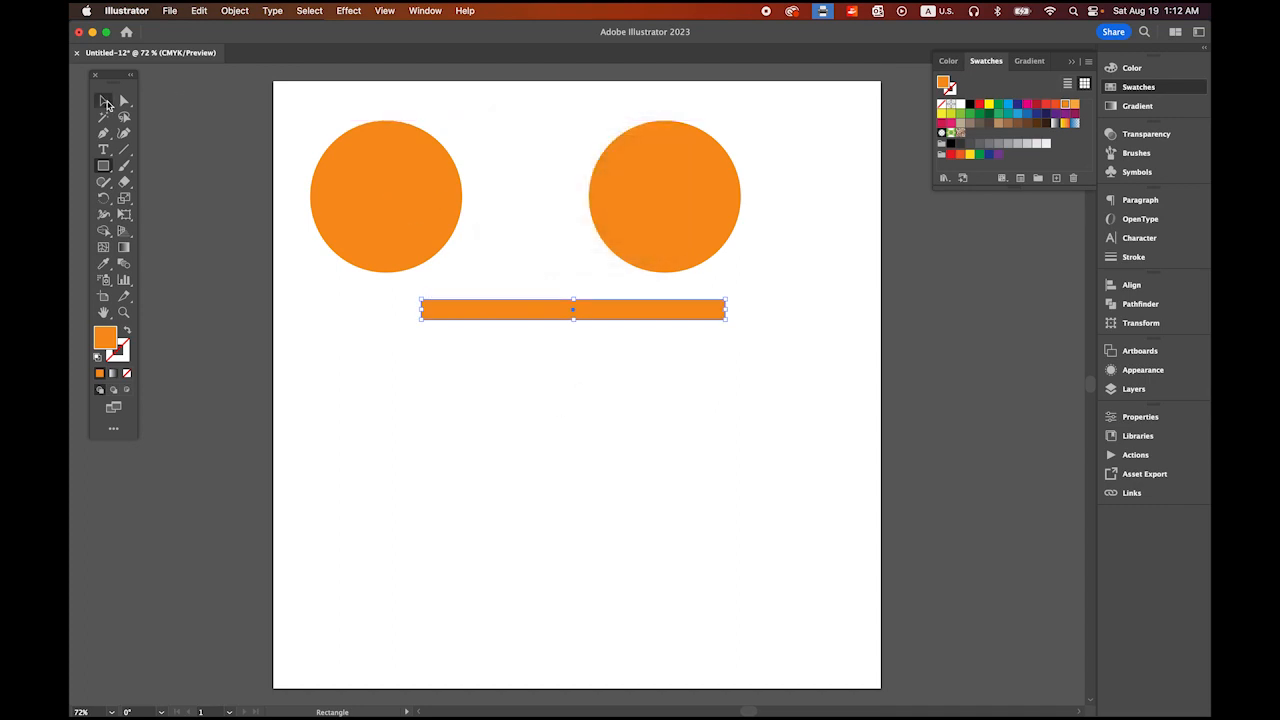
{"action": "left_click", "coordinate": [302, 110]}
{"action": "left_click_drag", "start_coordinate": [294, 110], "coordinate": [741, 402]}
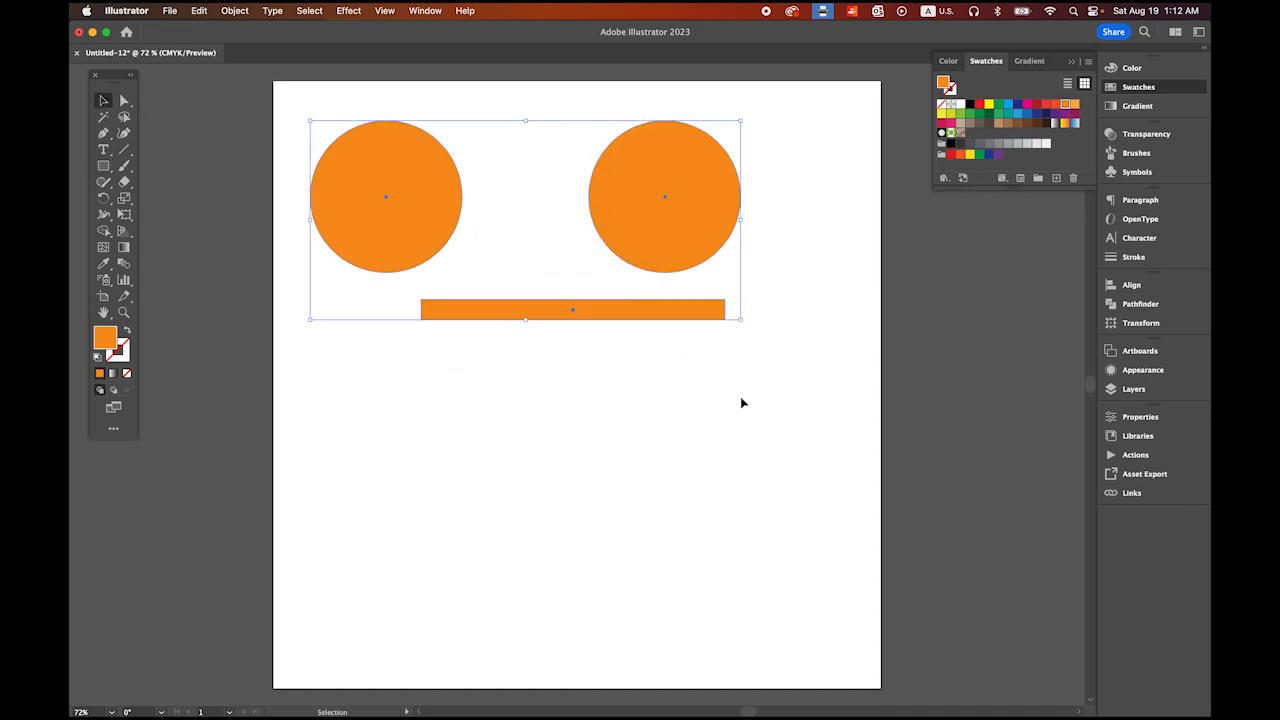
{"action": "left_click", "coordinate": [1133, 289]}
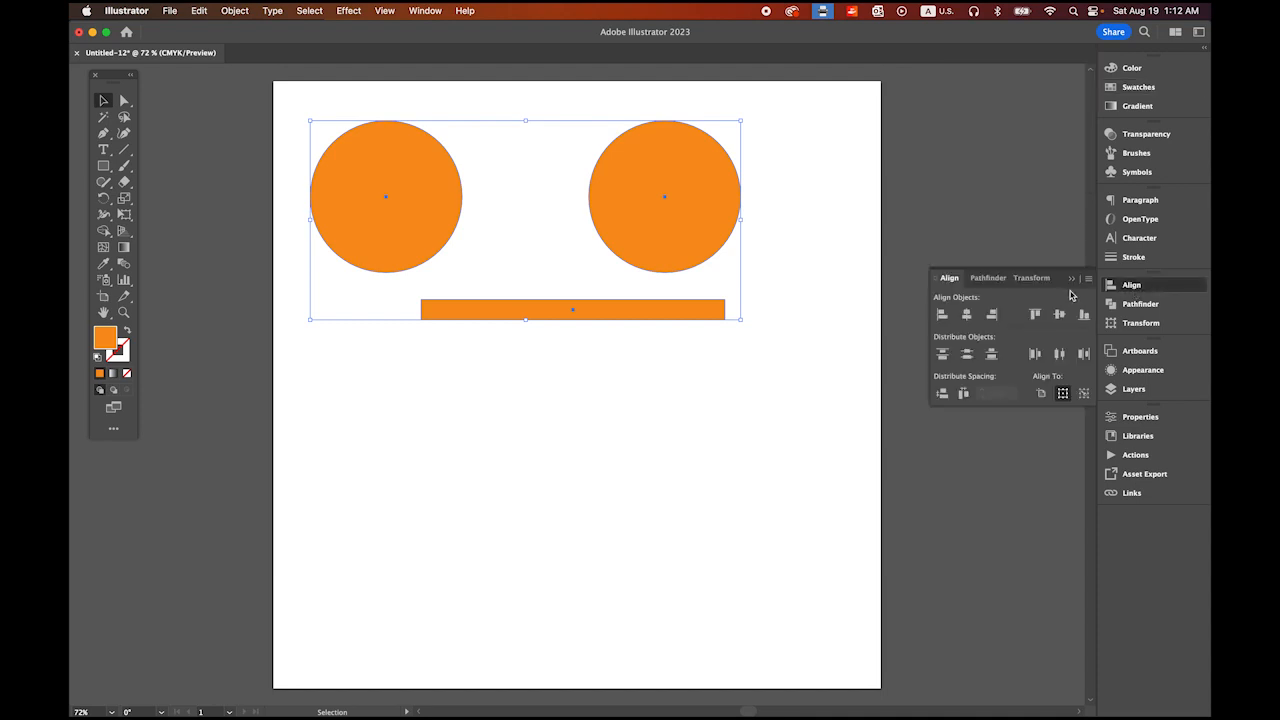
{"action": "left_click", "coordinate": [424, 10]}
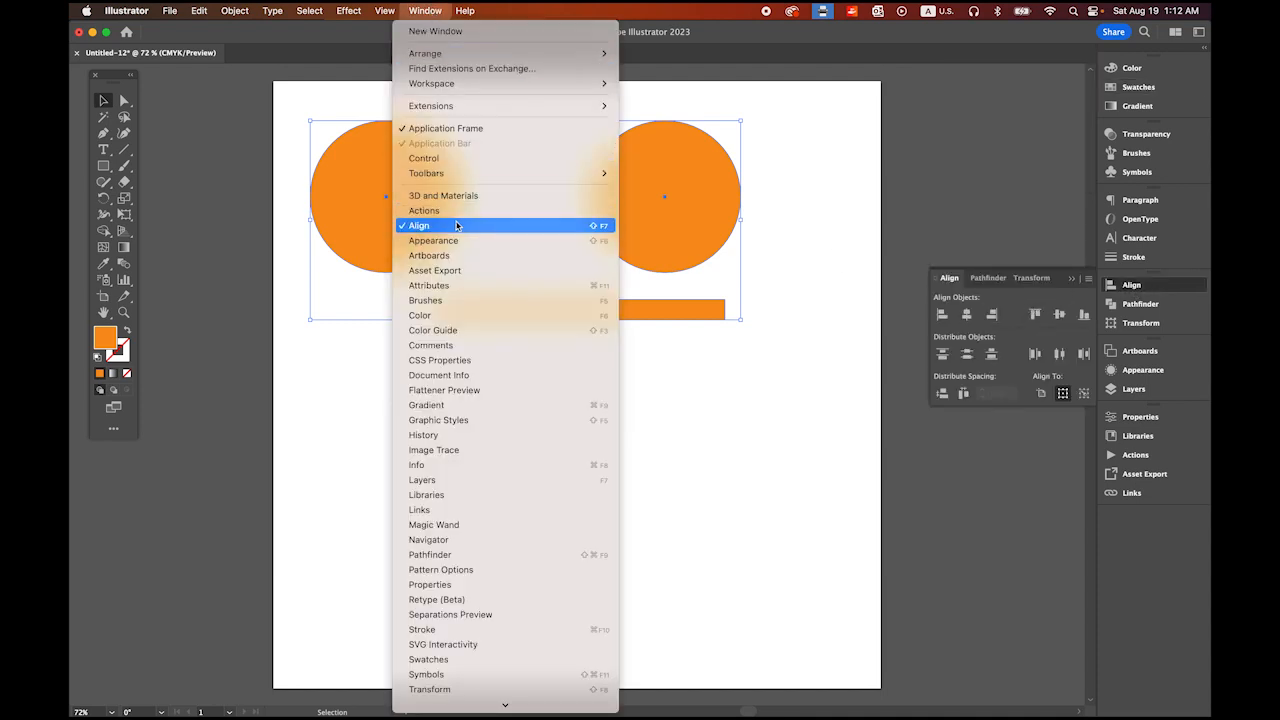
{"action": "left_click", "coordinate": [424, 10]}
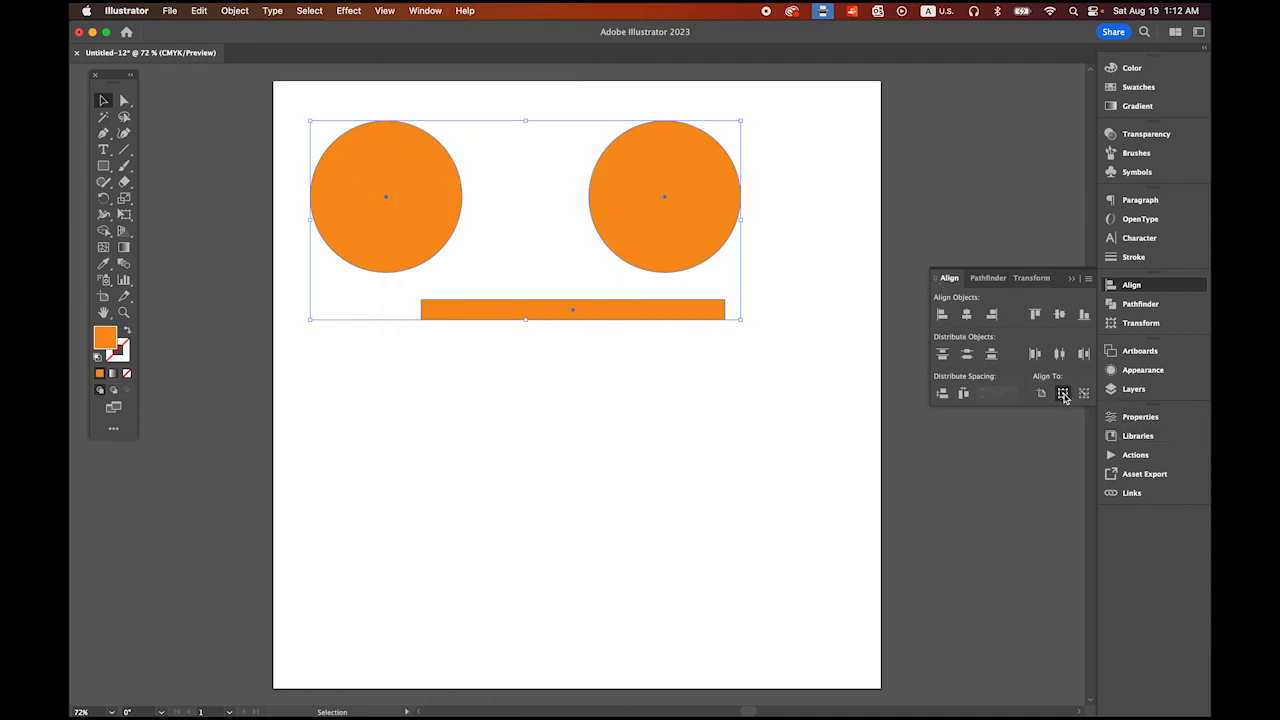
{"action": "left_click", "coordinate": [1060, 316]}
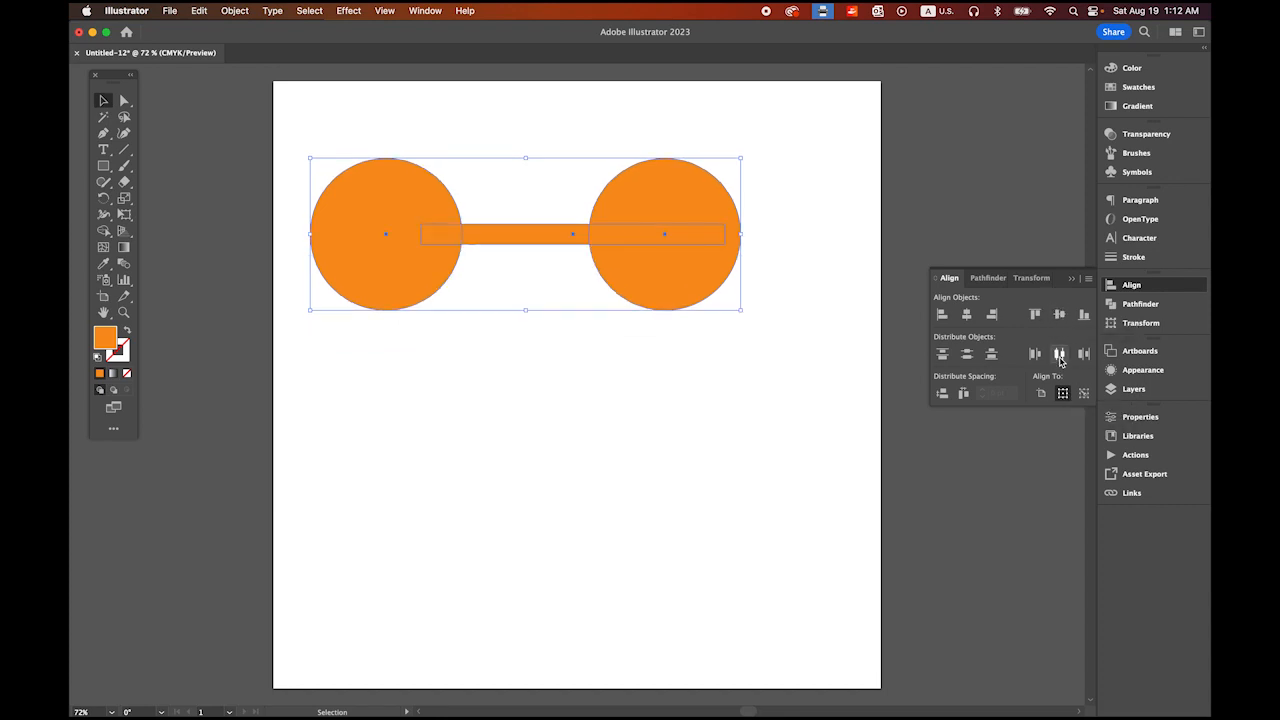
{"action": "left_click", "coordinate": [1060, 356]}
- Unite the two circles and the connecting bar into one shape with Pathfinder
{"action": "left_click", "coordinate": [1143, 304]}
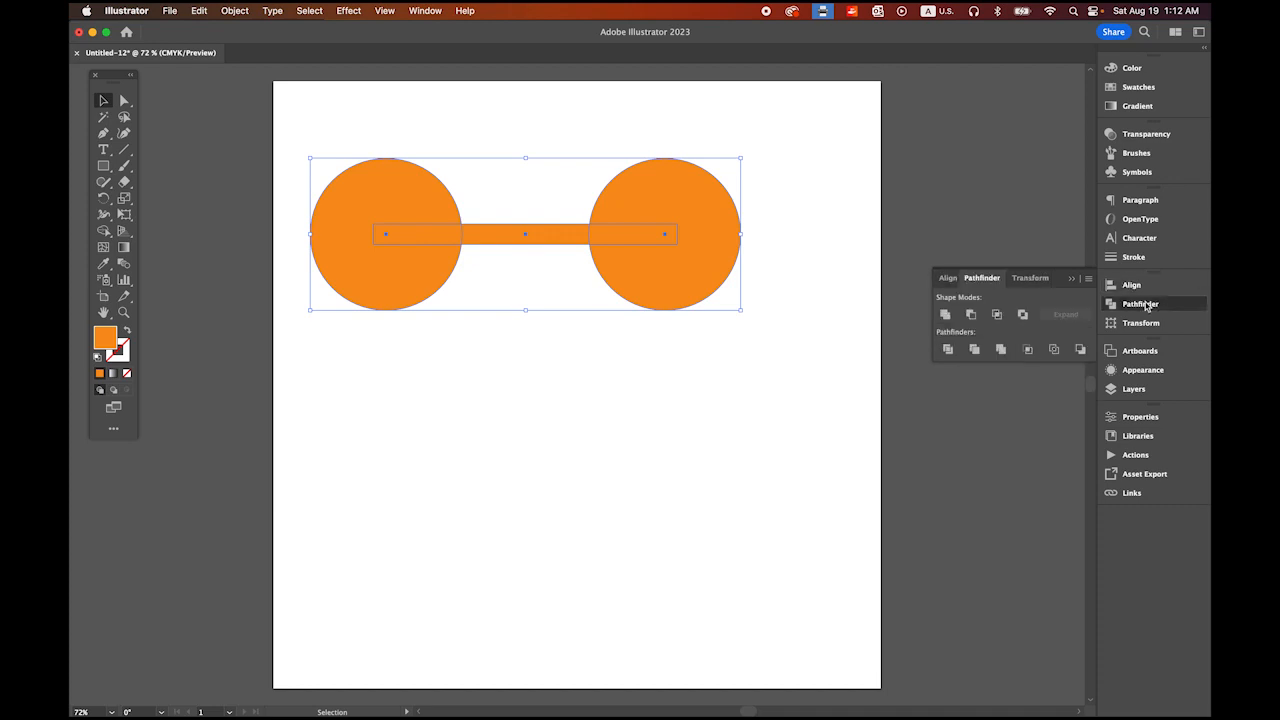
{"action": "left_click", "coordinate": [426, 10]}
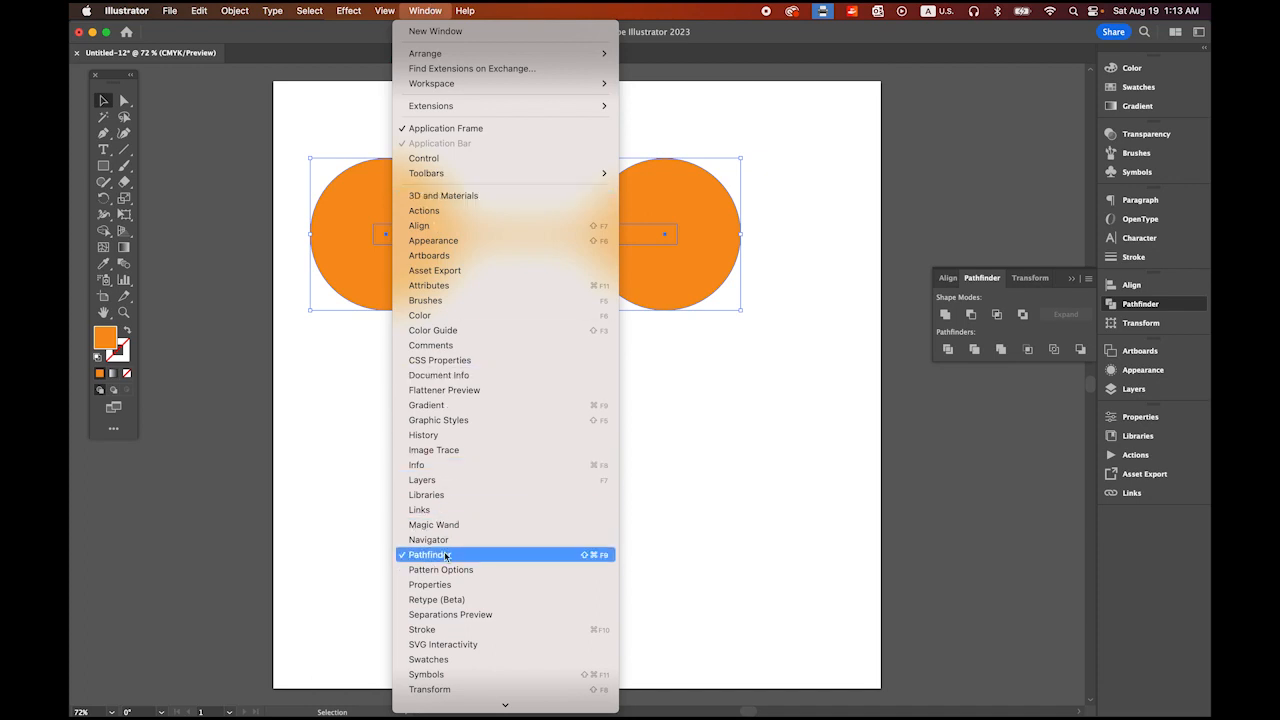
{"action": "left_click", "coordinate": [432, 10]}
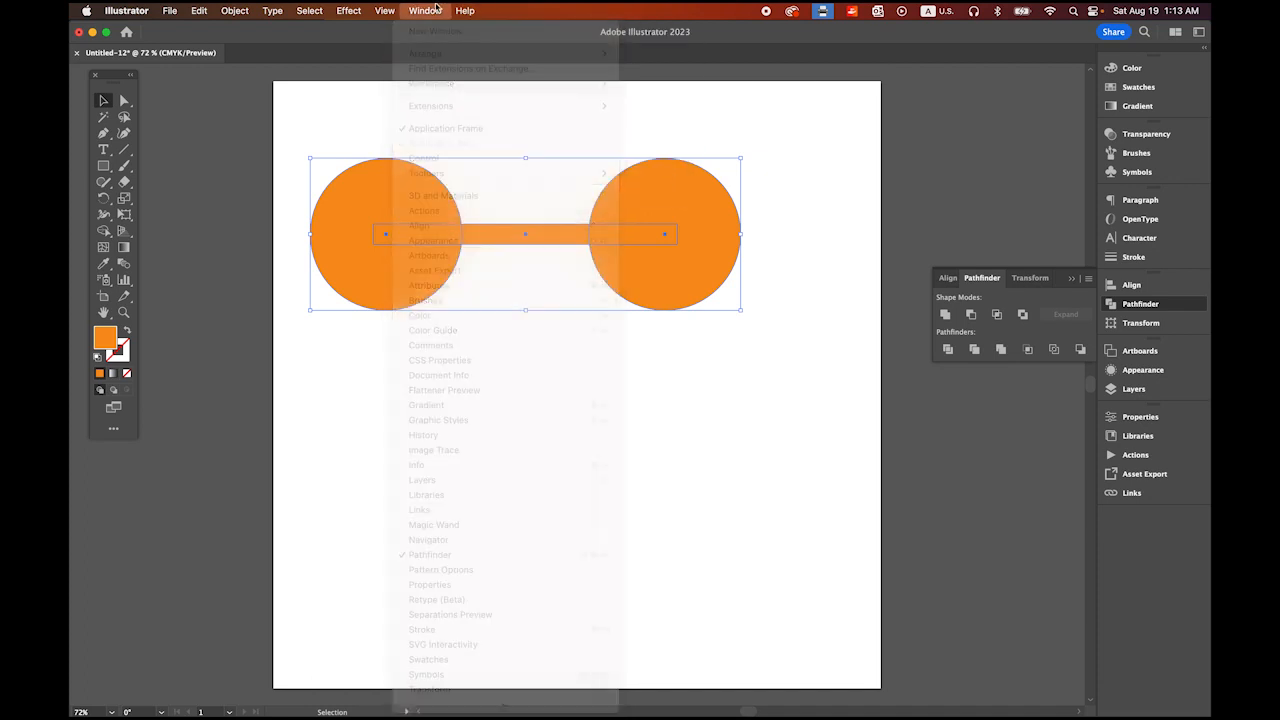
{"action": "left_click", "coordinate": [945, 315]}
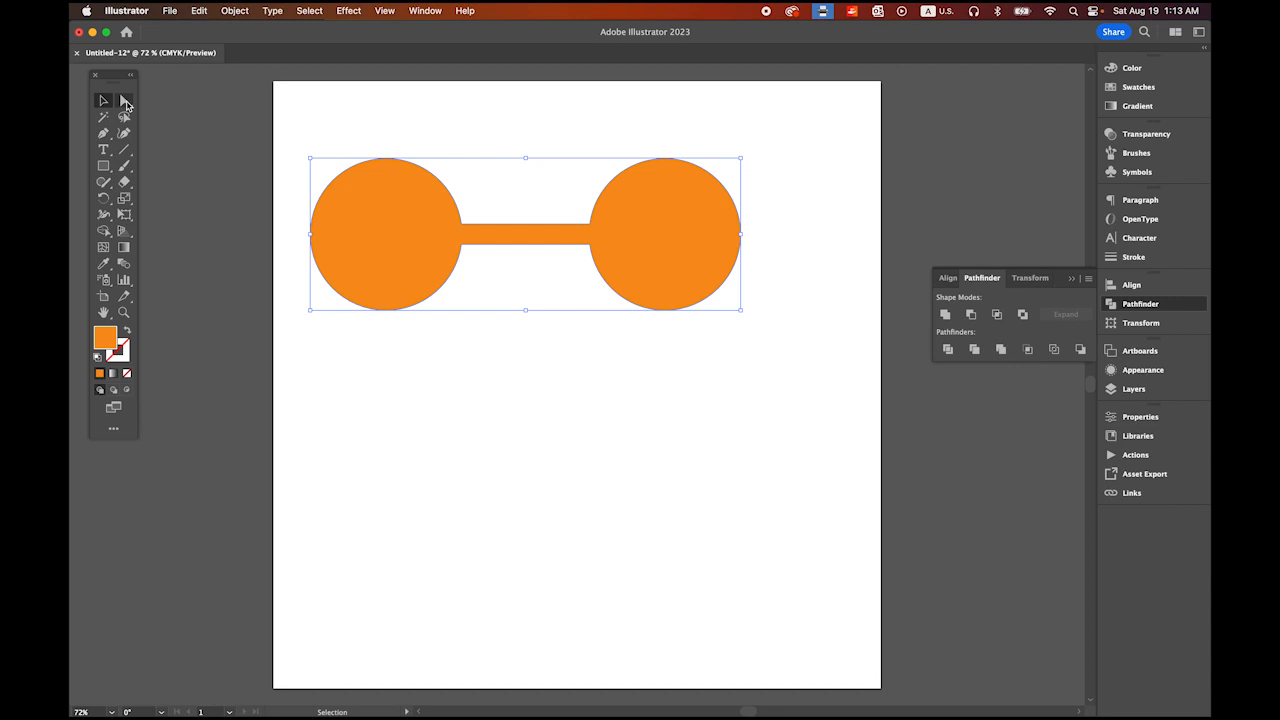
- Round the four inner corners where the connecting bar meets the circles to their maximum radius
{"action": "left_click", "coordinate": [125, 102]}
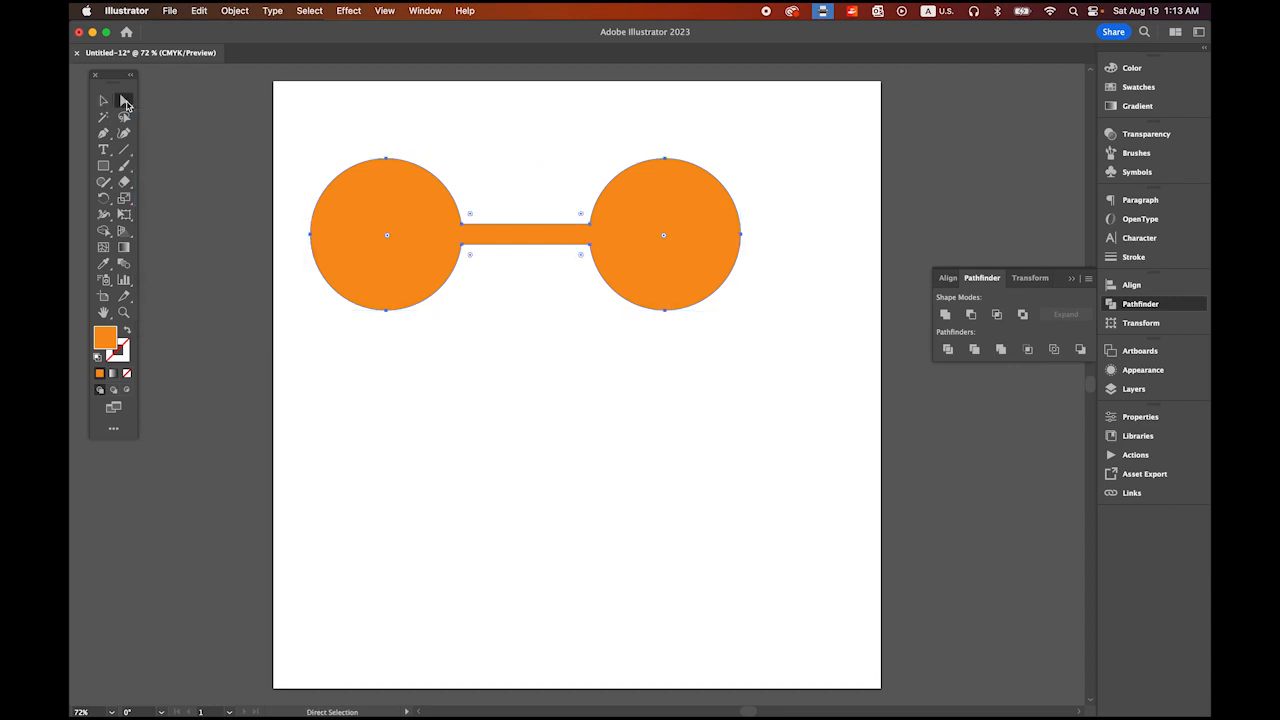
{"action": "left_click", "coordinate": [461, 225]}
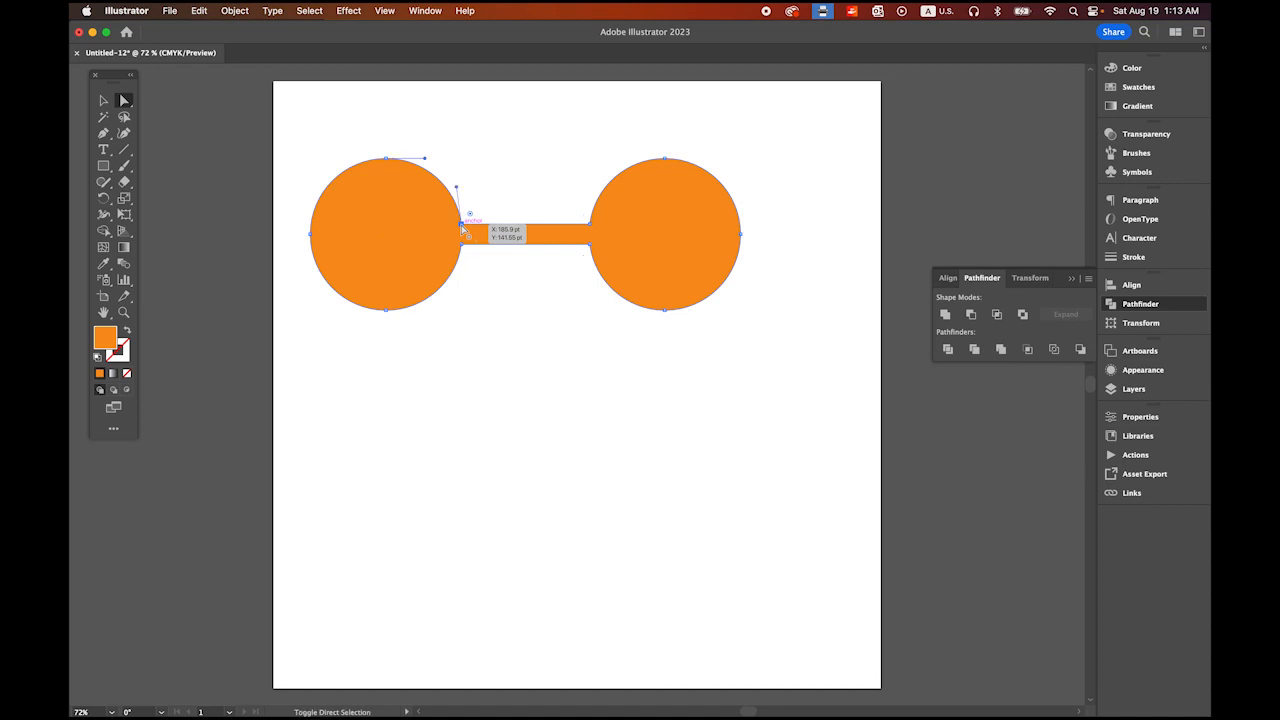
{"action": "left_click", "coordinate": [590, 225], "text": "shift"}
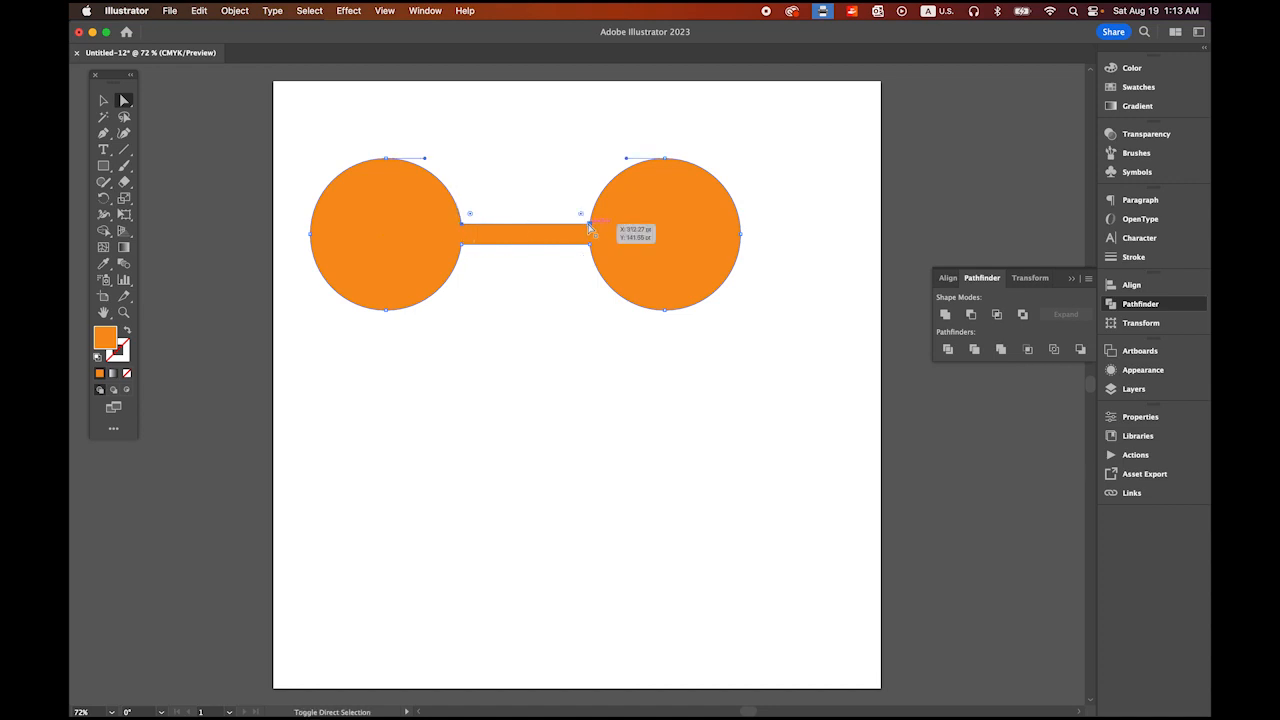
{"action": "left_click", "coordinate": [461, 245], "text": "shift"}
{"action": "left_click", "coordinate": [590, 245], "text": "shift"}
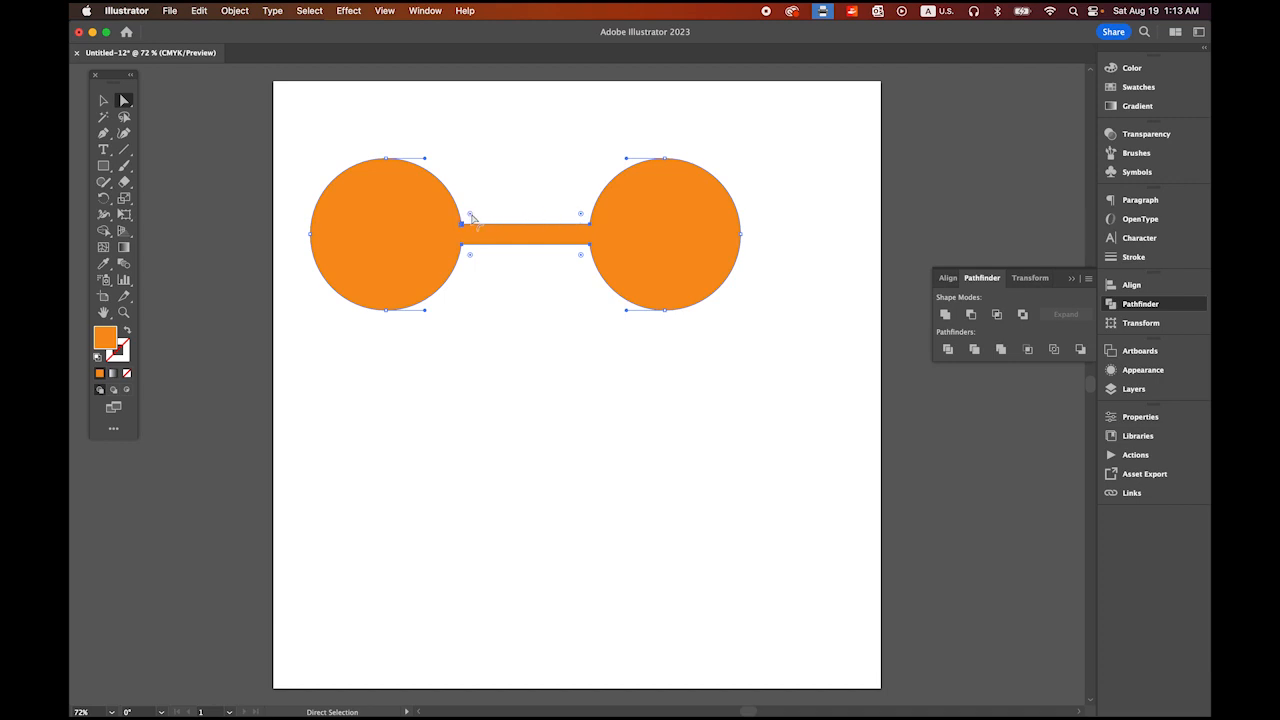
{"action": "left_click_drag", "start_coordinate": [473, 218], "coordinate": [634, 150]}
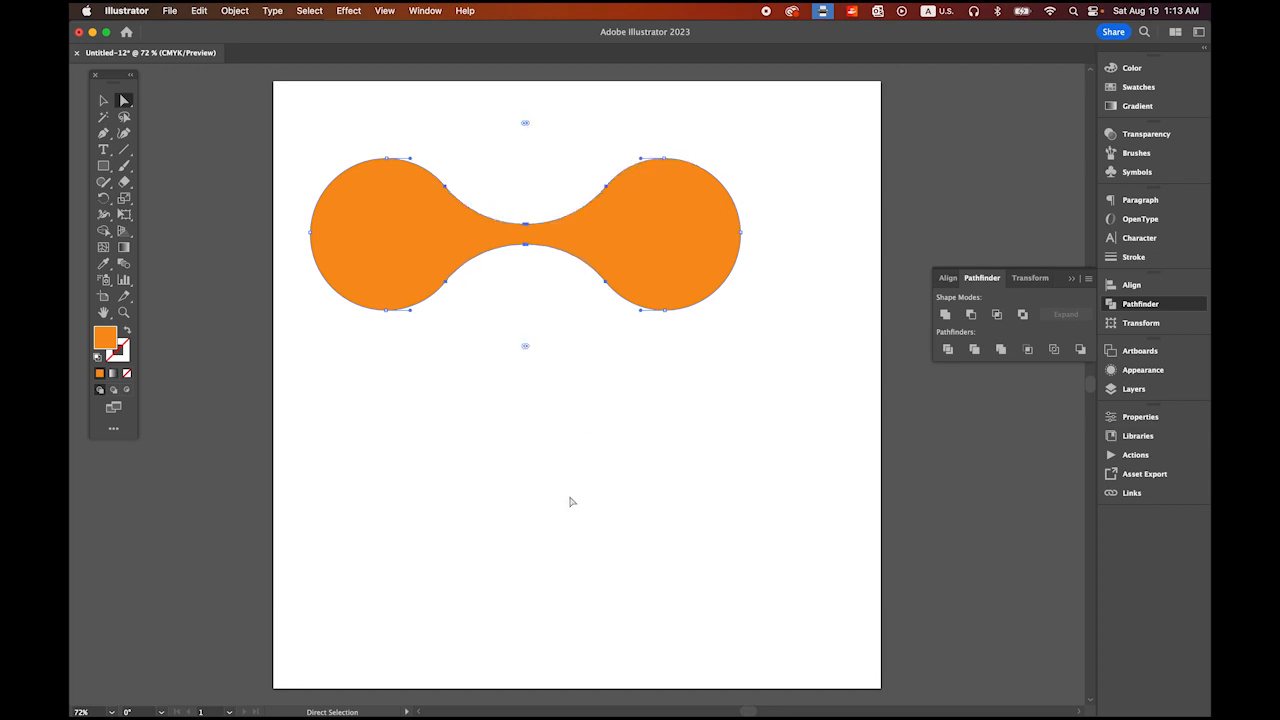
- Rotate the dumbbell shape 45° counterclockwise and move it so its lower circle sits near the artboard's left edge
{"action": "left_click", "coordinate": [104, 103]}
{"action": "left_click_drag", "start_coordinate": [375, 280], "coordinate": [386, 301]}
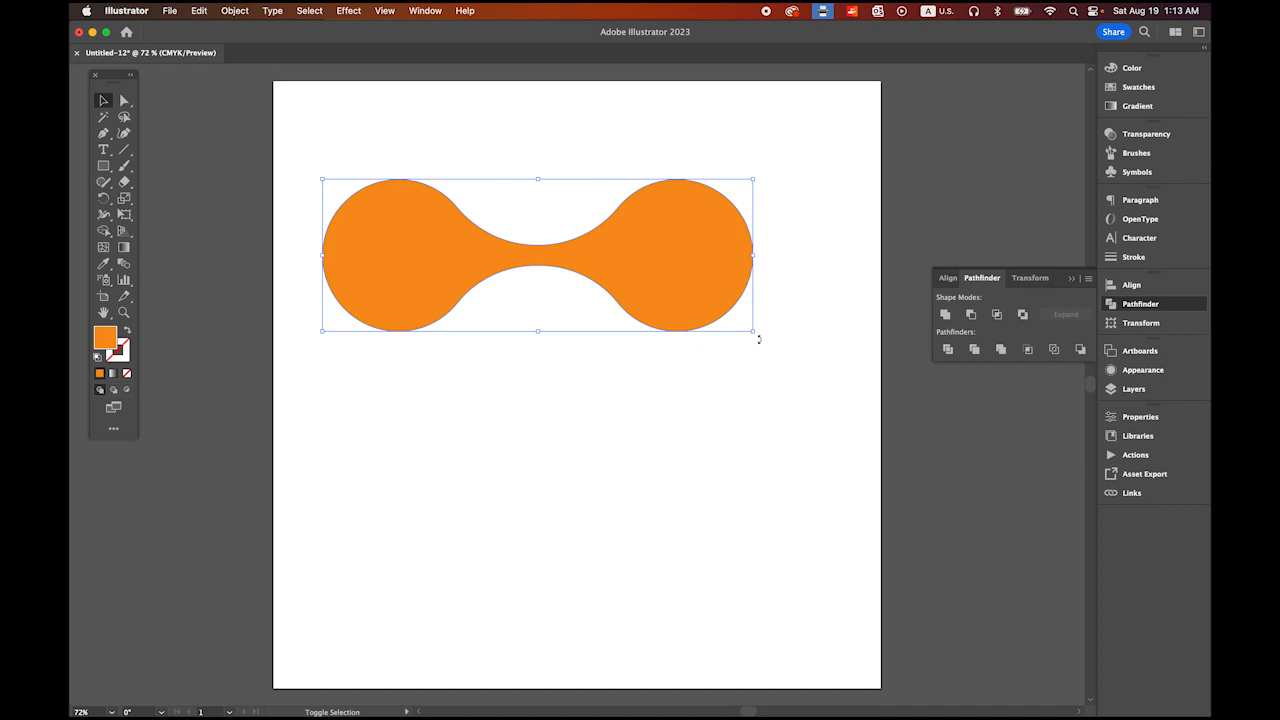
{"action": "left_click_drag", "start_coordinate": [755, 316], "coordinate": [762, 219]}
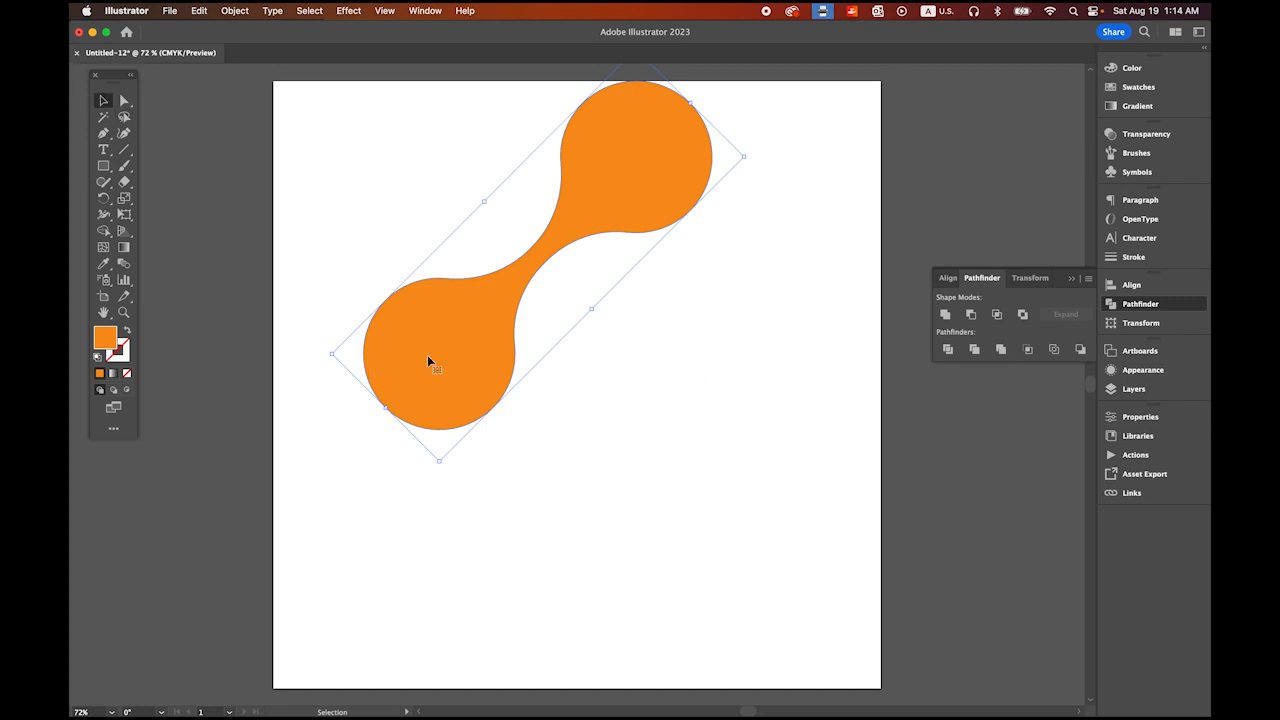
{"action": "left_click_drag", "start_coordinate": [427, 355], "coordinate": [380, 380]}
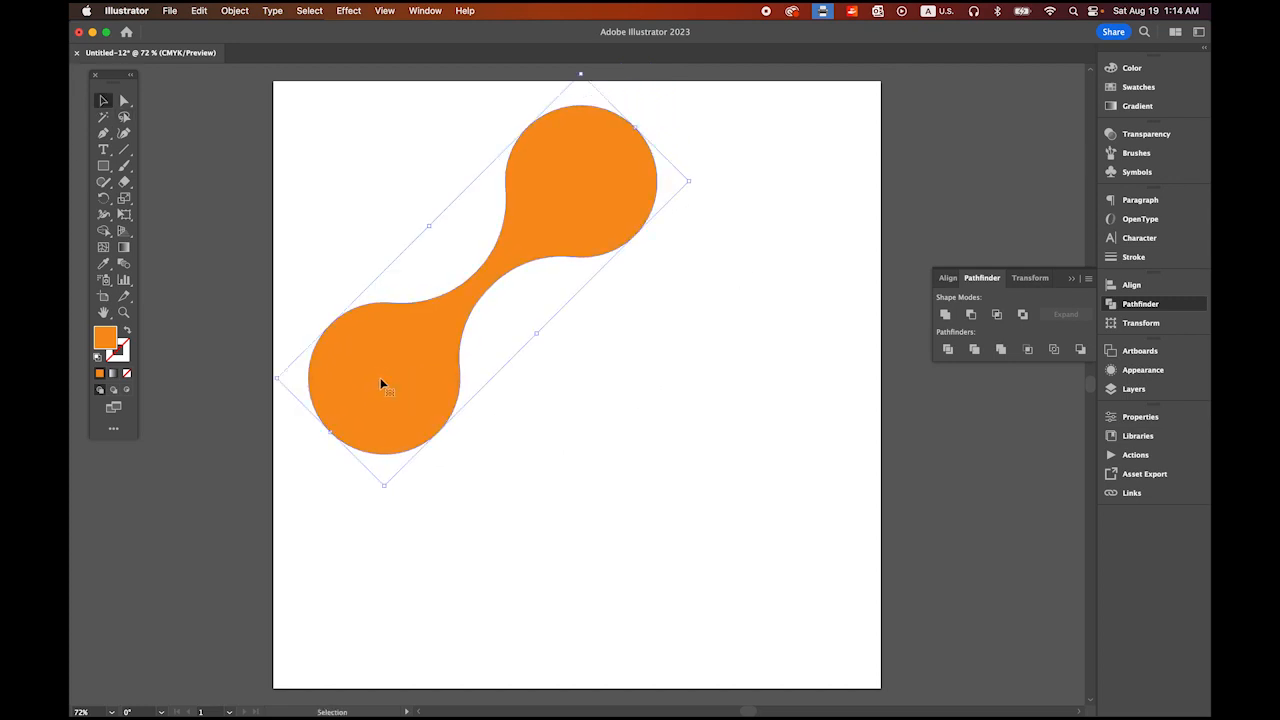
{"action": "left_click", "coordinate": [303, 210]}
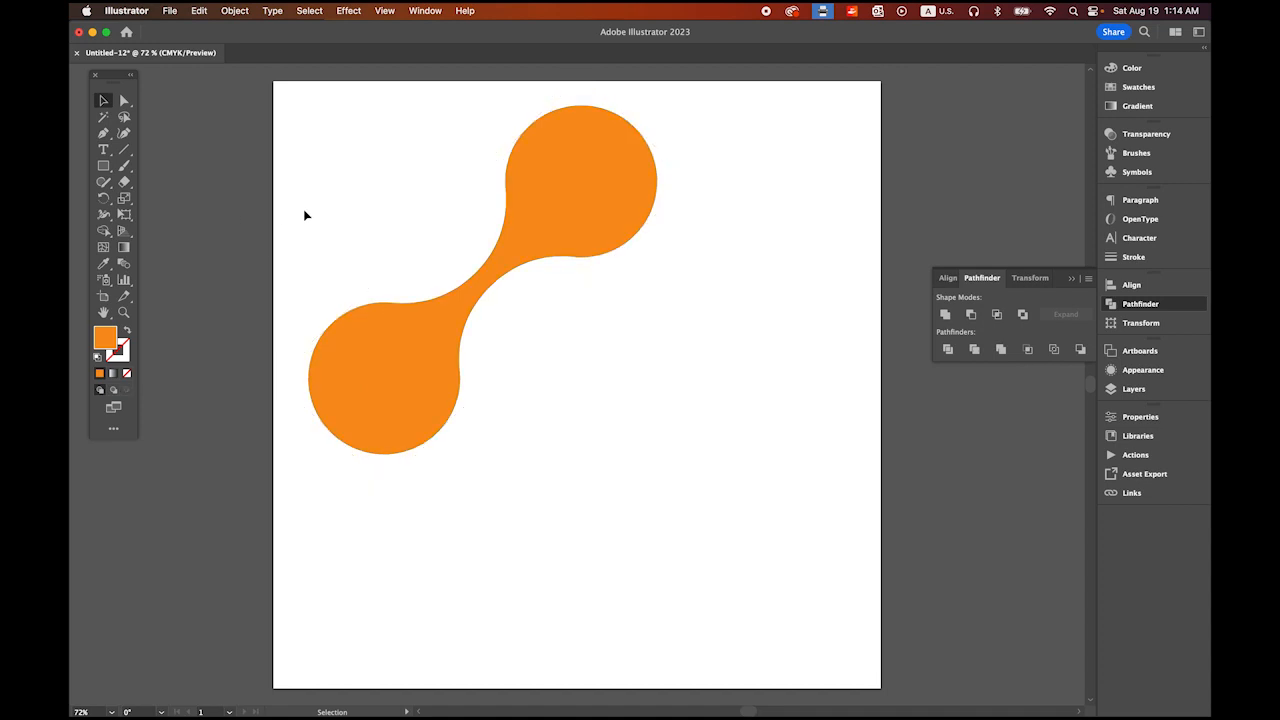
- Draw a 150 × 150 pt orange circle and place it above the dumbbell's lower circle, level with its upper circle
{"action": "left_click", "coordinate": [103, 167]}
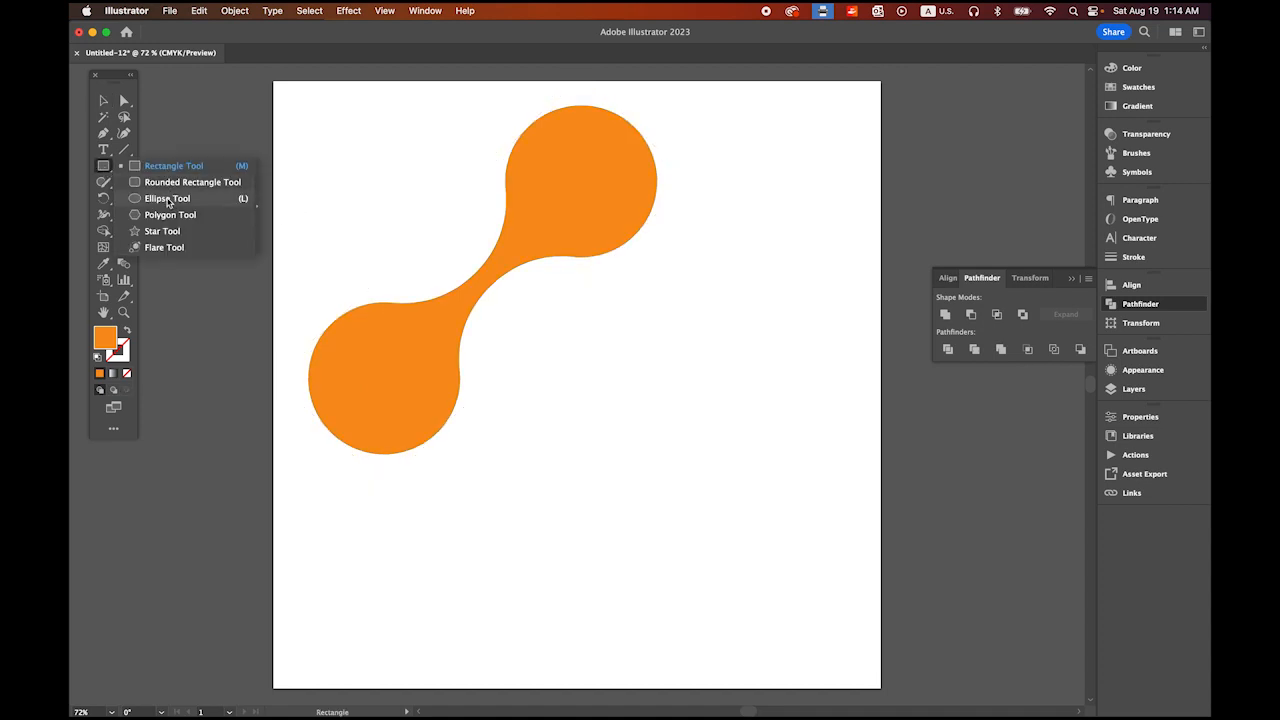
{"action": "left_click", "coordinate": [164, 199]}
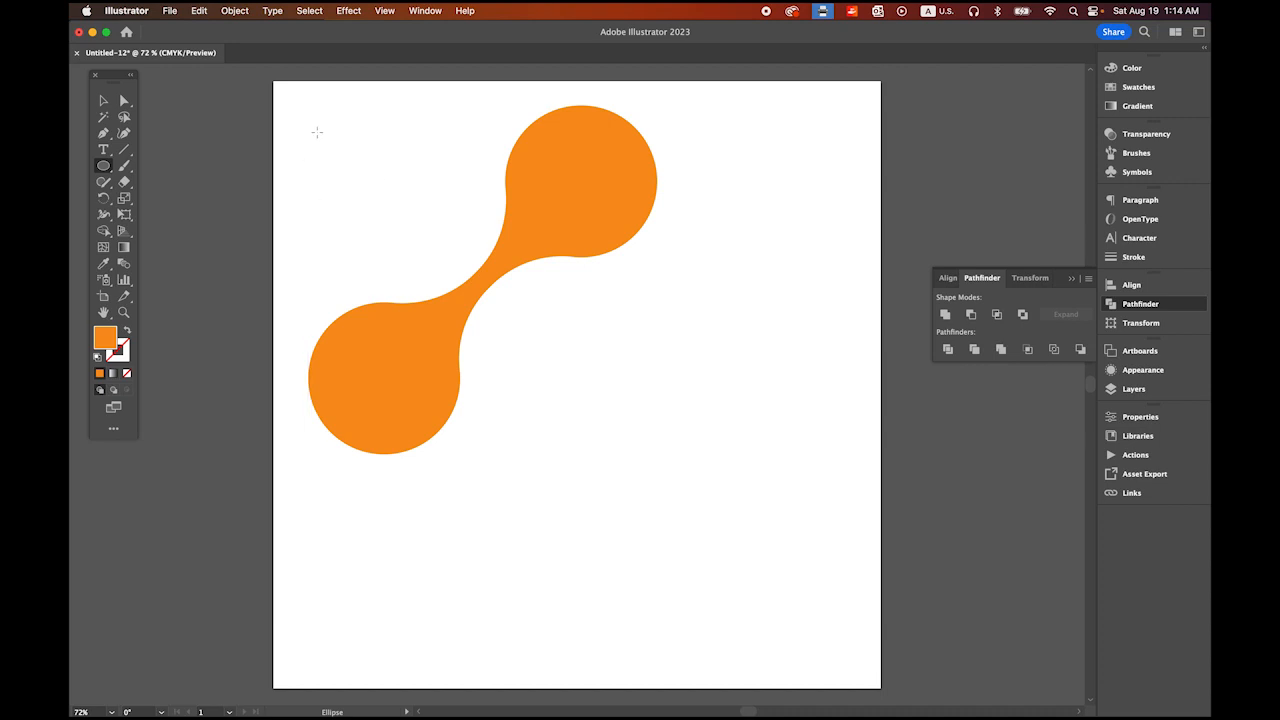
{"action": "left_click", "coordinate": [317, 132]}
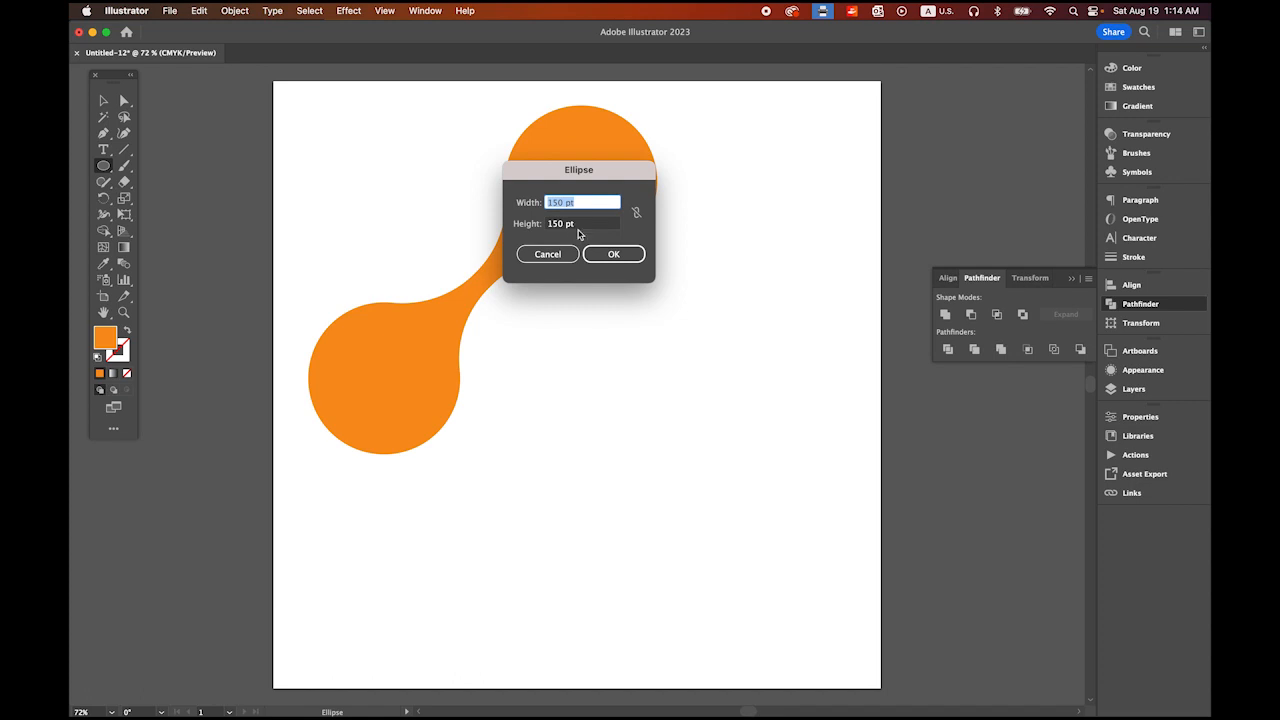
{"action": "left_click", "coordinate": [614, 254]}
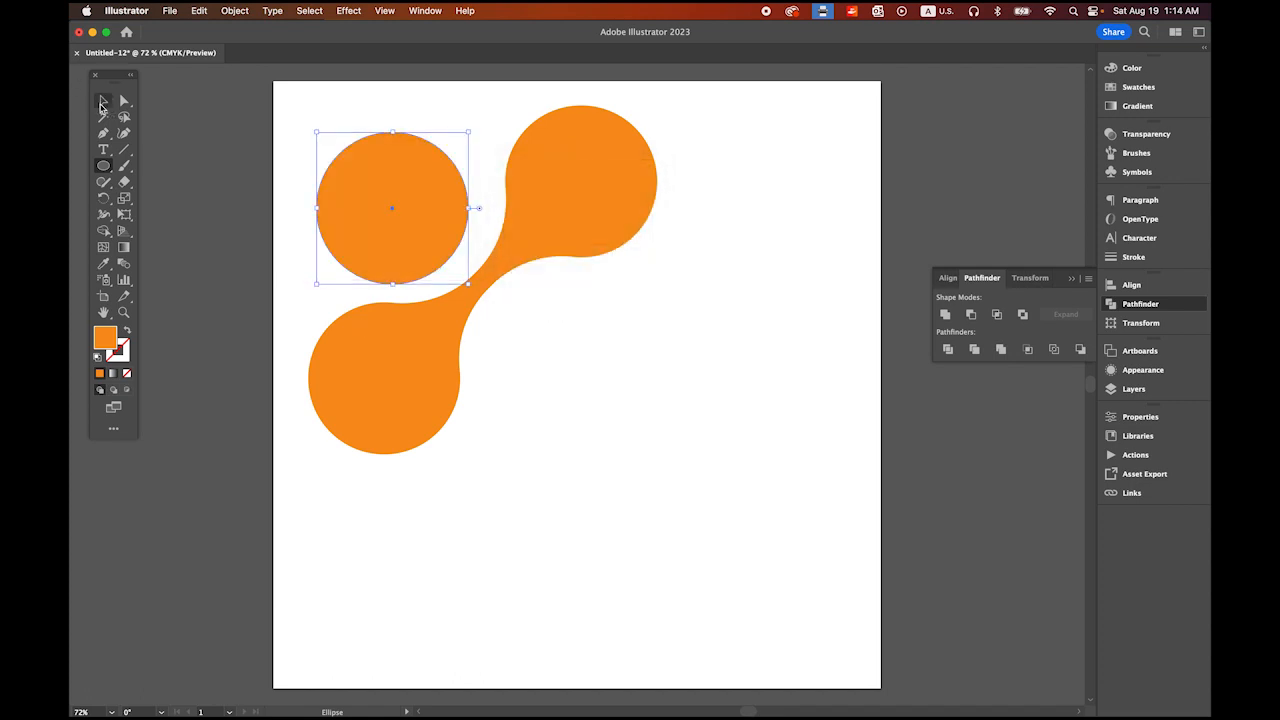
{"action": "left_click", "coordinate": [103, 100]}
{"action": "left_click_drag", "start_coordinate": [363, 229], "coordinate": [354, 202]}
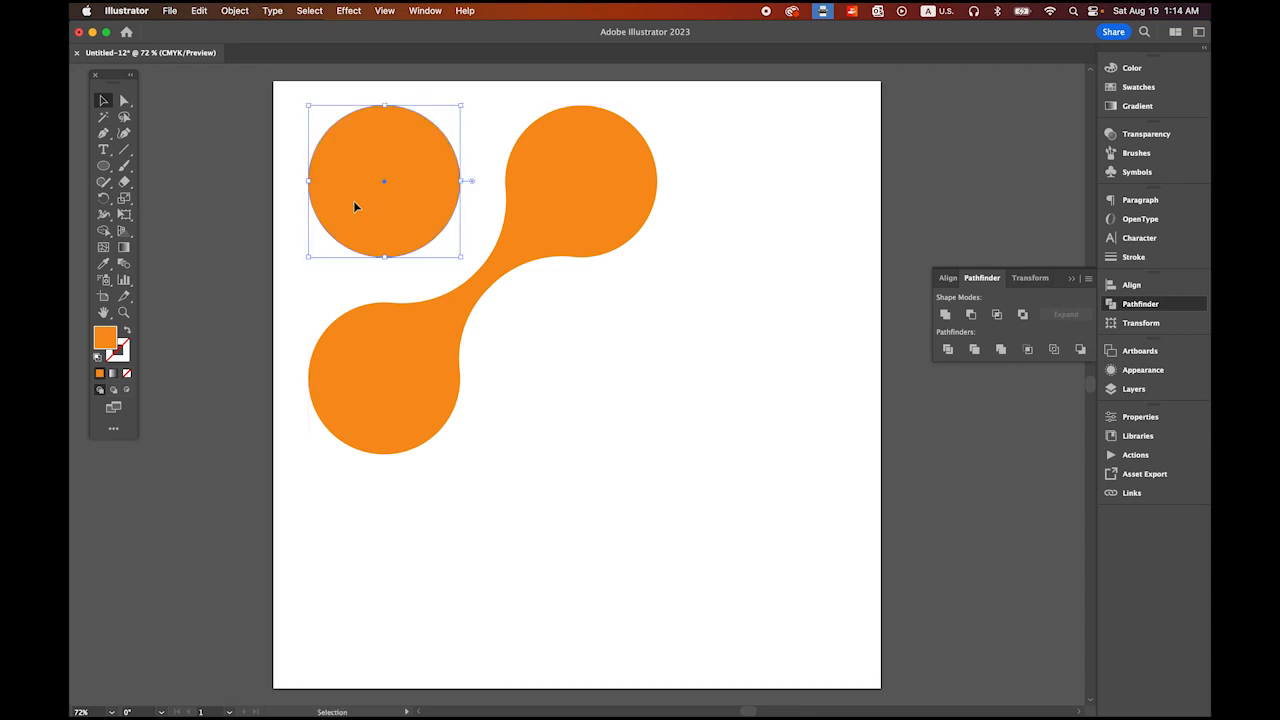
{"action": "left_click", "coordinate": [655, 422]}
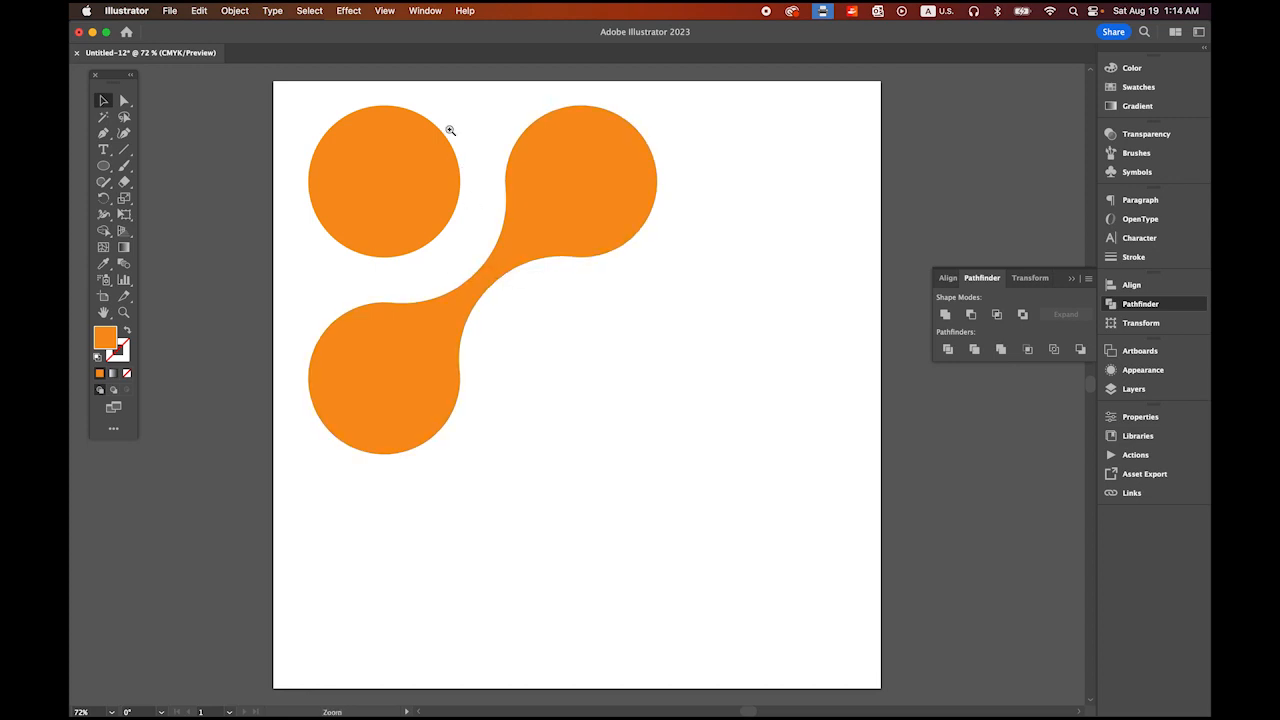
- Draw a black spacer rectangle that exactly spans the gap between the single circle and the dumbbell's upper circle
{"action": "scroll", "coordinate": [448, 129], "scroll_direction": "up", "scroll_amount": 5}
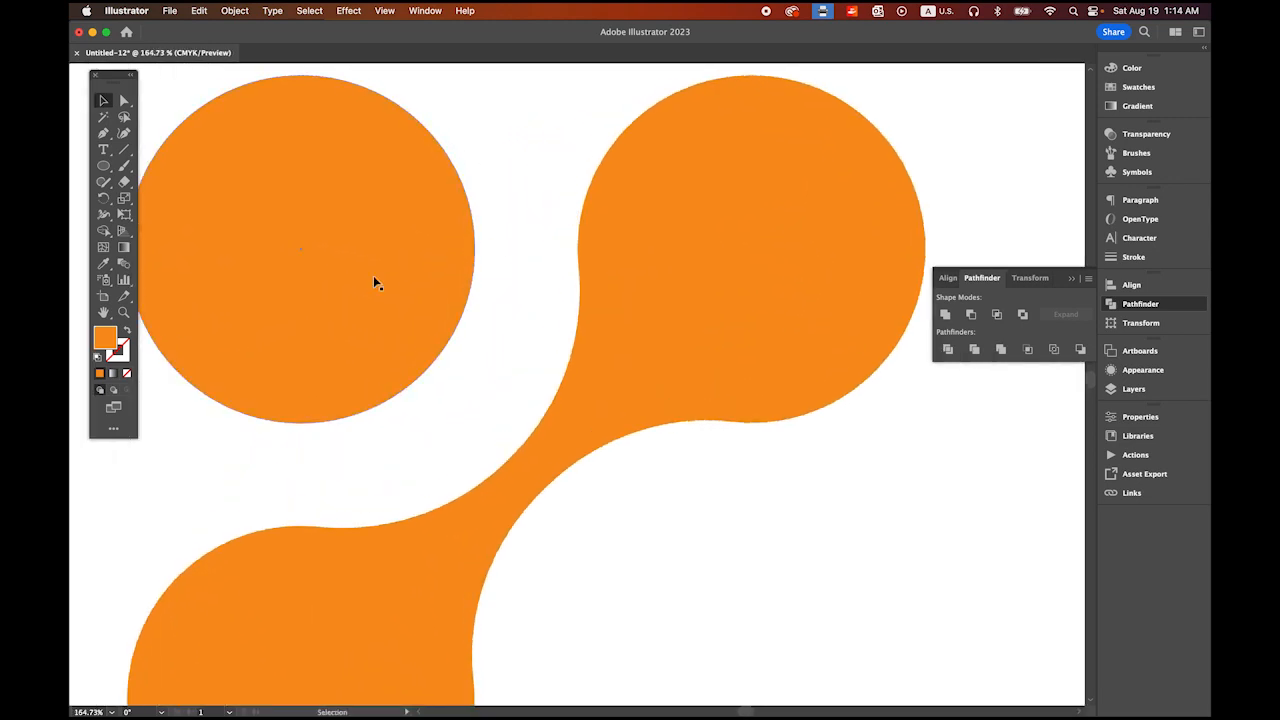
{"action": "left_click", "coordinate": [103, 165]}
{"action": "left_click", "coordinate": [172, 166]}
{"action": "left_click", "coordinate": [1138, 87]}
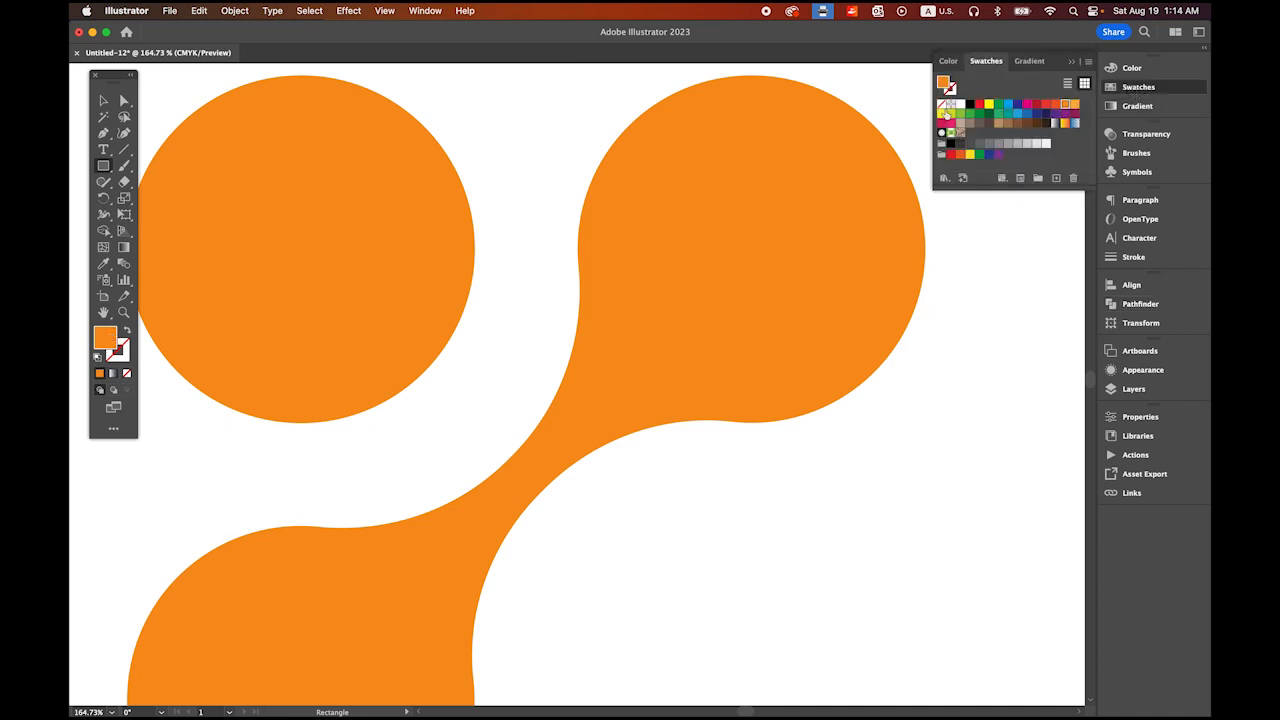
{"action": "left_click", "coordinate": [969, 105]}
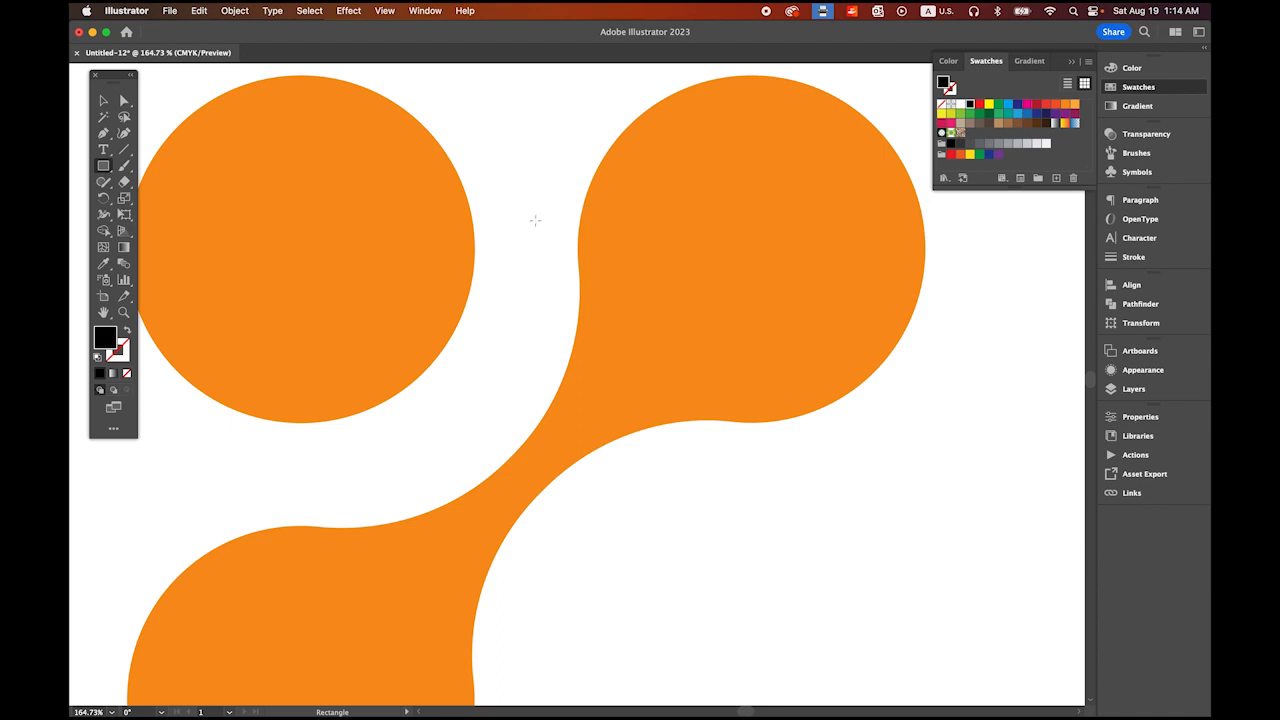
{"action": "left_click_drag", "start_coordinate": [475, 196], "coordinate": [578, 320]}
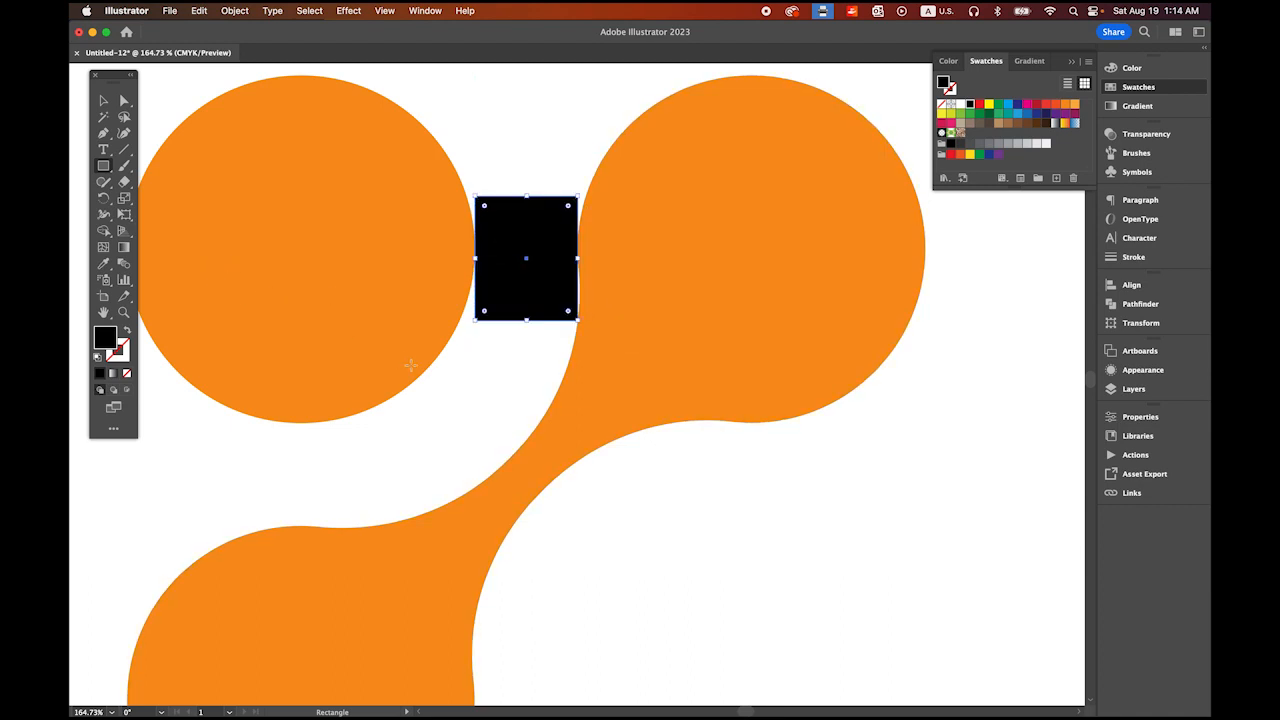
- Move the black spacer to the right edge of the dumbbell's upper circle and copy the single circle against the spacer's far side
{"action": "key", "text": "super+space"}
{"action": "left_click_drag", "start_coordinate": [485, 383], "coordinate": [346, 323]}
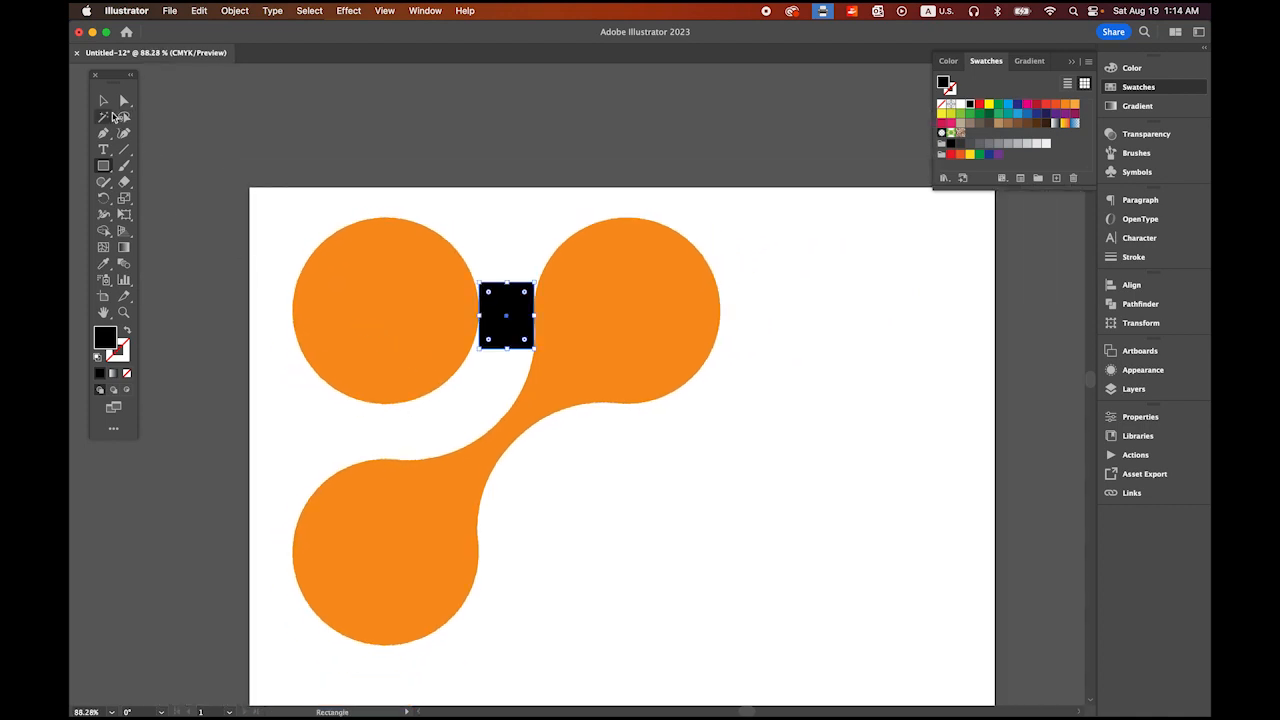
{"action": "key", "text": "v"}
{"action": "left_click_drag", "start_coordinate": [519, 327], "coordinate": [761, 327]}
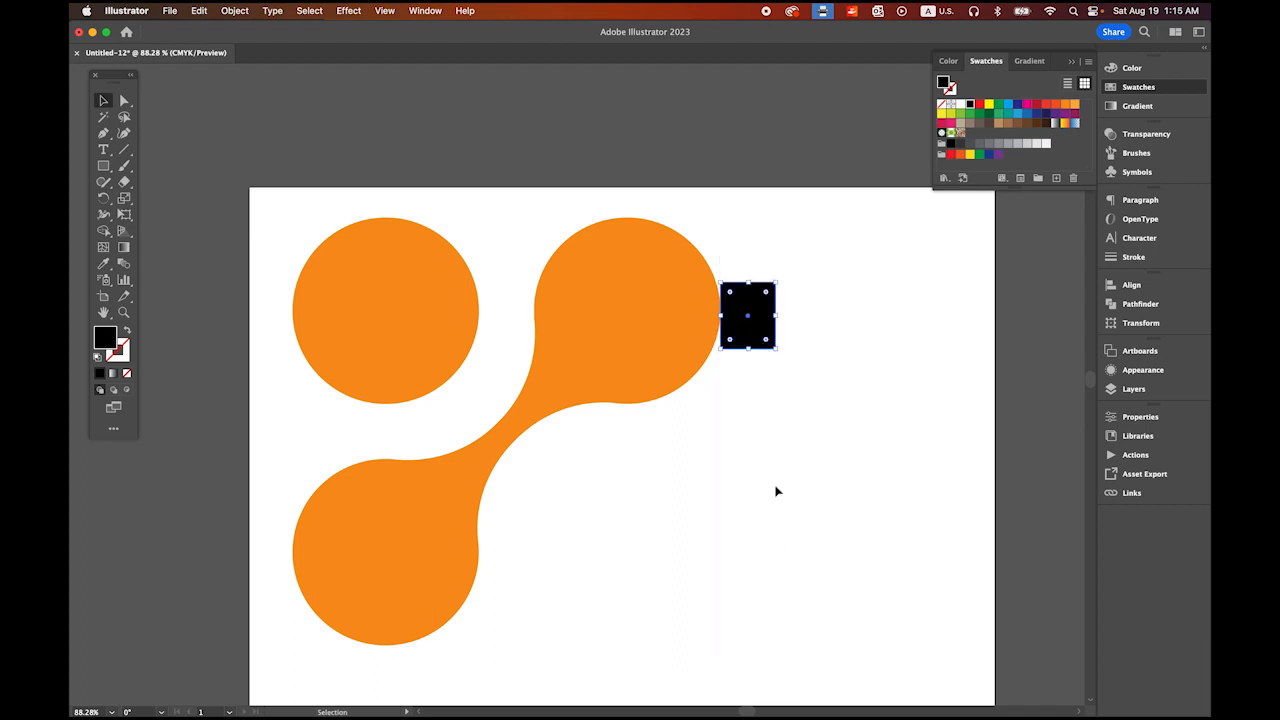
{"action": "left_click", "coordinate": [415, 325]}
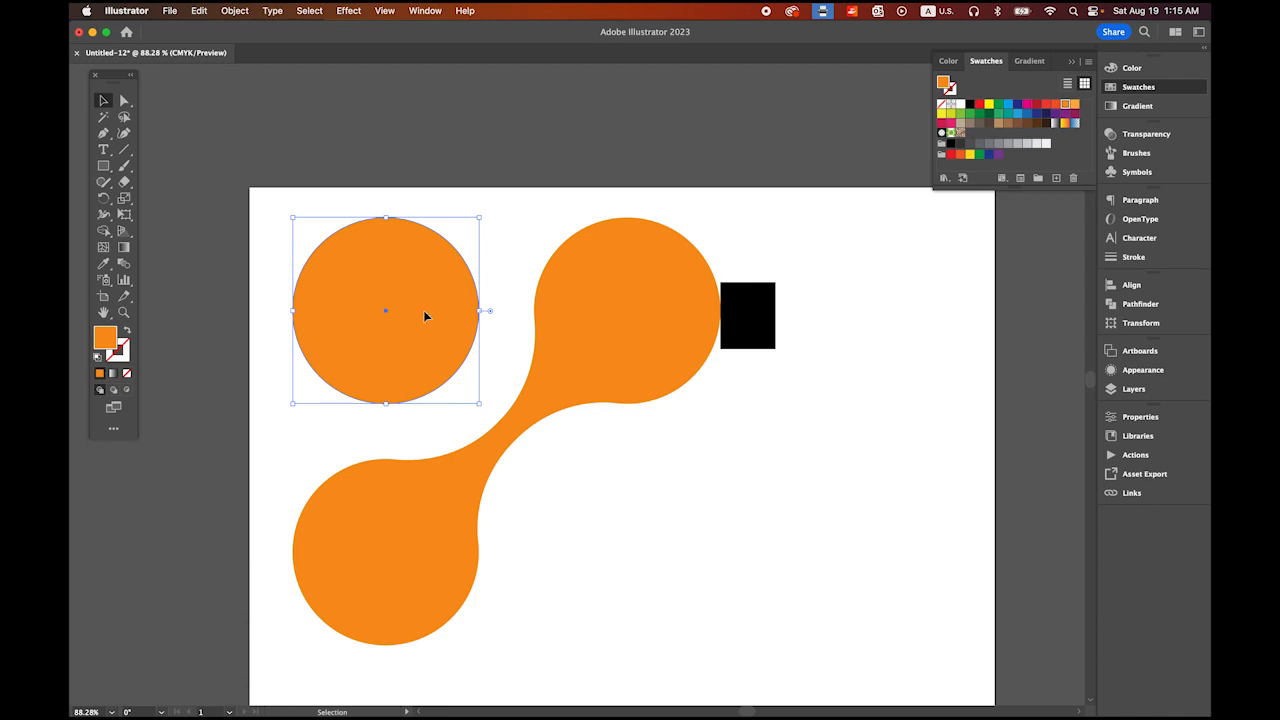
{"action": "left_click_drag", "start_coordinate": [424, 316], "coordinate": [907, 383]}
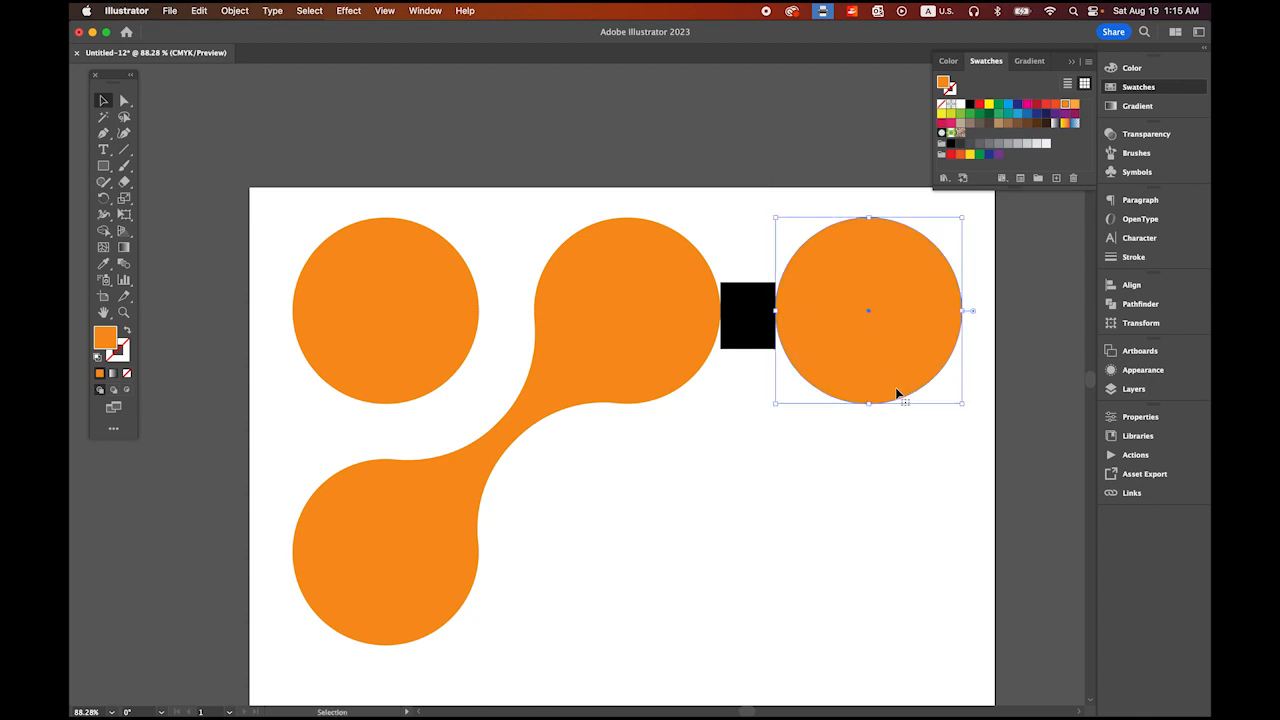
{"action": "left_click", "coordinate": [704, 458]}
- Rotate the black spacer 90° and place it directly beneath the dumbbell's lower circle, touching its bottom edge
{"action": "left_click_drag", "start_coordinate": [791, 500], "coordinate": [789, 383]}
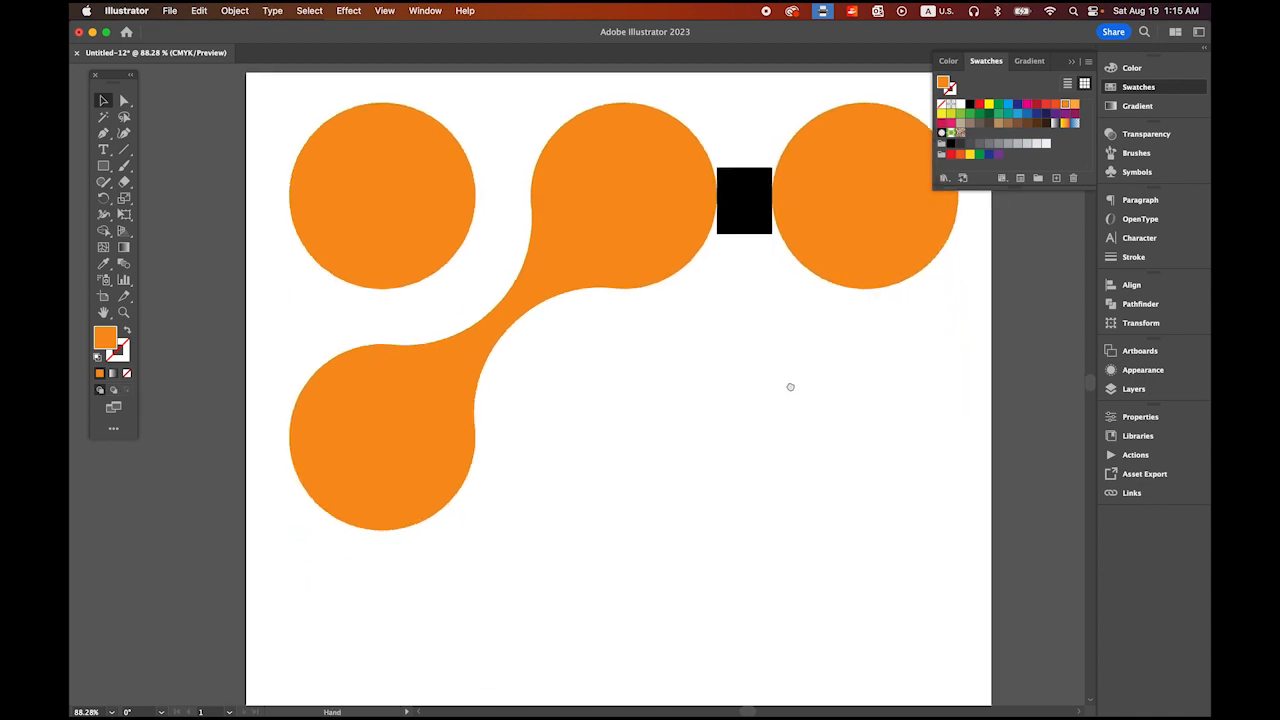
{"action": "left_click", "coordinate": [741, 211]}
{"action": "left_click_drag", "start_coordinate": [745, 212], "coordinate": [480, 523]}
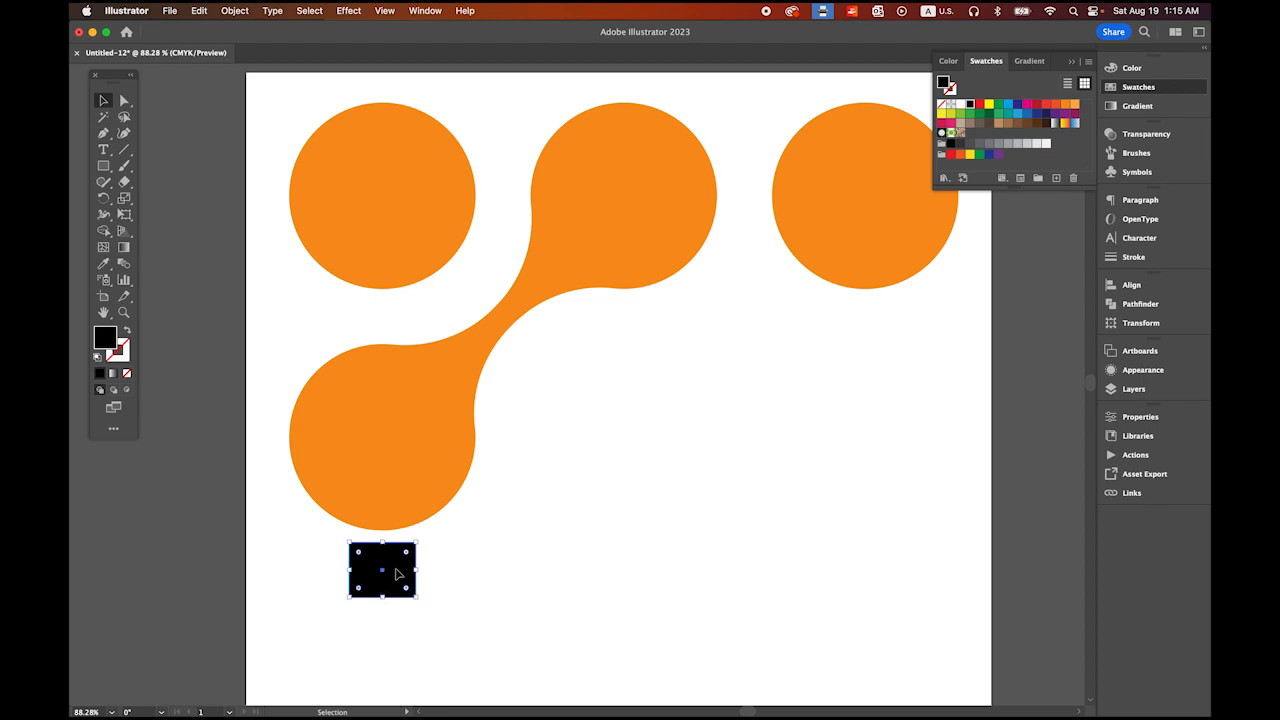
{"action": "left_click_drag", "start_coordinate": [398, 572], "coordinate": [398, 563]}
- Copy the dumbbell straight down until its lower circle touches the spacer, and delete the black spacer
{"action": "key", "text": "super+space"}
{"action": "left_click_drag", "start_coordinate": [634, 577], "coordinate": [626, 509]}
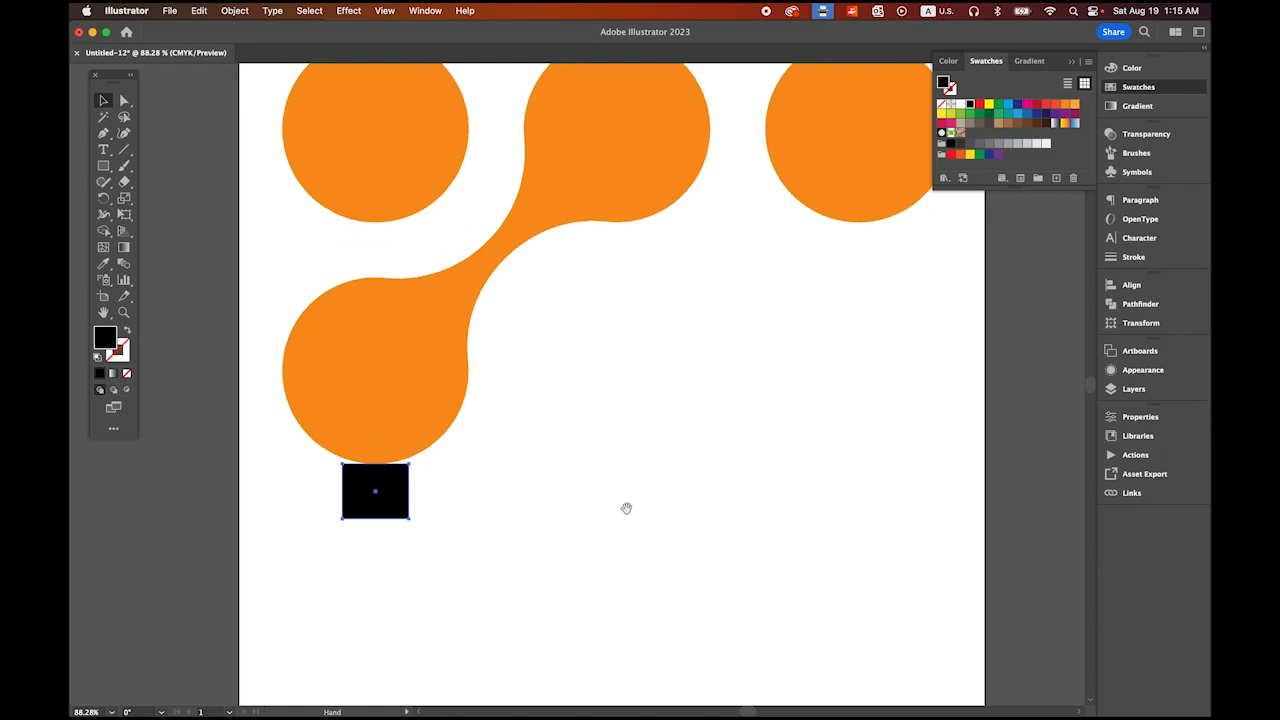
{"action": "left_click", "coordinate": [380, 345]}
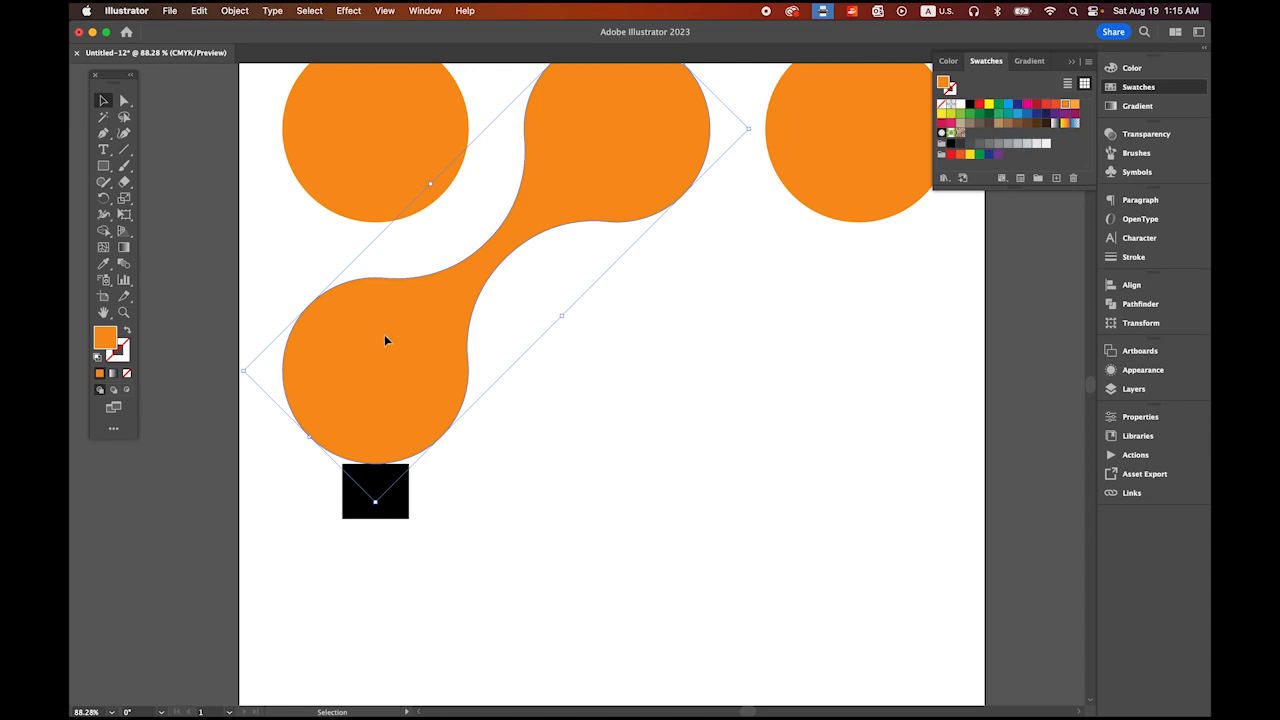
{"action": "left_click_drag", "start_coordinate": [385, 340], "coordinate": [383, 582]}
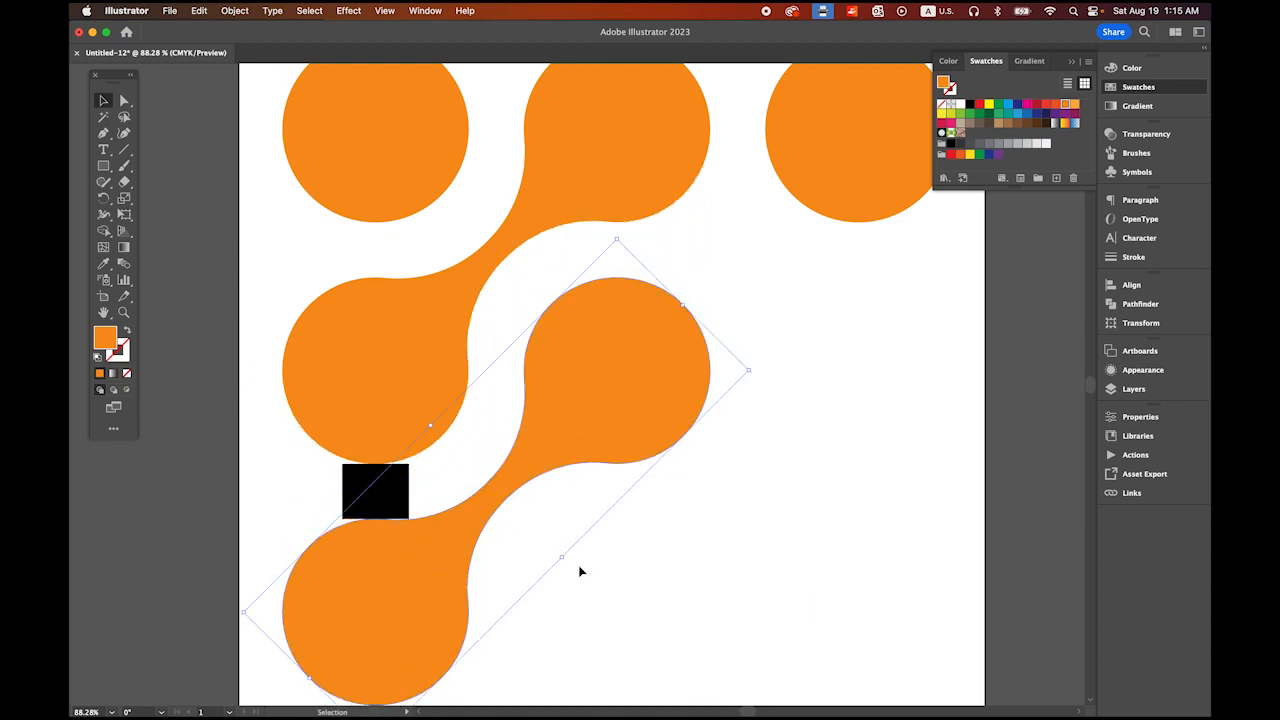
{"action": "left_click", "coordinate": [700, 590]}
{"action": "left_click", "coordinate": [368, 490]}
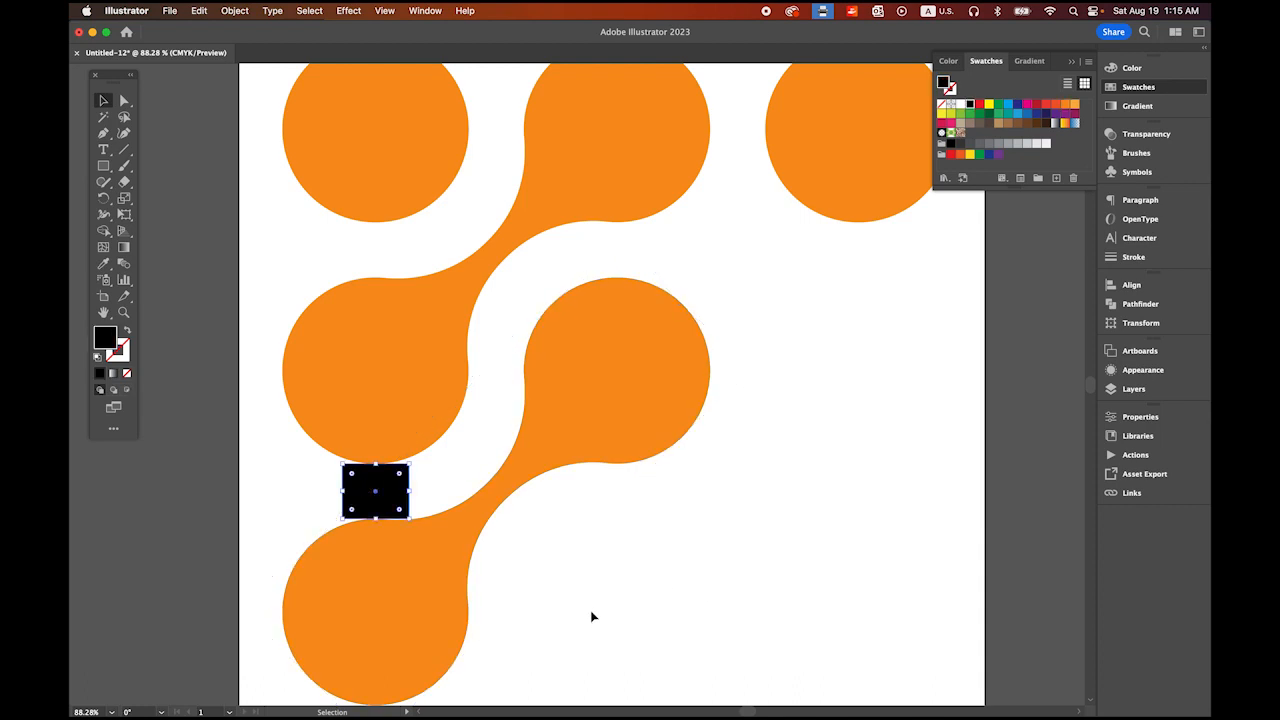
{"action": "key", "text": "BackSpace"}
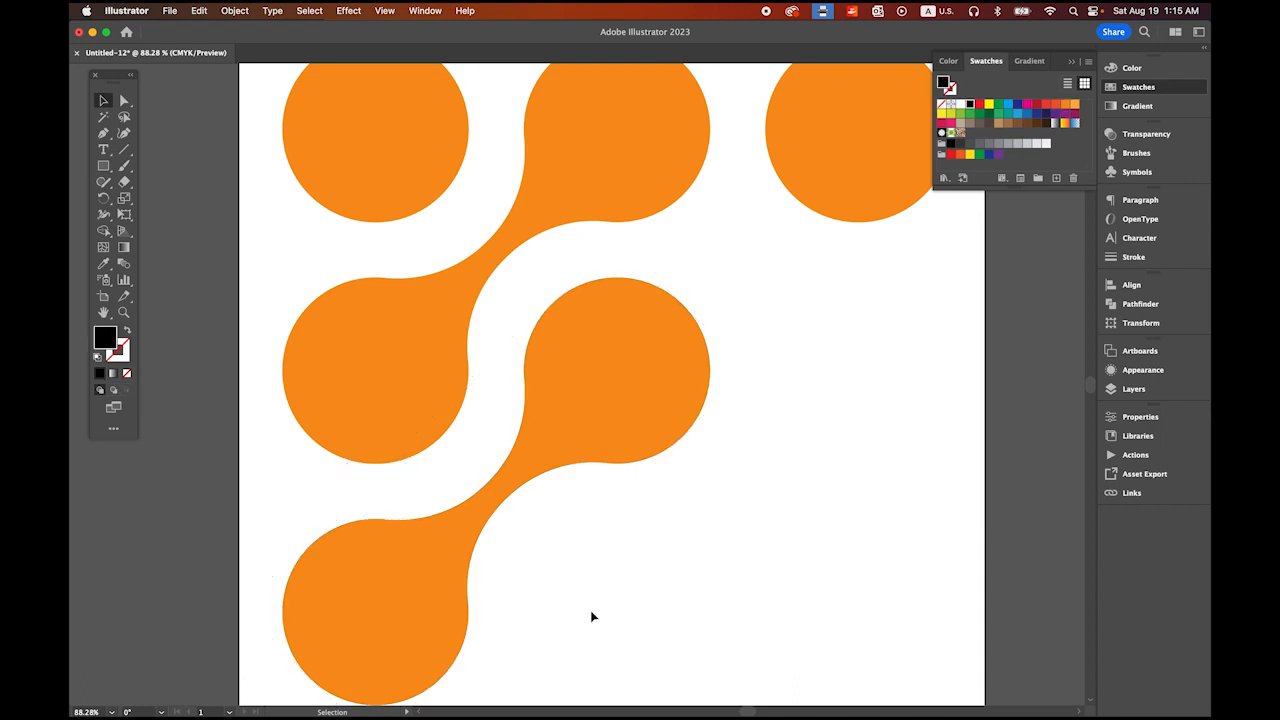
- Copy the lower dumbbell horizontally to the right, aligning its upper circle with the third column
{"action": "left_click", "coordinate": [354, 615]}
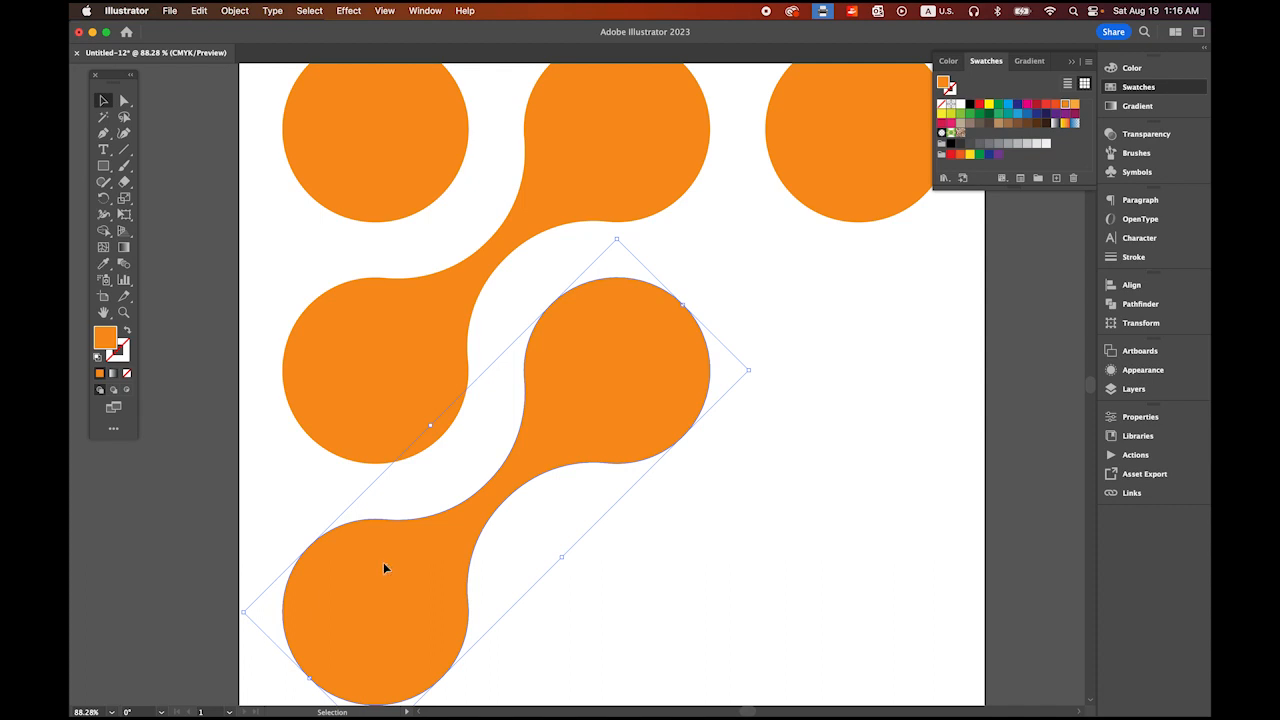
{"action": "left_click_drag", "start_coordinate": [384, 568], "coordinate": [624, 586]}
- Copy the top-right circle straight down into the empty bottom-right spot of the three-by-three grid
{"action": "key", "text": "z"}
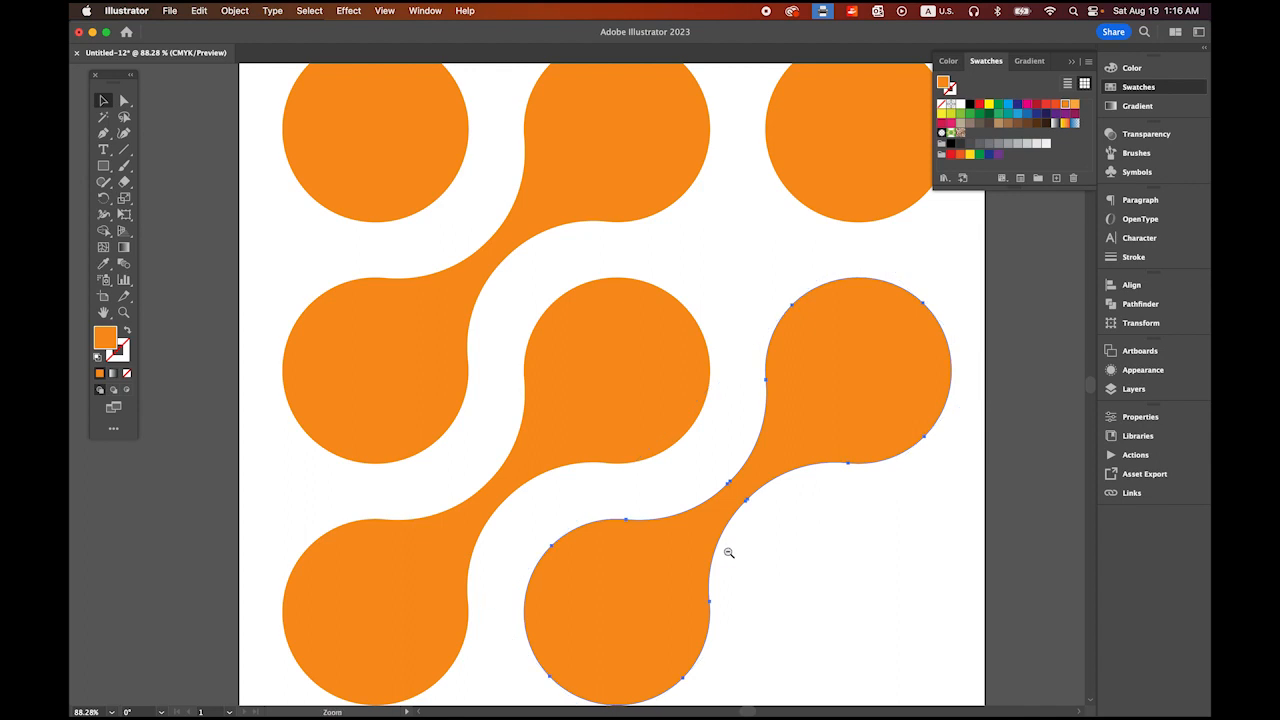
{"action": "left_click_drag", "start_coordinate": [728, 552], "coordinate": [686, 529]}
{"action": "left_click_drag", "start_coordinate": [660, 452], "coordinate": [549, 400]}
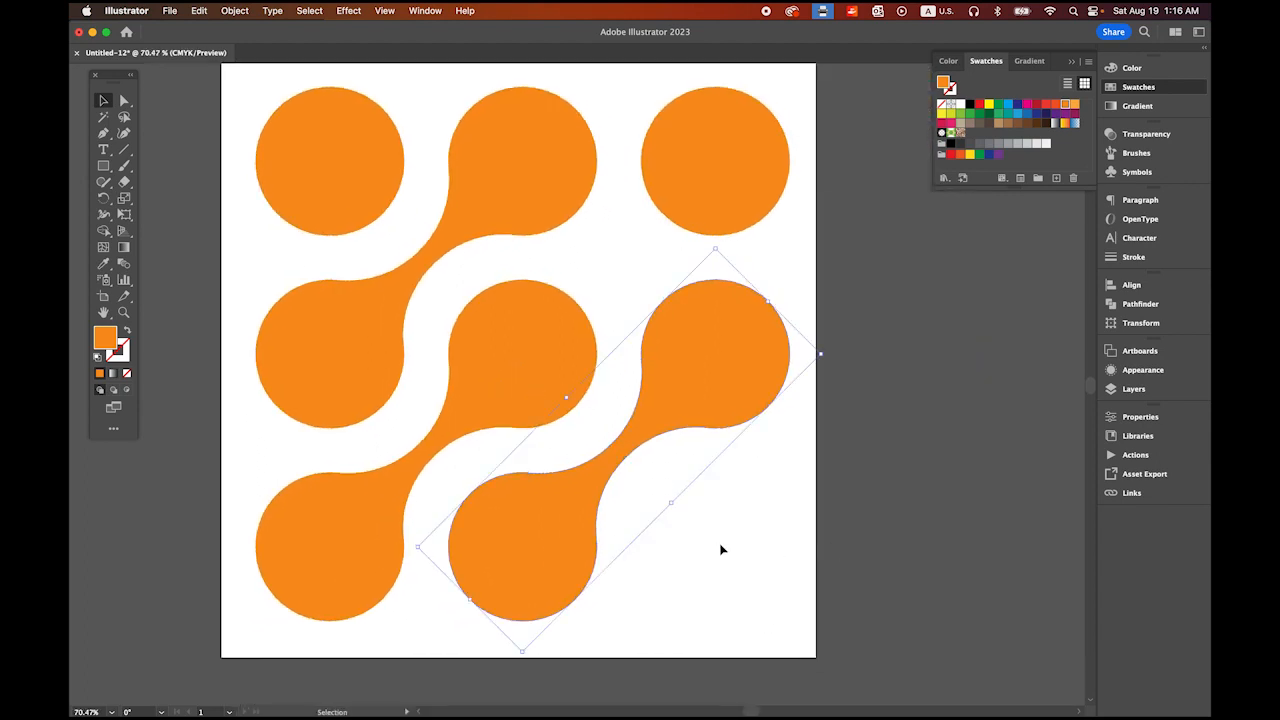
{"action": "left_click", "coordinate": [741, 148]}
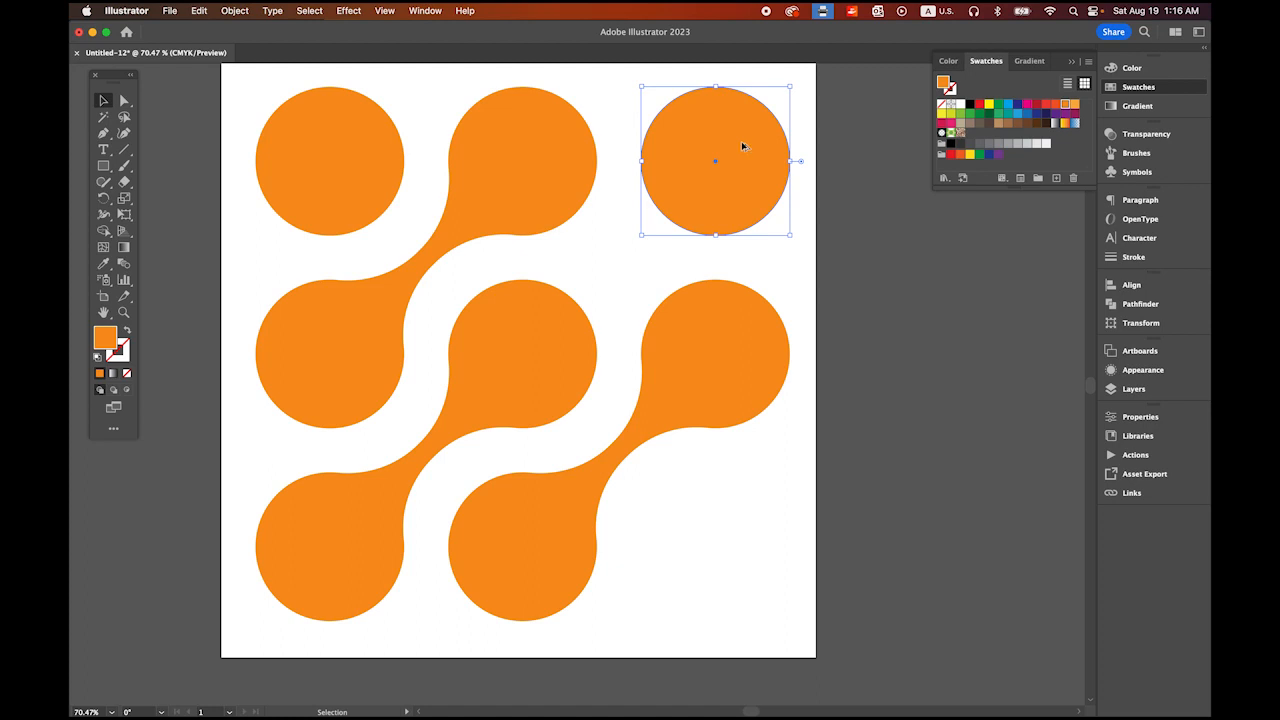
{"action": "left_click_drag", "start_coordinate": [741, 151], "coordinate": [757, 533]}
{"action": "left_click", "coordinate": [929, 440]}
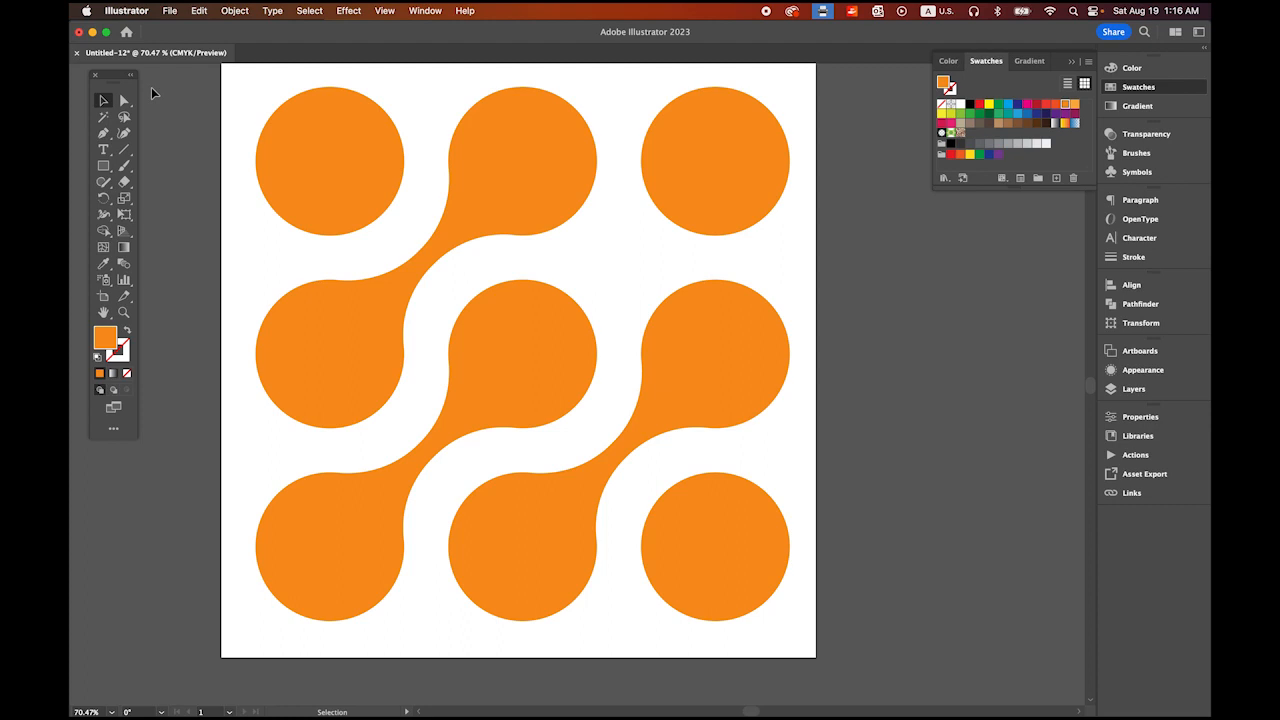
- Save the artwork as logo in SVG format in the 006 folder, using the SVG 1.1 profile
{"action": "left_click", "coordinate": [170, 10]}
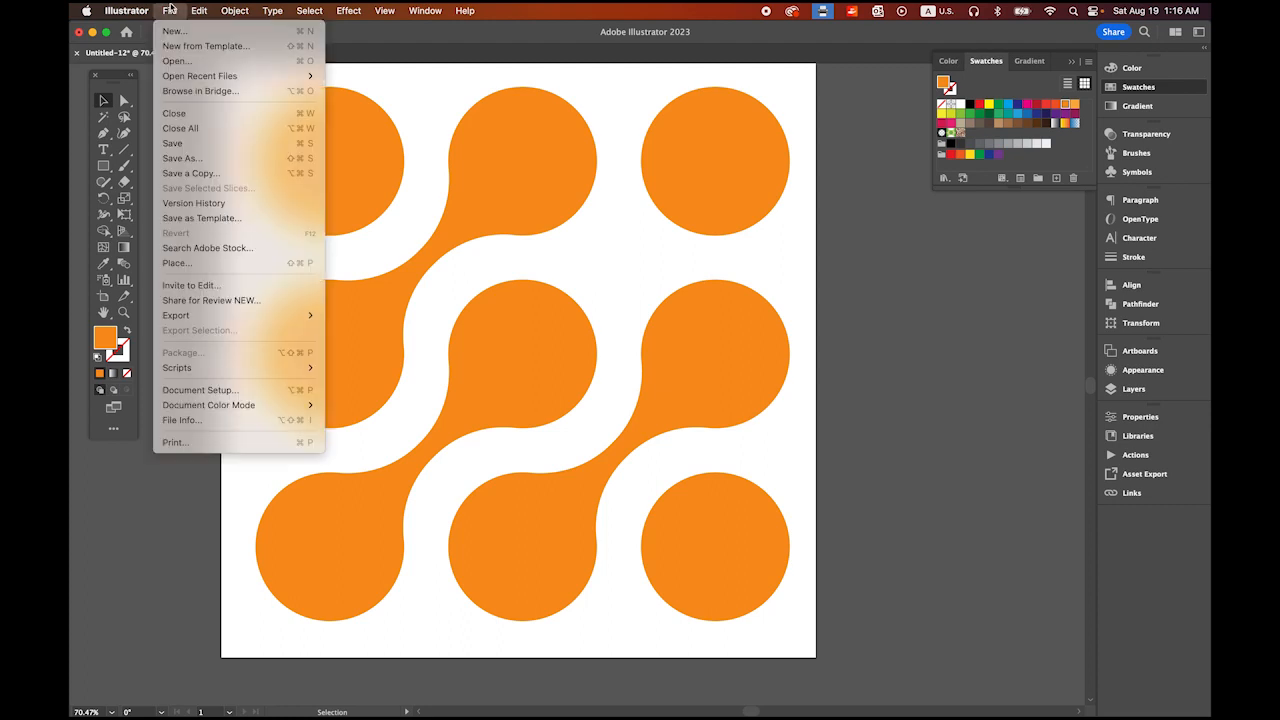
{"action": "left_click", "coordinate": [182, 160]}
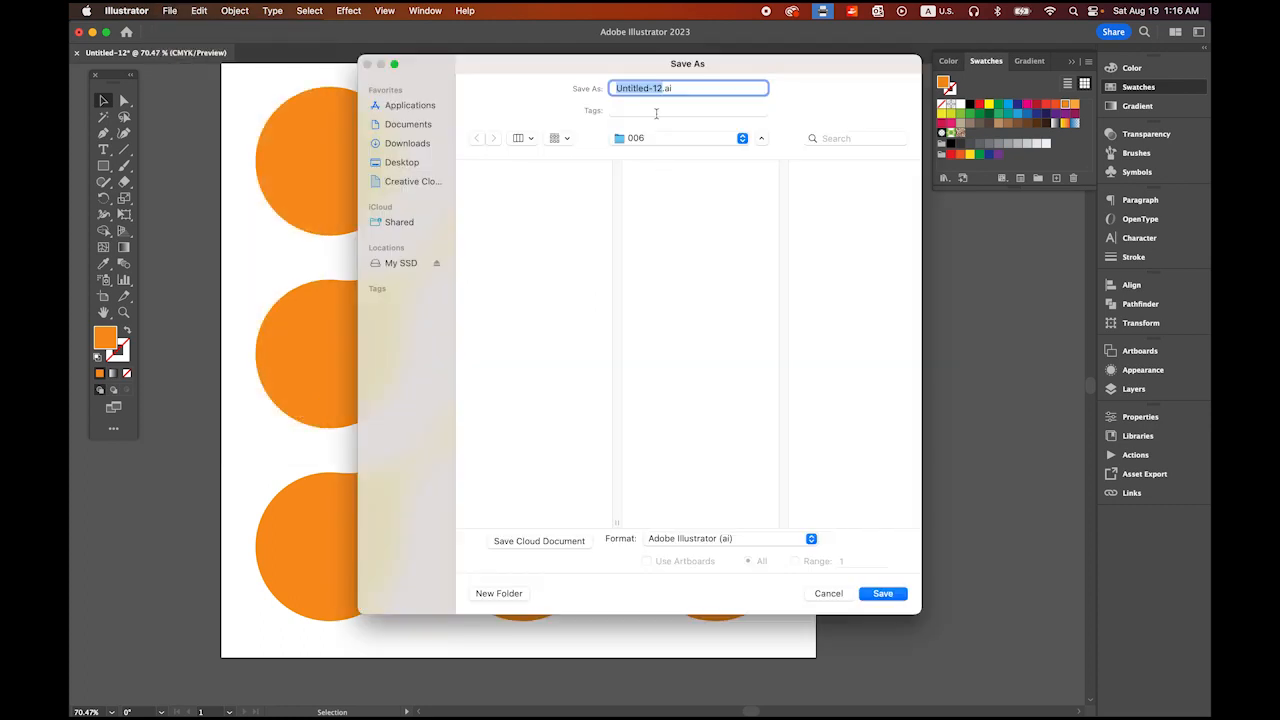
{"action": "type", "text": "logo"}
{"action": "left_click", "coordinate": [752, 540]}
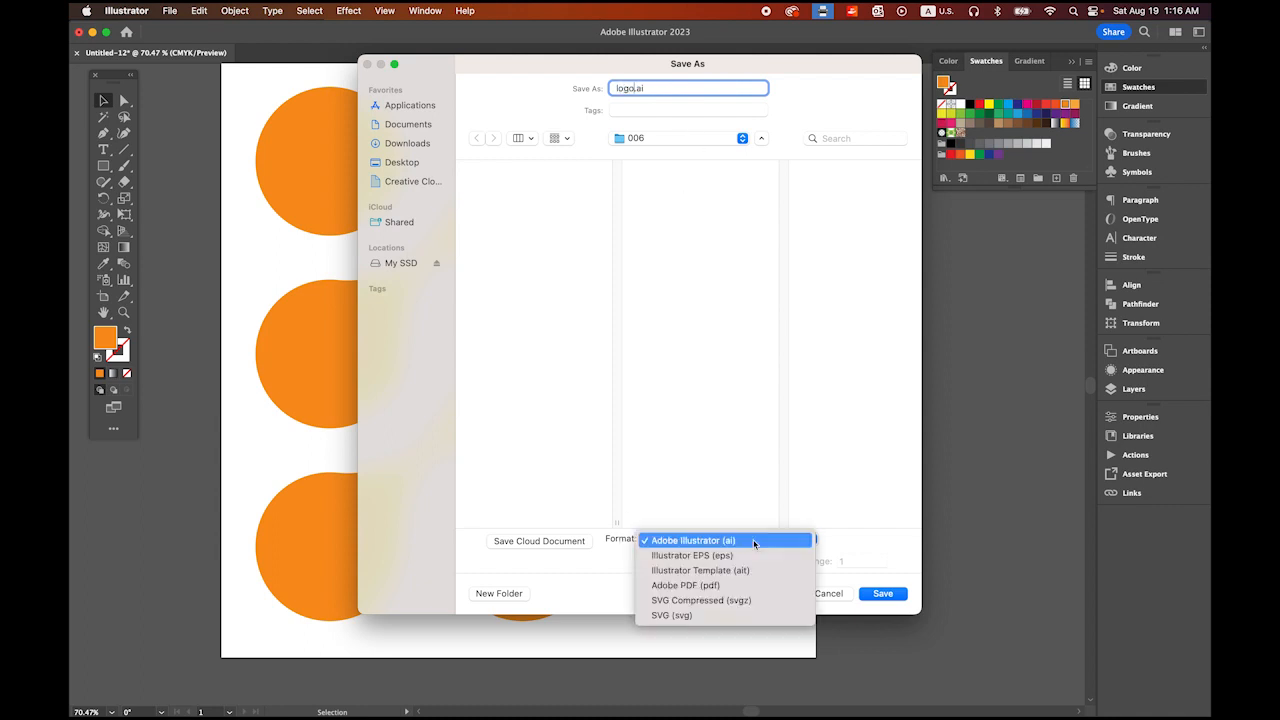
{"action": "left_click", "coordinate": [710, 615]}
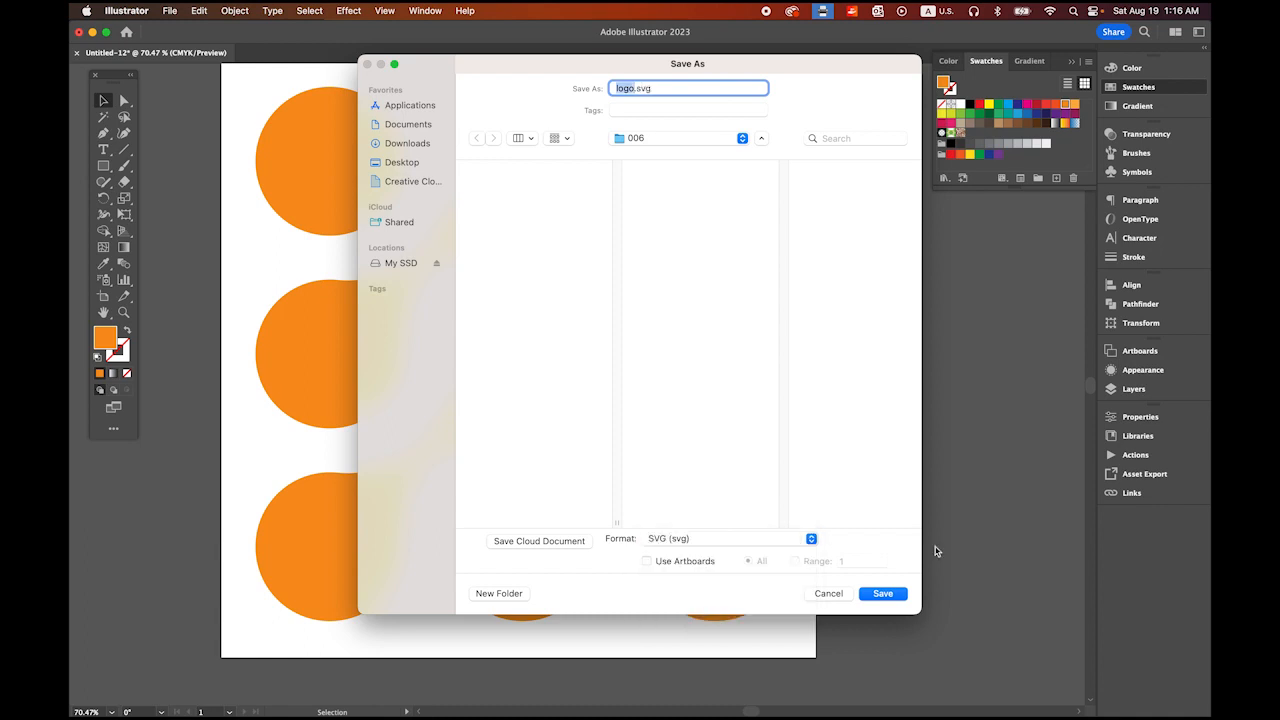
{"action": "left_click", "coordinate": [881, 596]}
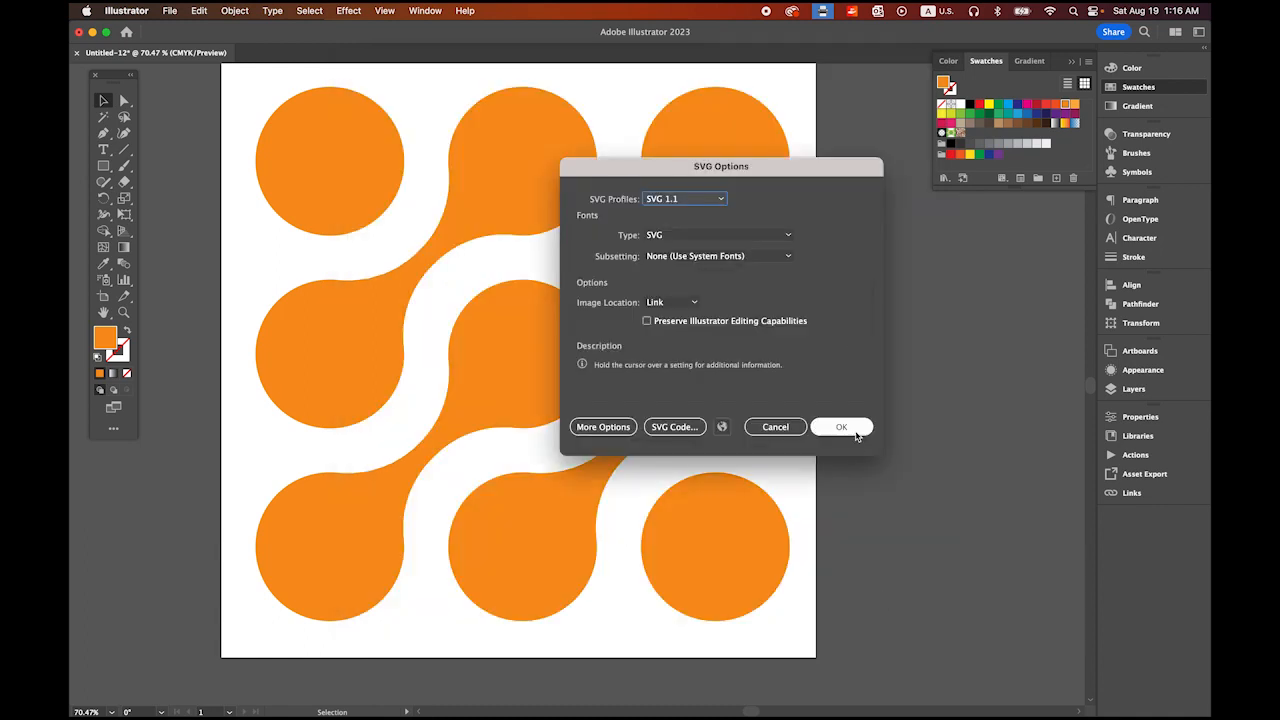
{"action": "left_click", "coordinate": [843, 428]}
- Switch to Adobe Animate and create a 600 × 600 HTML5 Canvas document at 30 fps
{"action": "mouse_move", "coordinate": [397, 706]}
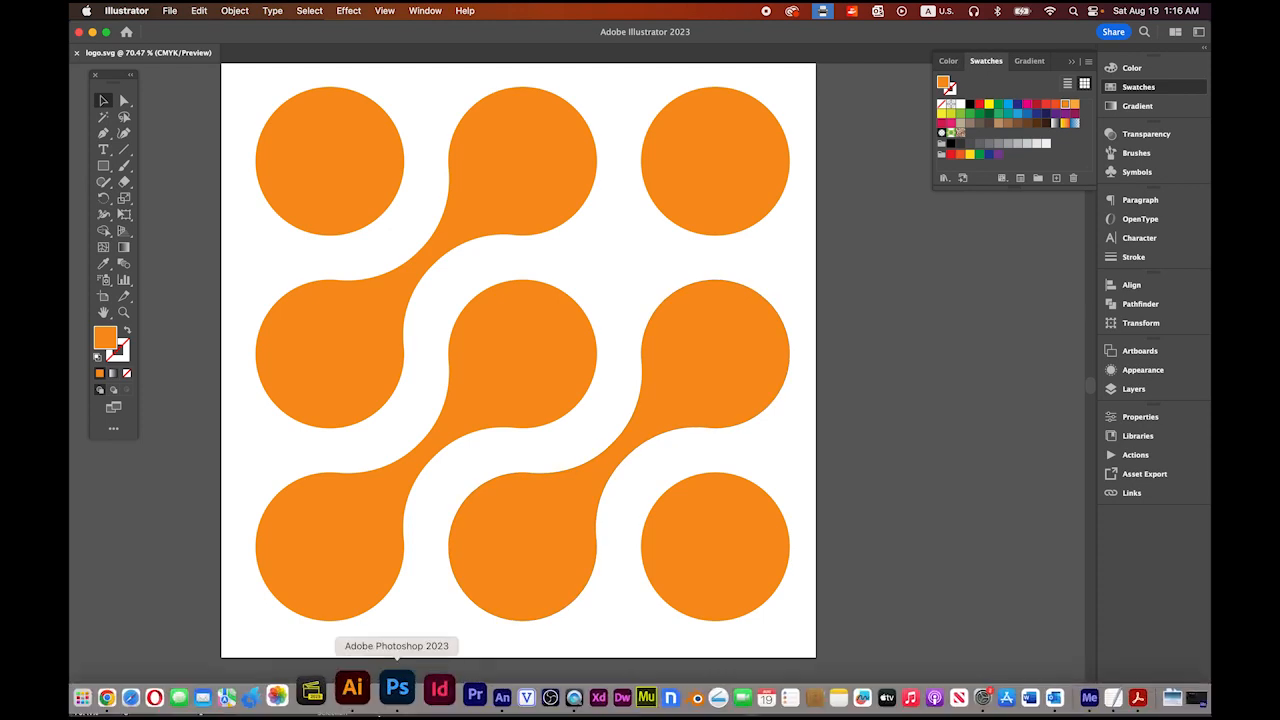
{"action": "left_click", "coordinate": [460, 699]}
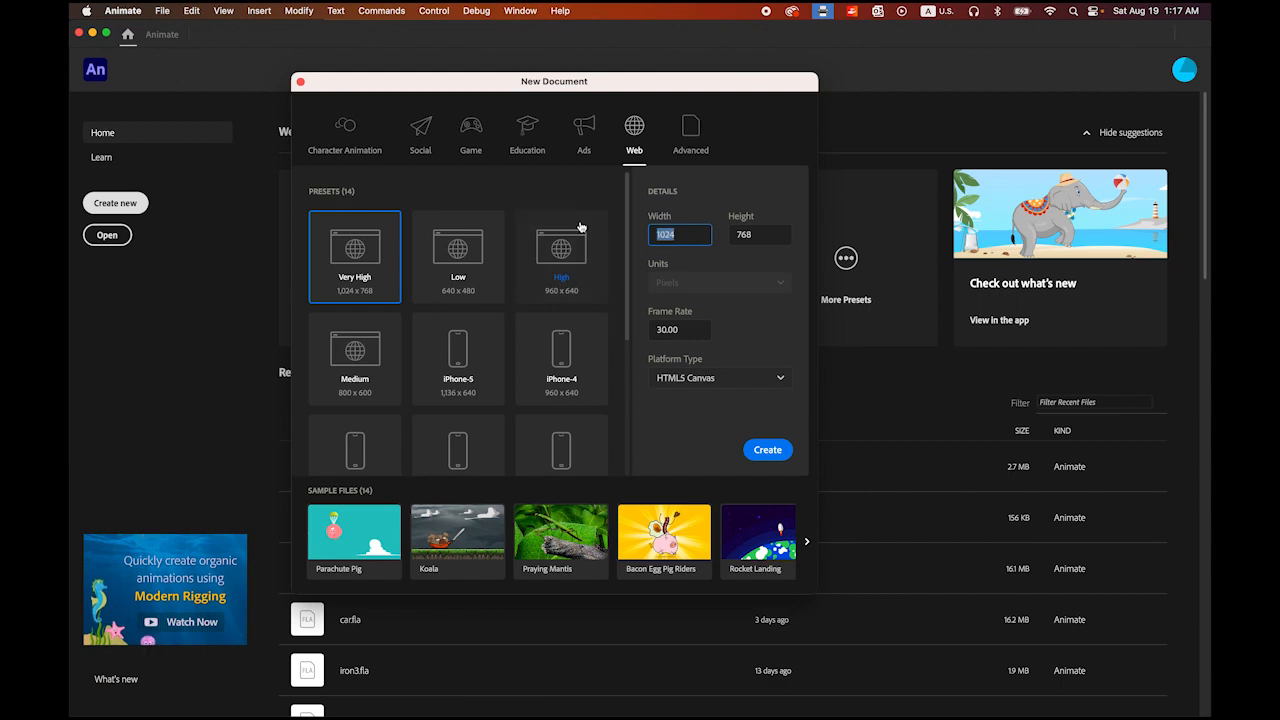
{"action": "type", "text": "600"}
{"action": "left_click", "coordinate": [749, 234]}
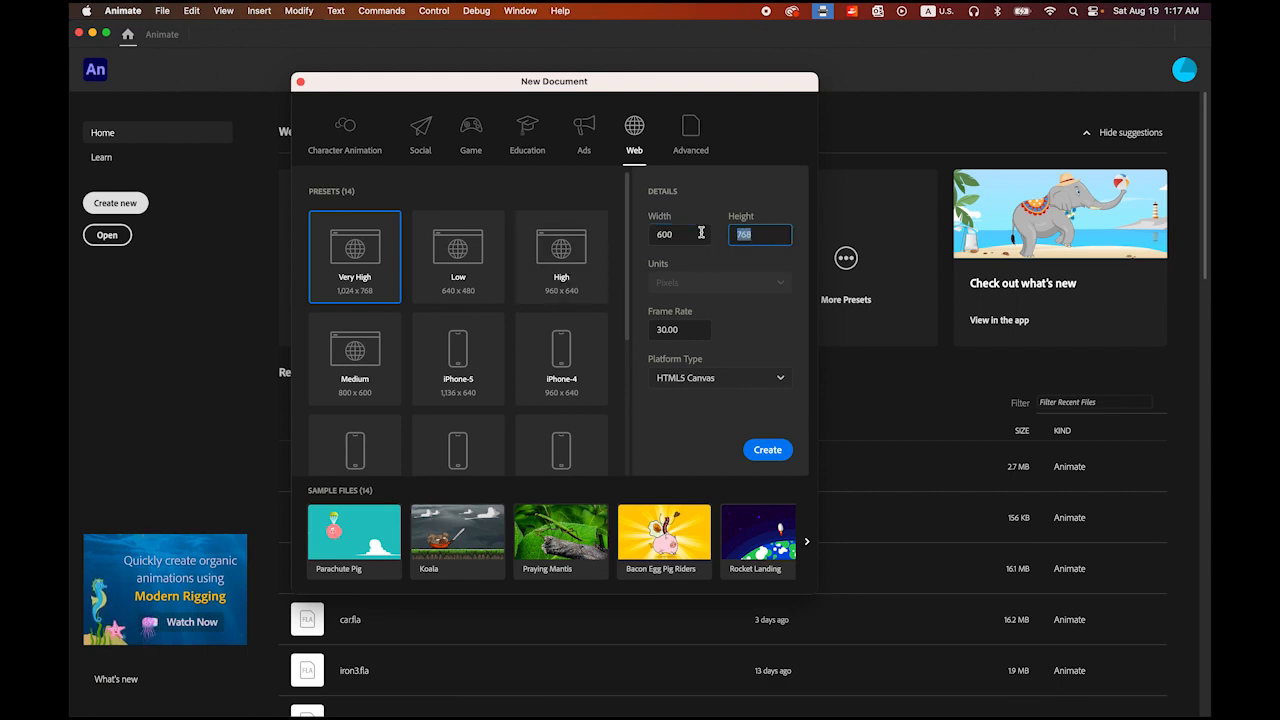
{"action": "type", "text": "600"}
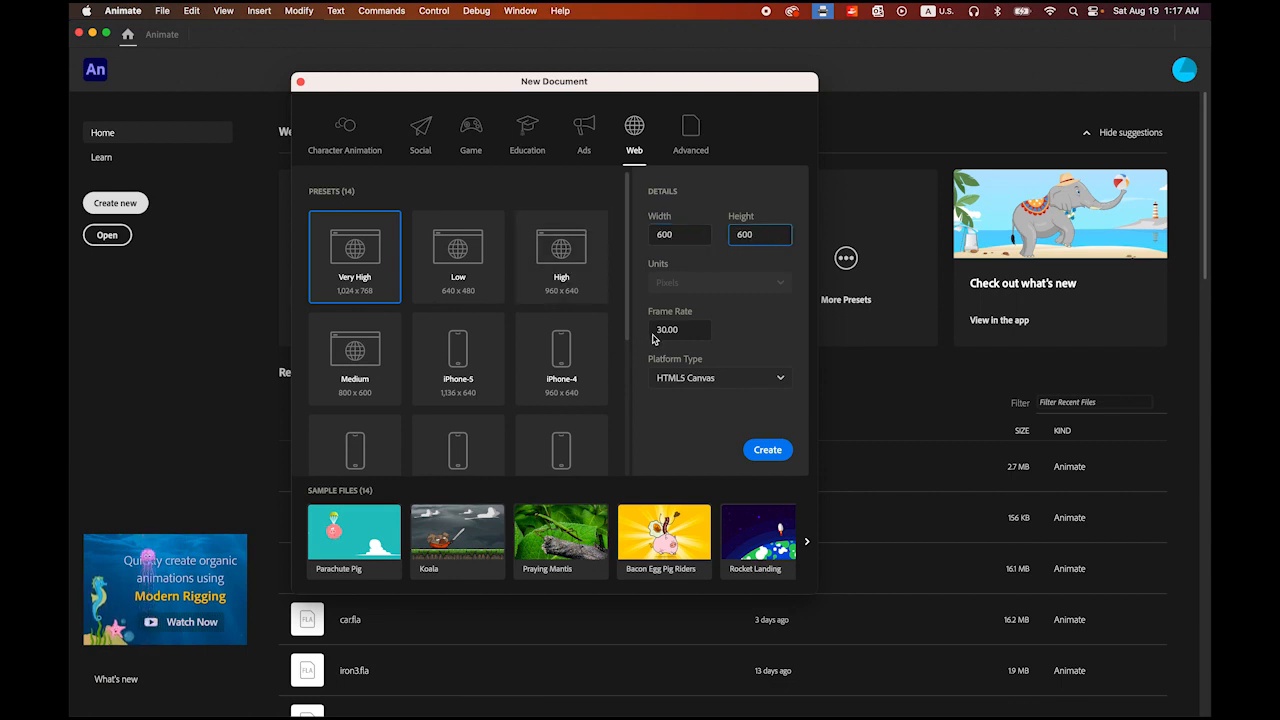
{"action": "left_click", "coordinate": [686, 329]}
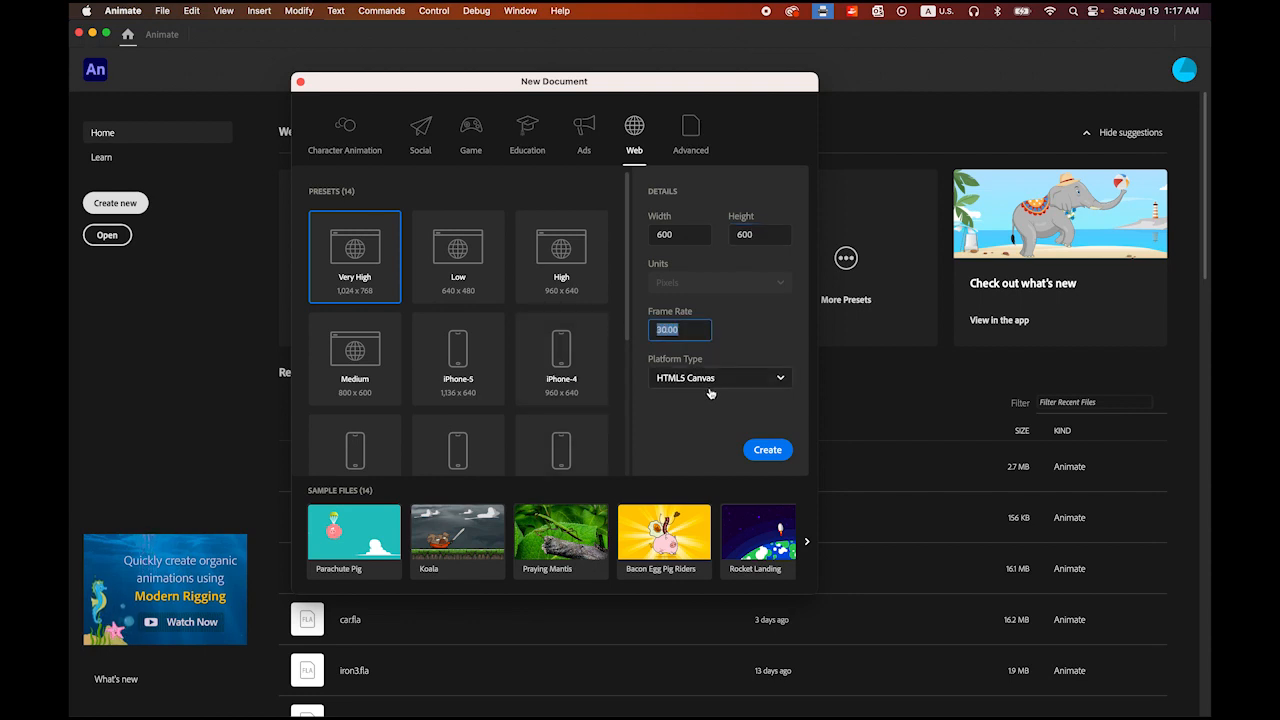
{"action": "left_click", "coordinate": [765, 450]}
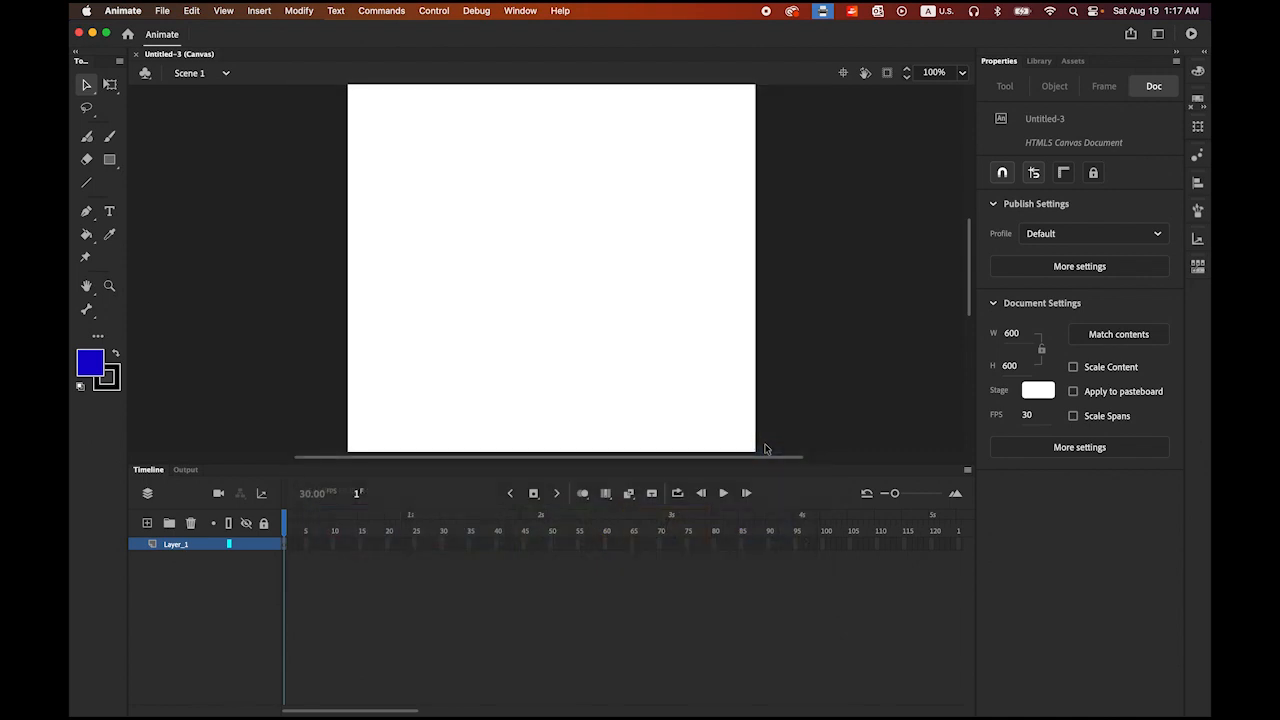
- Import logo.svg to the stage with each path set to a different layer, keeping the stage size
{"action": "double_click", "coordinate": [87, 287]}
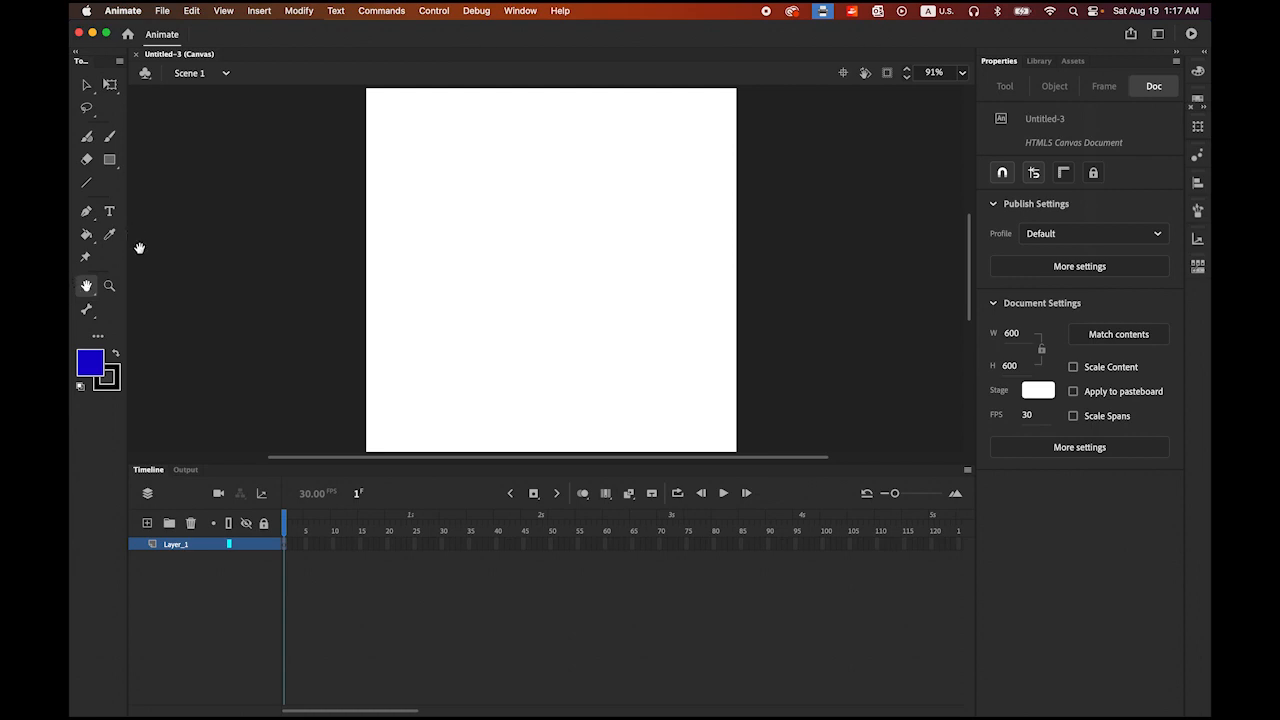
{"action": "left_click", "coordinate": [156, 10]}
{"action": "mouse_move", "coordinate": [209, 218]}
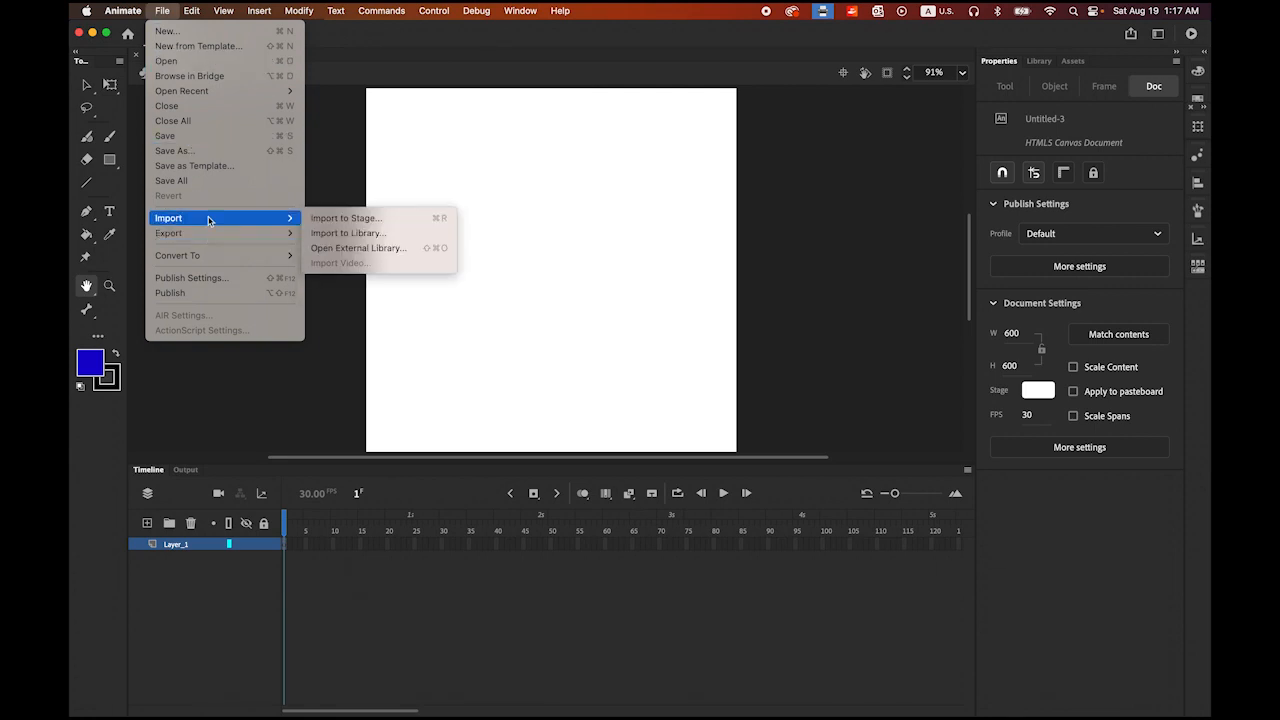
{"action": "left_click", "coordinate": [386, 217]}
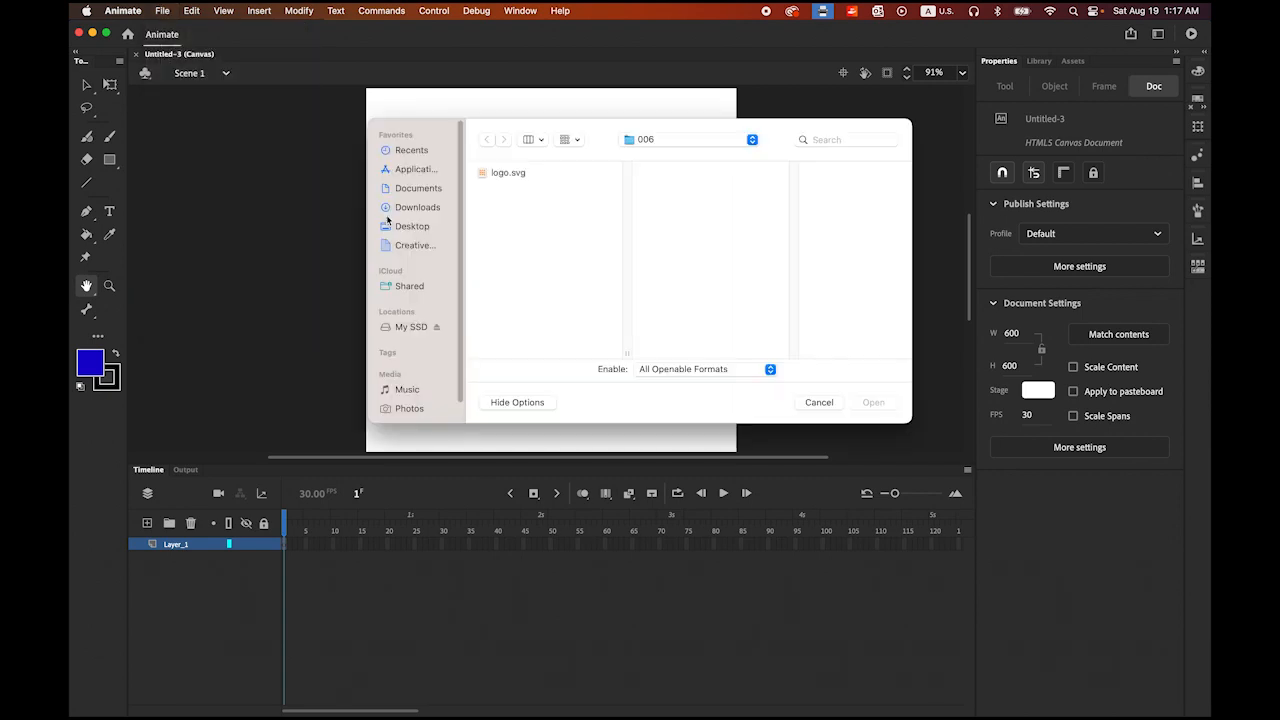
{"action": "left_click", "coordinate": [499, 174]}
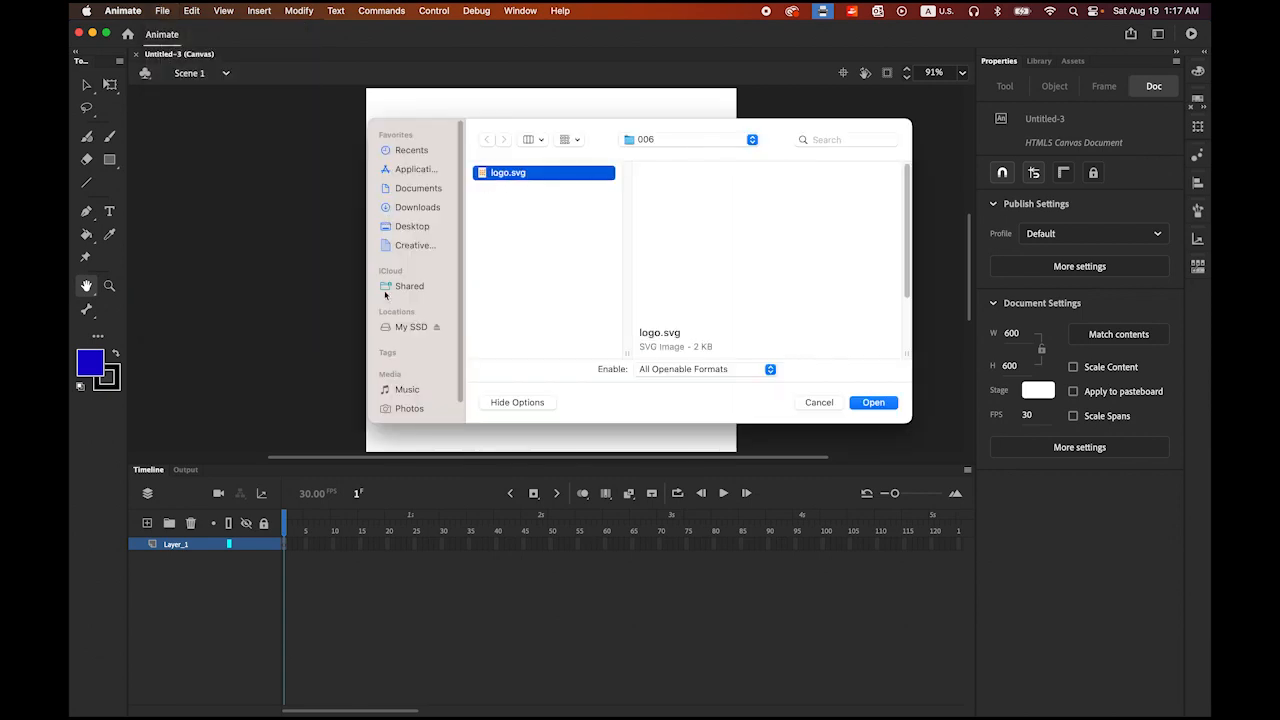
{"action": "left_click", "coordinate": [877, 402]}
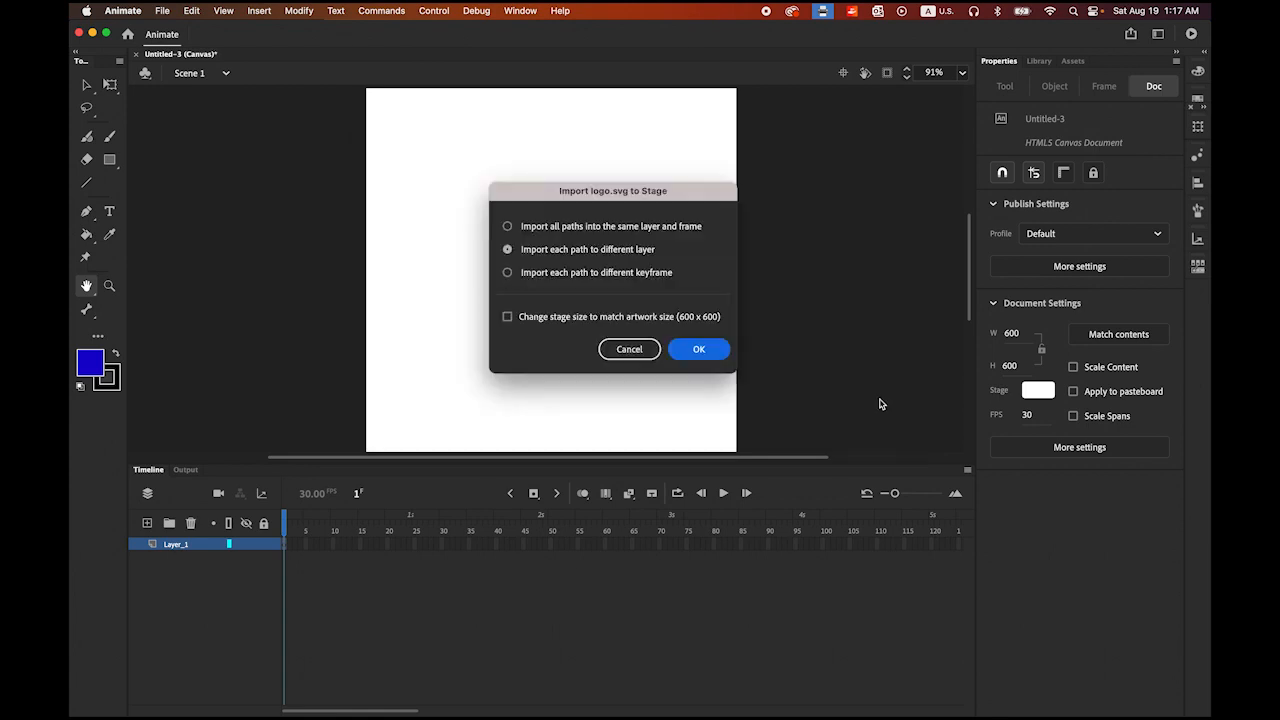
{"action": "left_click", "coordinate": [721, 351]}
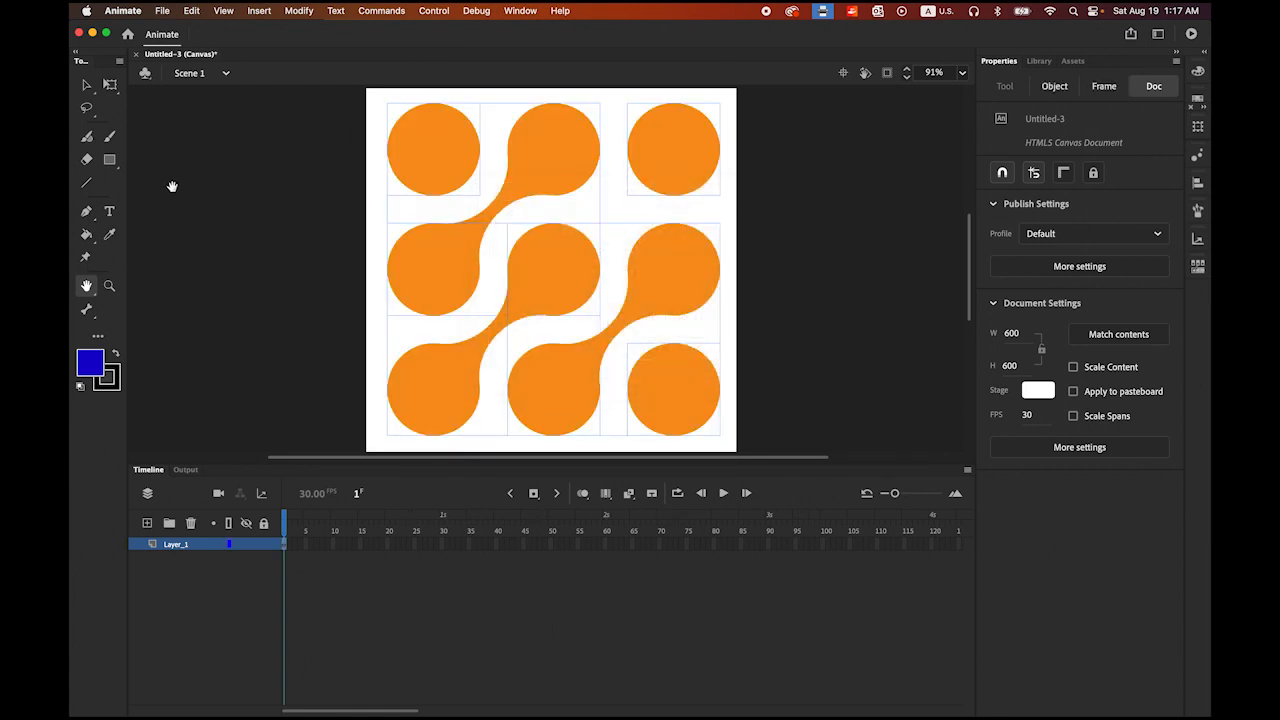
- Break apart the imported logo's drawing objects into plain shapes
{"action": "left_click", "coordinate": [87, 86]}
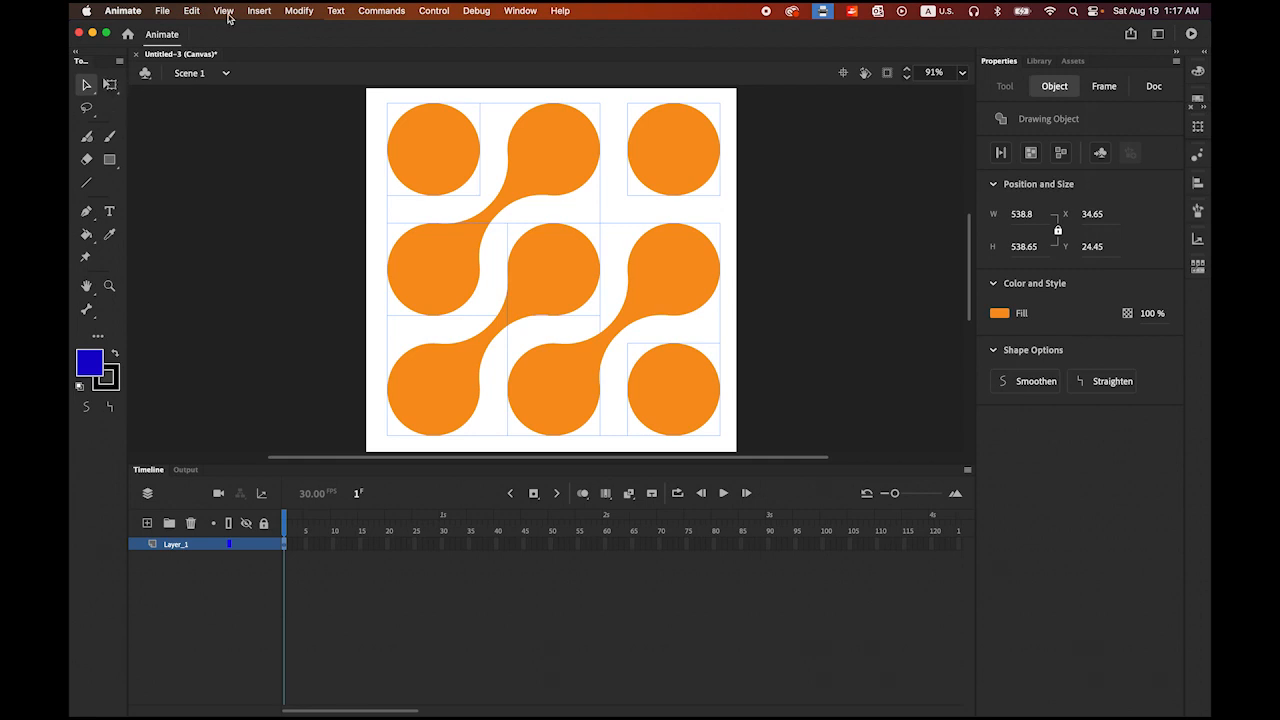
{"action": "left_click", "coordinate": [298, 10]}
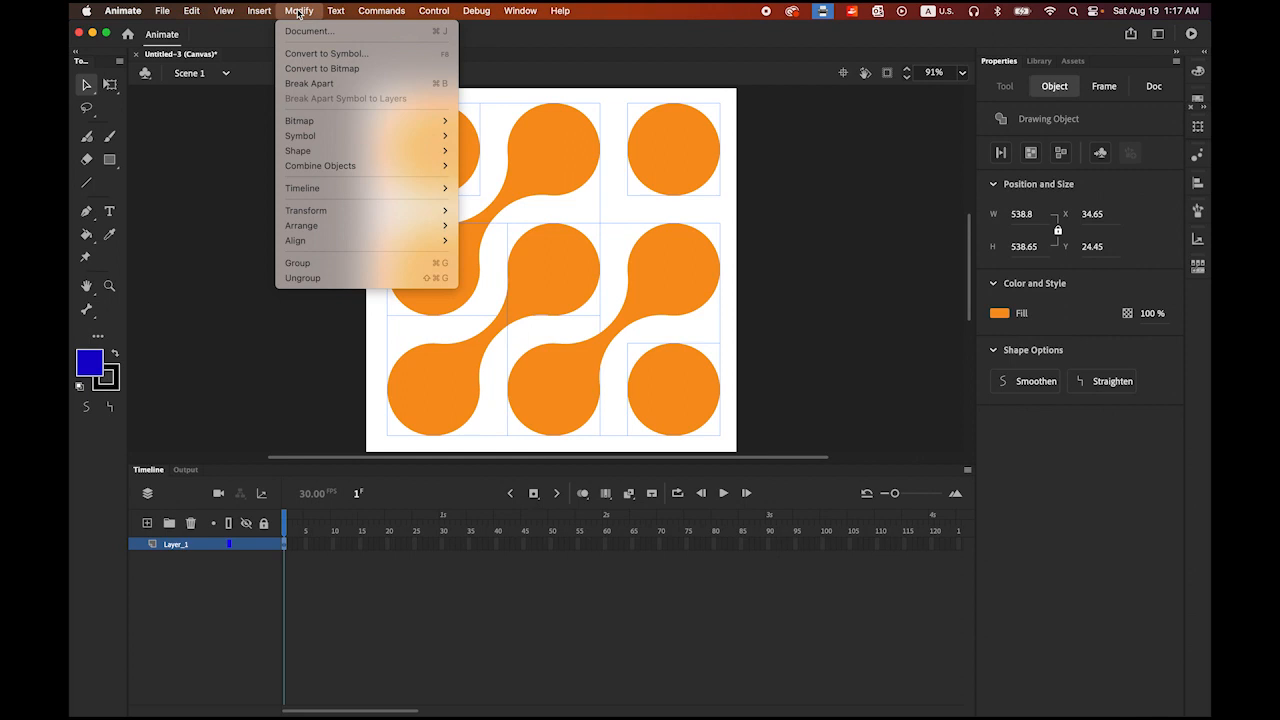
{"action": "left_click", "coordinate": [313, 85]}
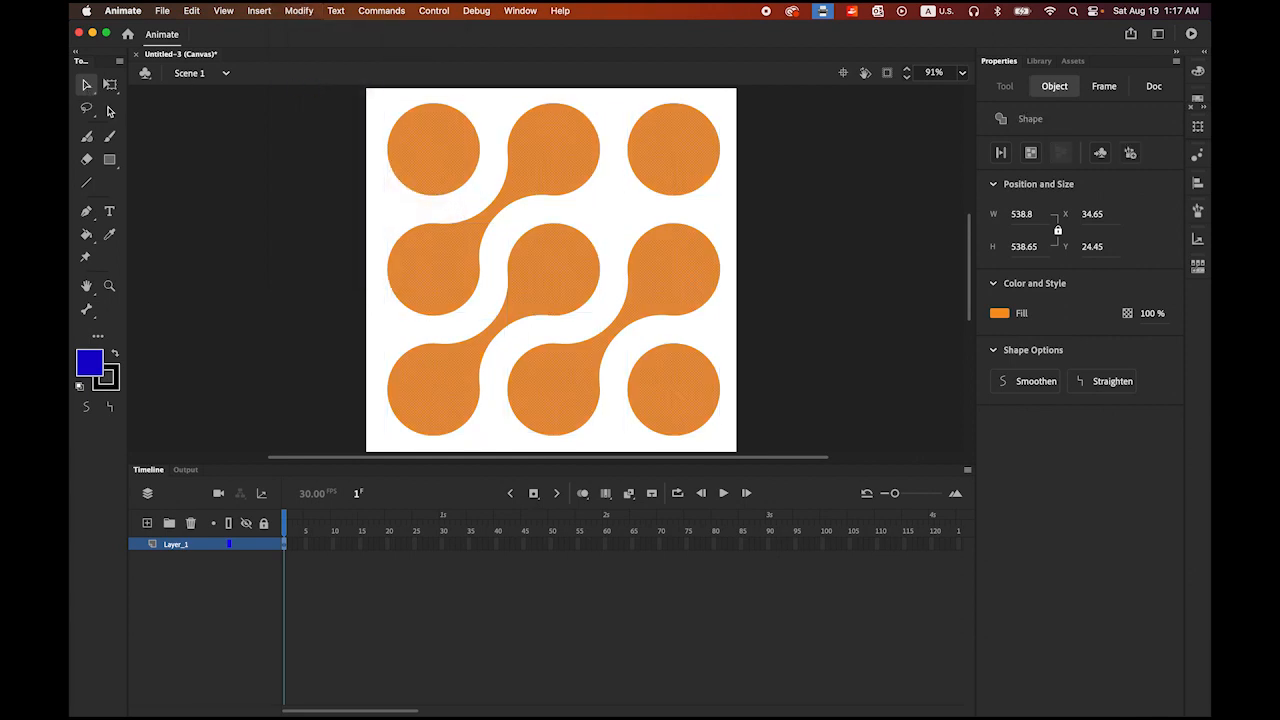
- Scale the logo down to about 217 × 217 px and place it in the stage's upper middle, at about X 195, Y 134
{"action": "left_click", "coordinate": [110, 84]}
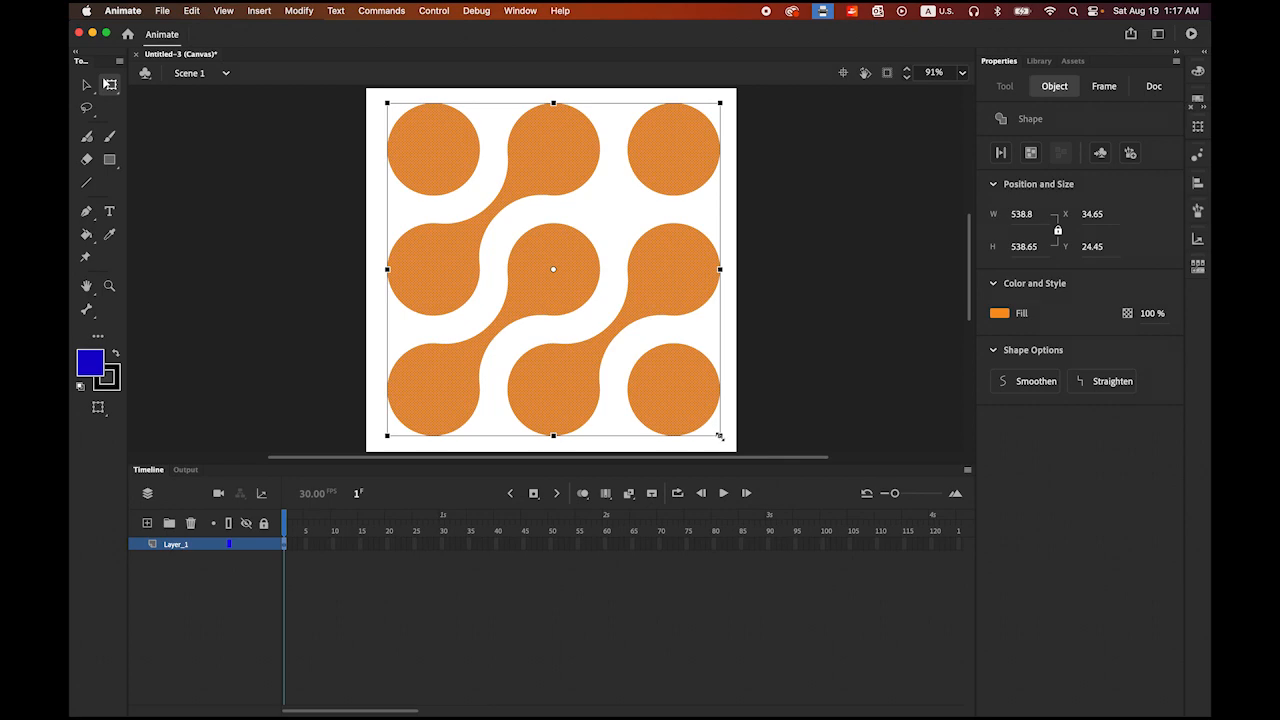
{"action": "left_click_drag", "start_coordinate": [719, 436], "coordinate": [563, 301]}
{"action": "left_click", "coordinate": [86, 85]}
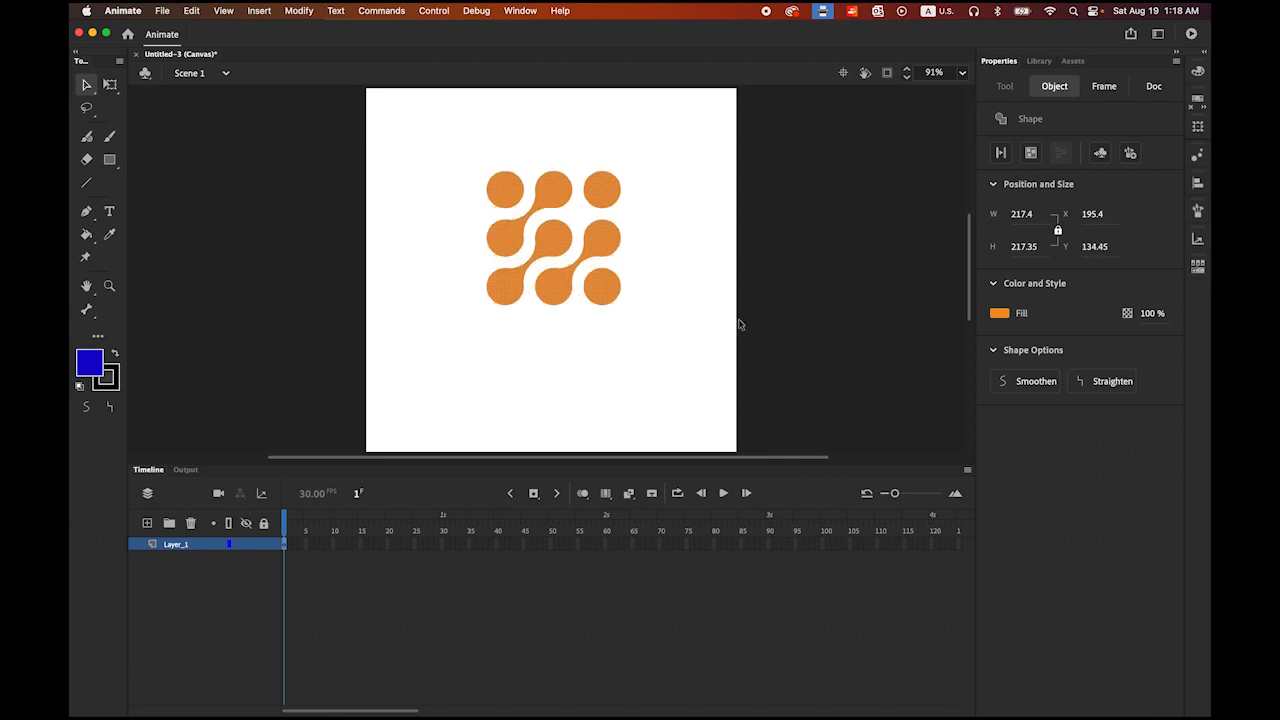
{"action": "left_click", "coordinate": [800, 355]}
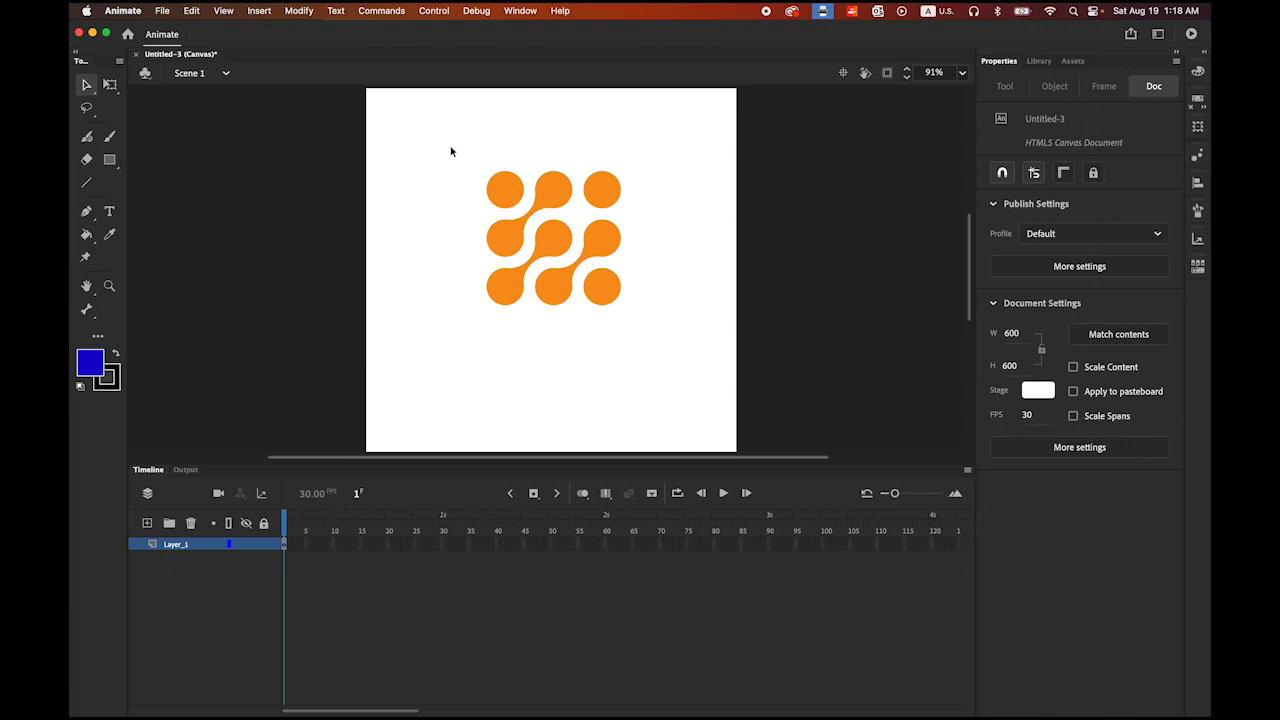
- Select the whole logo and distribute its shapes to separate layers
{"action": "left_click_drag", "start_coordinate": [451, 149], "coordinate": [730, 421]}
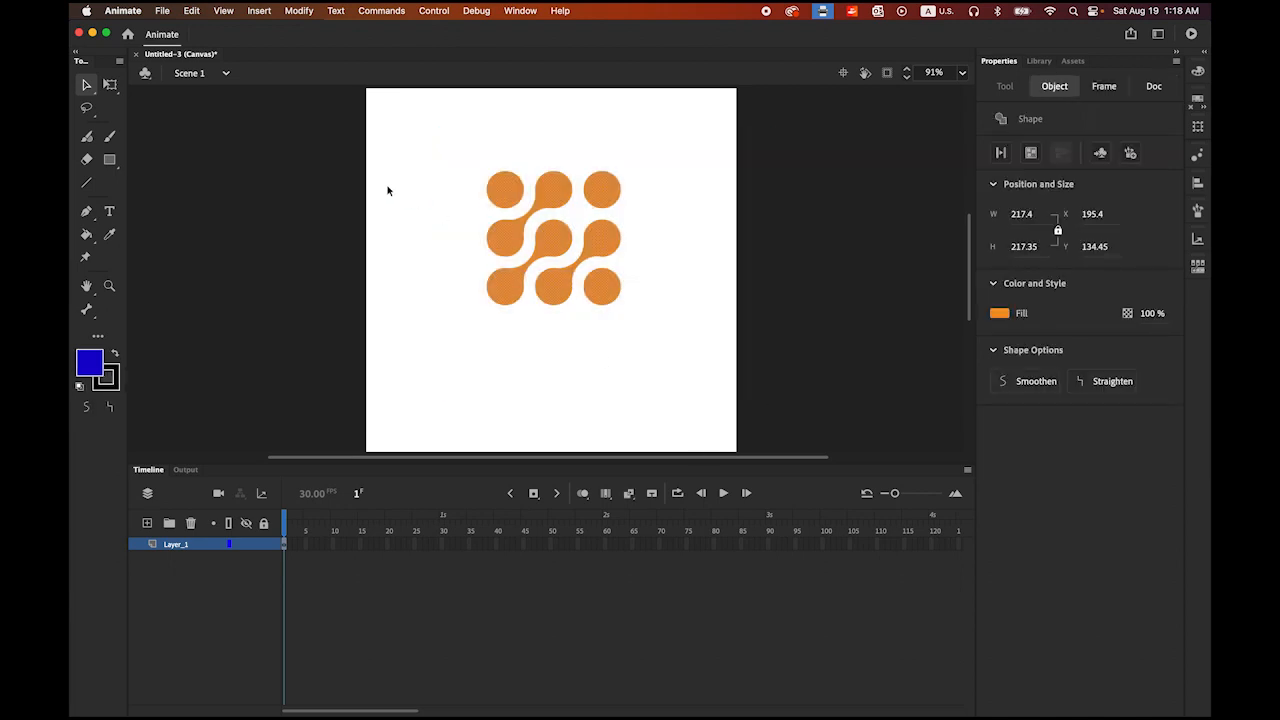
{"action": "left_click", "coordinate": [299, 11]}
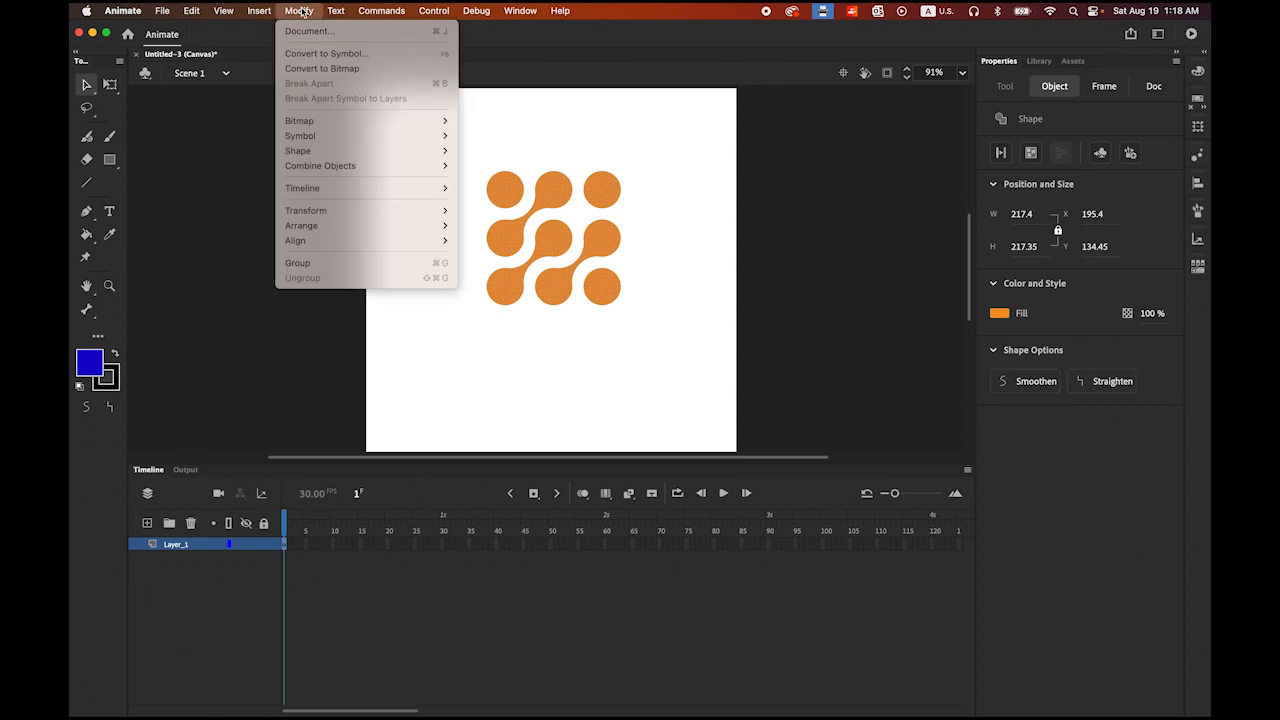
{"action": "mouse_move", "coordinate": [328, 189]}
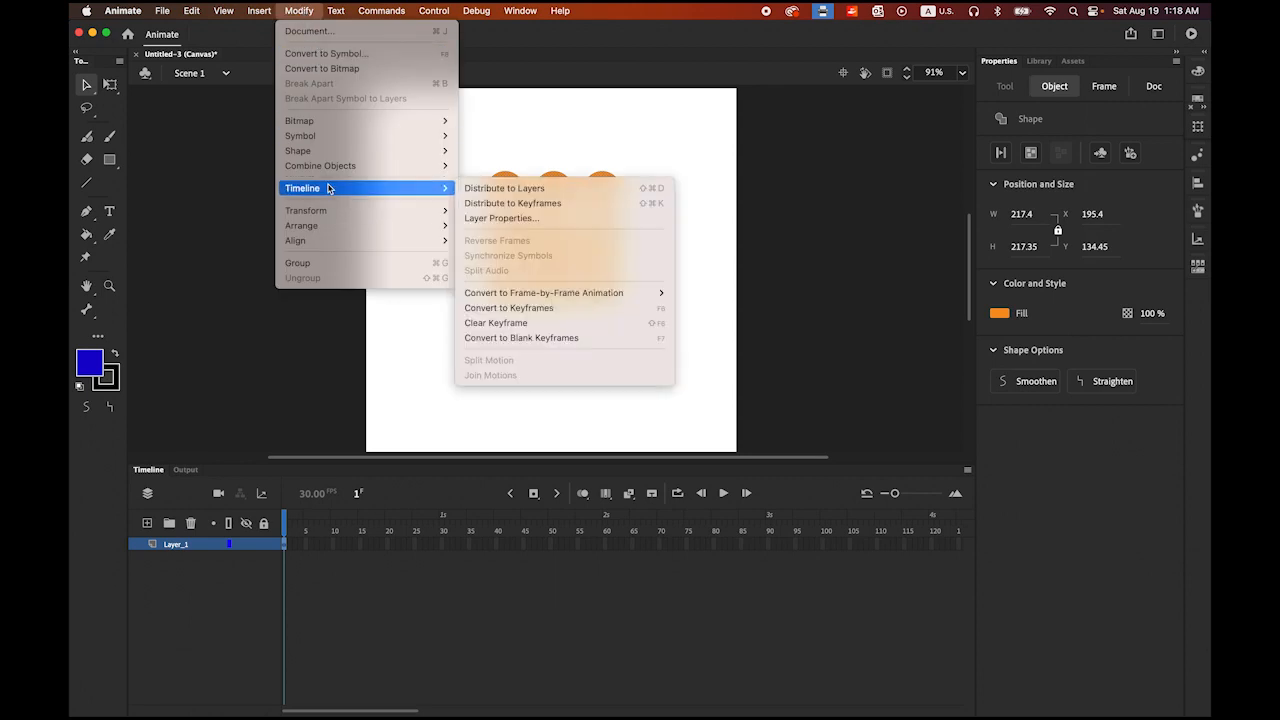
{"action": "left_click", "coordinate": [541, 190]}
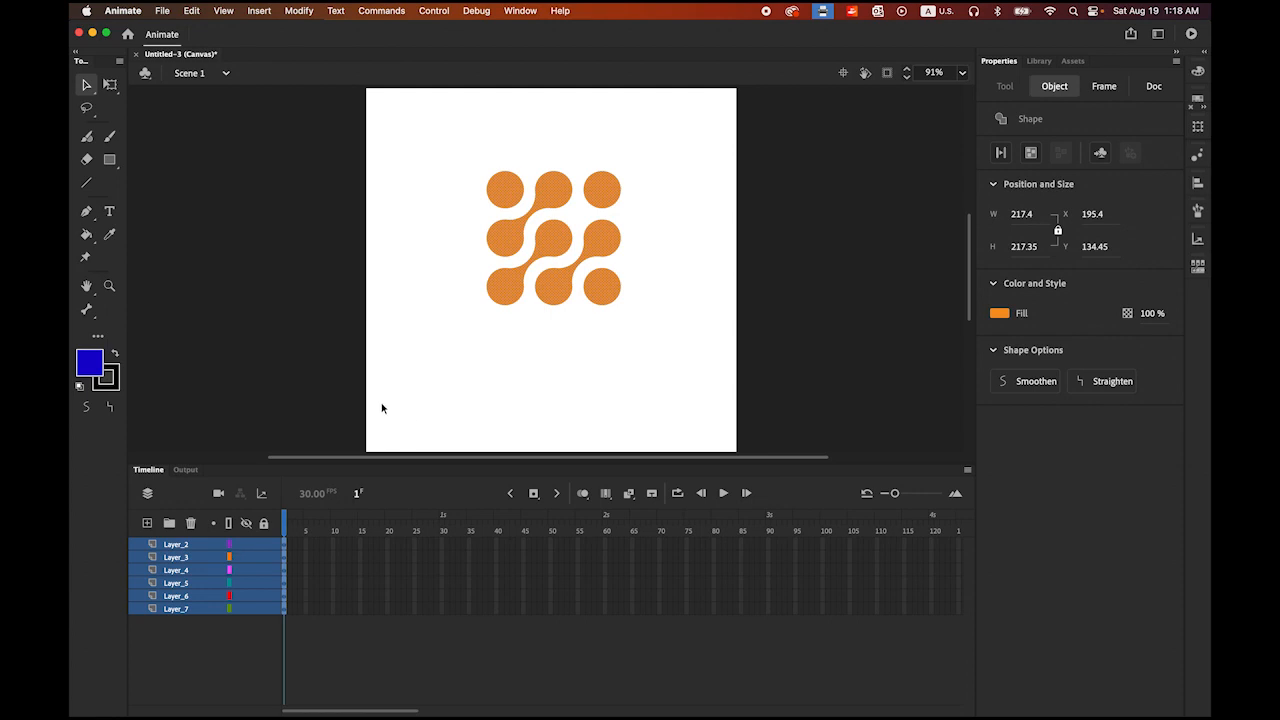
{"action": "left_click", "coordinate": [310, 362]}
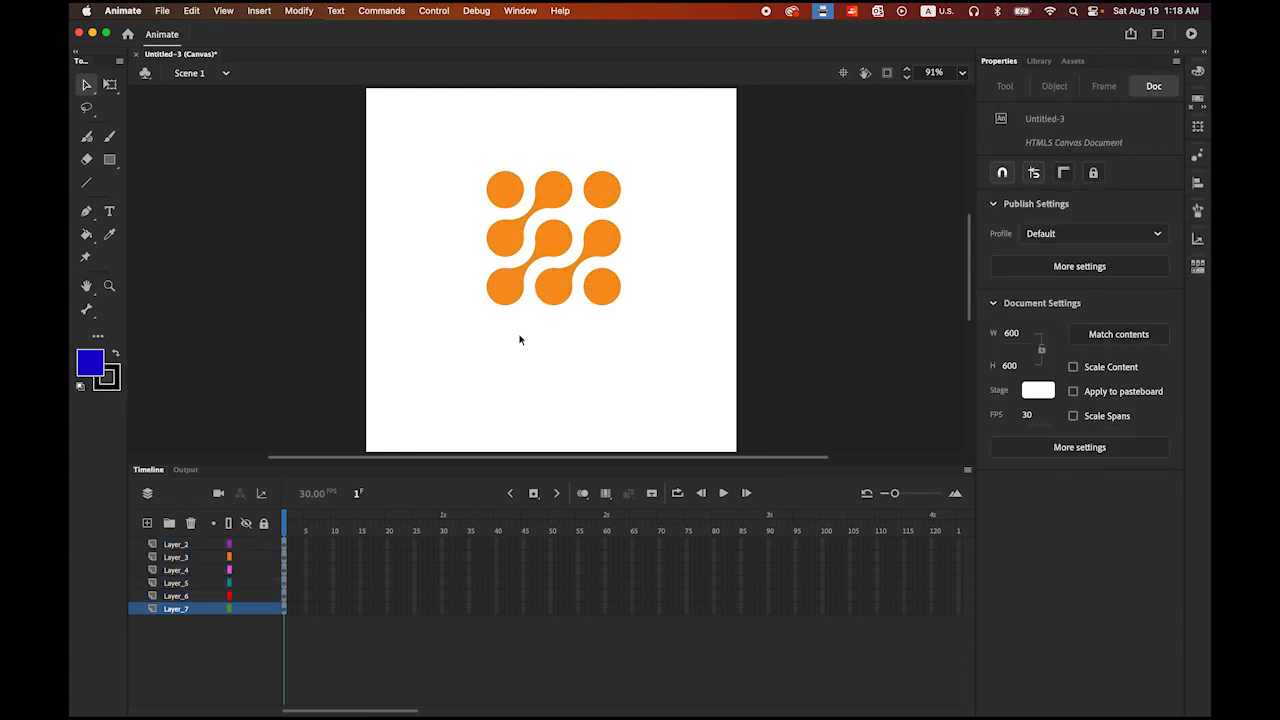
- Switch the keyboard input to 2-Set Korean and rename Layer_2, the logo's top-left circle, as 원1
{"action": "left_click", "coordinate": [176, 545]}
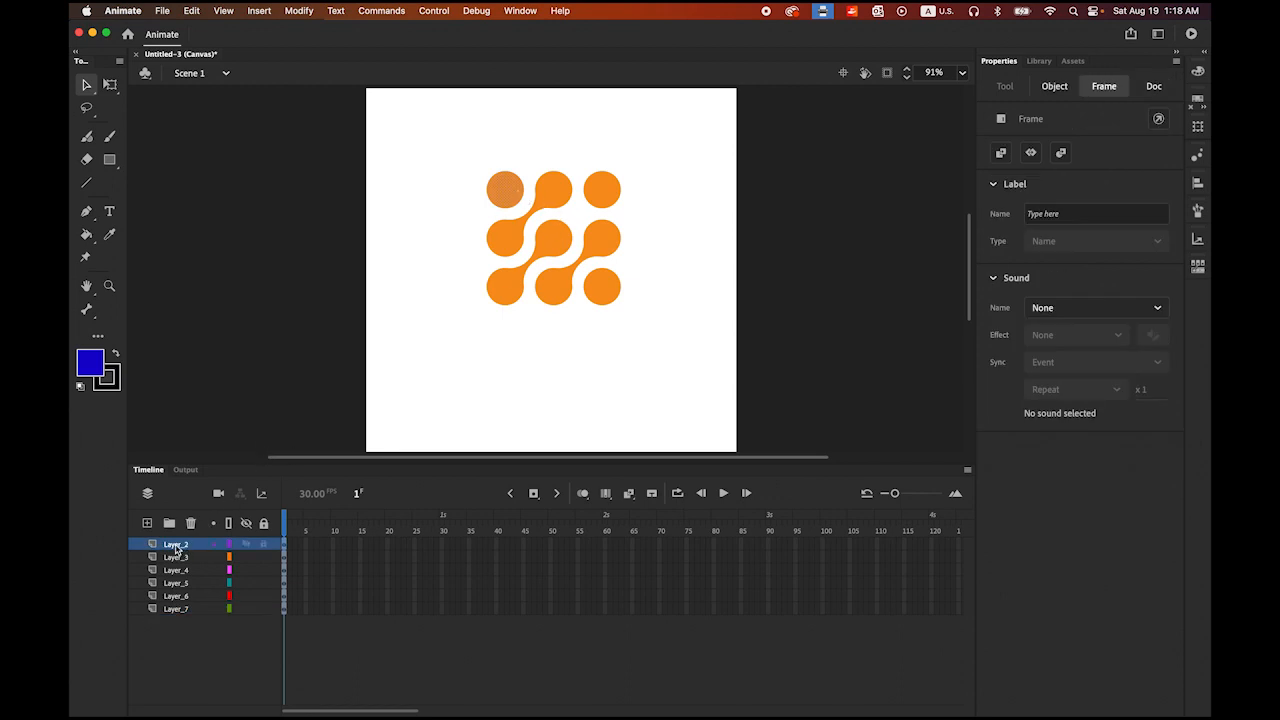
{"action": "double_click", "coordinate": [176, 545]}
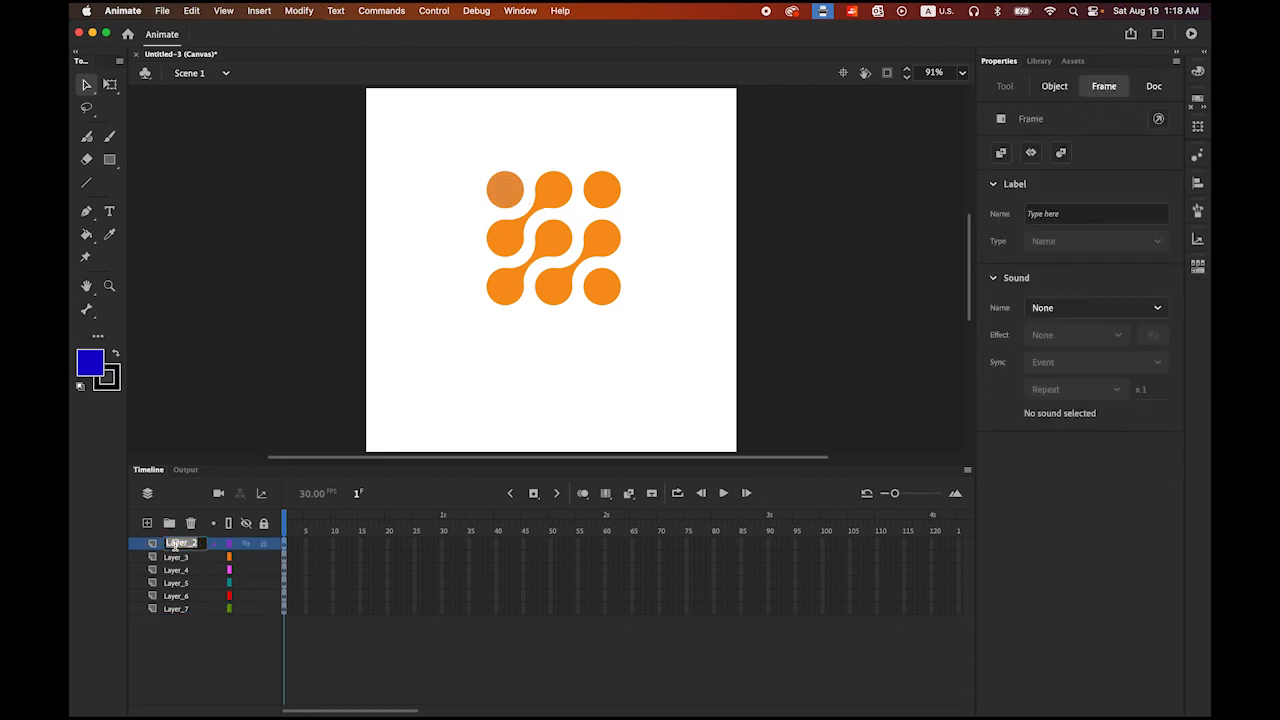
{"action": "left_click", "coordinate": [940, 11]}
{"action": "left_click", "coordinate": [938, 48]}
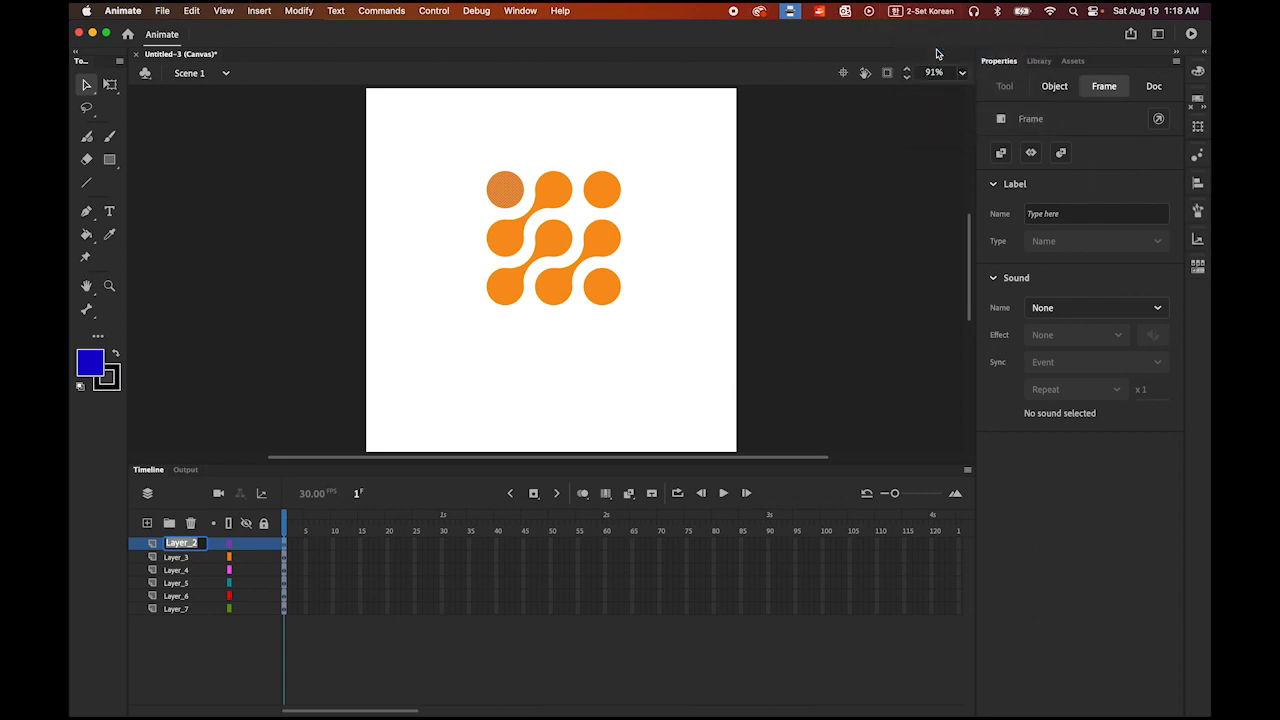
{"action": "type", "text": "ㅎ"}
{"action": "type", "text": "1"}
{"action": "key", "text": "Return"}
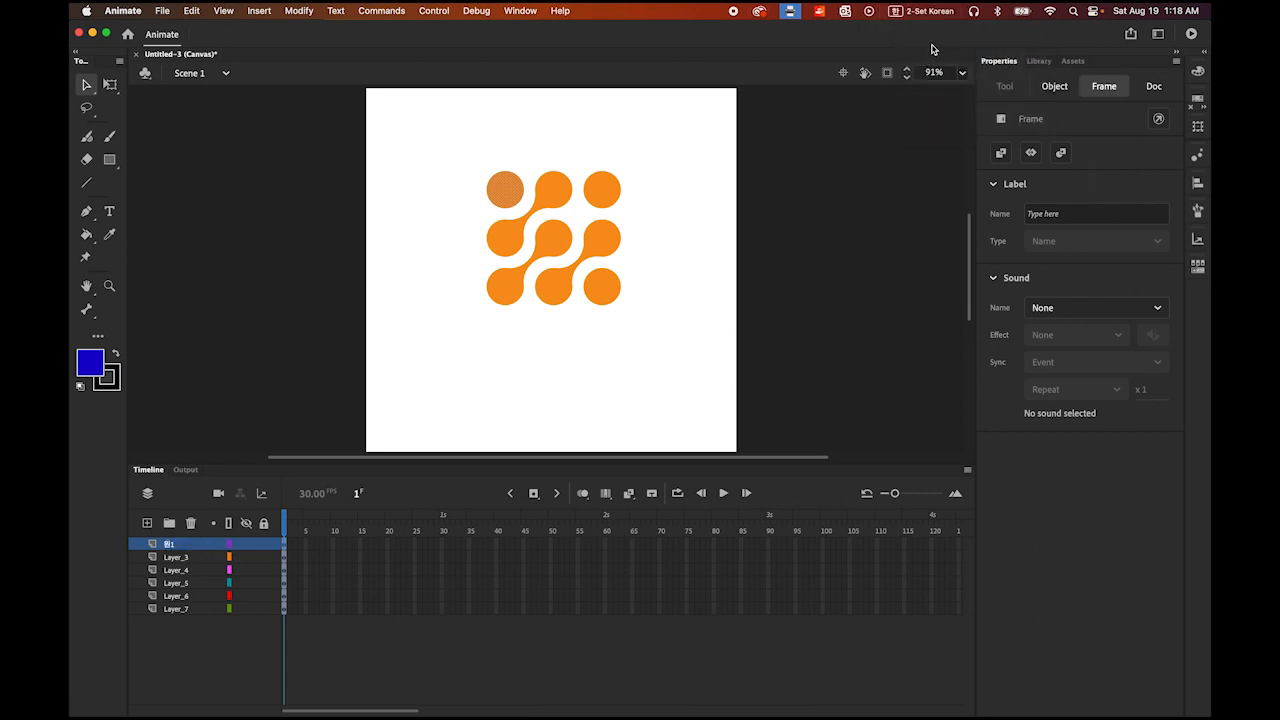
- Rename Layer_3, the bottom-right circle, as 원3 and Layer_4, the middle dumbbell, as 아령2
{"action": "left_click", "coordinate": [174, 560]}
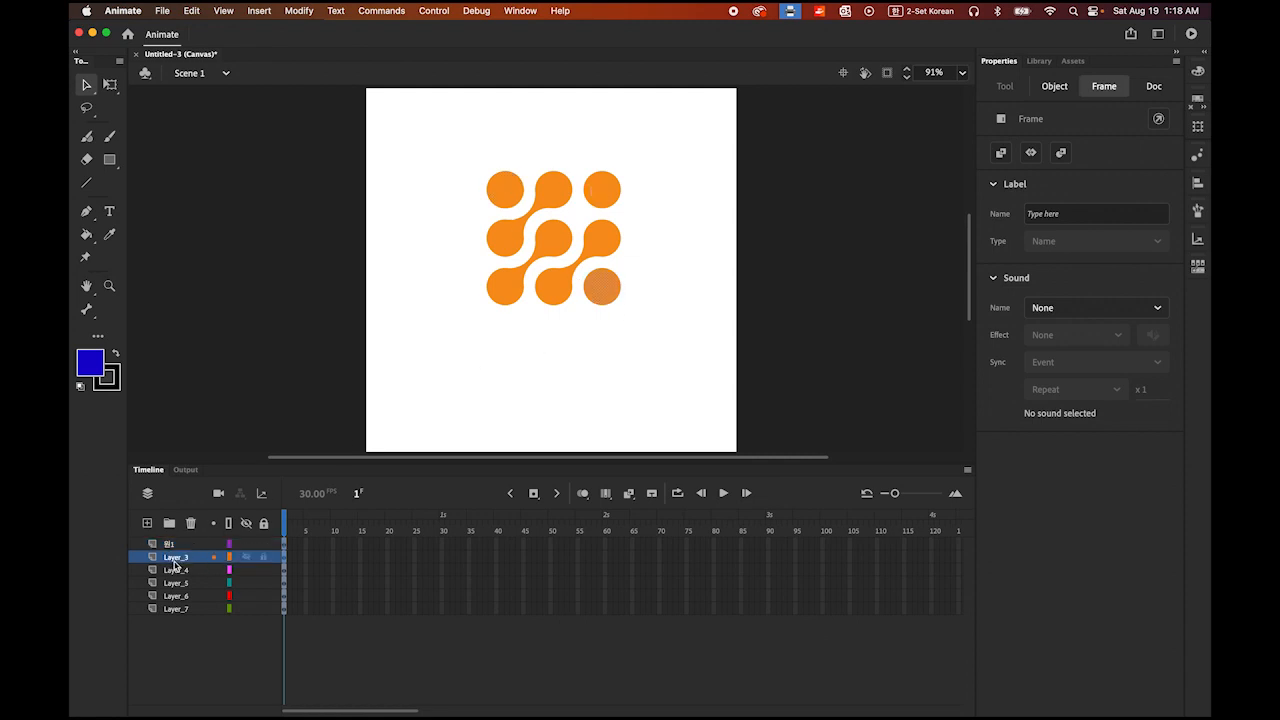
{"action": "double_click", "coordinate": [174, 557]}
{"action": "type", "text": "위3"}
{"action": "key", "text": "Return"}
{"action": "left_click", "coordinate": [184, 572]}
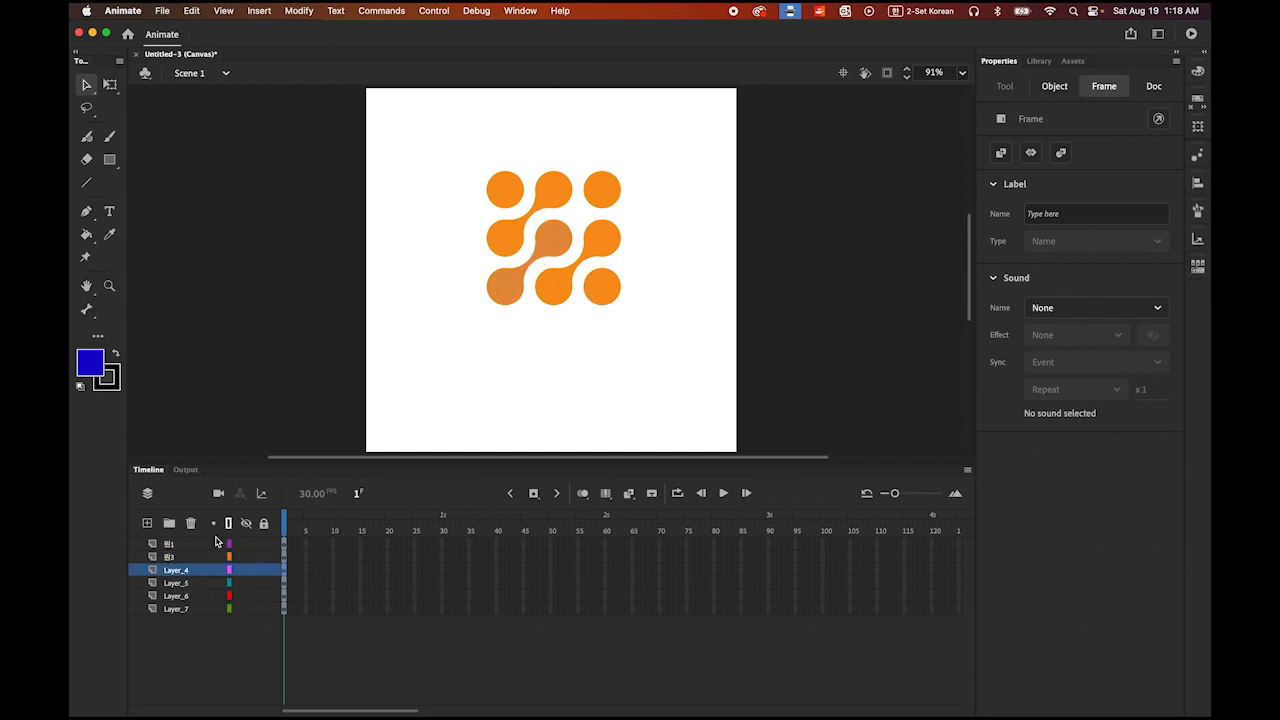
{"action": "double_click", "coordinate": [172, 571]}
{"action": "type", "text": "아래2"}
{"action": "key", "text": "Return"}
- Rename Layer_5, the logo's bottom-right dumbbell, as 아령3 and Layer_6, the top-left dumbbell, as 아령1
{"action": "left_click", "coordinate": [185, 584]}
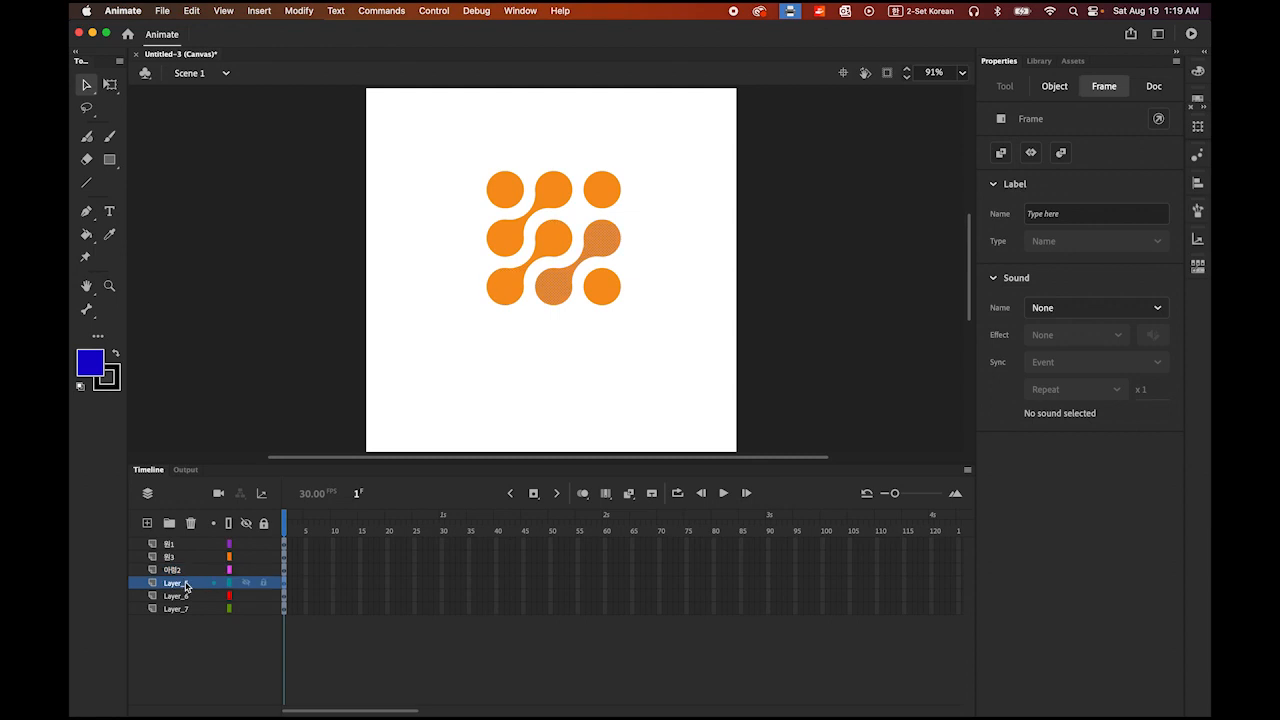
{"action": "double_click", "coordinate": [185, 586]}
{"action": "type", "text": "애"}
{"action": "key", "text": "BackSpace"}
{"action": "type", "text": "아래3"}
{"action": "key", "text": "Return"}
{"action": "left_click", "coordinate": [169, 597]}
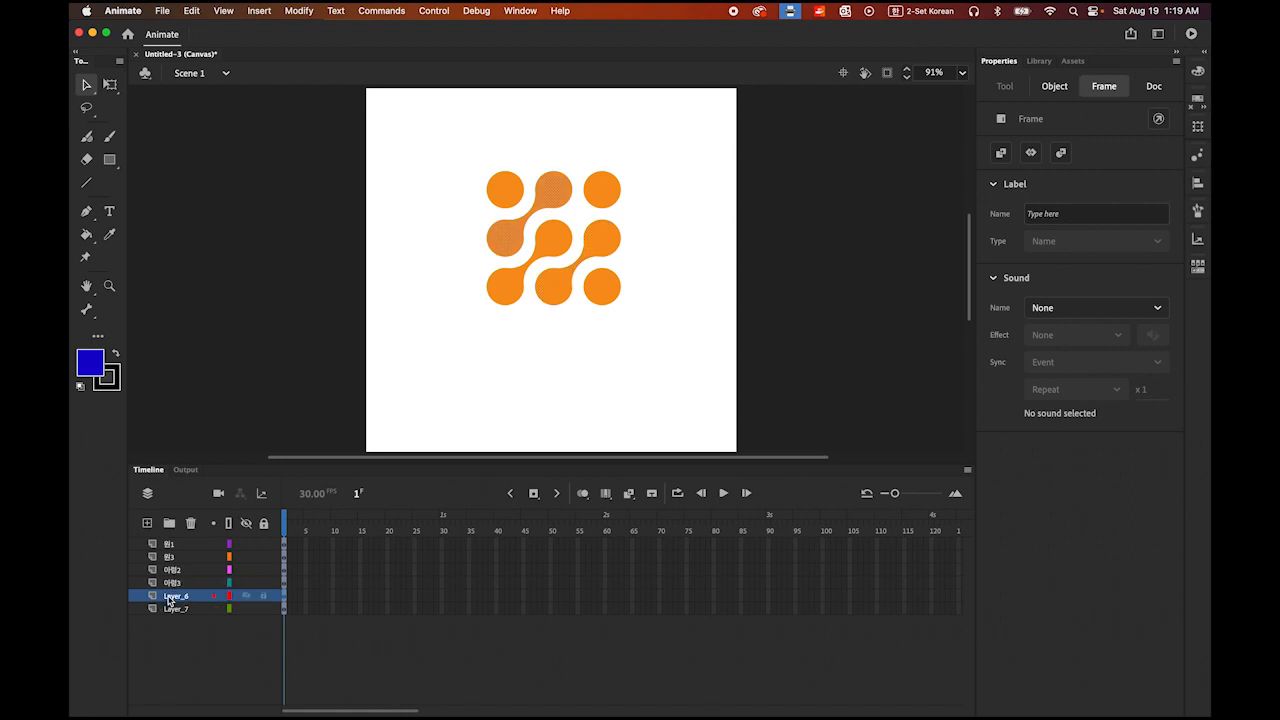
{"action": "double_click", "coordinate": [172, 596]}
{"action": "type", "text": "아래1"}
{"action": "key", "text": "Return"}
- Rename Layer_7, the logo's top-right circle, as 원2
{"action": "left_click", "coordinate": [176, 610]}
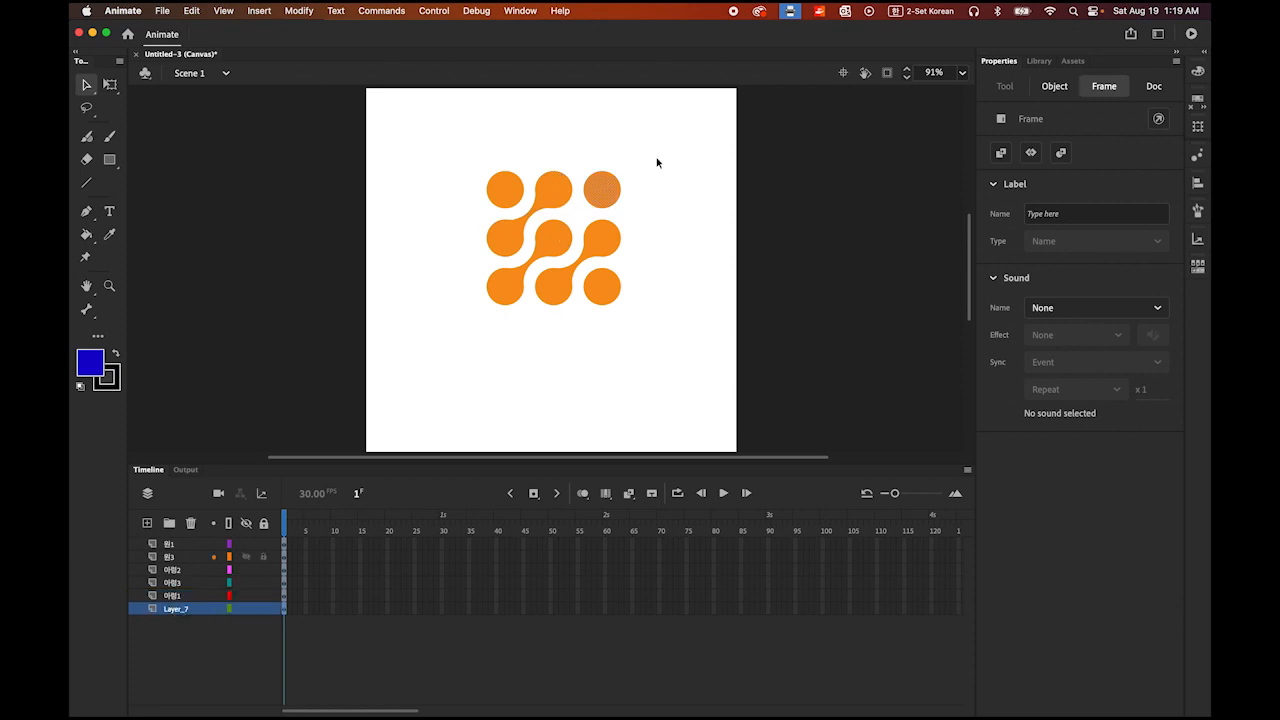
{"action": "double_click", "coordinate": [176, 609]}
{"action": "type", "text": "웨"}
{"action": "left_click", "coordinate": [249, 634]}
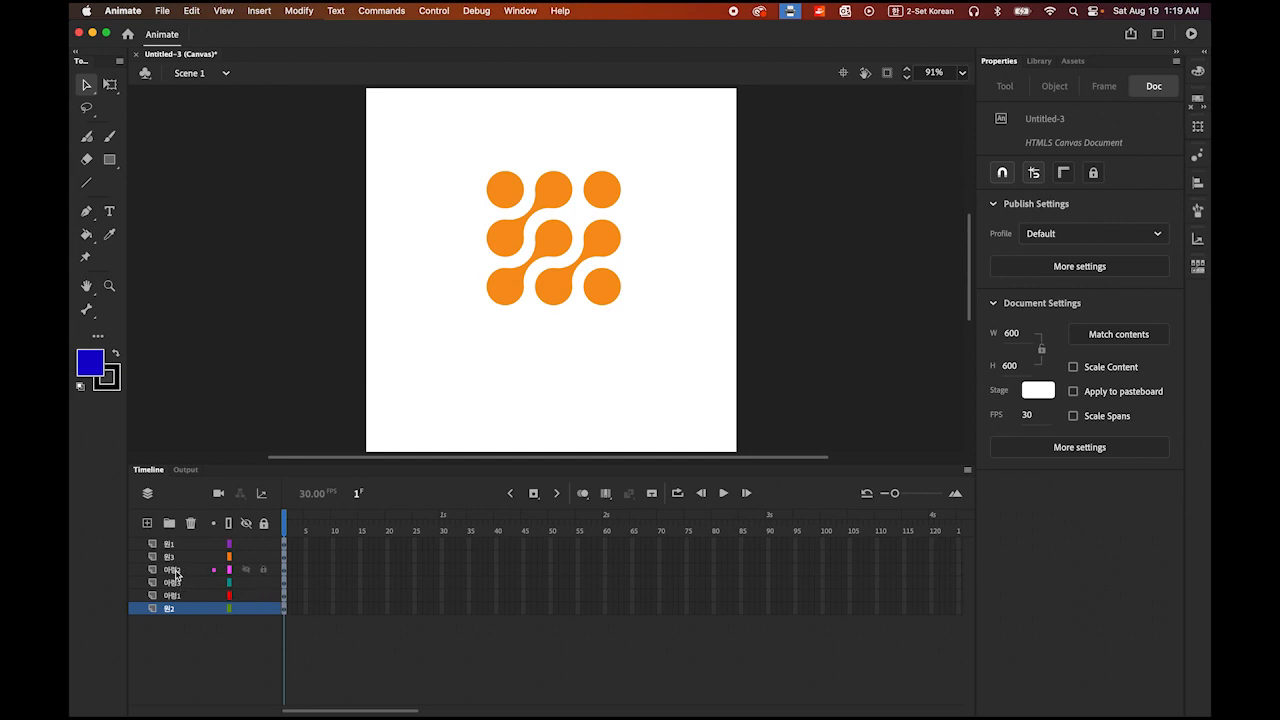
- Reorder the layers from top to bottom as 원3, 원2, 원1, 아령3, 아령2, 아령1 and check which shape each one holds
{"action": "left_click_drag", "start_coordinate": [175, 572], "coordinate": [182, 592]}
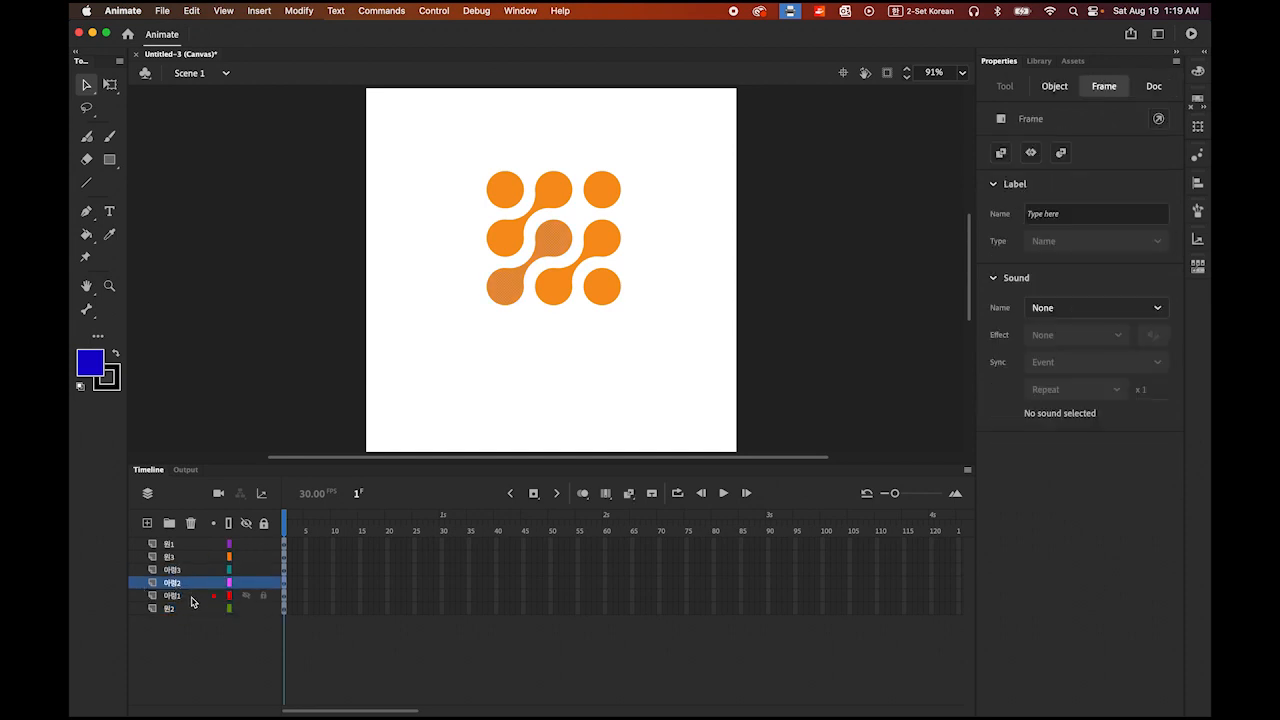
{"action": "mouse_move", "coordinate": [169, 545]}
{"action": "left_mouse_down"}
{"action": "mouse_move", "coordinate": [171, 608]}
{"action": "mouse_move", "coordinate": [179, 560]}
{"action": "left_mouse_up"}
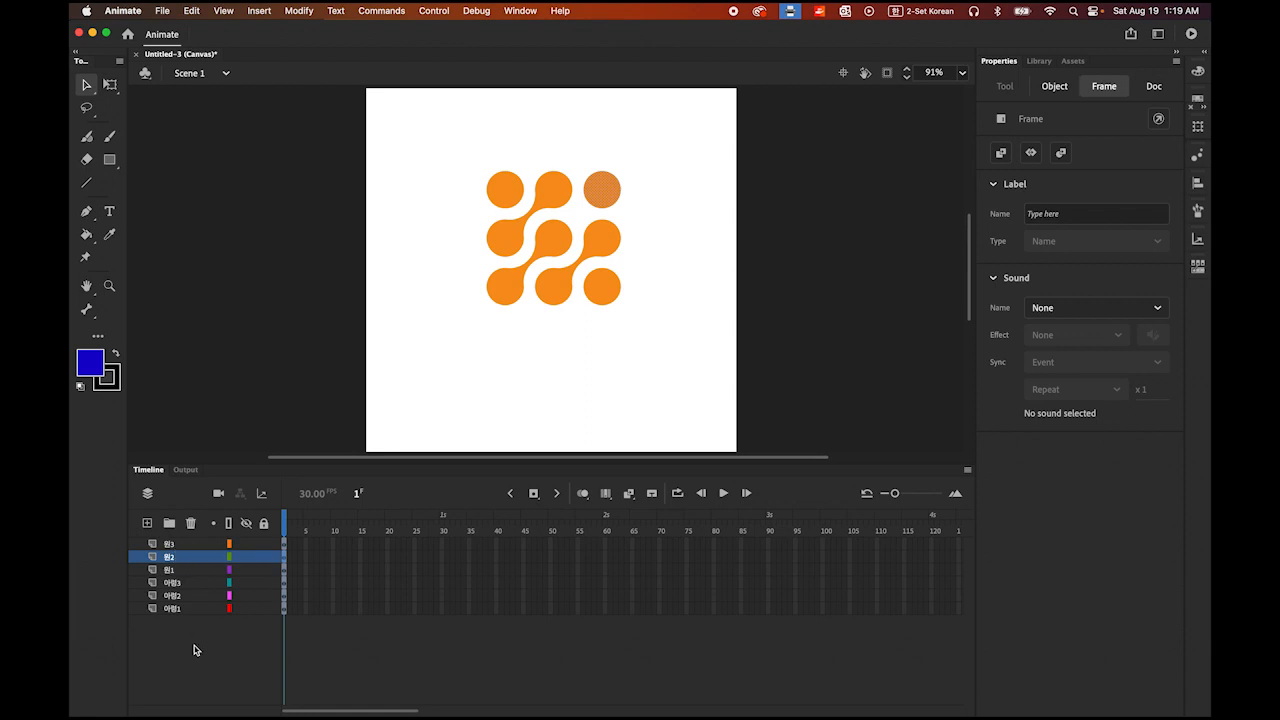
{"action": "left_click", "coordinate": [174, 609]}
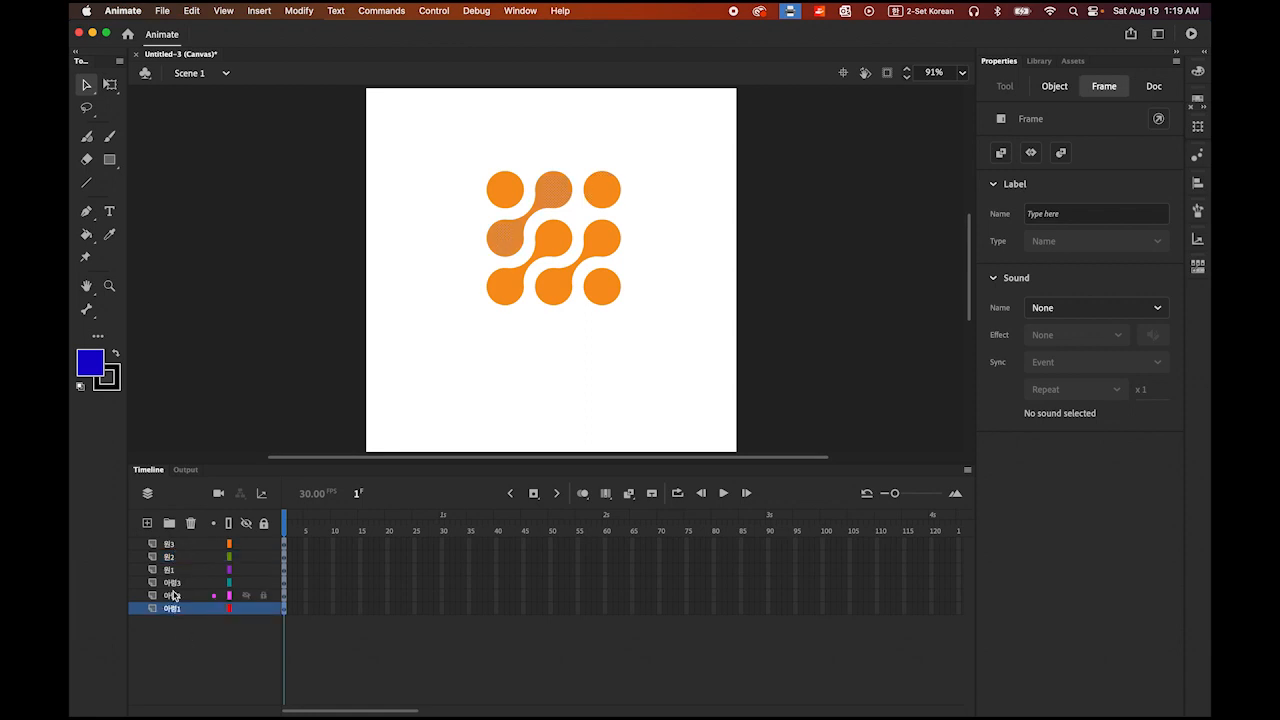
{"action": "left_click", "coordinate": [172, 595]}
{"action": "left_click", "coordinate": [172, 582]}
{"action": "left_click", "coordinate": [171, 569]}
{"action": "left_click", "coordinate": [174, 556]}
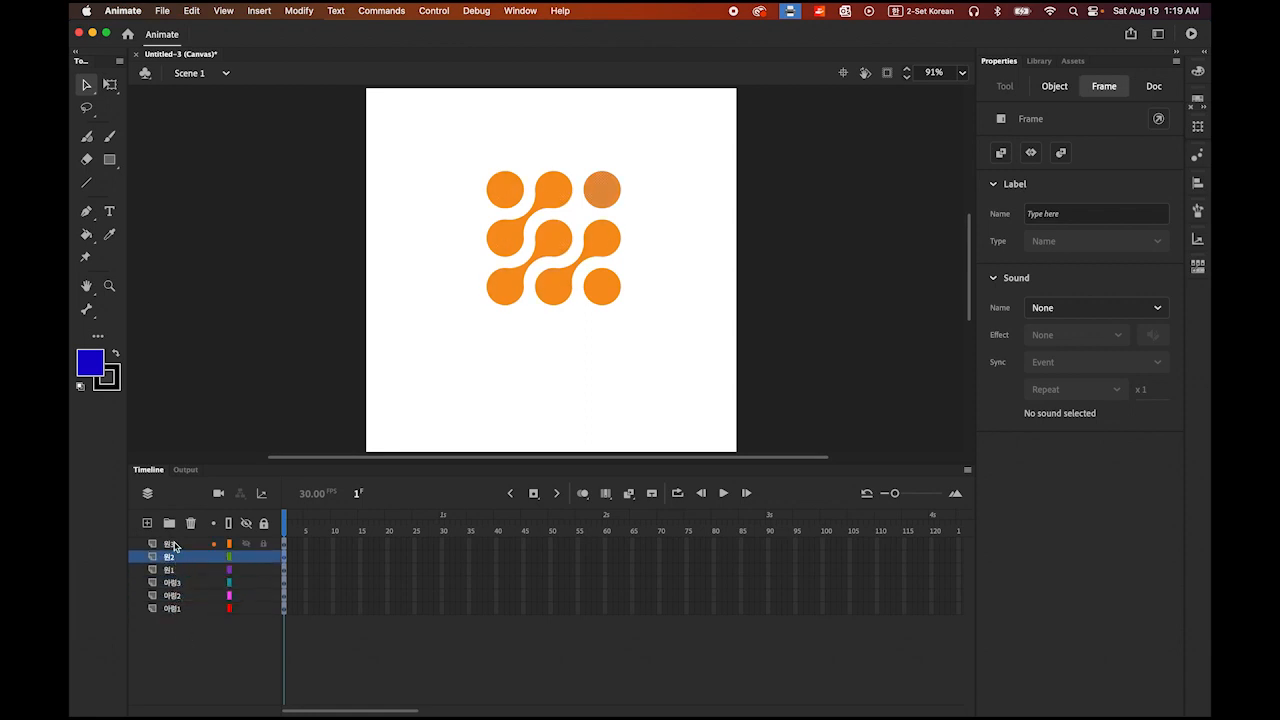
{"action": "left_click", "coordinate": [175, 543]}
{"action": "left_click", "coordinate": [203, 645]}
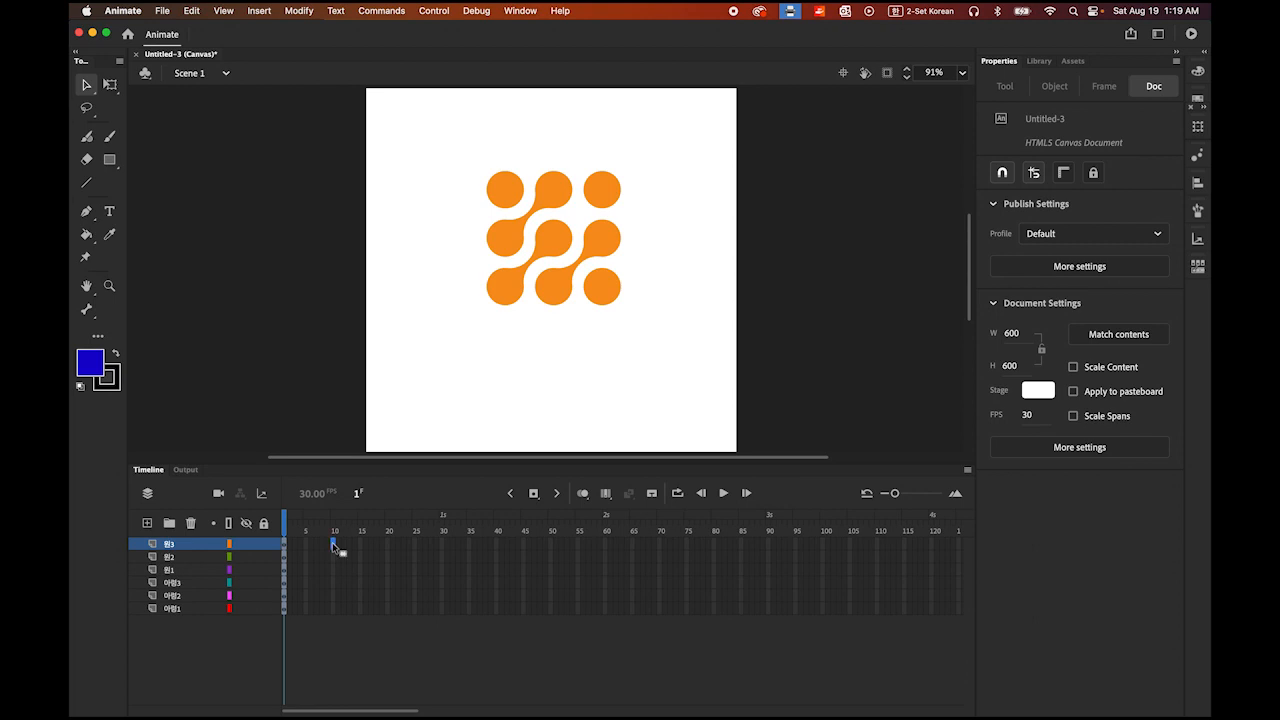
- Insert keyframes at frame 10 on all six layers
{"action": "left_click", "coordinate": [334, 612], "text": "shift"}
{"action": "left_click", "coordinate": [338, 656]}
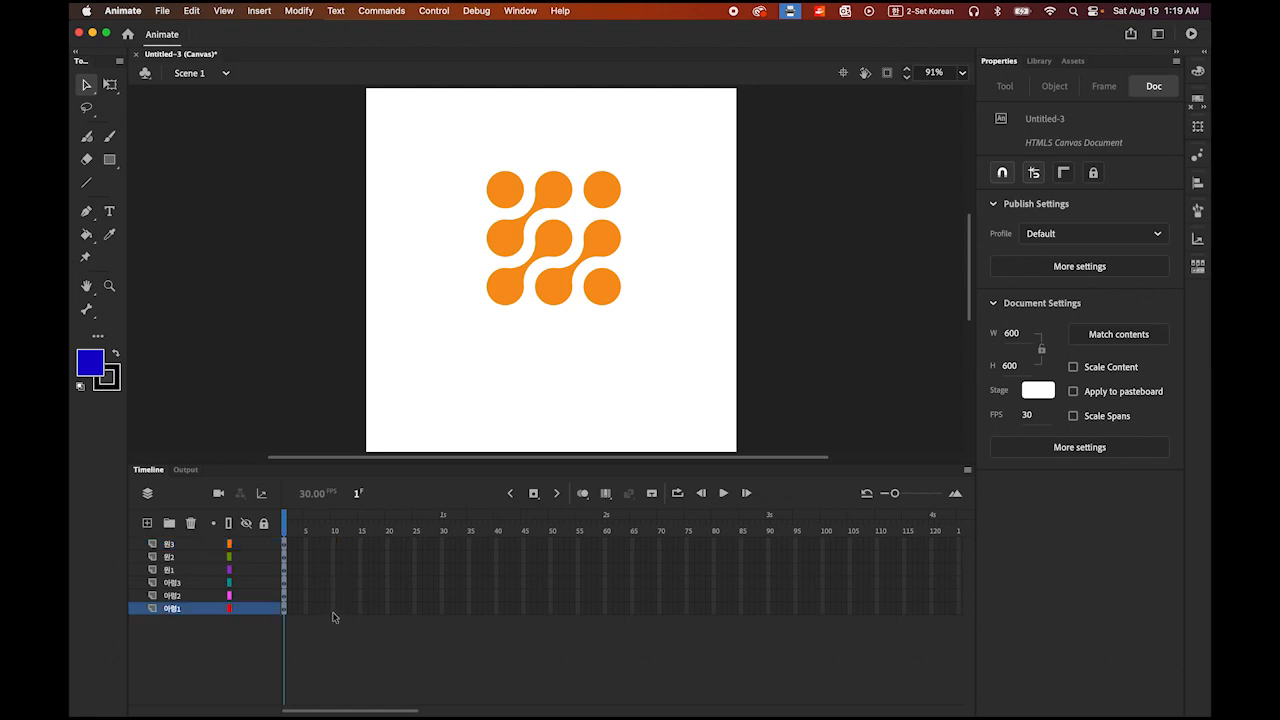
{"action": "left_click", "coordinate": [333, 609]}
{"action": "left_click", "coordinate": [334, 543], "text": "shift"}
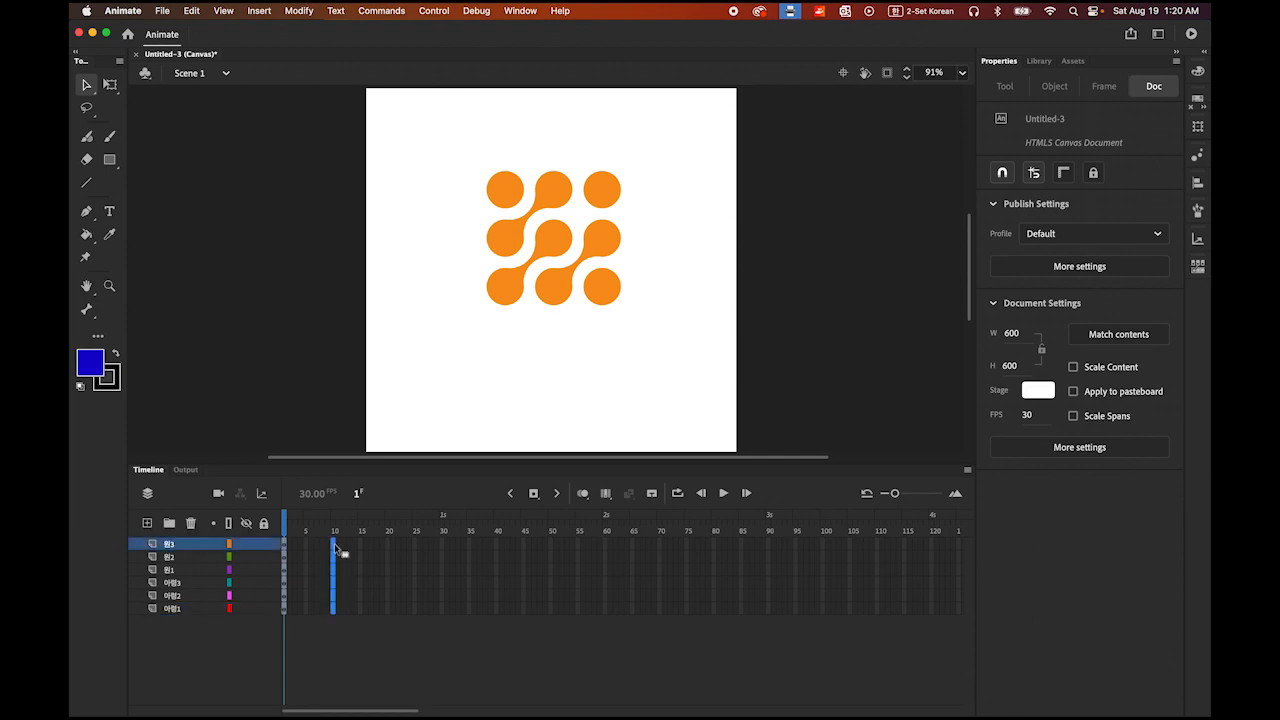
{"action": "left_click", "coordinate": [534, 499]}
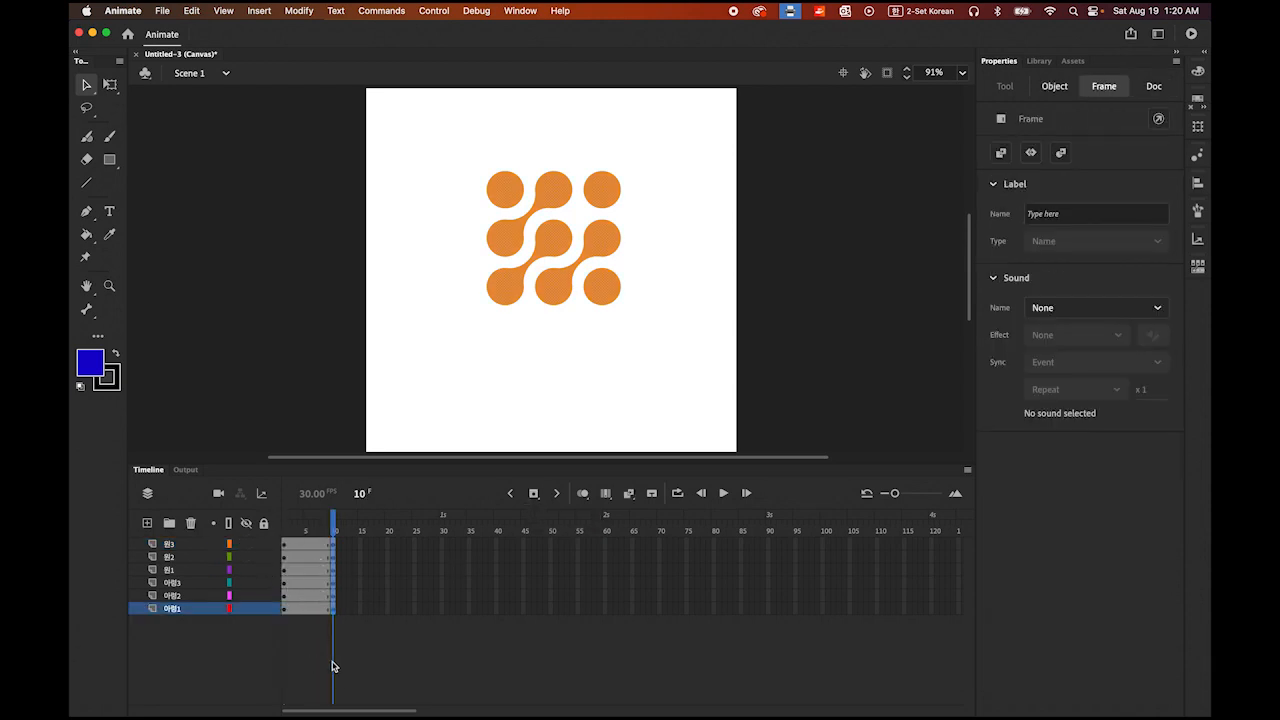
- Create classic tweens on all six layers between frames 1 and 10
{"action": "left_click", "coordinate": [182, 614]}
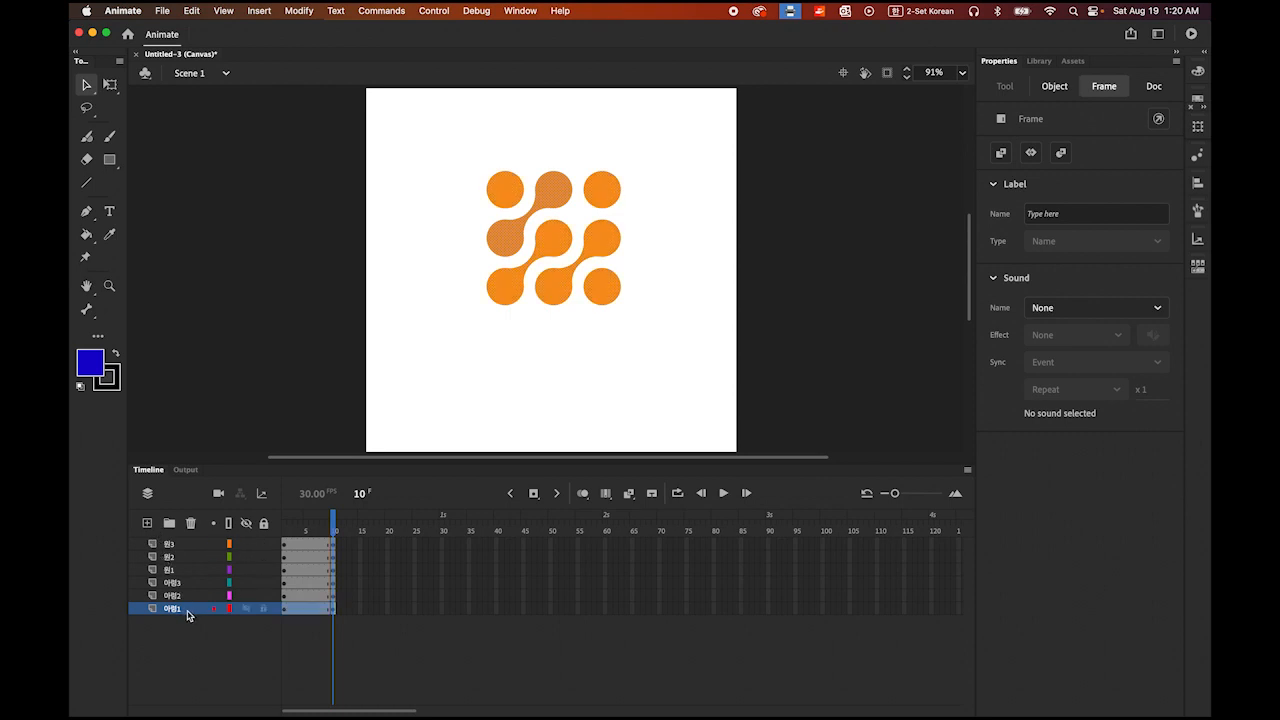
{"action": "left_click", "coordinate": [181, 547], "text": "shift"}
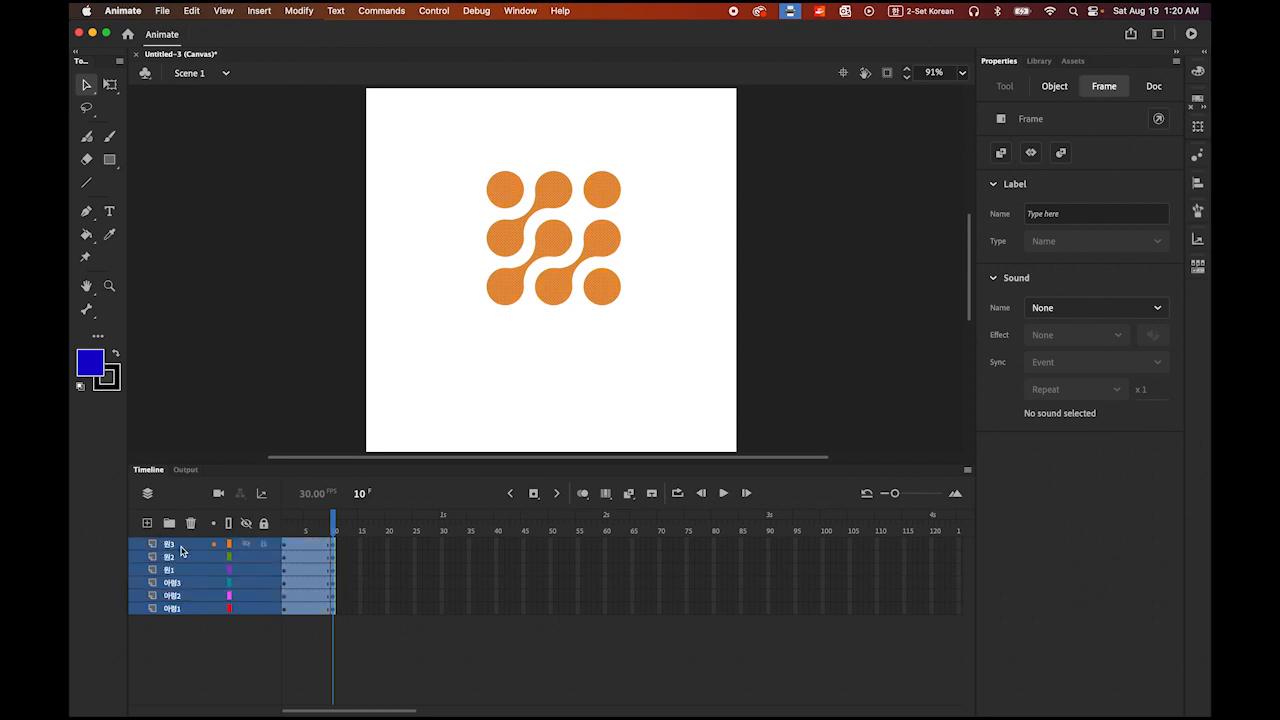
{"action": "right_click", "coordinate": [304, 569]}
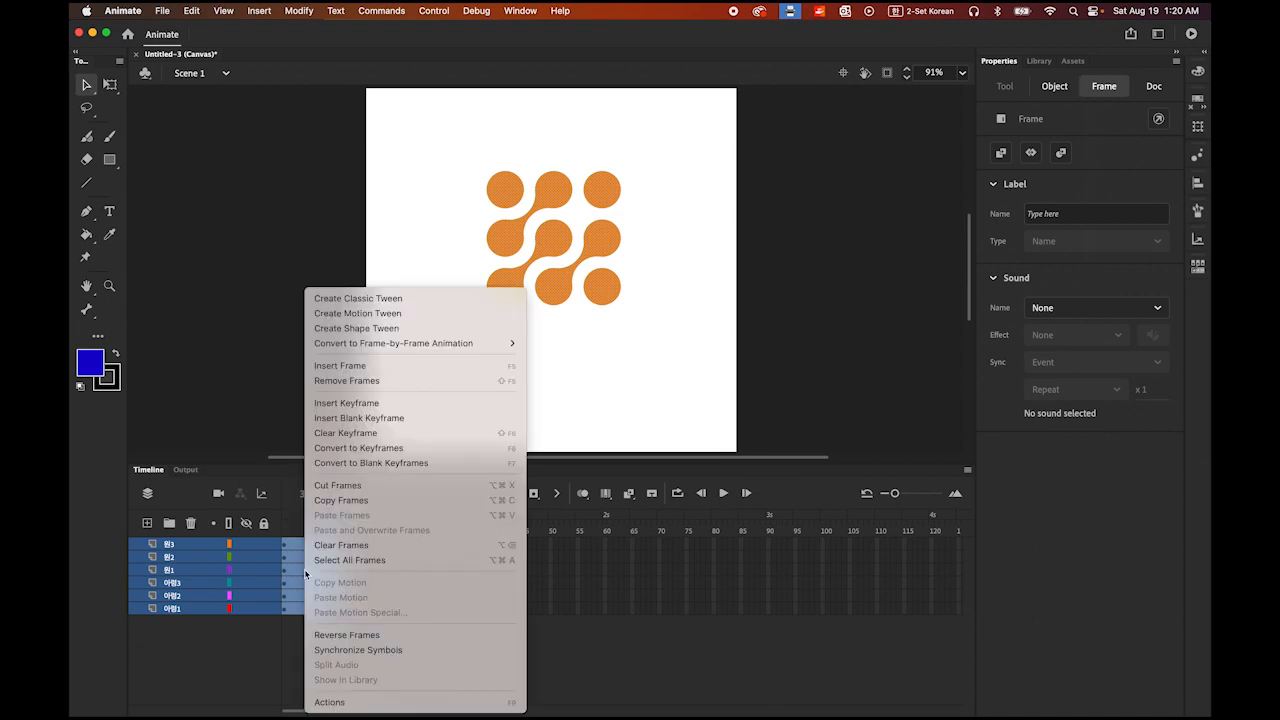
{"action": "left_click", "coordinate": [443, 304]}
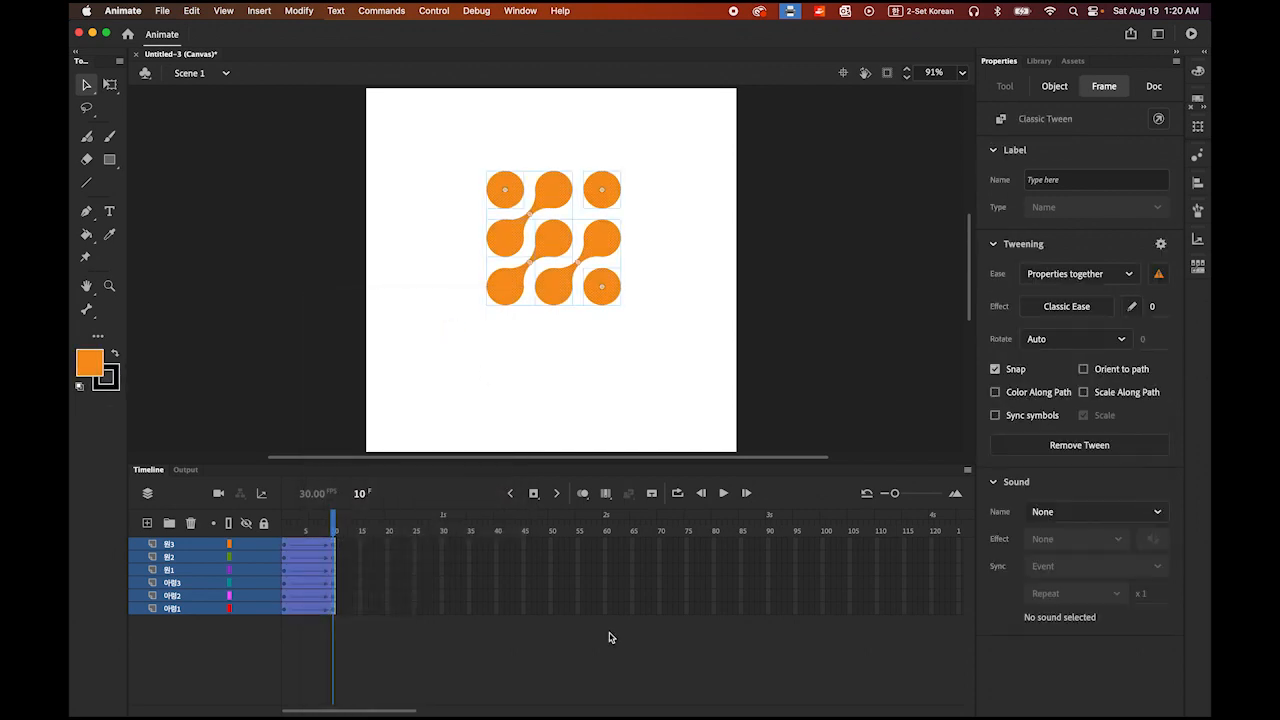
- On frame 1, move the two outer dumbbells together diagonally up-right to about X 313, Y 17 and set their alpha to 0%
{"action": "left_click_drag", "start_coordinate": [334, 522], "coordinate": [281, 532]}
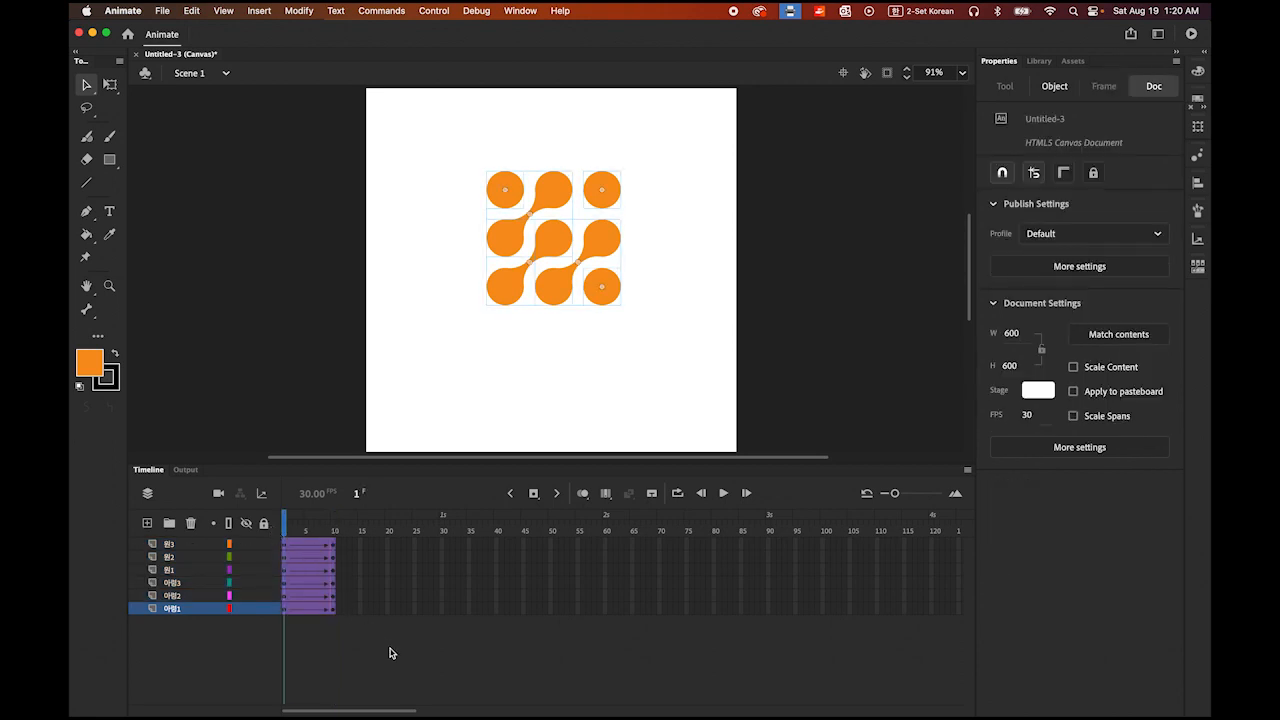
{"action": "left_click", "coordinate": [424, 379]}
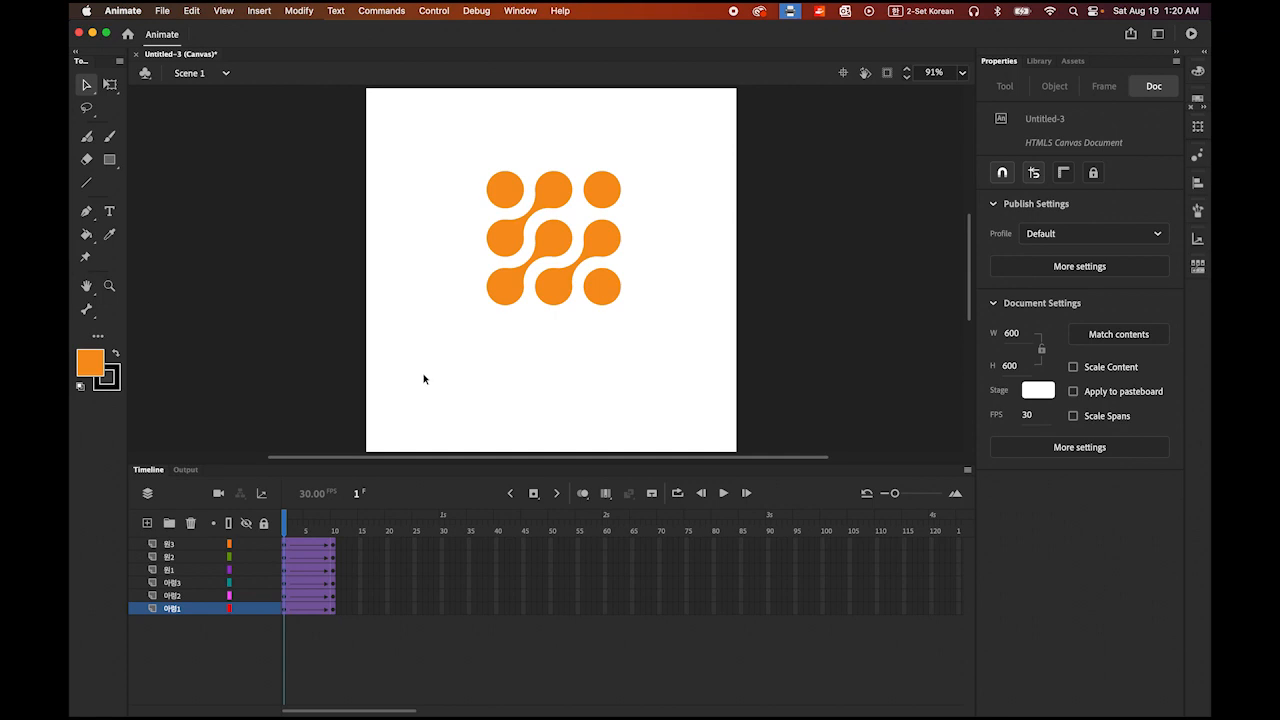
{"action": "left_click", "coordinate": [507, 244]}
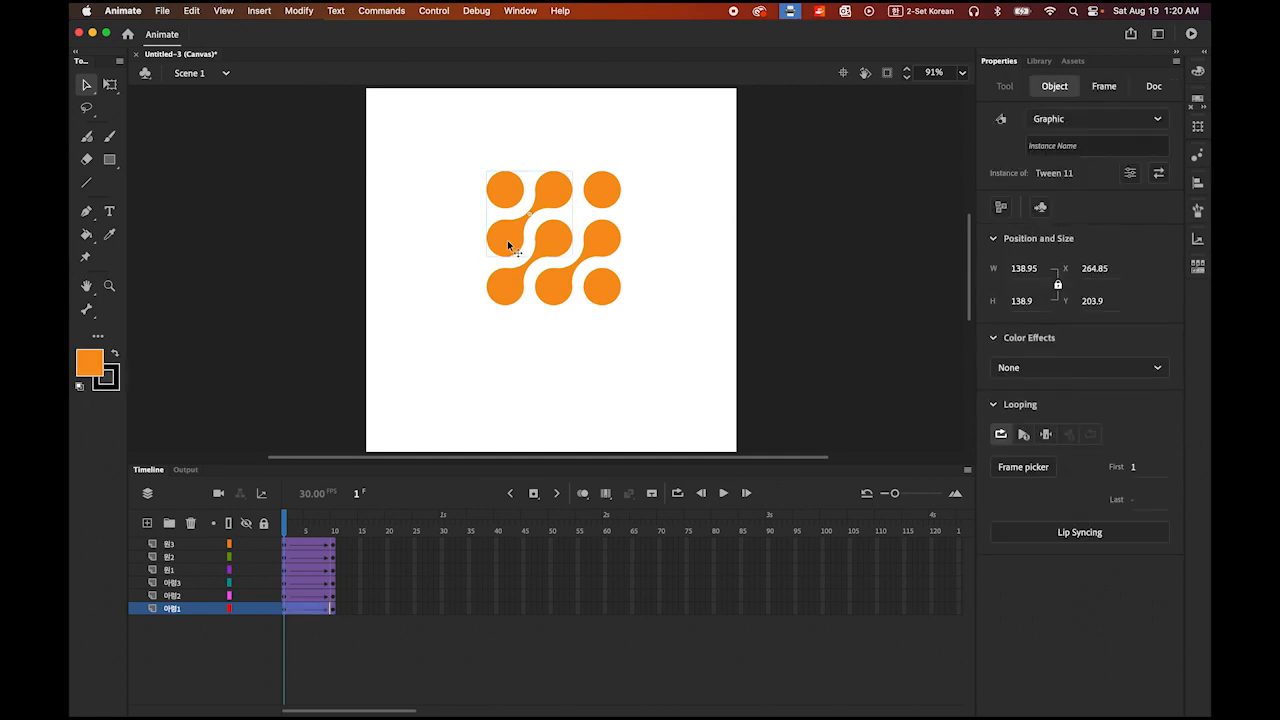
{"action": "left_click", "coordinate": [564, 300], "text": "shift"}
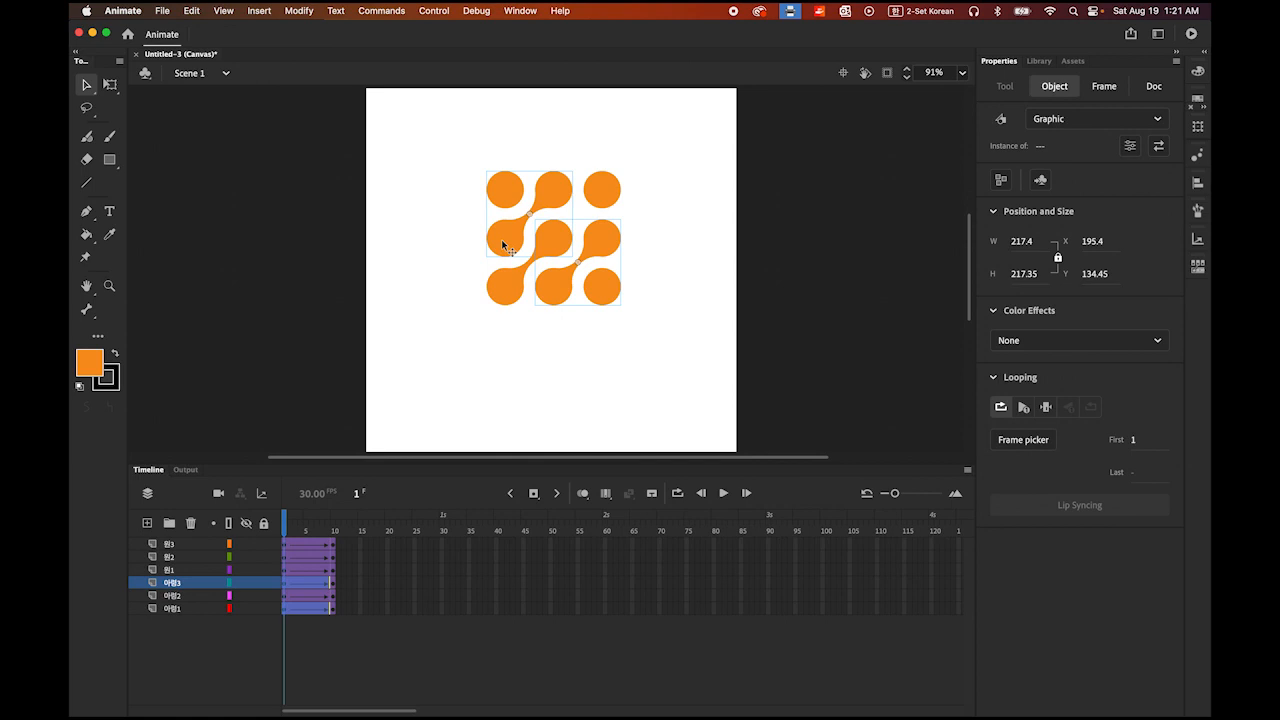
{"action": "left_click_drag", "start_coordinate": [501, 239], "coordinate": [576, 175]}
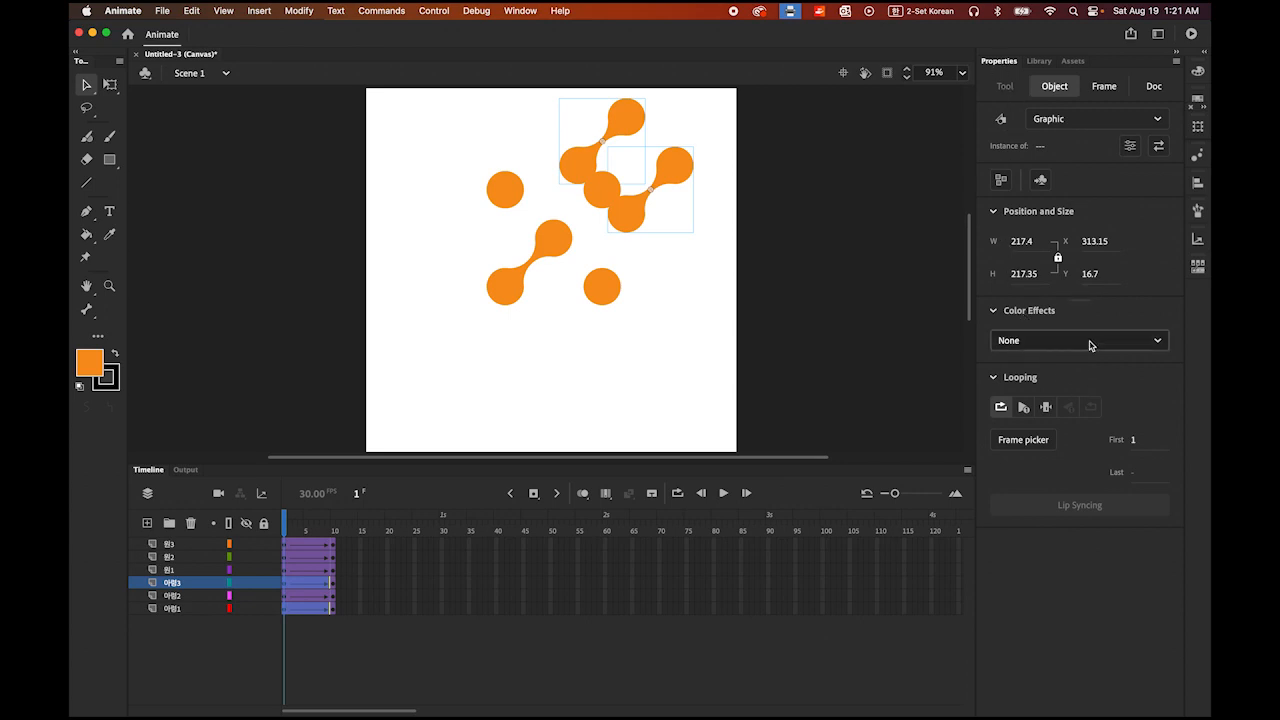
{"action": "left_click", "coordinate": [1157, 341]}
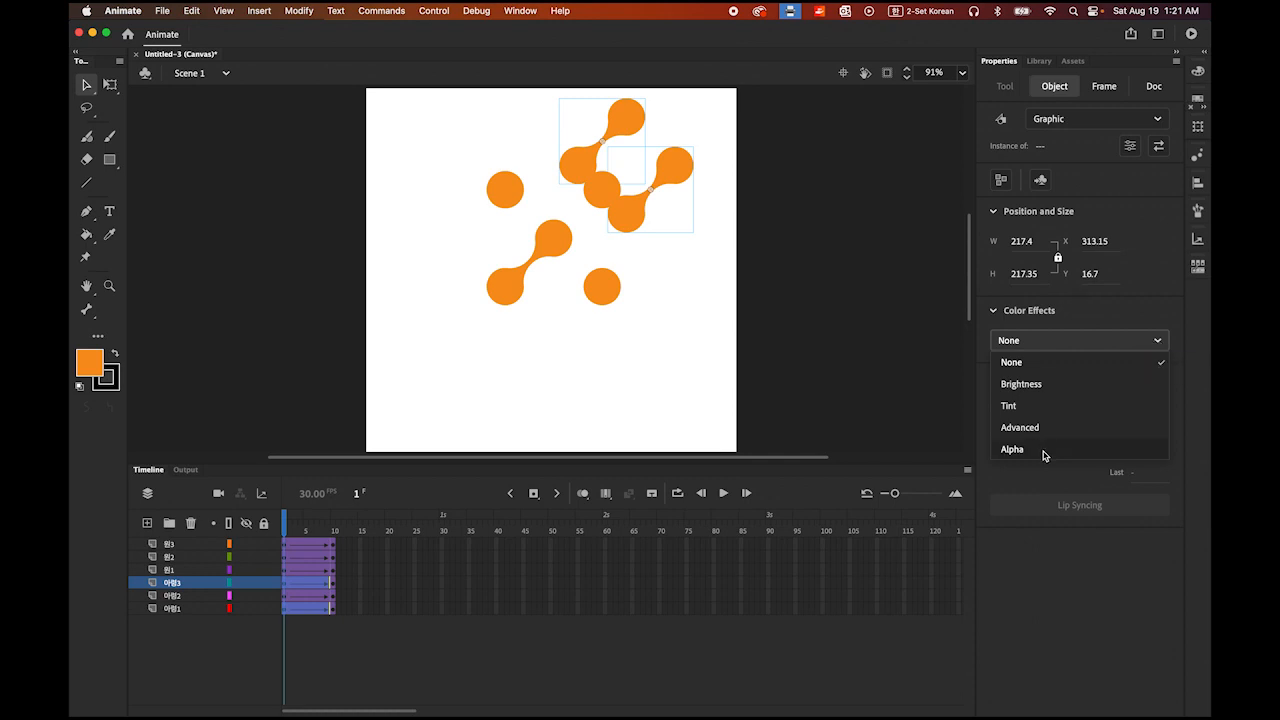
{"action": "left_click", "coordinate": [1043, 452]}
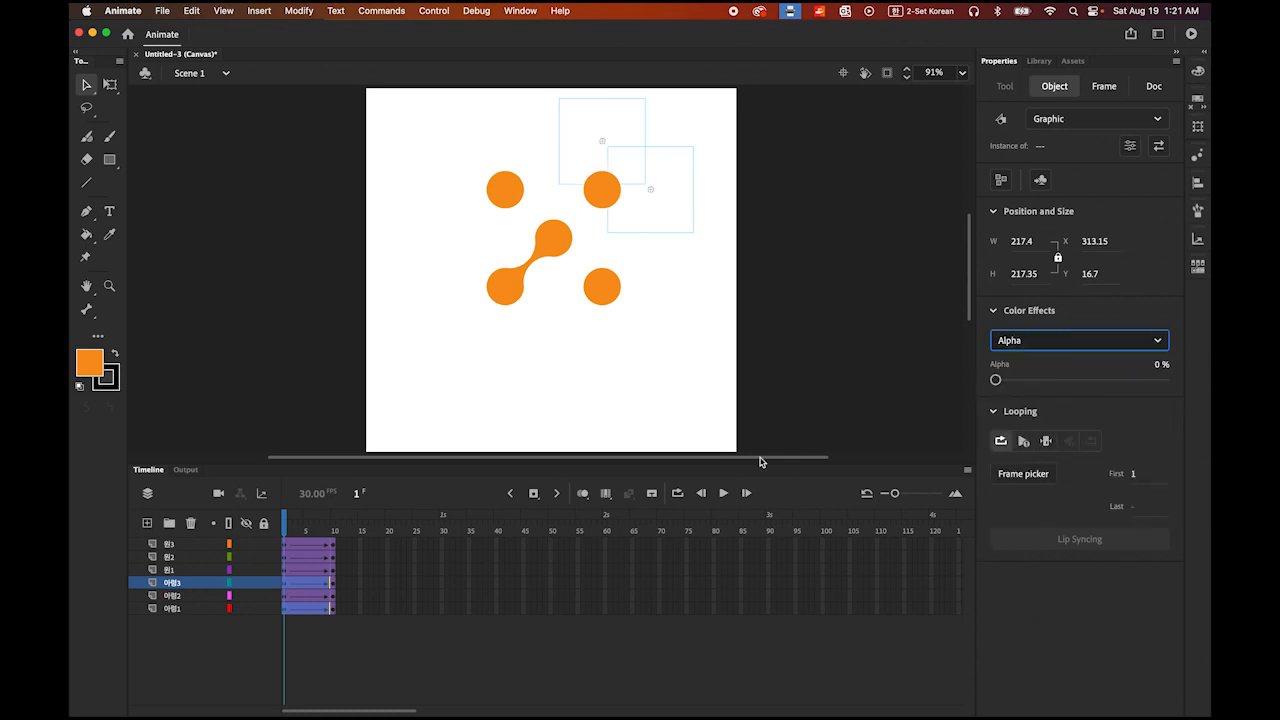
- On frame 1, move the middle dumbbell diagonally down-left to about X 145, Y 402 with alpha 0%, and play the animation
{"action": "mouse_move", "coordinate": [294, 526]}
{"action": "left_mouse_down"}
{"action": "mouse_move", "coordinate": [344, 535]}
{"action": "mouse_move", "coordinate": [290, 538]}
{"action": "mouse_move", "coordinate": [349, 543]}
{"action": "mouse_move", "coordinate": [285, 538]}
{"action": "left_mouse_up"}
{"action": "left_click", "coordinate": [469, 408]}
{"action": "left_click", "coordinate": [498, 294]}
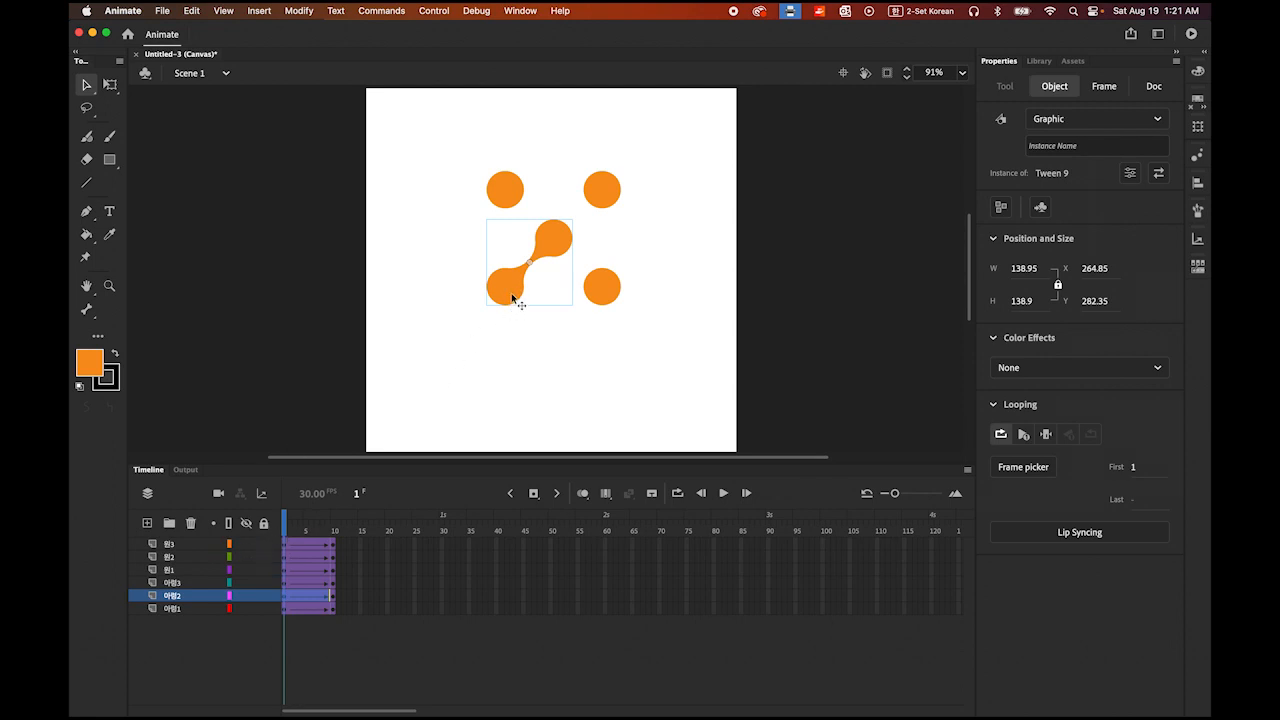
{"action": "left_click_drag", "start_coordinate": [512, 298], "coordinate": [432, 364]}
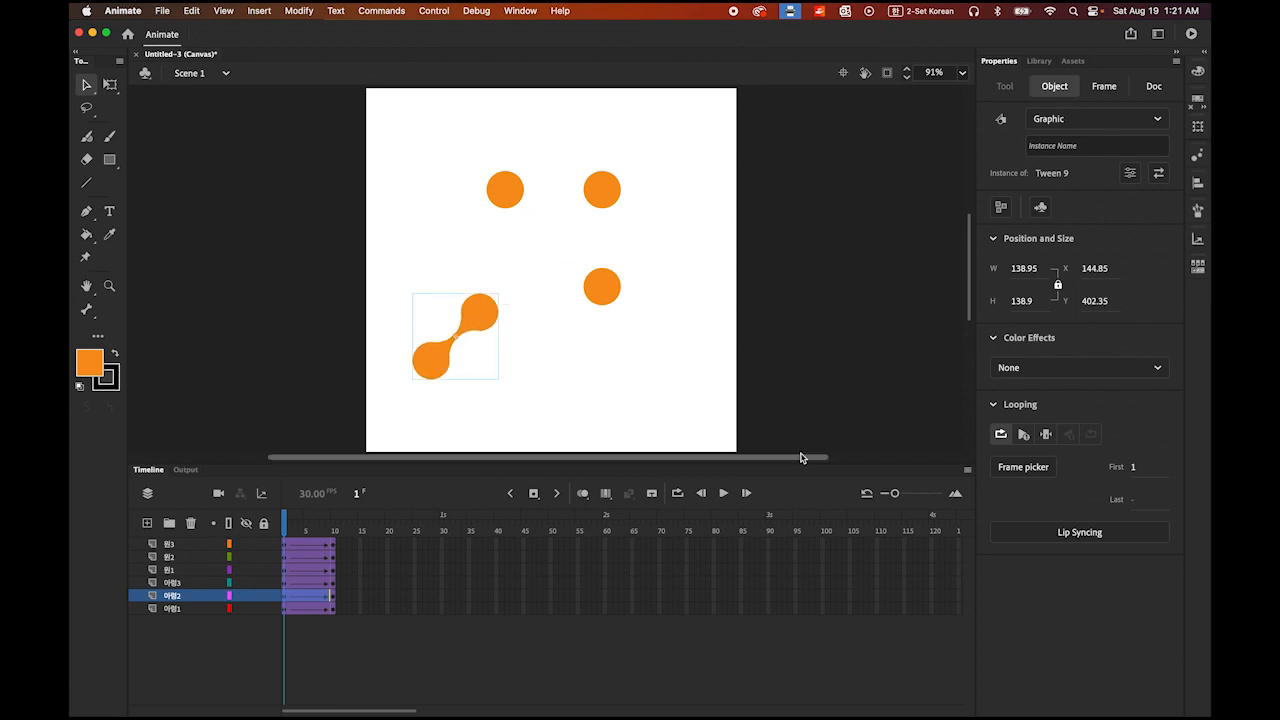
{"action": "left_click", "coordinate": [1158, 369]}
{"action": "left_click", "coordinate": [1047, 476]}
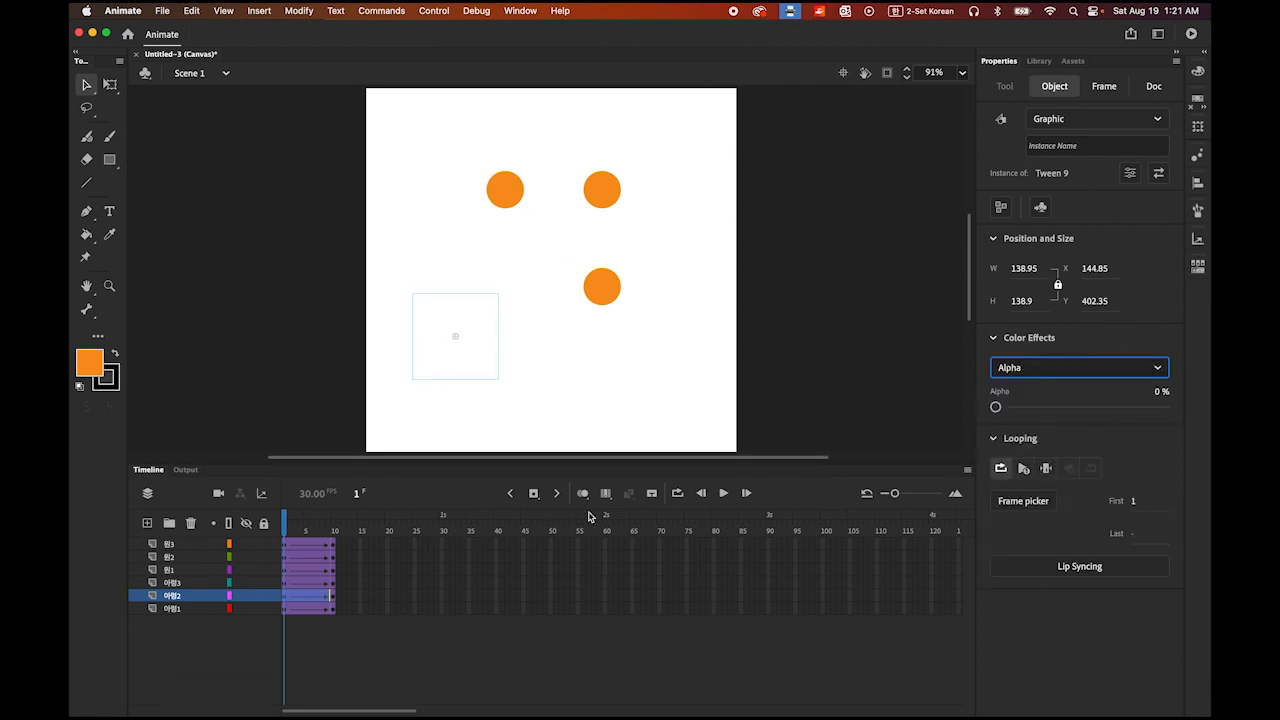
{"action": "left_click", "coordinate": [724, 494]}
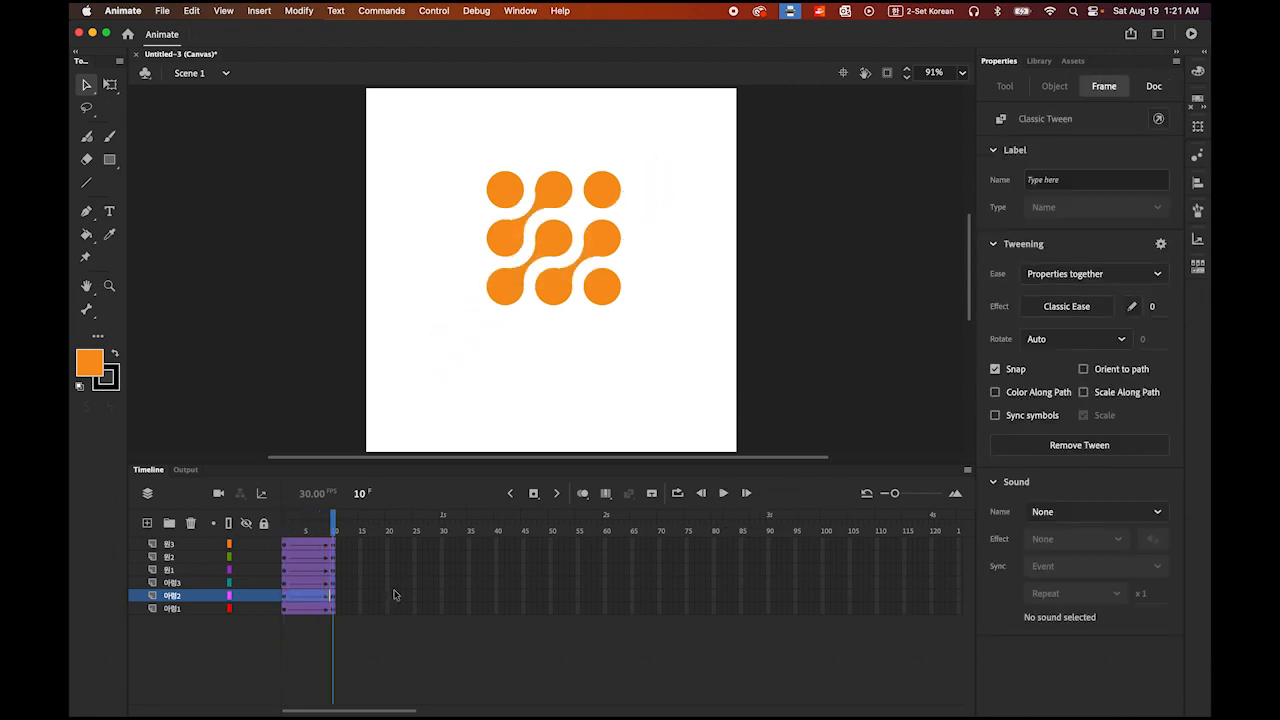
- On frame 1, scale the logo's top-left circle to 500% and set its alpha to 0%
{"action": "left_click", "coordinate": [417, 334]}
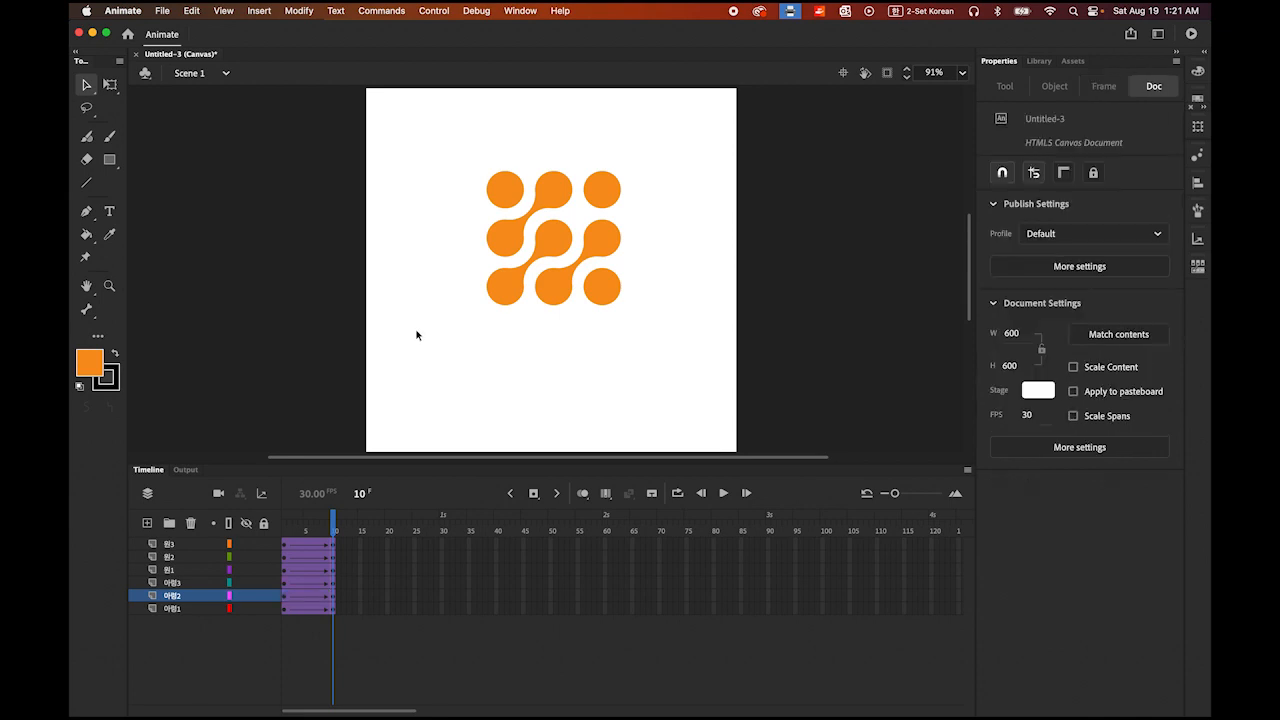
{"action": "left_click", "coordinate": [504, 189]}
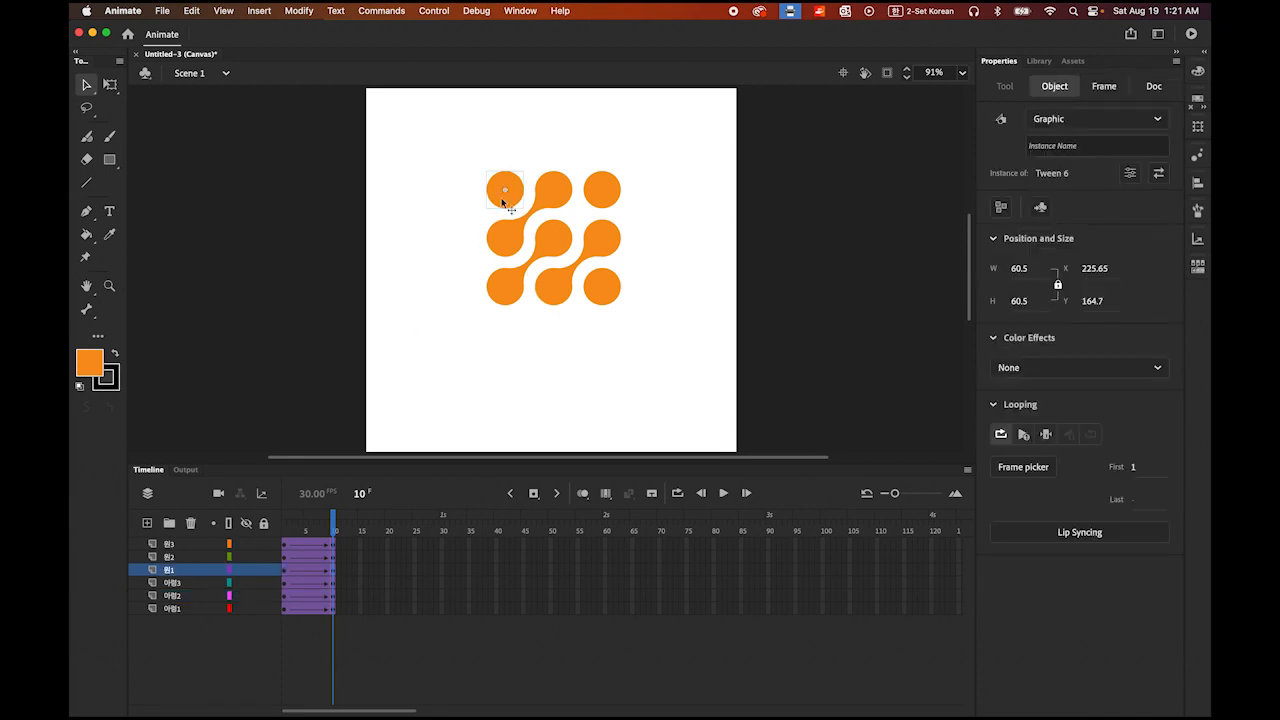
{"action": "left_click_drag", "start_coordinate": [334, 519], "coordinate": [220, 528]}
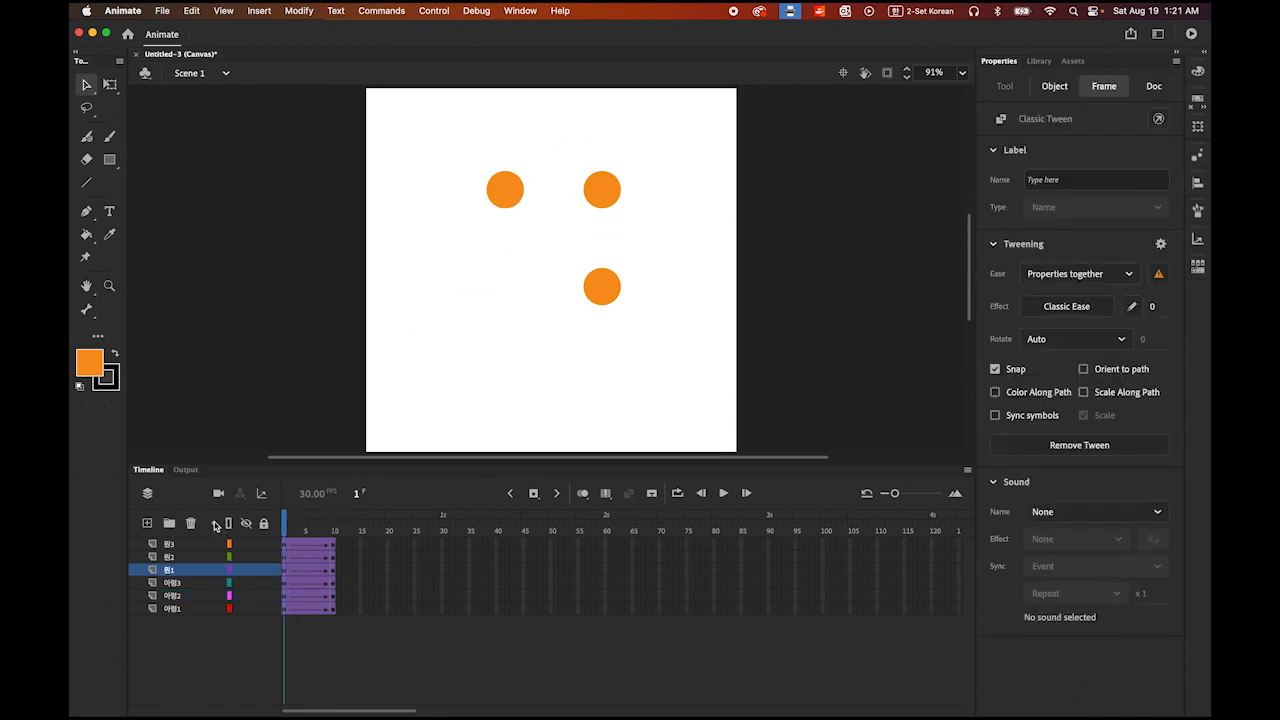
{"action": "left_click", "coordinate": [505, 192]}
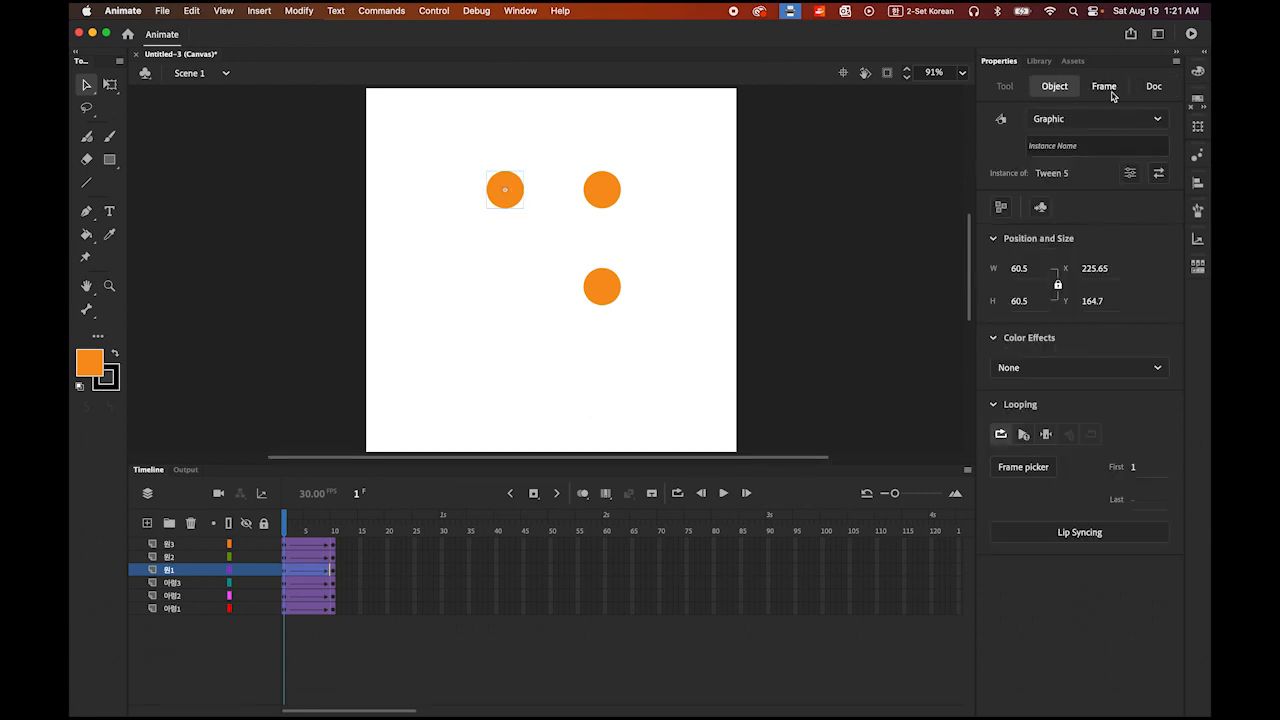
{"action": "left_click", "coordinate": [1198, 128]}
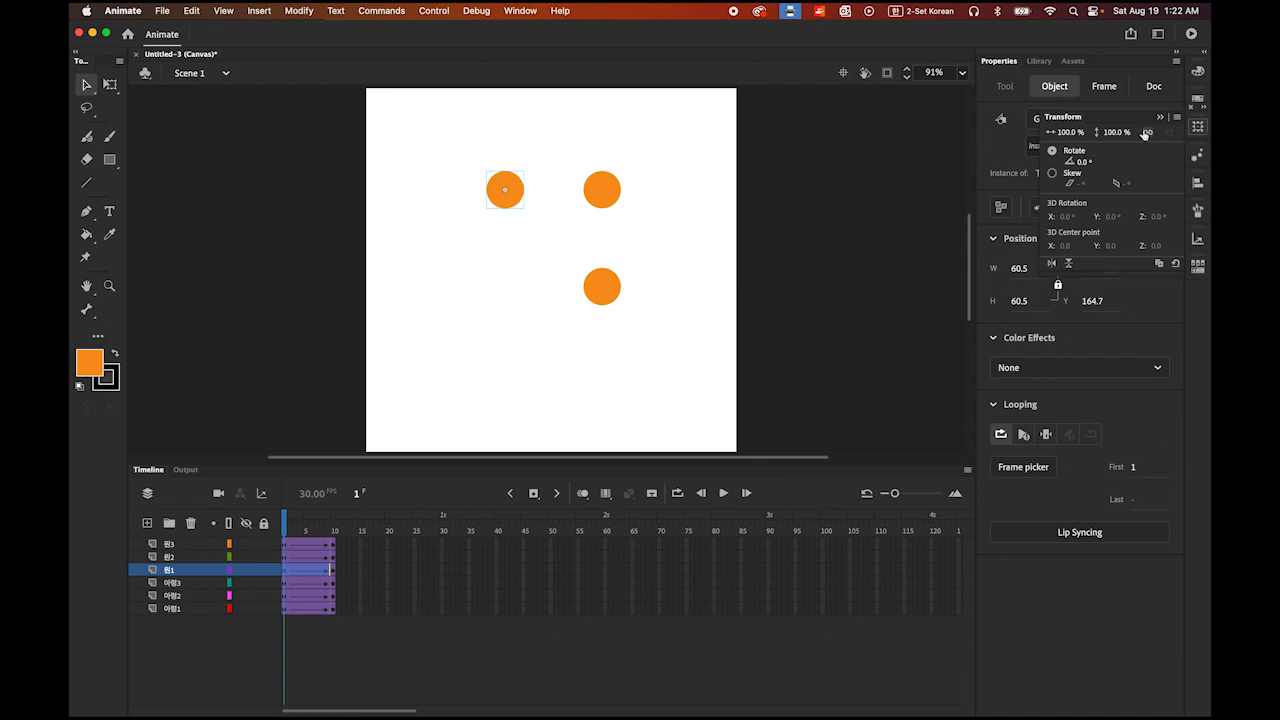
{"action": "left_click", "coordinate": [1066, 132]}
{"action": "type", "text": "500"}
{"action": "key", "text": "Return"}
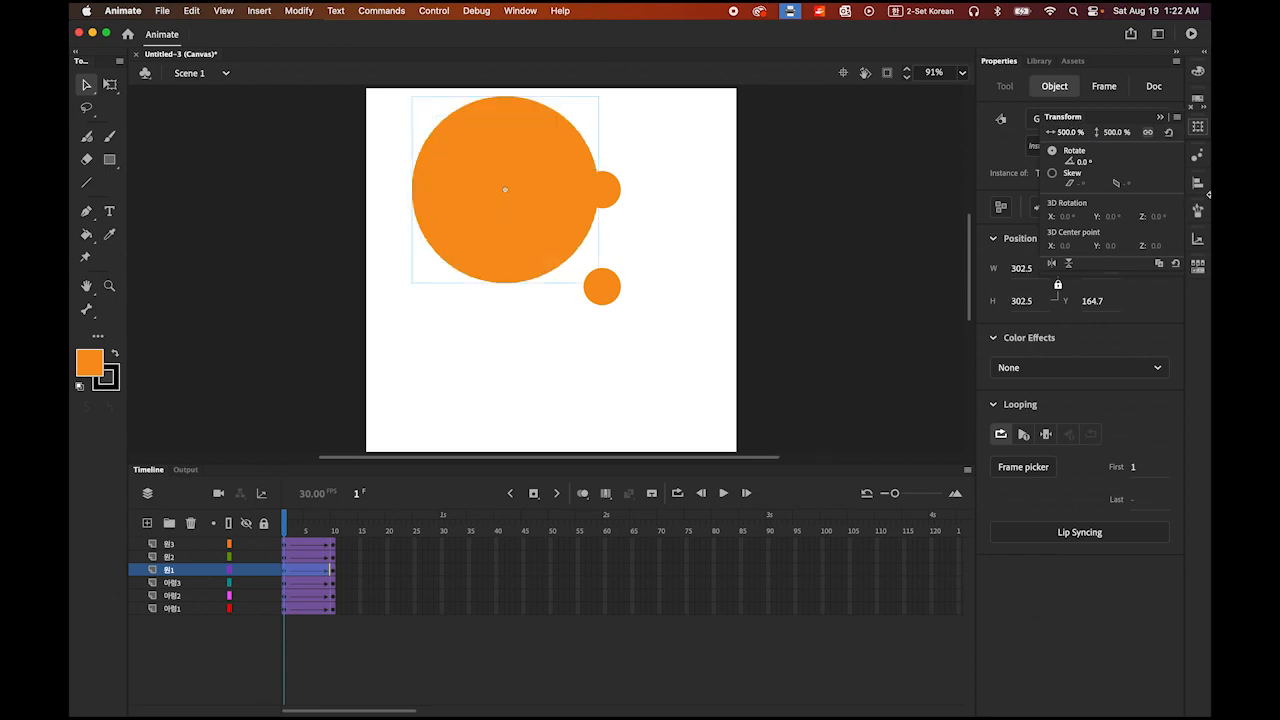
{"action": "left_click", "coordinate": [1157, 368]}
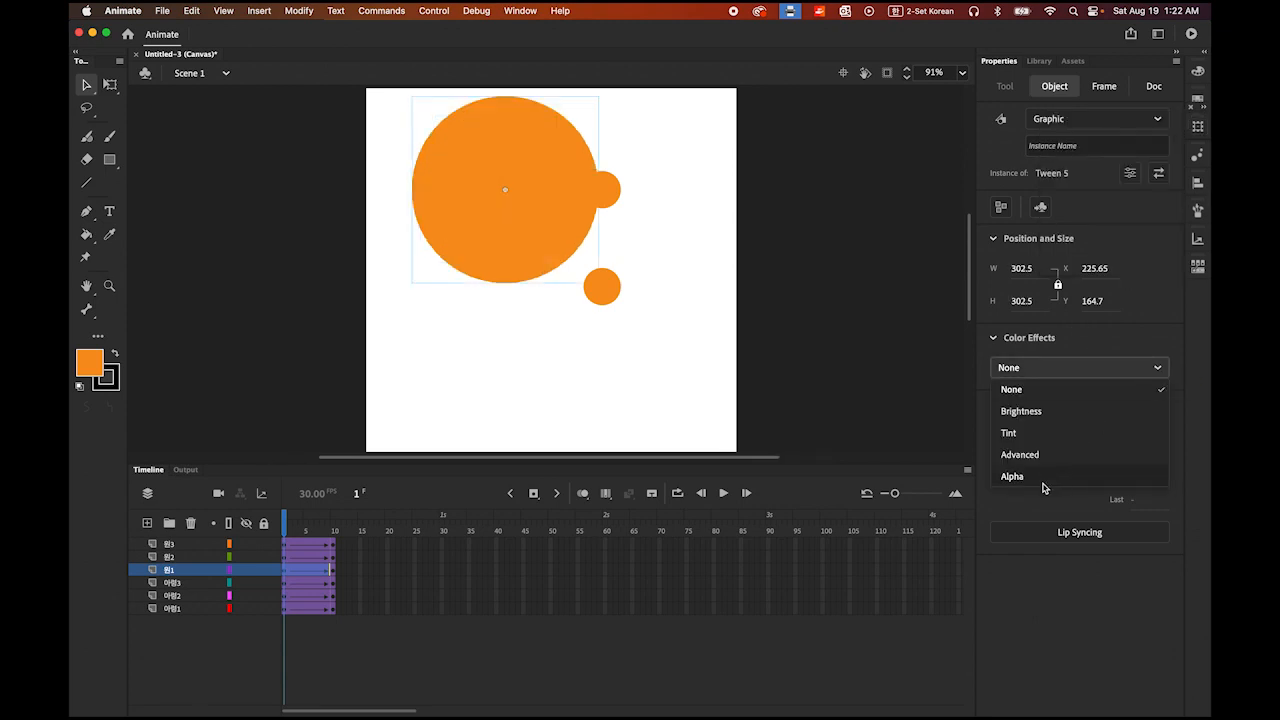
{"action": "left_click", "coordinate": [1013, 477]}
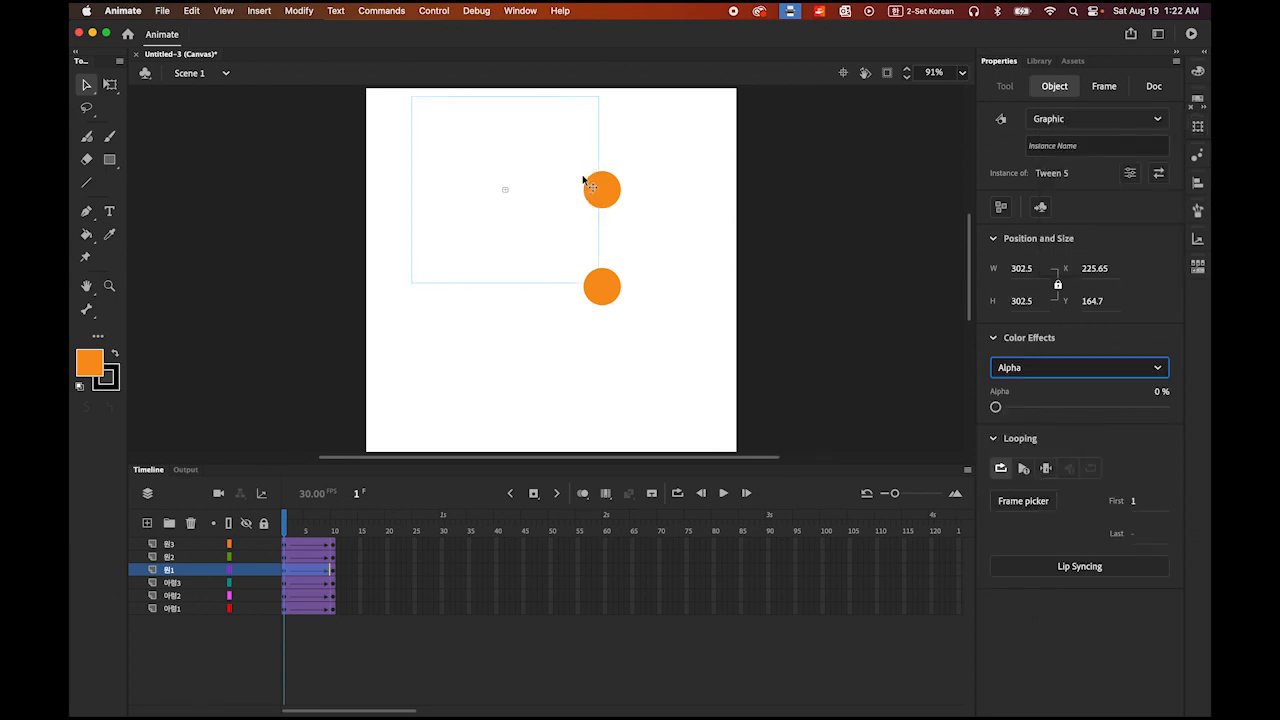
- On frame 1, scale the logo's top-right circle to 500% and set its alpha to 0%
{"action": "left_click", "coordinate": [614, 194]}
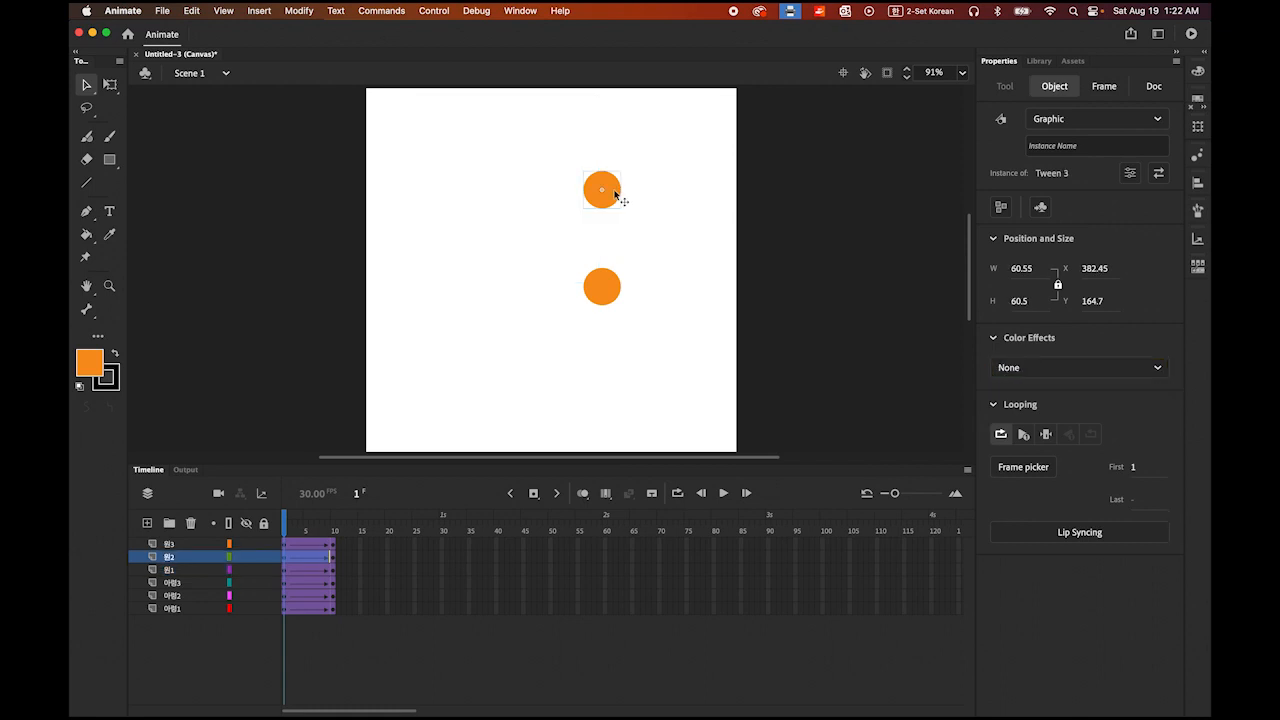
{"action": "left_click", "coordinate": [1197, 127]}
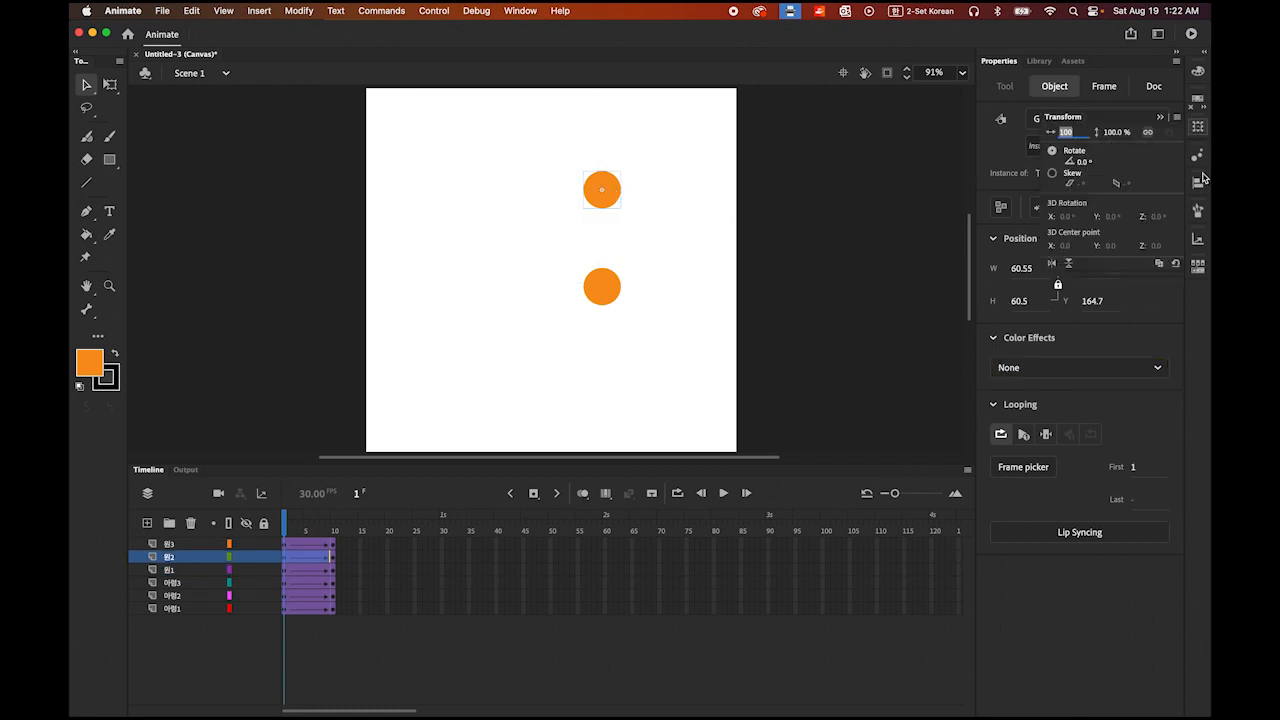
{"action": "type", "text": "500"}
{"action": "key", "text": "Return"}
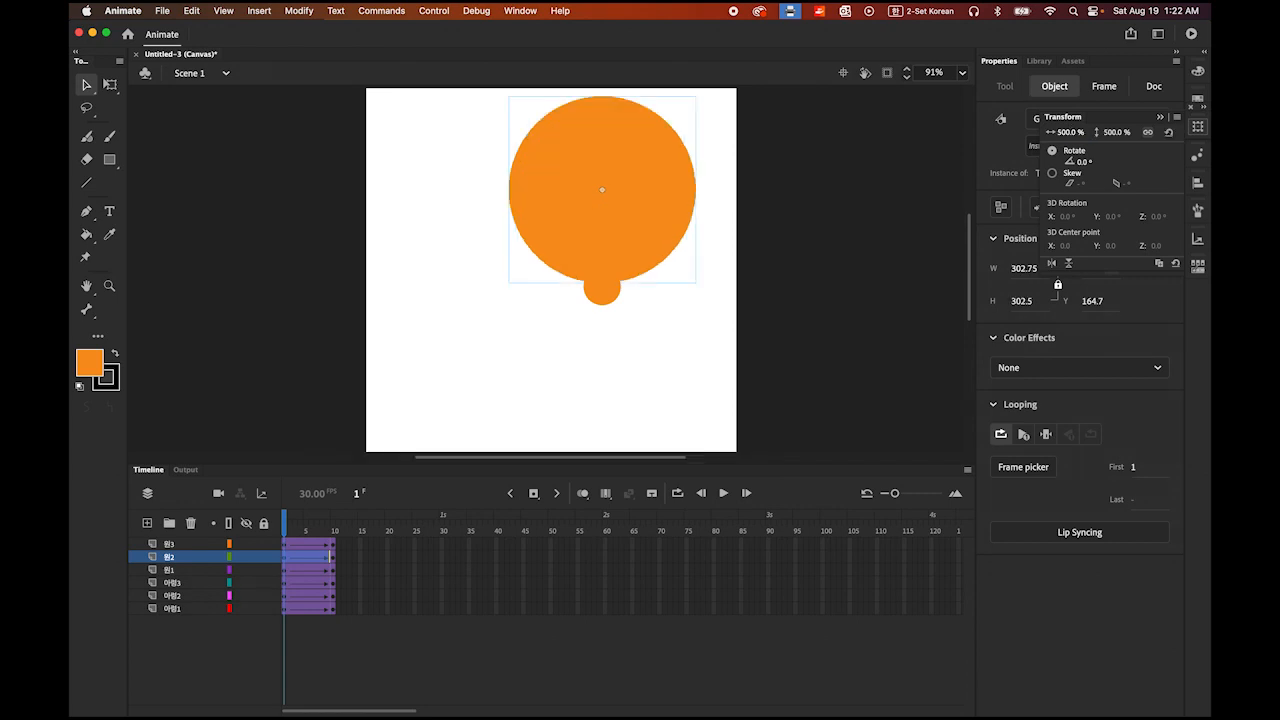
{"action": "left_click", "coordinate": [1080, 367]}
{"action": "left_click", "coordinate": [1055, 478]}
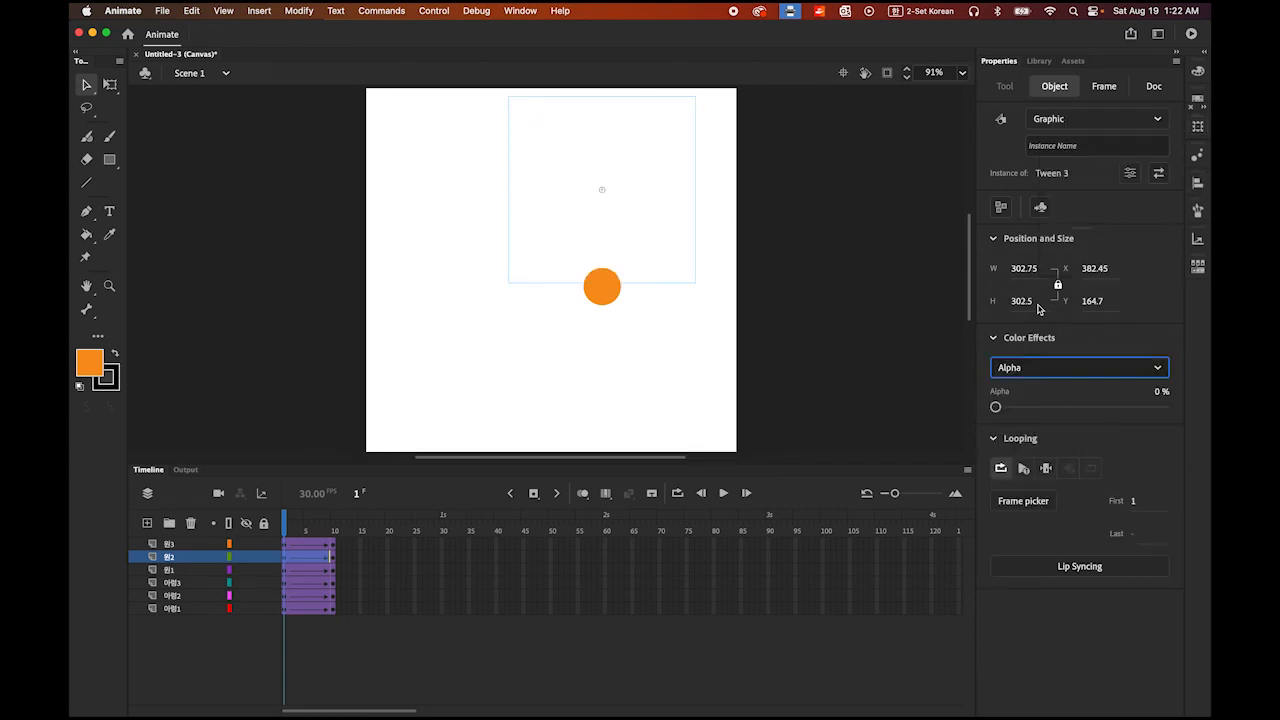
- On frame 1, scale the logo's bottom-right circle to 500%, set its alpha to 0%, and deselect it
{"action": "left_click", "coordinate": [600, 304]}
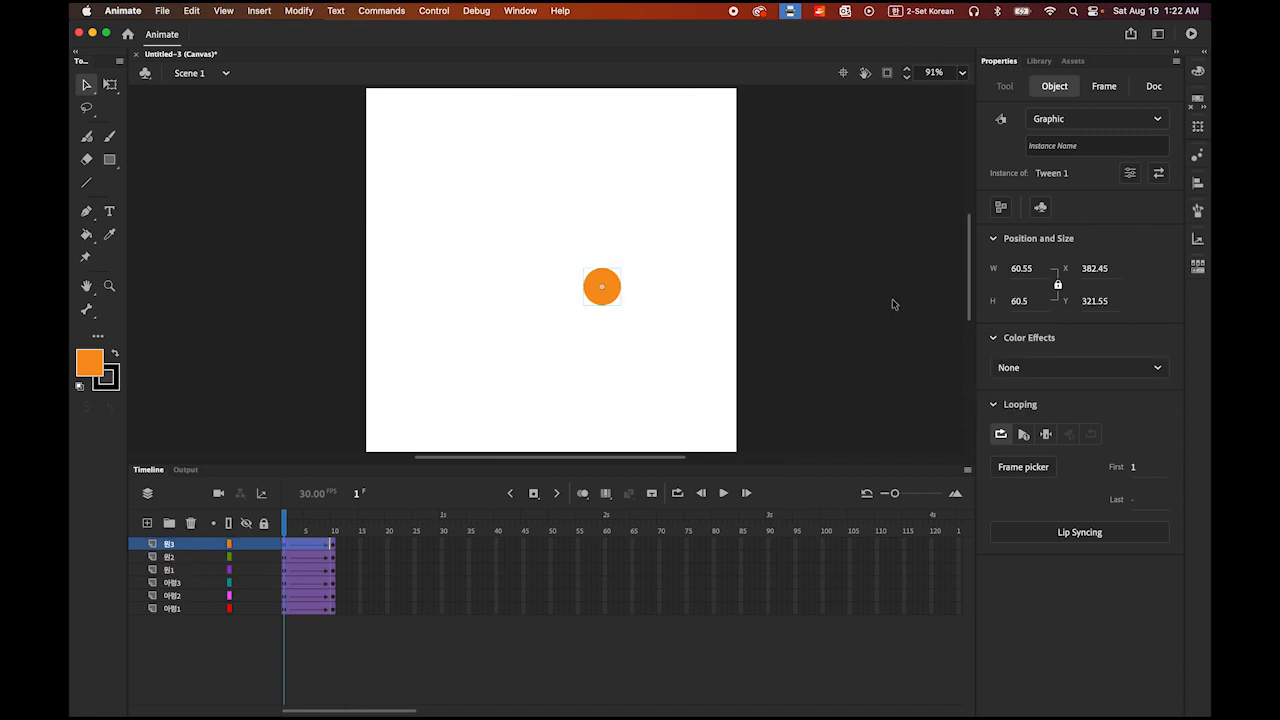
{"action": "left_click", "coordinate": [1199, 126]}
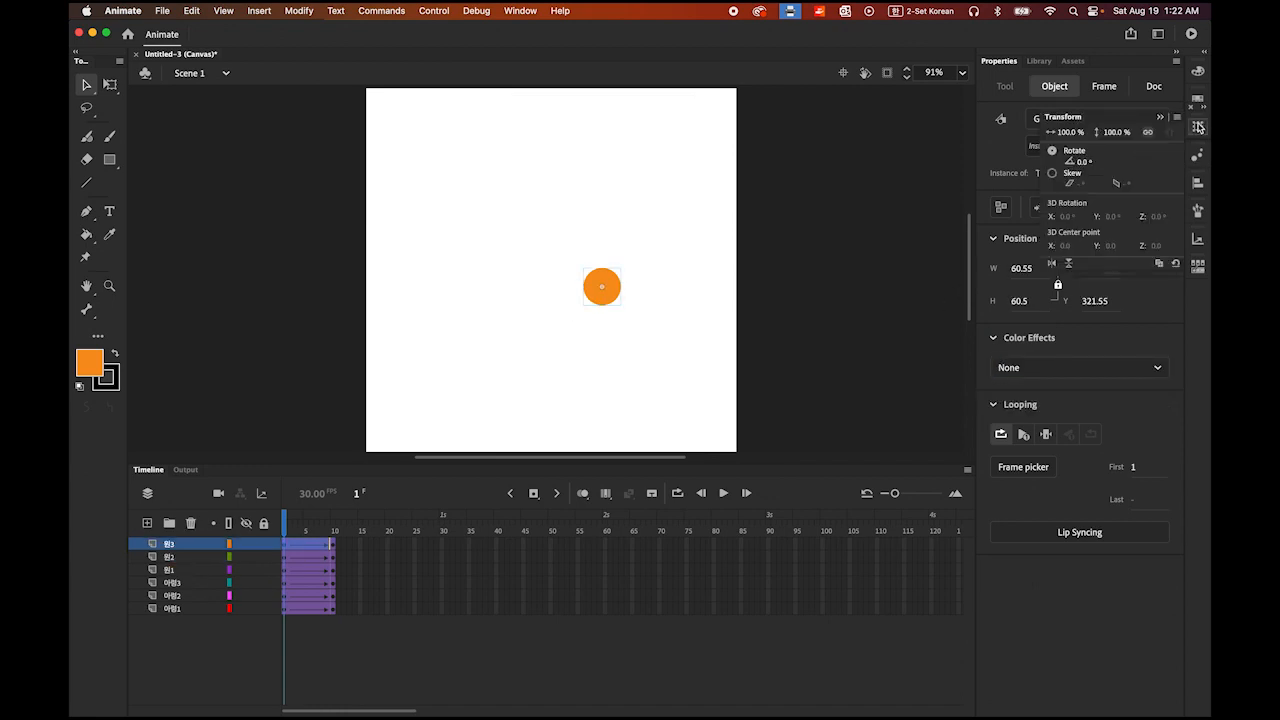
{"action": "left_click", "coordinate": [1066, 132]}
{"action": "type", "text": "500"}
{"action": "key", "text": "Return"}
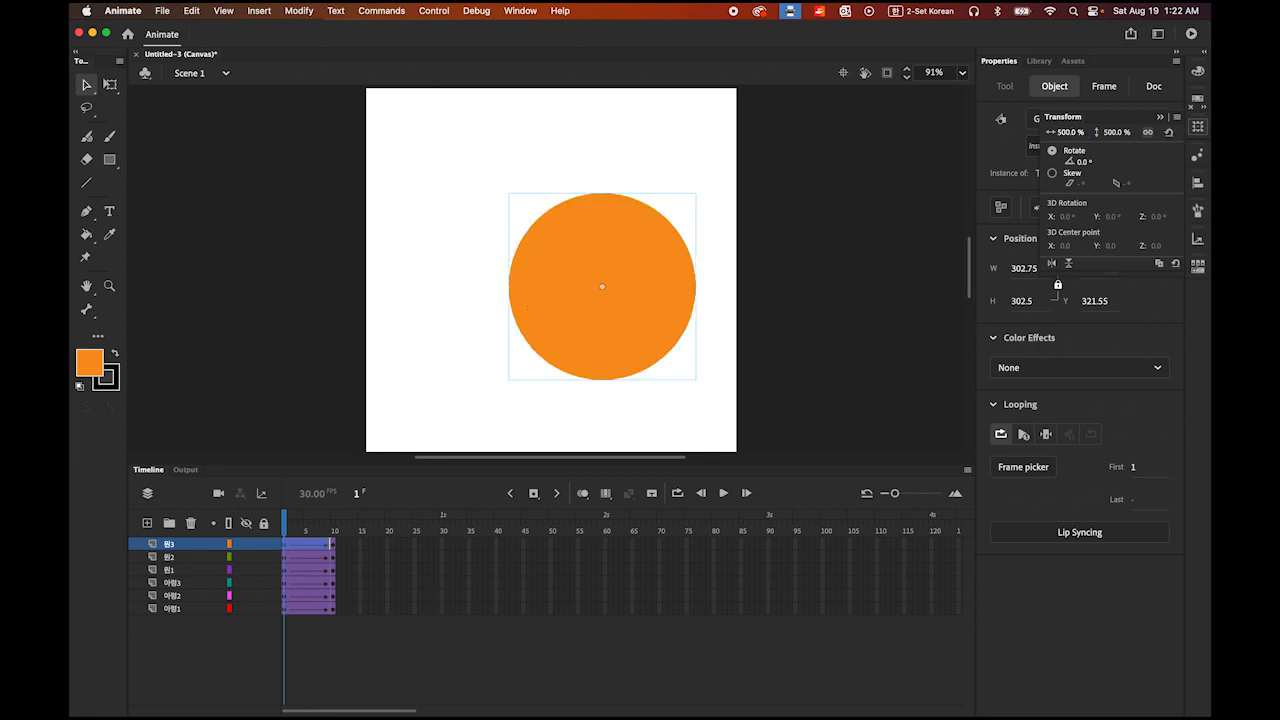
{"action": "left_click", "coordinate": [1118, 370]}
{"action": "left_click", "coordinate": [1056, 474]}
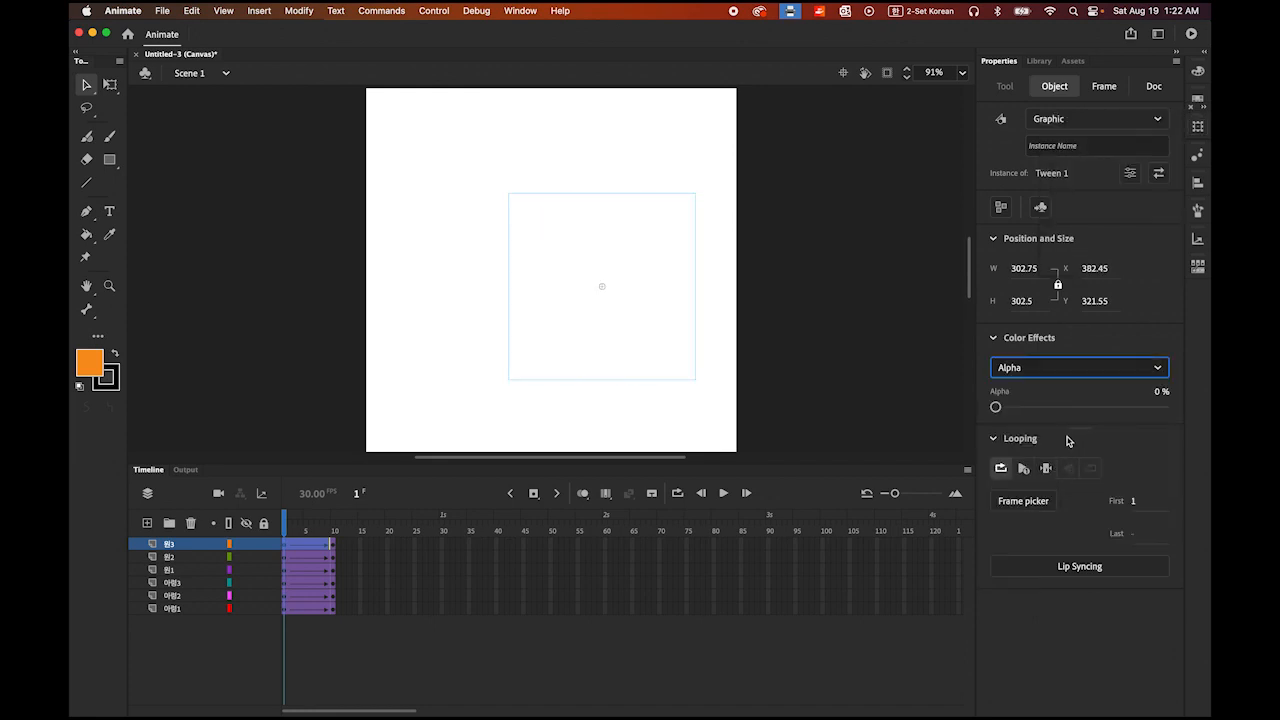
{"action": "left_click", "coordinate": [857, 344]}
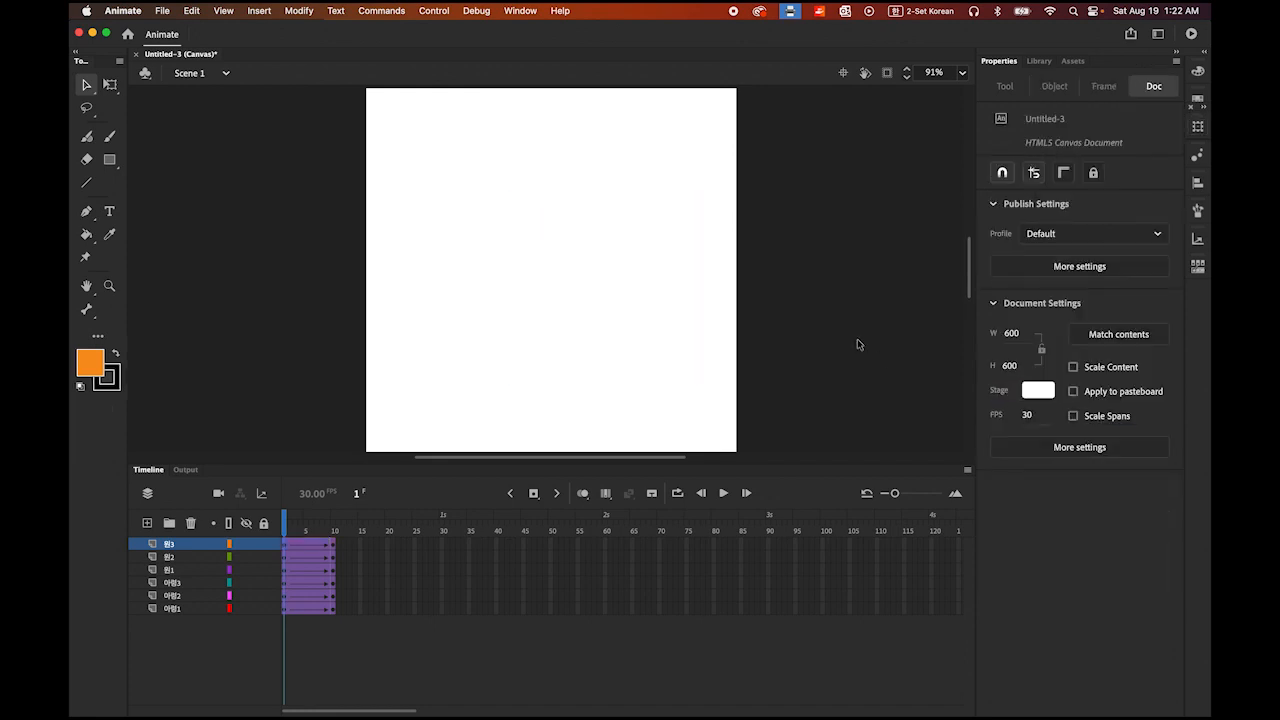
- Play the 10-frame animation several times to check how the circles and dumbbells shrink, move and fade into the logo
{"action": "left_click", "coordinate": [723, 494]}
{"action": "left_click", "coordinate": [723, 494]}
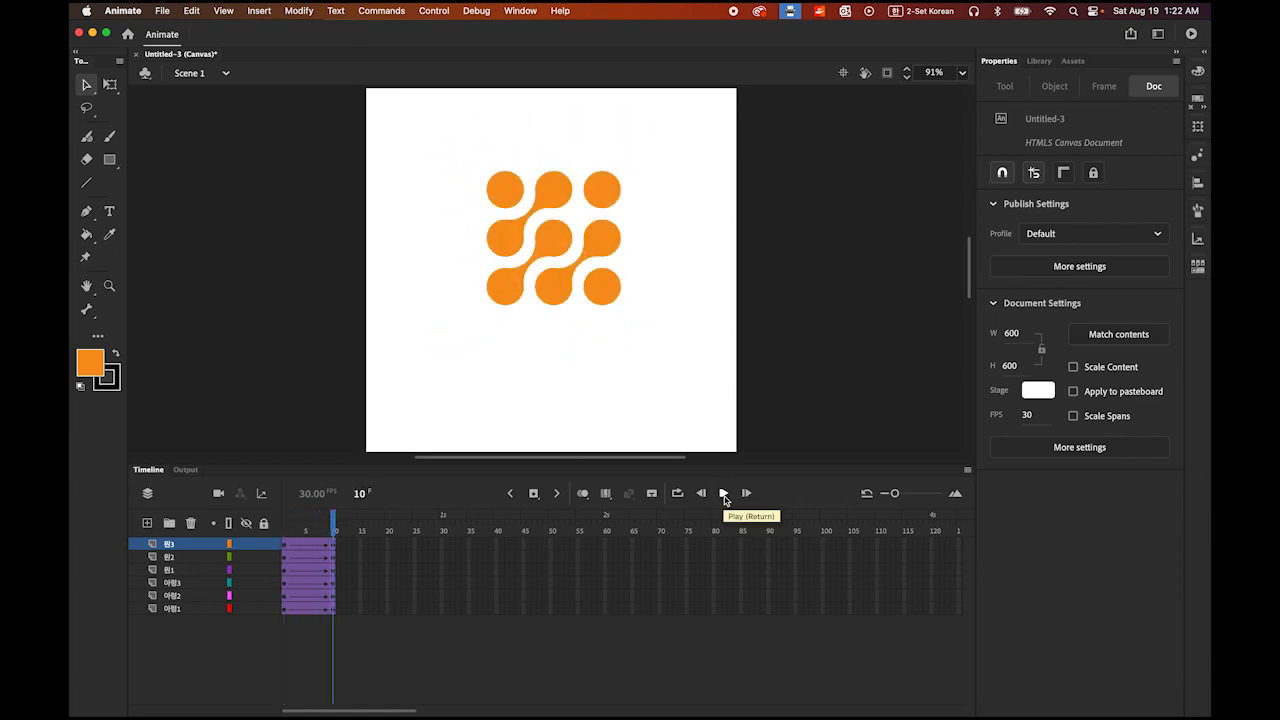
{"action": "left_click", "coordinate": [724, 494]}
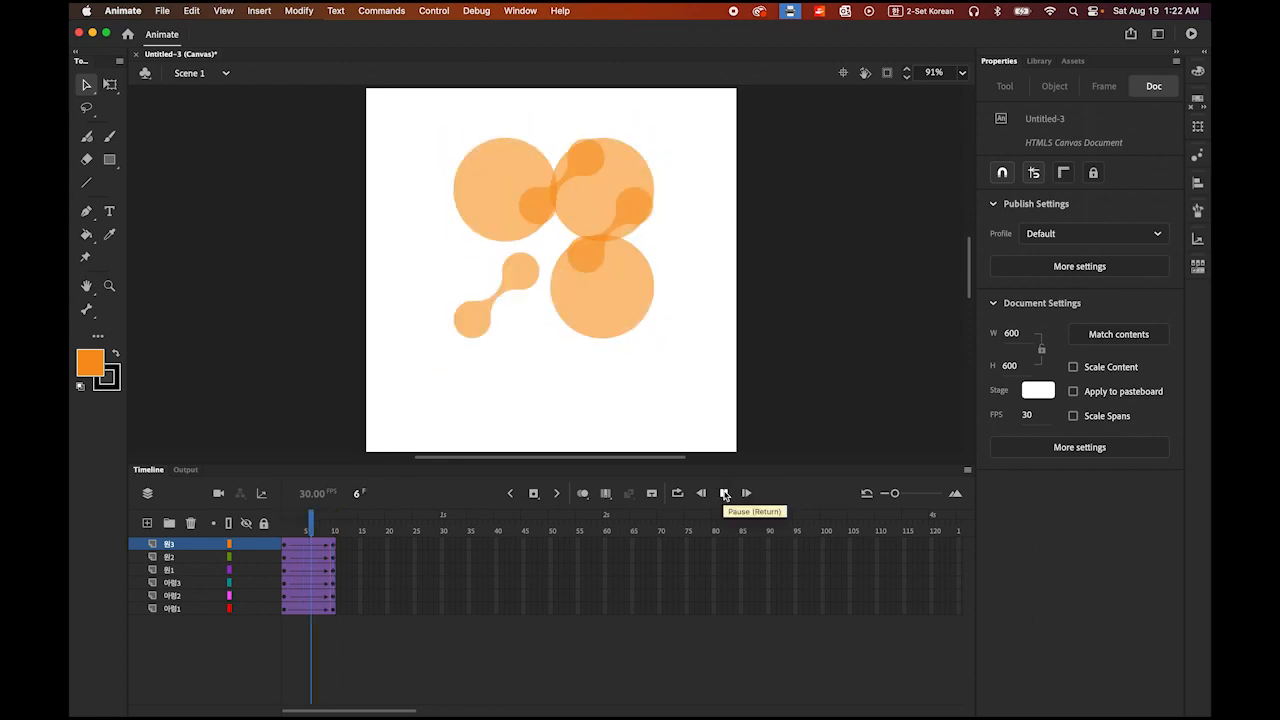
{"action": "left_click", "coordinate": [724, 494]}
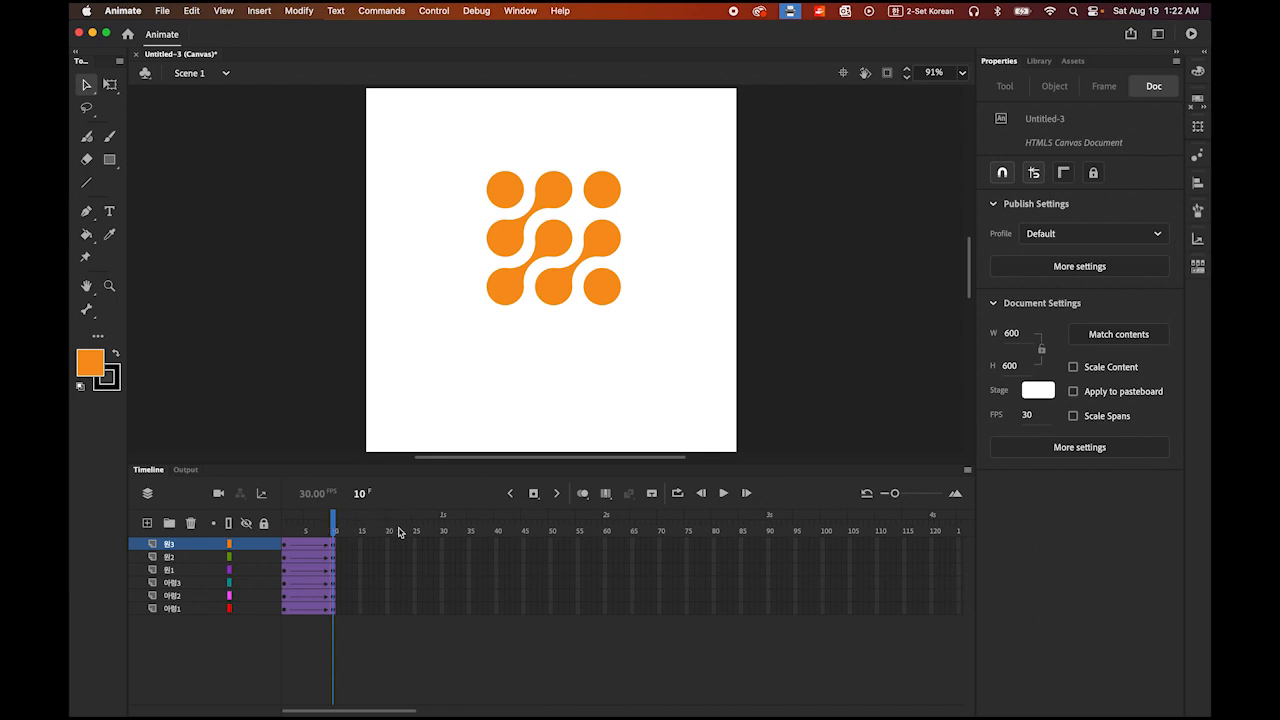
{"action": "left_click", "coordinate": [725, 493]}
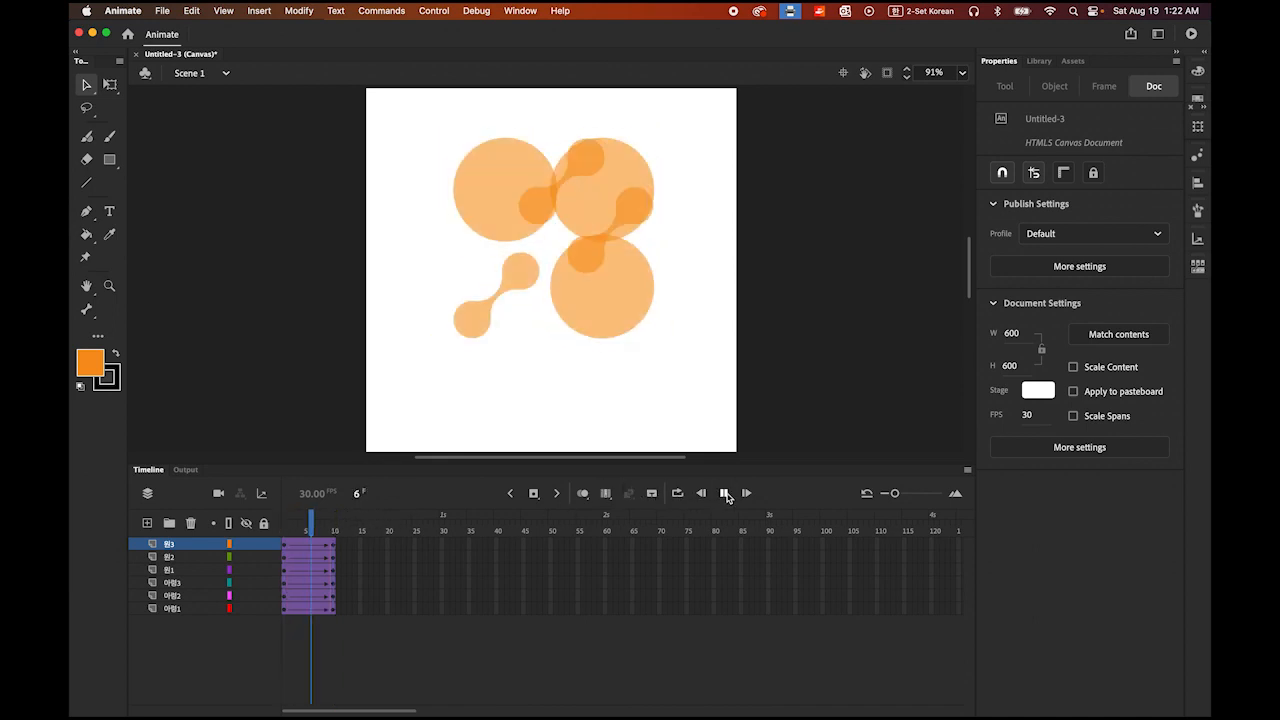
{"action": "left_click", "coordinate": [725, 493]}
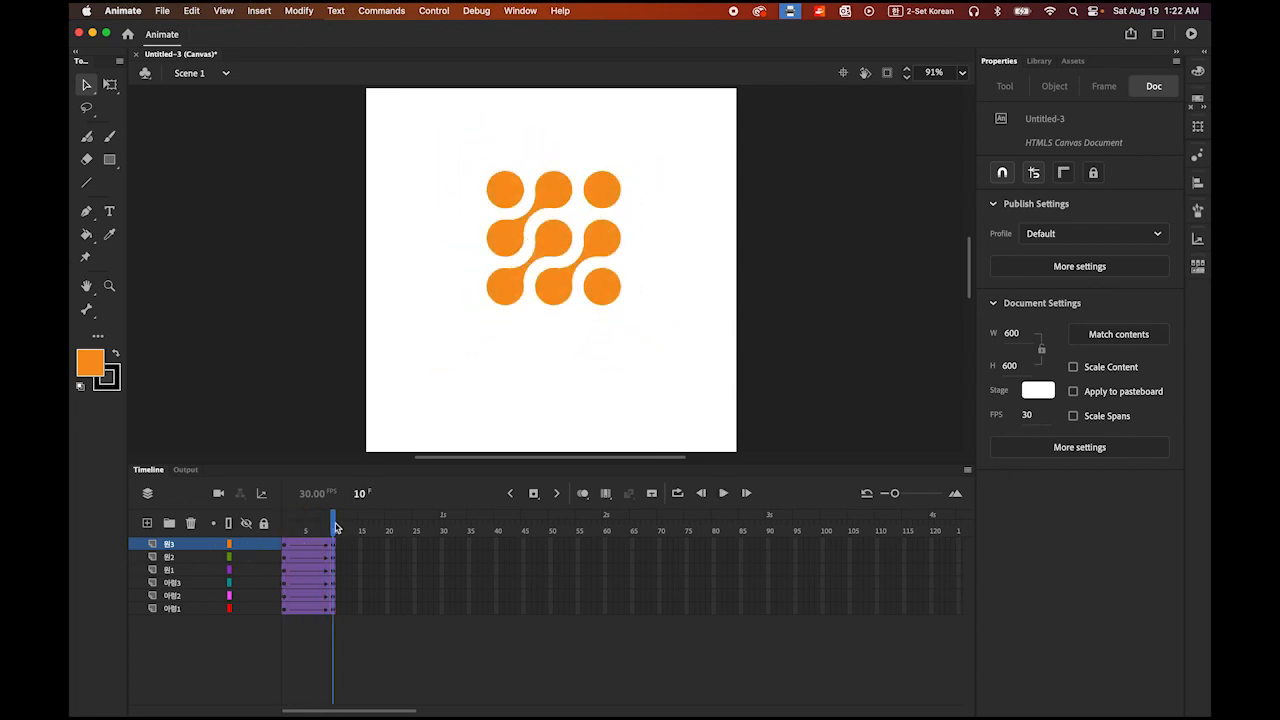
- Select the frame 1 keyframes of all six layers, set their classic ease to -100, and play the animation
{"action": "left_click_drag", "start_coordinate": [334, 537], "coordinate": [196, 524]}
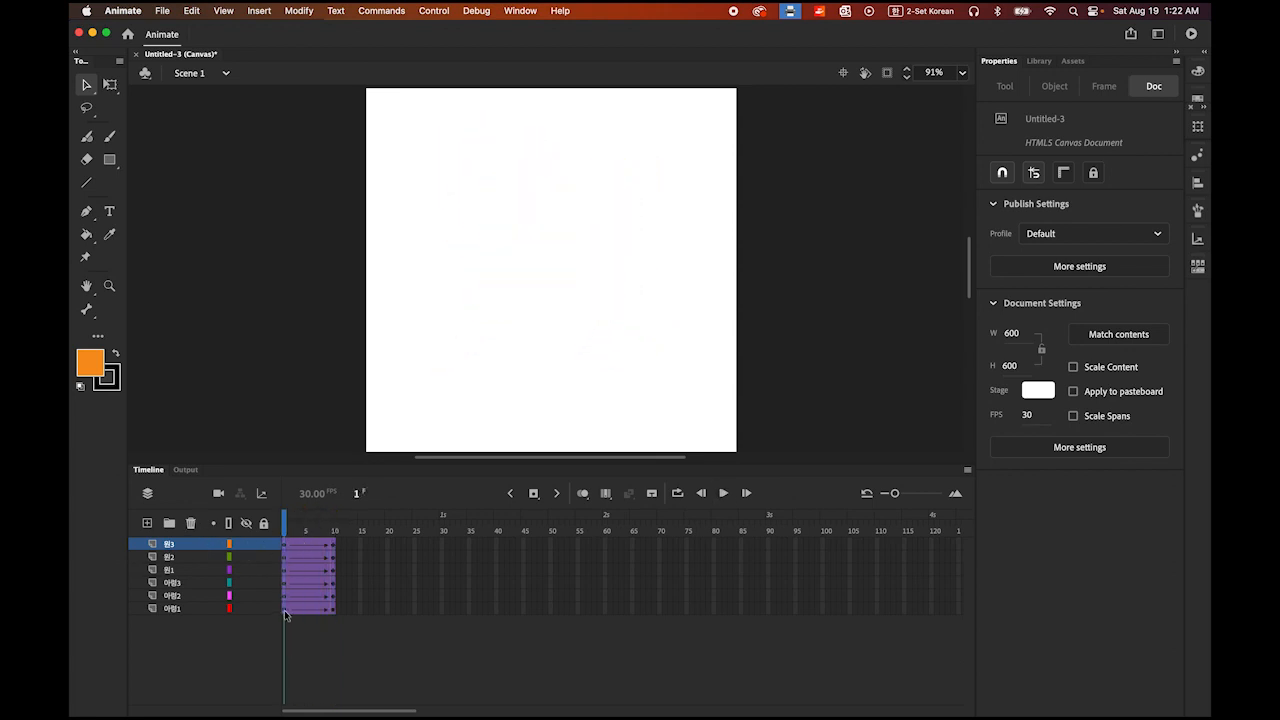
{"action": "left_click", "coordinate": [286, 546]}
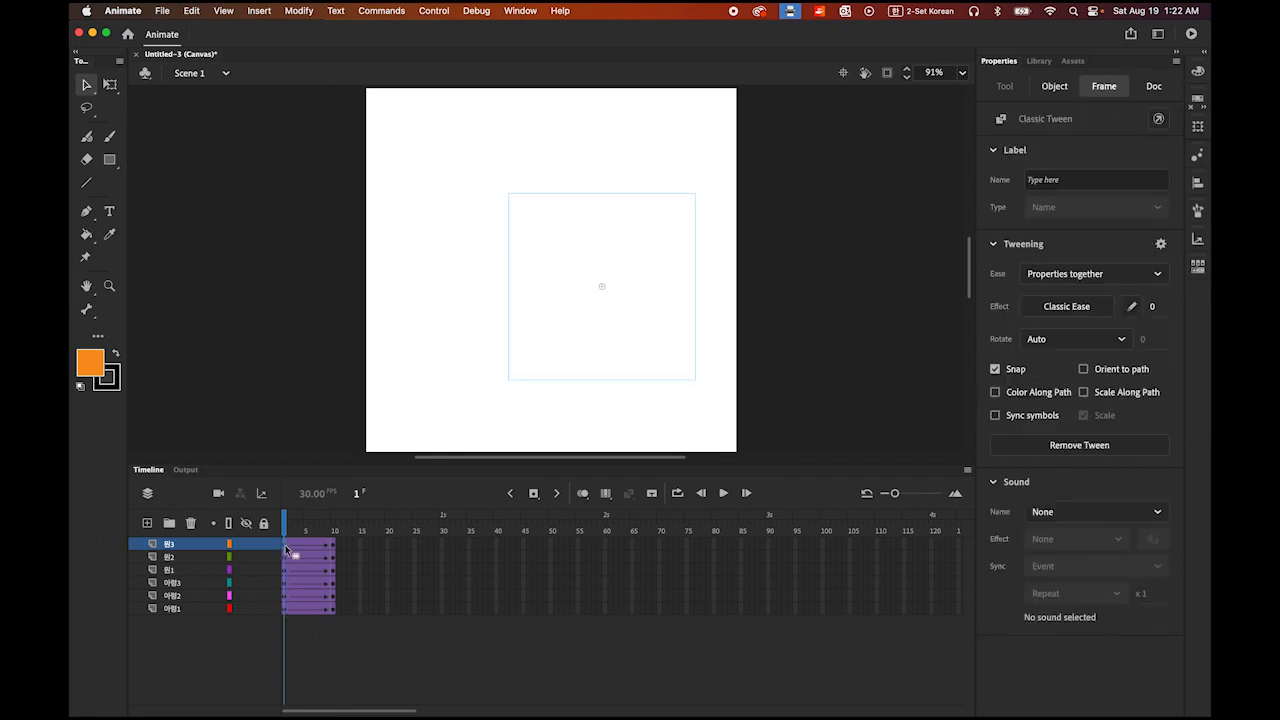
{"action": "left_click", "coordinate": [285, 610], "text": "shift"}
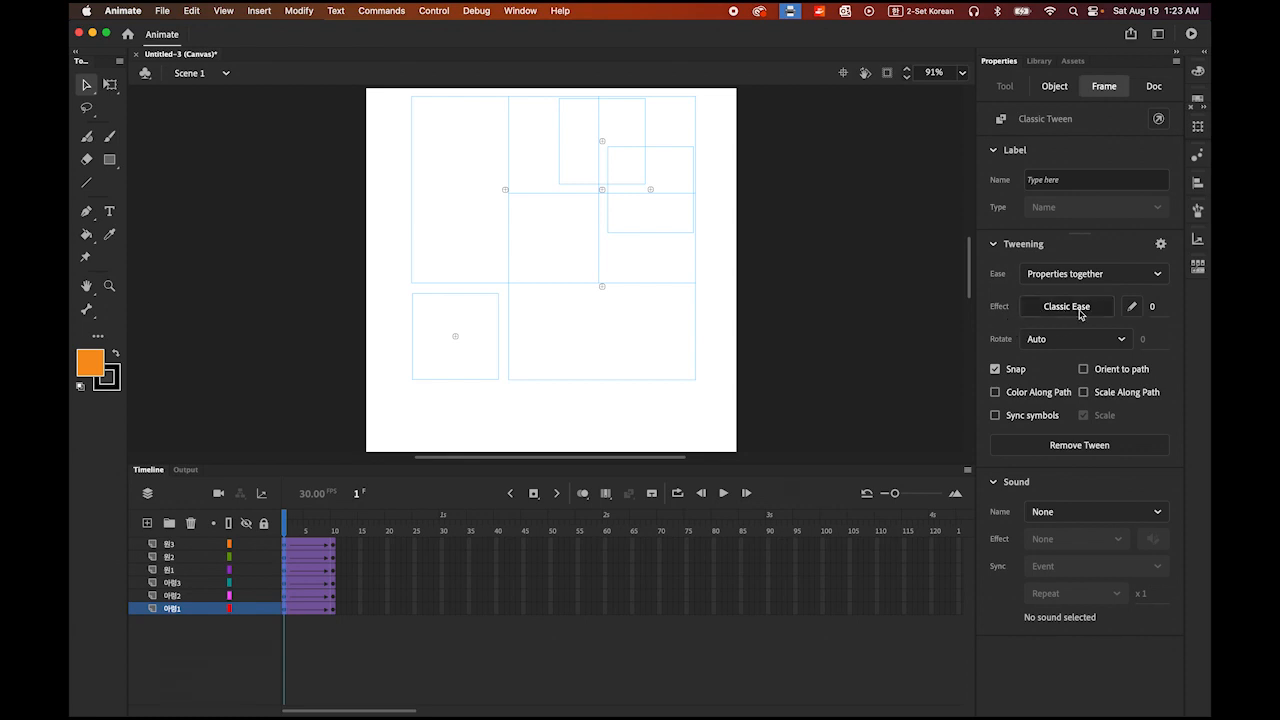
{"action": "left_click", "coordinate": [1153, 309]}
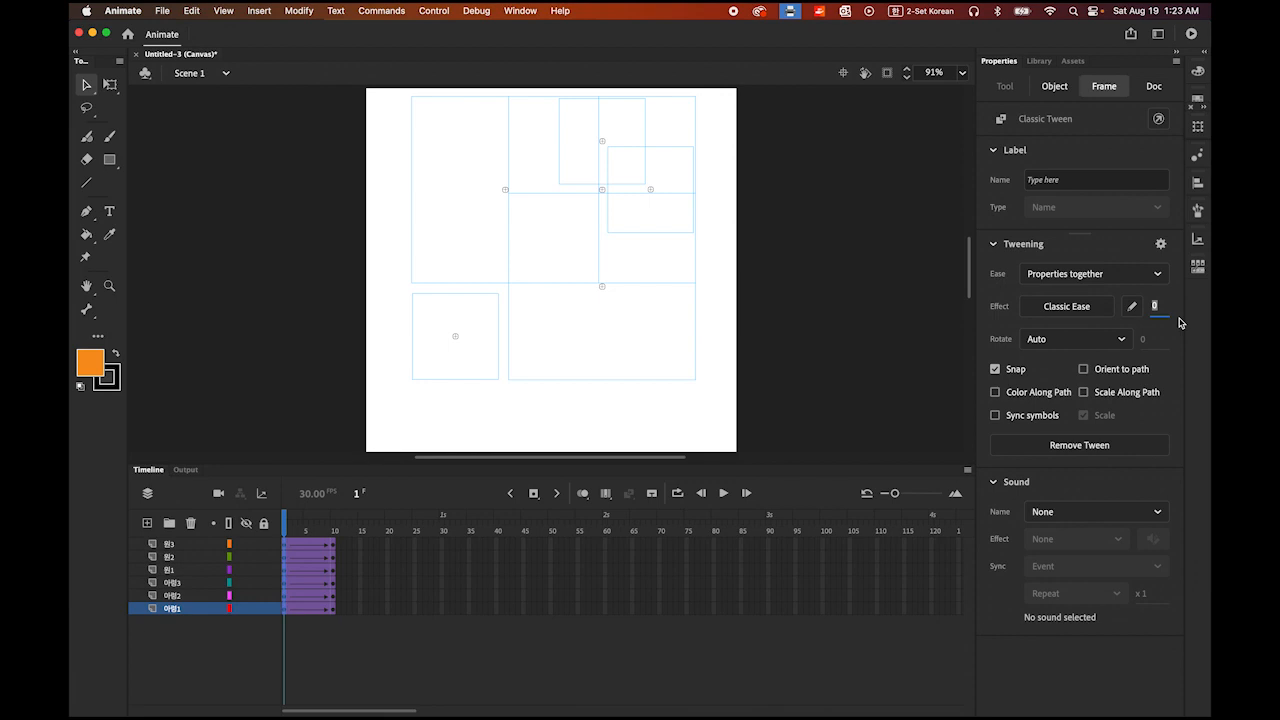
{"action": "type", "text": "-"}
{"action": "type", "text": "100"}
{"action": "key", "text": "Return"}
{"action": "left_click", "coordinate": [724, 494]}
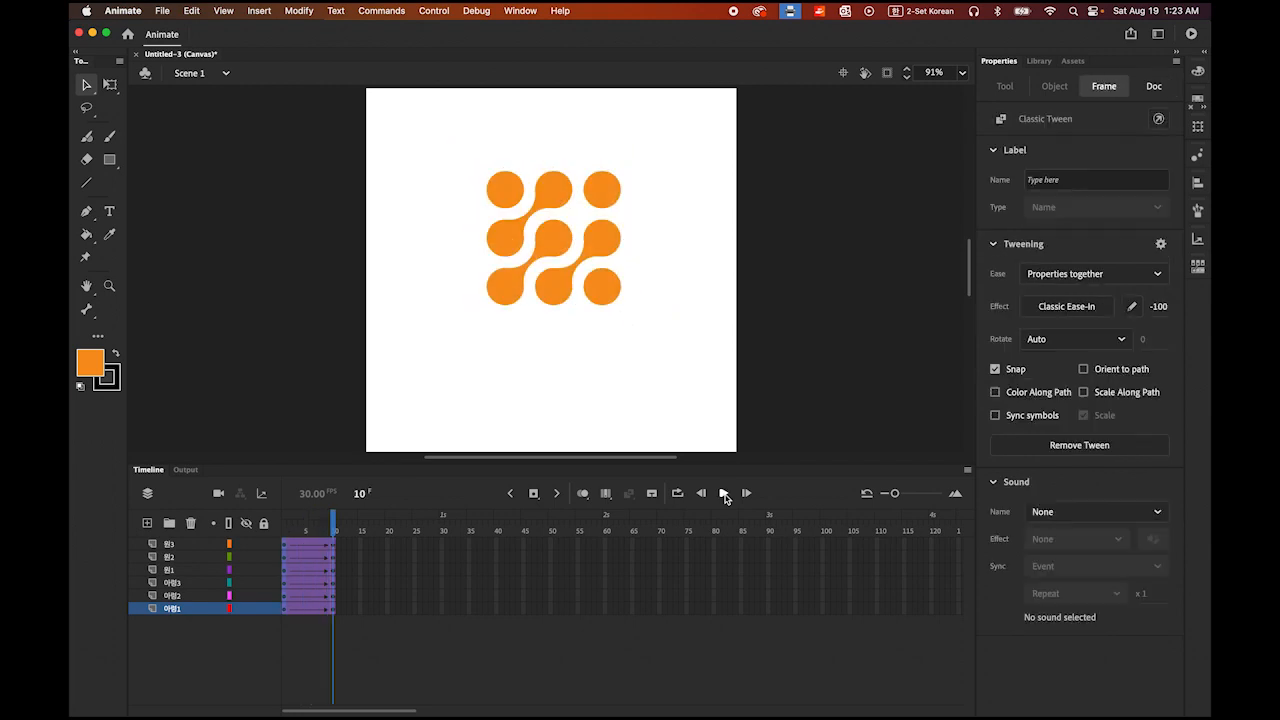
{"action": "left_click", "coordinate": [725, 494]}
- Change the classic ease of all six layers' tweens to 100 and play the animation
{"action": "left_click", "coordinate": [1158, 307]}
{"action": "type", "text": "100"}
{"action": "key", "text": "Return"}
{"action": "left_click", "coordinate": [725, 493]}
{"action": "left_click", "coordinate": [727, 493]}
{"action": "left_click", "coordinate": [296, 387]}
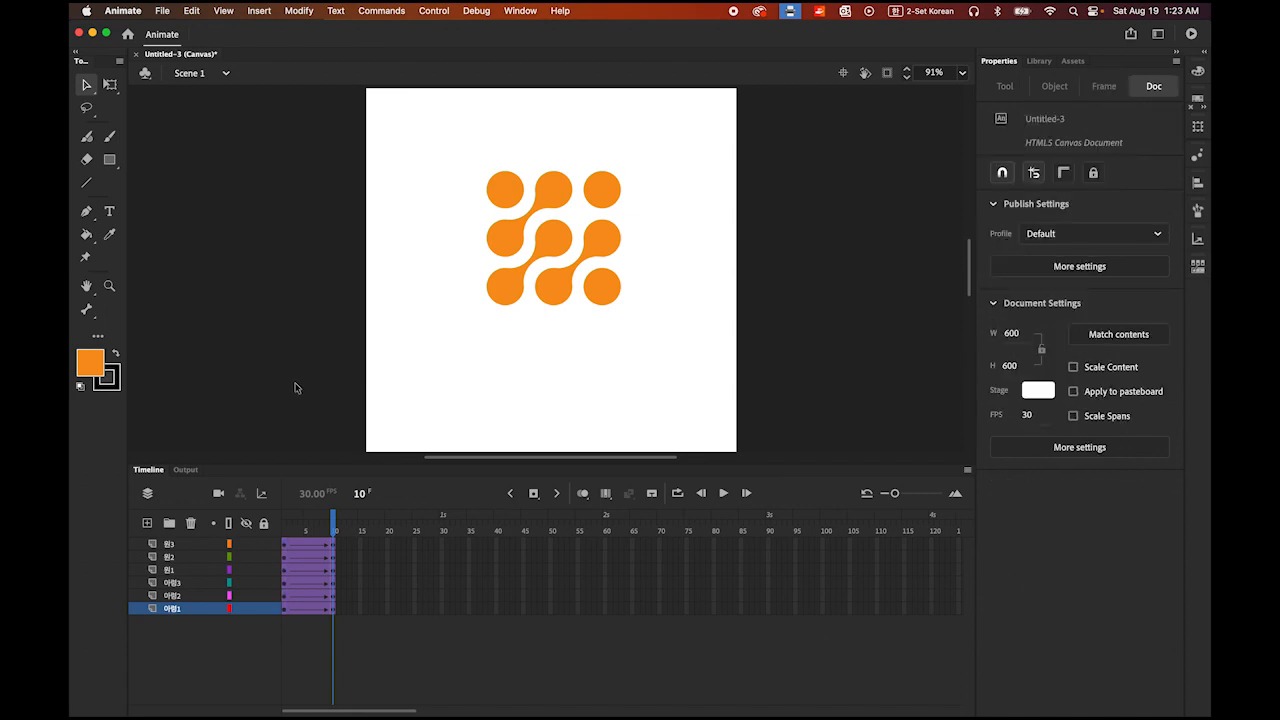
- Shift the 아령2 layer's tween to start at frame 6 and the 아령3 layer's tween to start at frame 11
{"action": "left_click", "coordinate": [176, 610]}
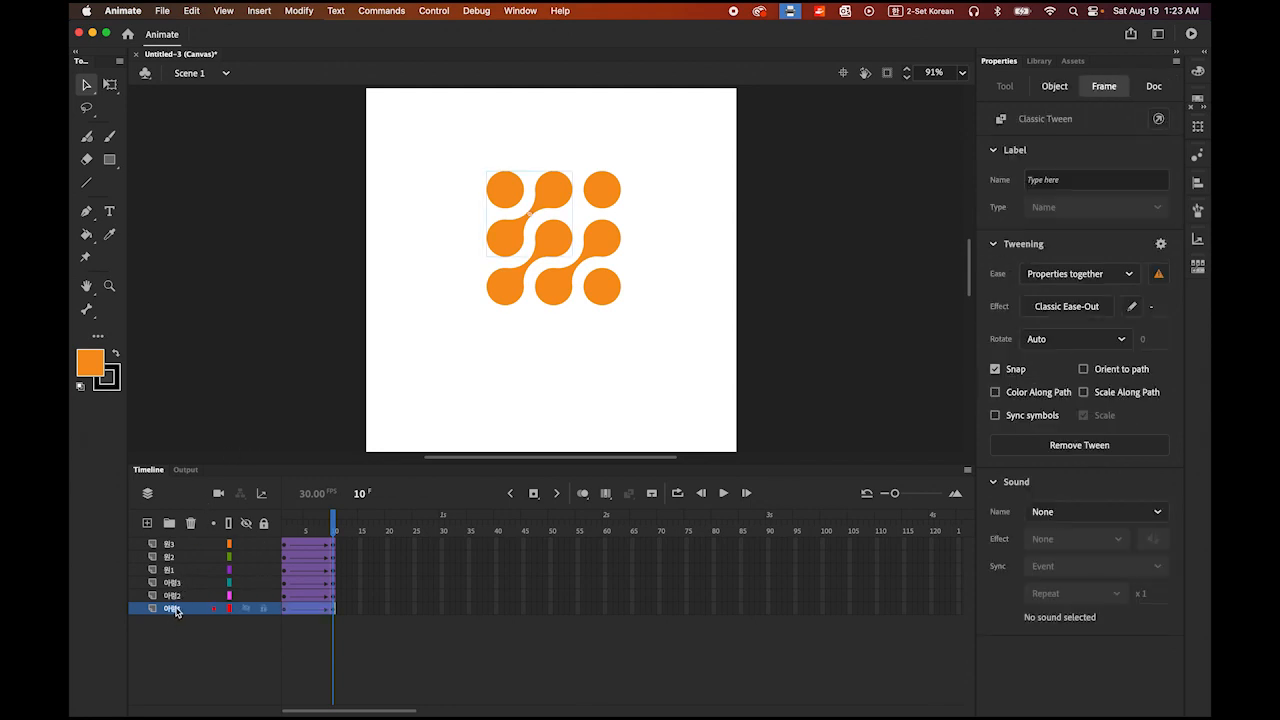
{"action": "left_click", "coordinate": [176, 597]}
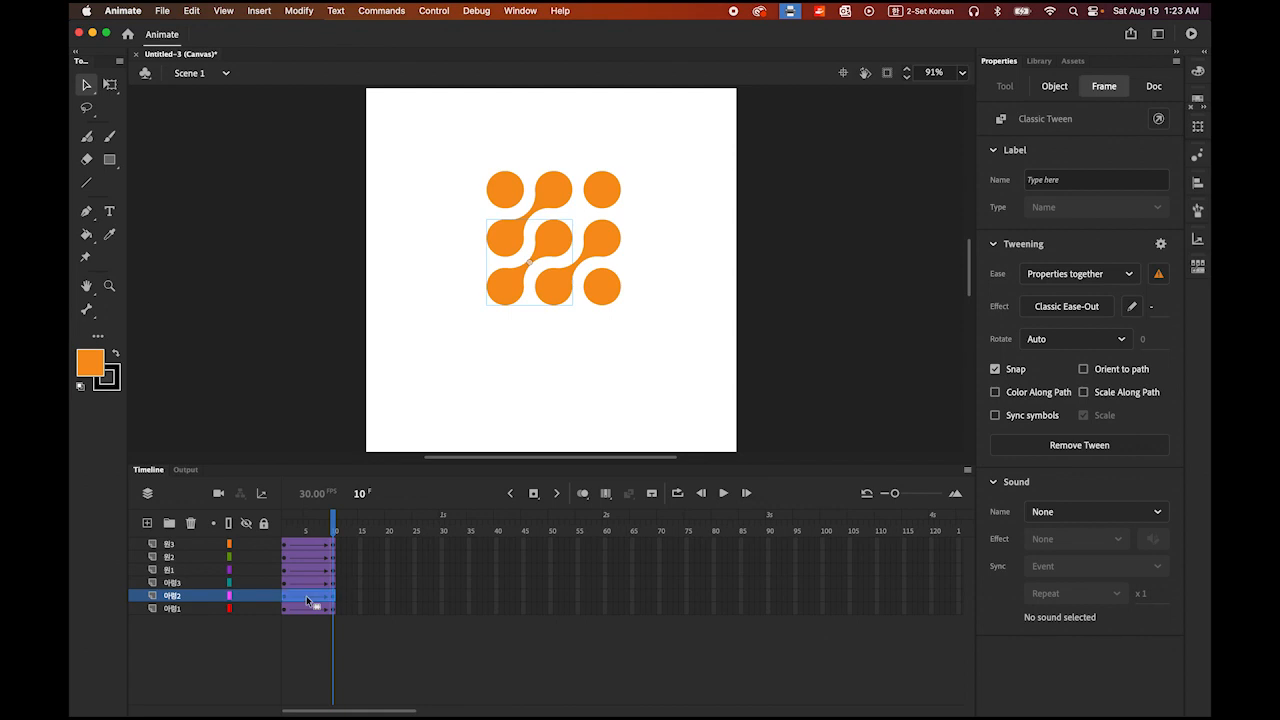
{"action": "left_click_drag", "start_coordinate": [313, 597], "coordinate": [336, 597]}
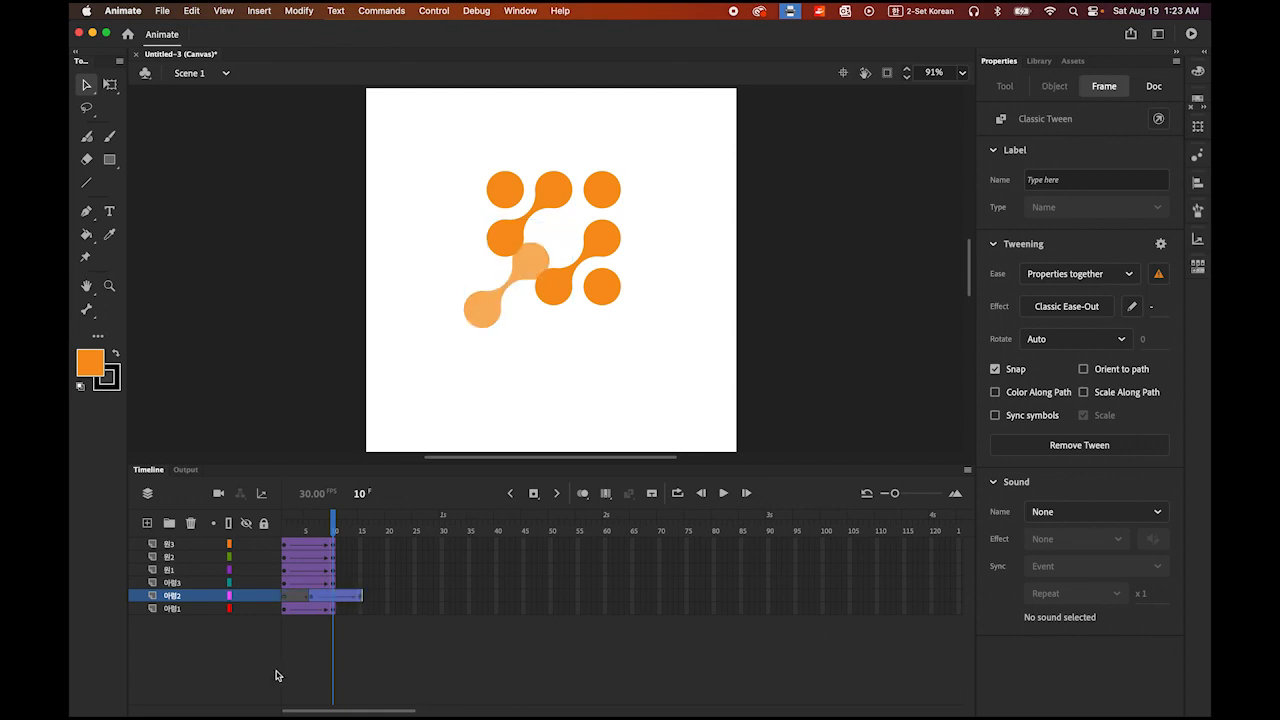
{"action": "left_click", "coordinate": [186, 584]}
{"action": "left_click_drag", "start_coordinate": [317, 583], "coordinate": [394, 573]}
- Stagger the circle tweens so that 원1 starts at frame 16, 원2 at frame 21 and 원3 at frame 26
{"action": "left_click", "coordinate": [194, 571]}
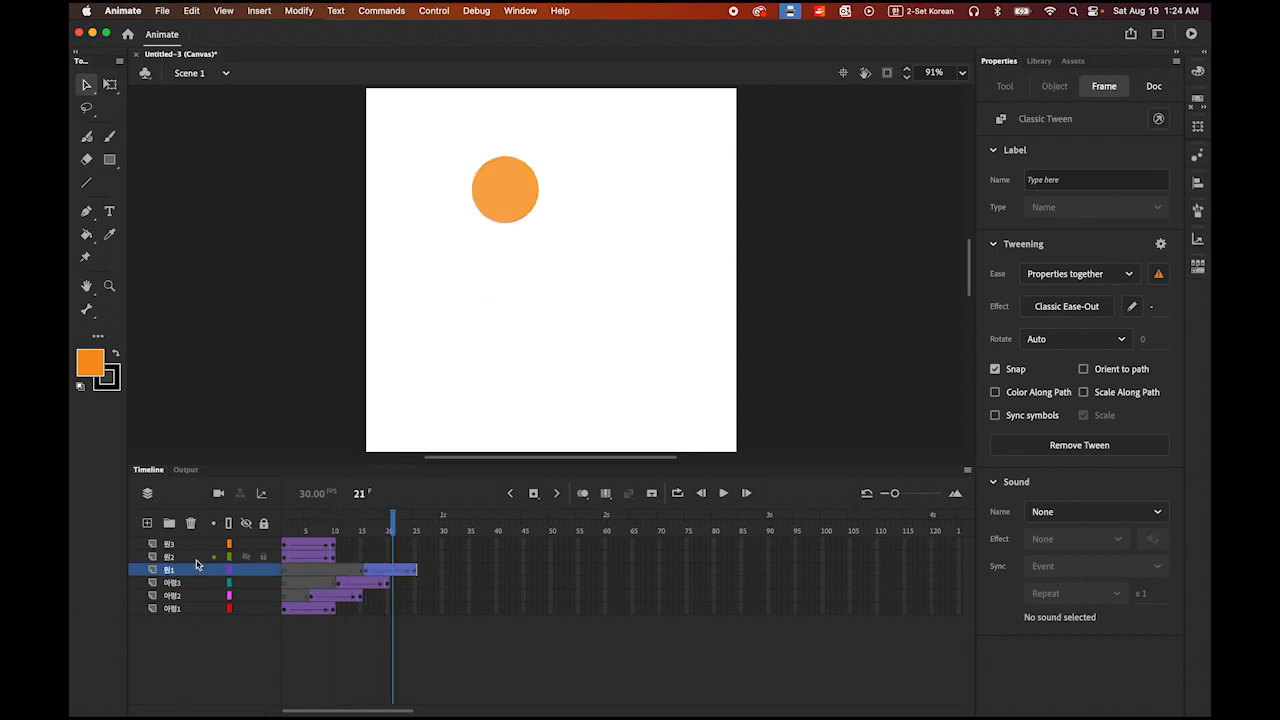
{"action": "left_click", "coordinate": [195, 559]}
{"action": "left_click_drag", "start_coordinate": [318, 559], "coordinate": [425, 565]}
{"action": "left_click", "coordinate": [187, 545]}
{"action": "left_click_drag", "start_coordinate": [329, 547], "coordinate": [437, 548]}
{"action": "left_click_drag", "start_coordinate": [443, 548], "coordinate": [448, 548]}
{"action": "left_click", "coordinate": [719, 493]}
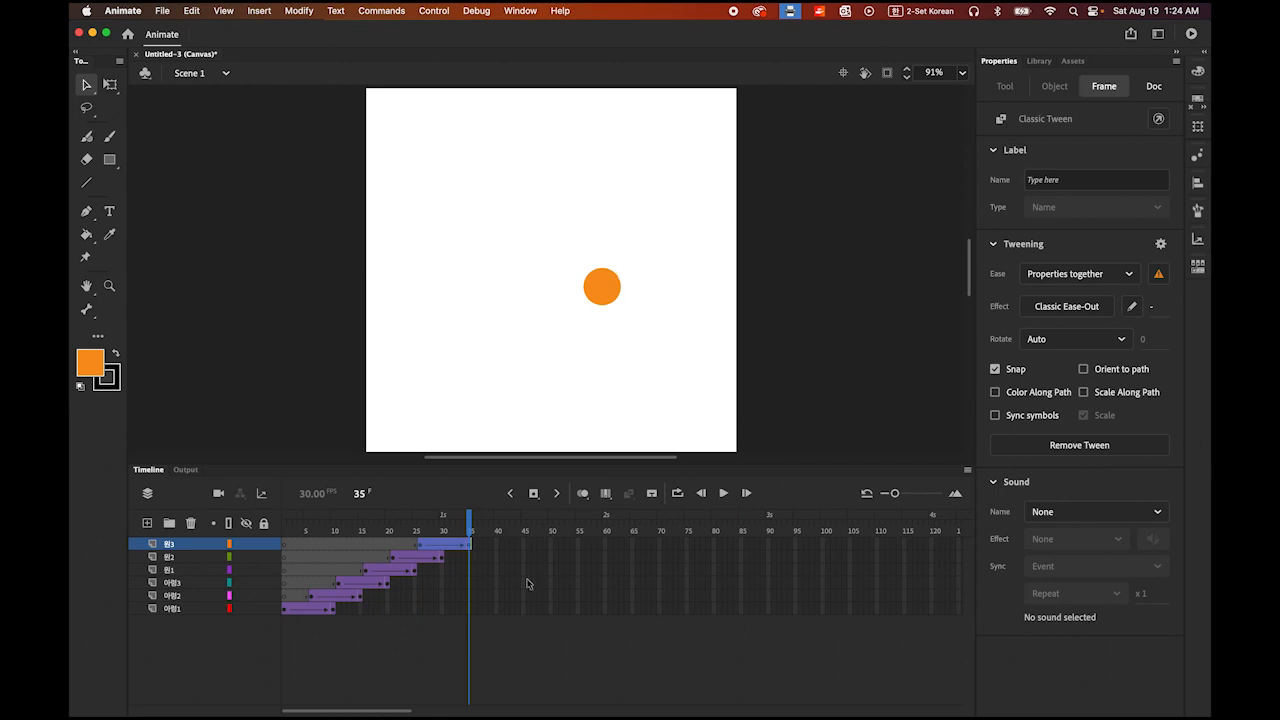
- Insert keyframes at frame 35 on the five layers from 원2 down to 아령1, and play the animation
{"action": "left_click", "coordinate": [470, 559]}
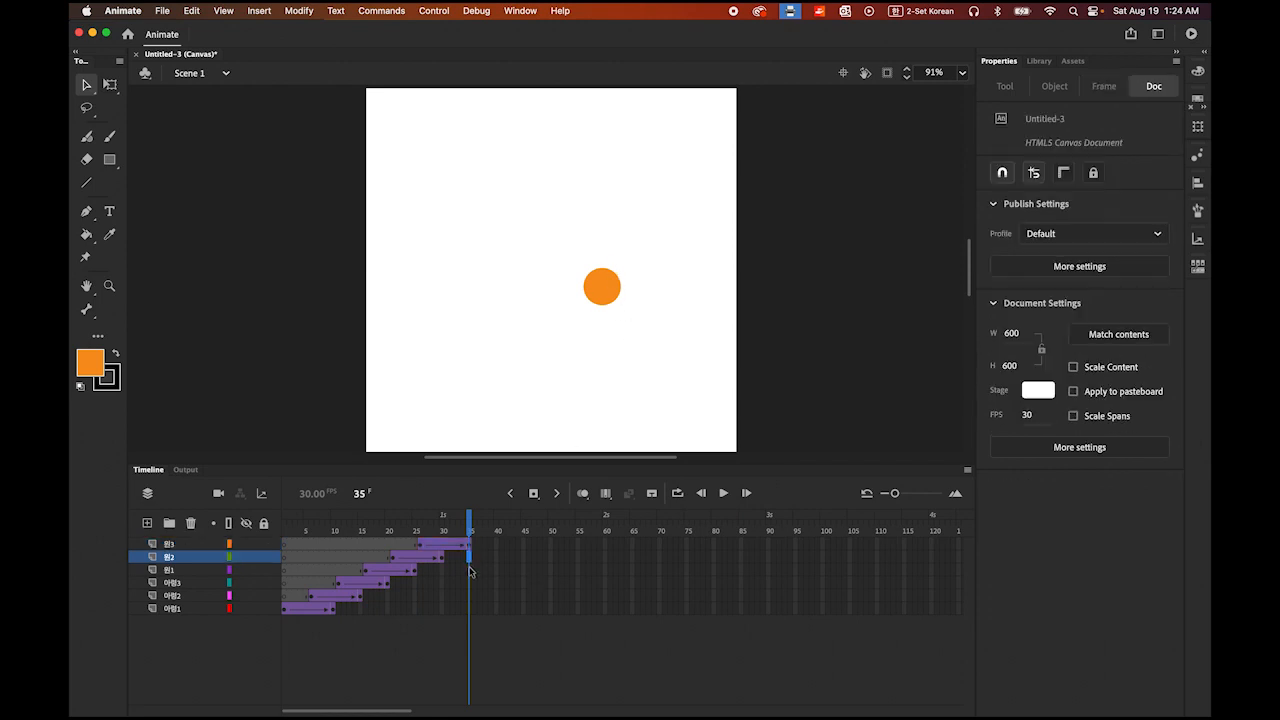
{"action": "left_click", "coordinate": [438, 530]}
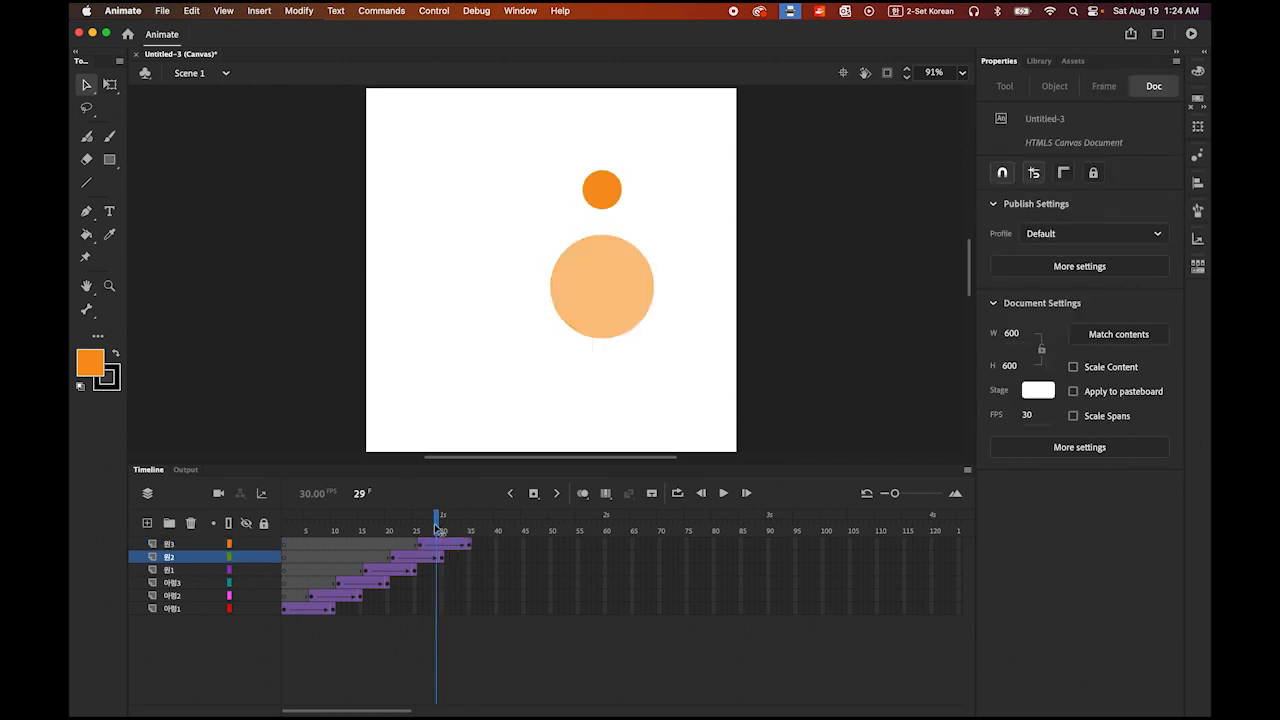
{"action": "left_click_drag", "start_coordinate": [438, 530], "coordinate": [480, 534]}
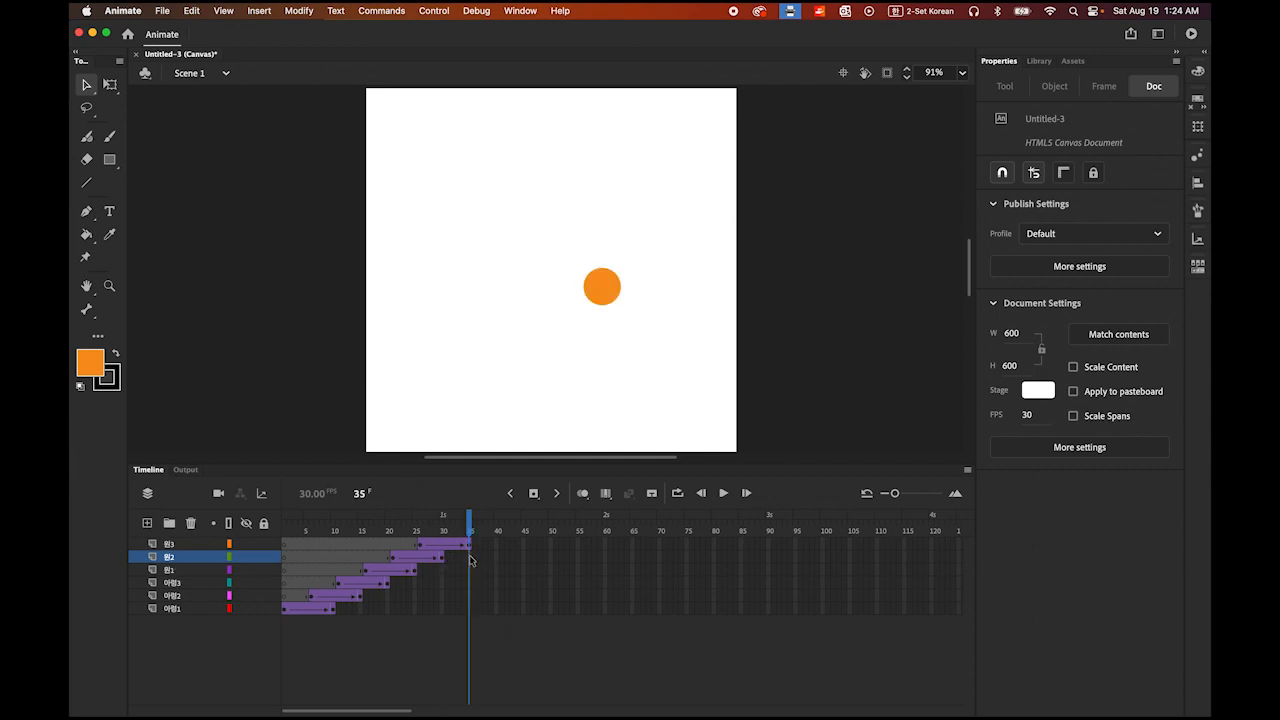
{"action": "left_click_drag", "start_coordinate": [471, 560], "coordinate": [472, 562]}
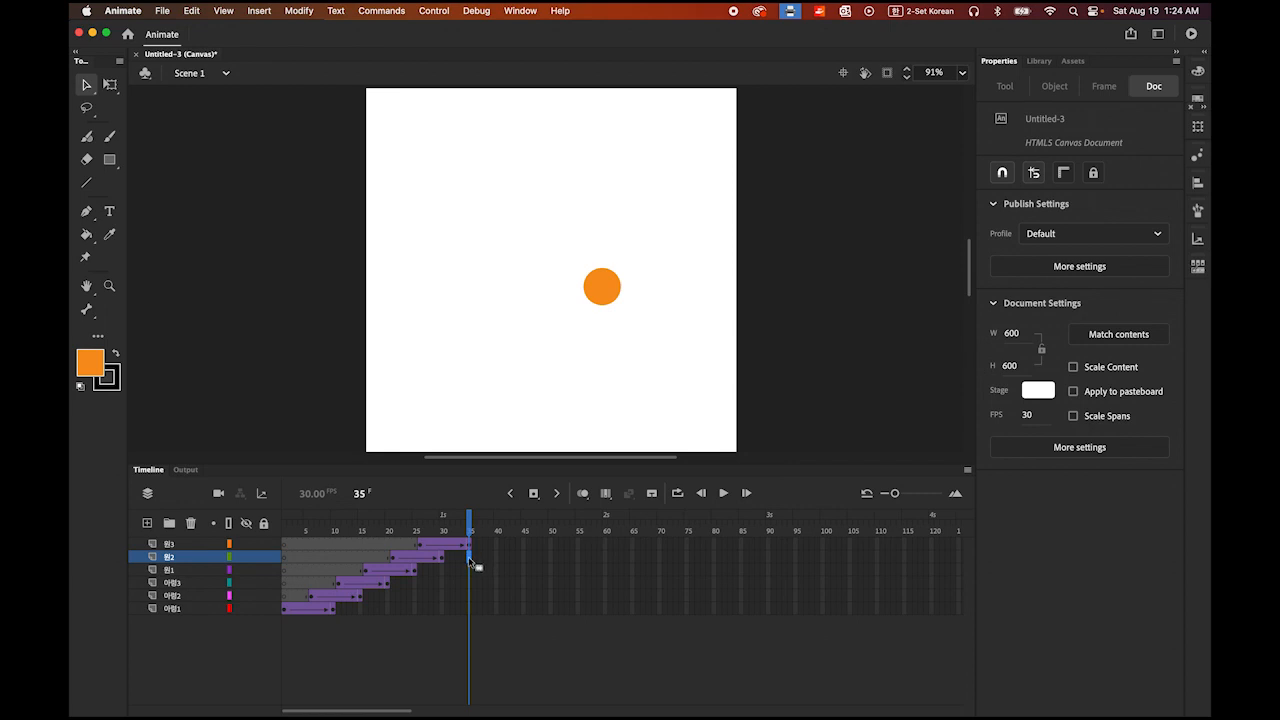
{"action": "left_click", "coordinate": [469, 610]}
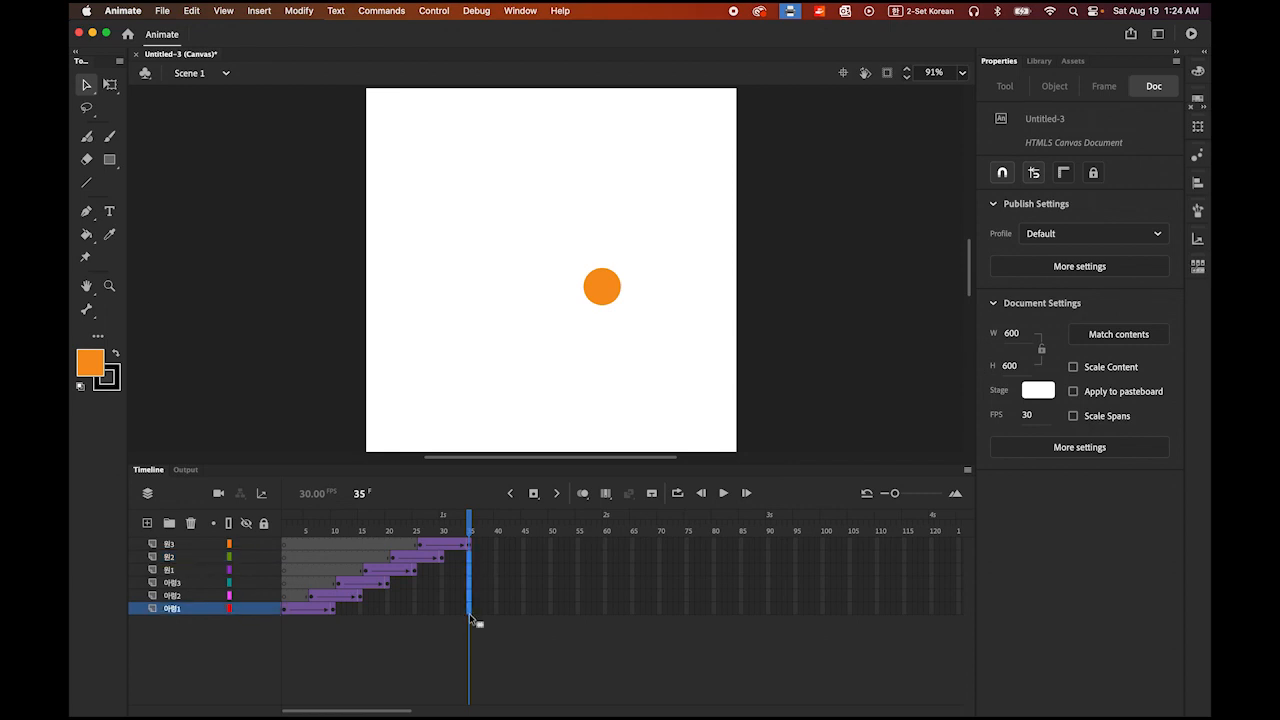
{"action": "left_click", "coordinate": [534, 493]}
{"action": "left_click", "coordinate": [723, 494]}
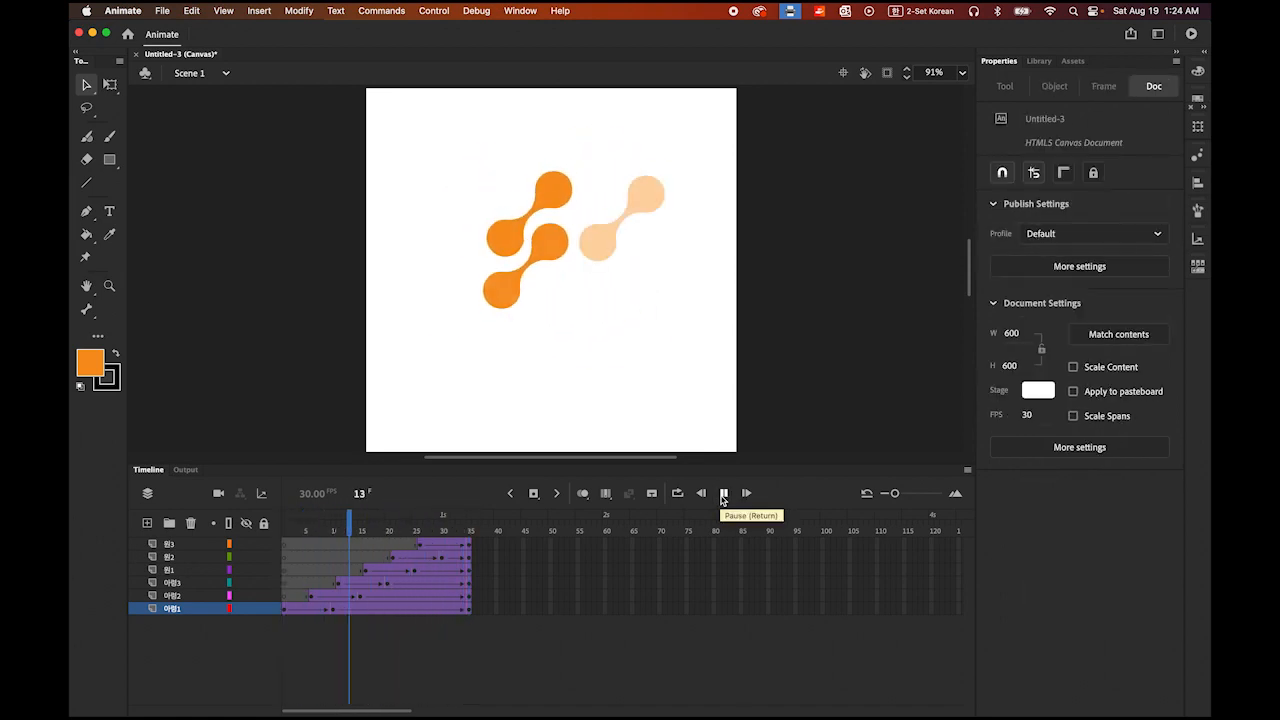
{"action": "left_click", "coordinate": [723, 494]}
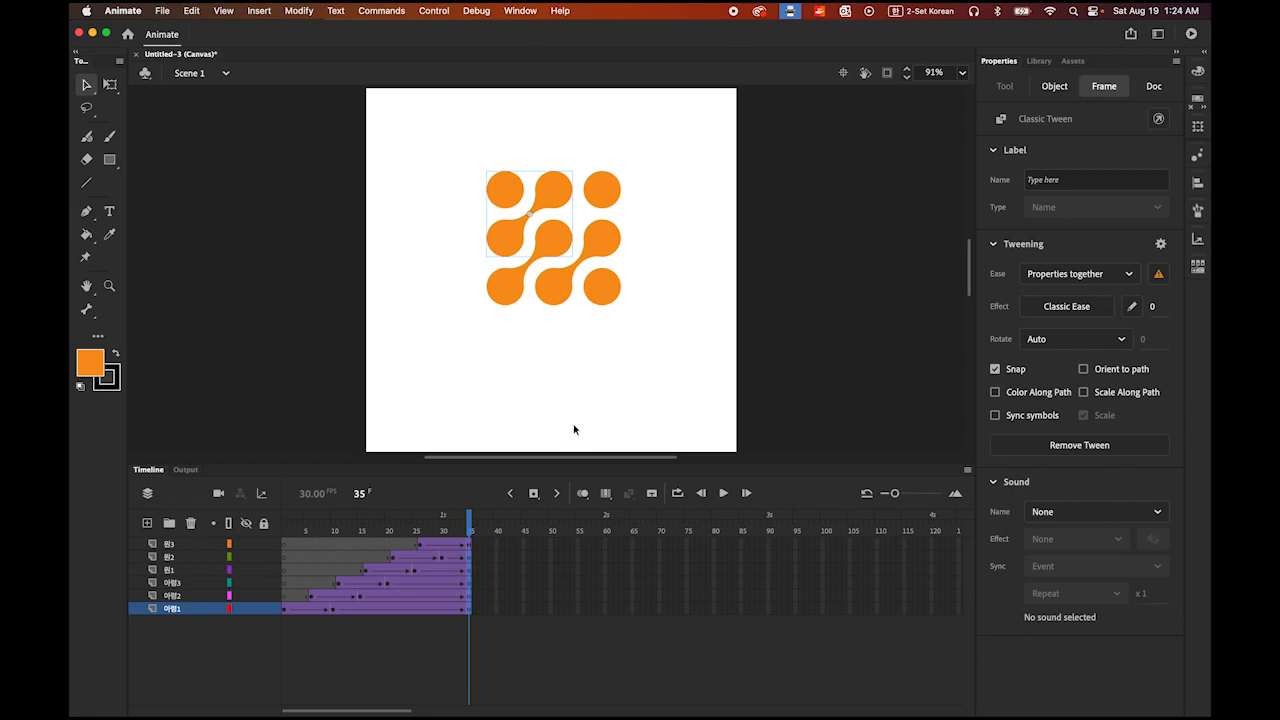
- Add a new layer above the 원3 layer, keeping the playhead at frame 35
{"action": "left_click", "coordinate": [168, 546]}
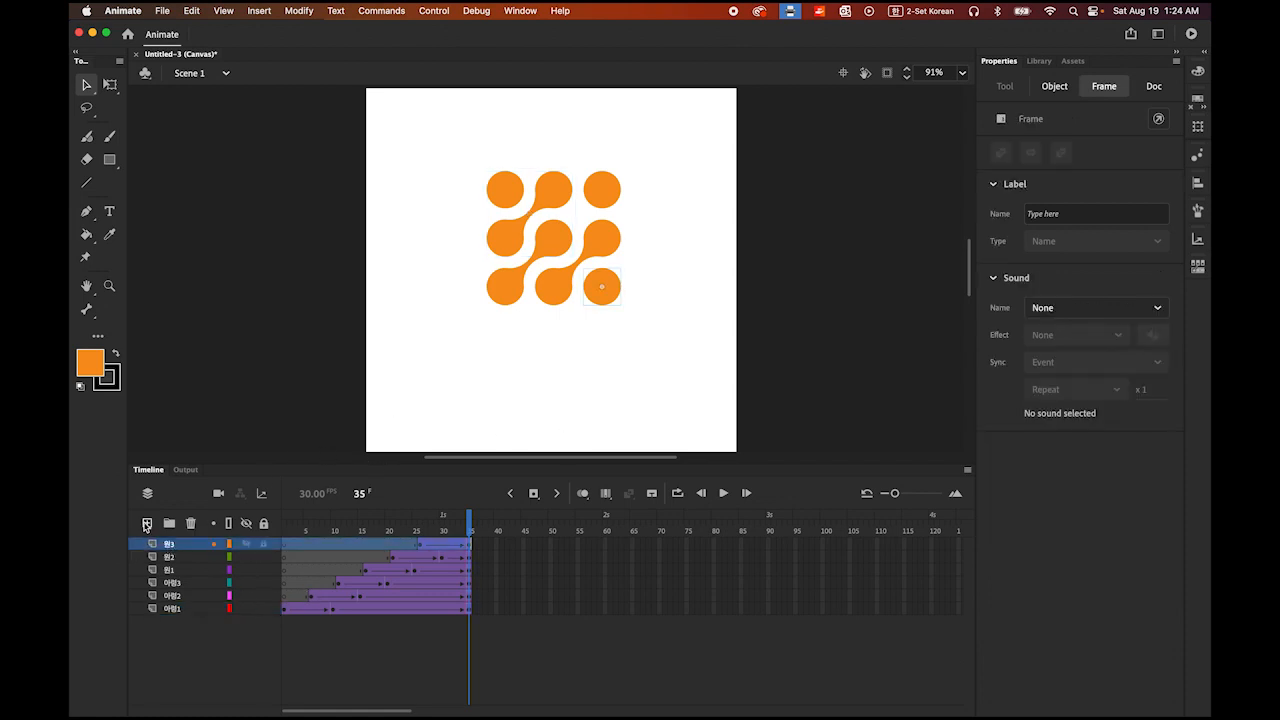
{"action": "left_click", "coordinate": [146, 524]}
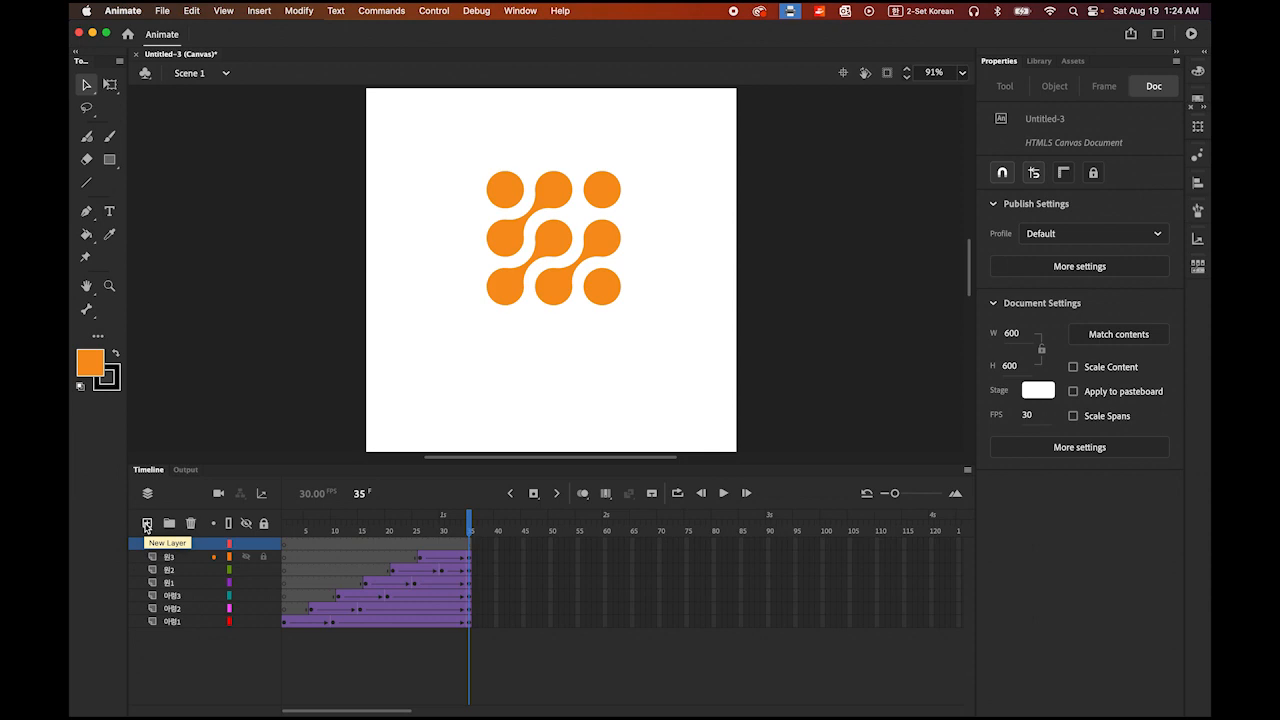
{"action": "mouse_move", "coordinate": [469, 528]}
{"action": "left_mouse_down"}
{"action": "mouse_move", "coordinate": [442, 529]}
{"action": "mouse_move", "coordinate": [480, 530]}
{"action": "left_mouse_up"}
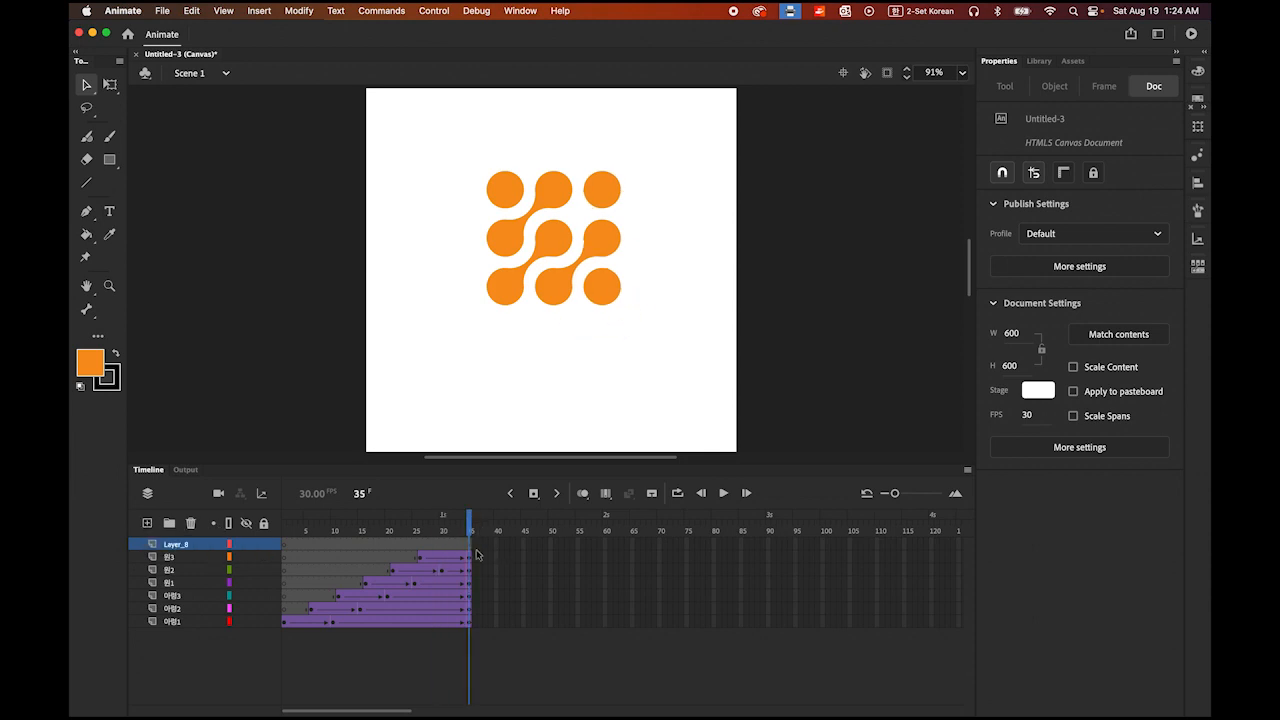
- Insert a keyframe at frame 35 on Layer_8 and start a static text object just below the logo
{"action": "left_click", "coordinate": [470, 546]}
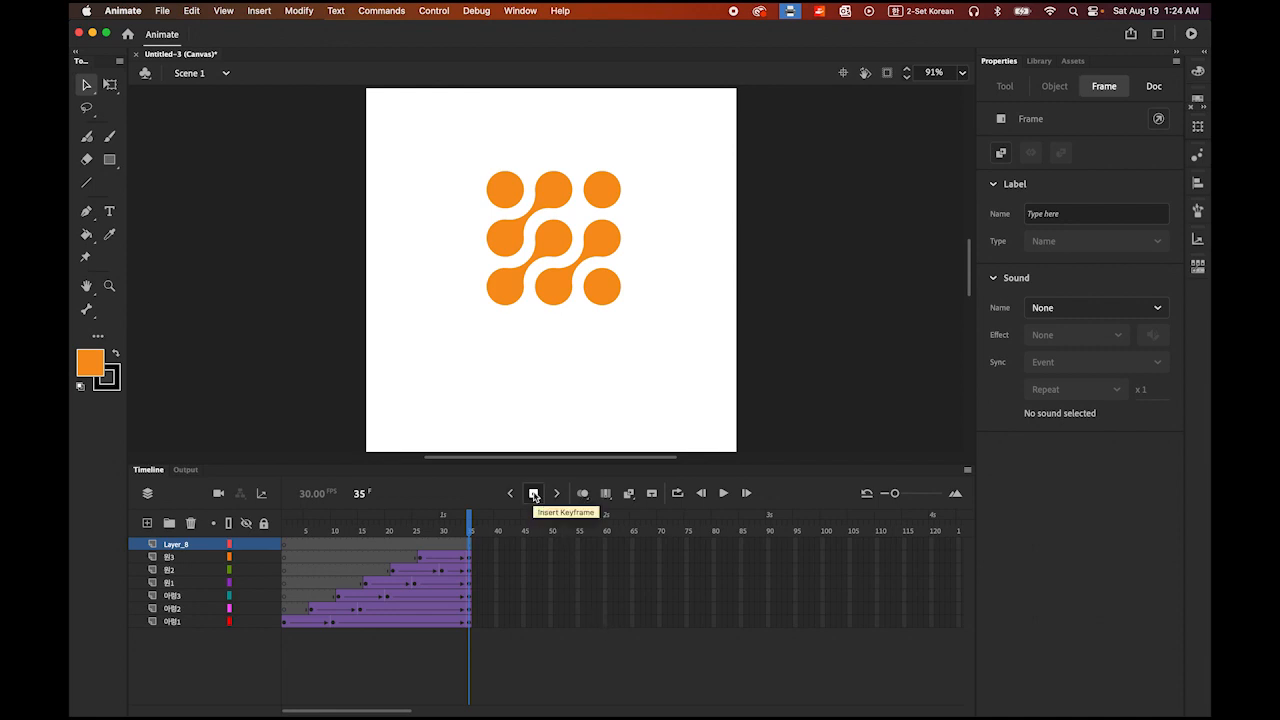
{"action": "left_click", "coordinate": [534, 493]}
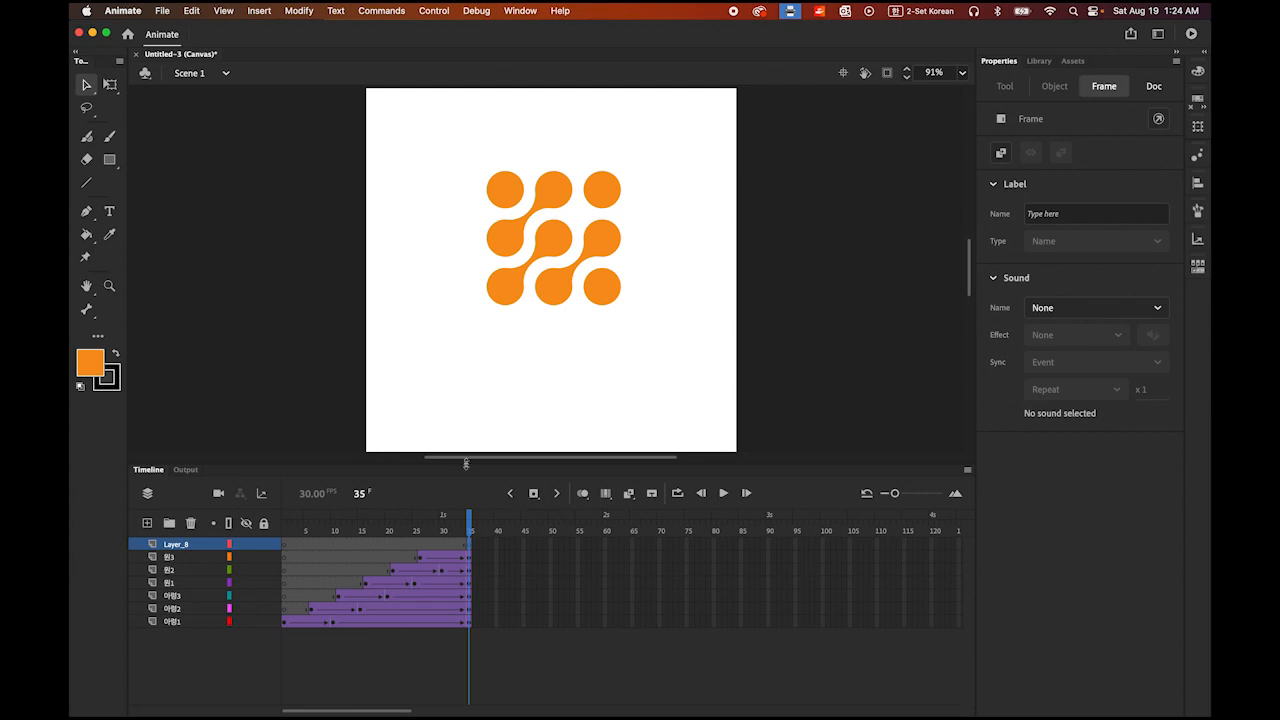
{"action": "left_click", "coordinate": [109, 211]}
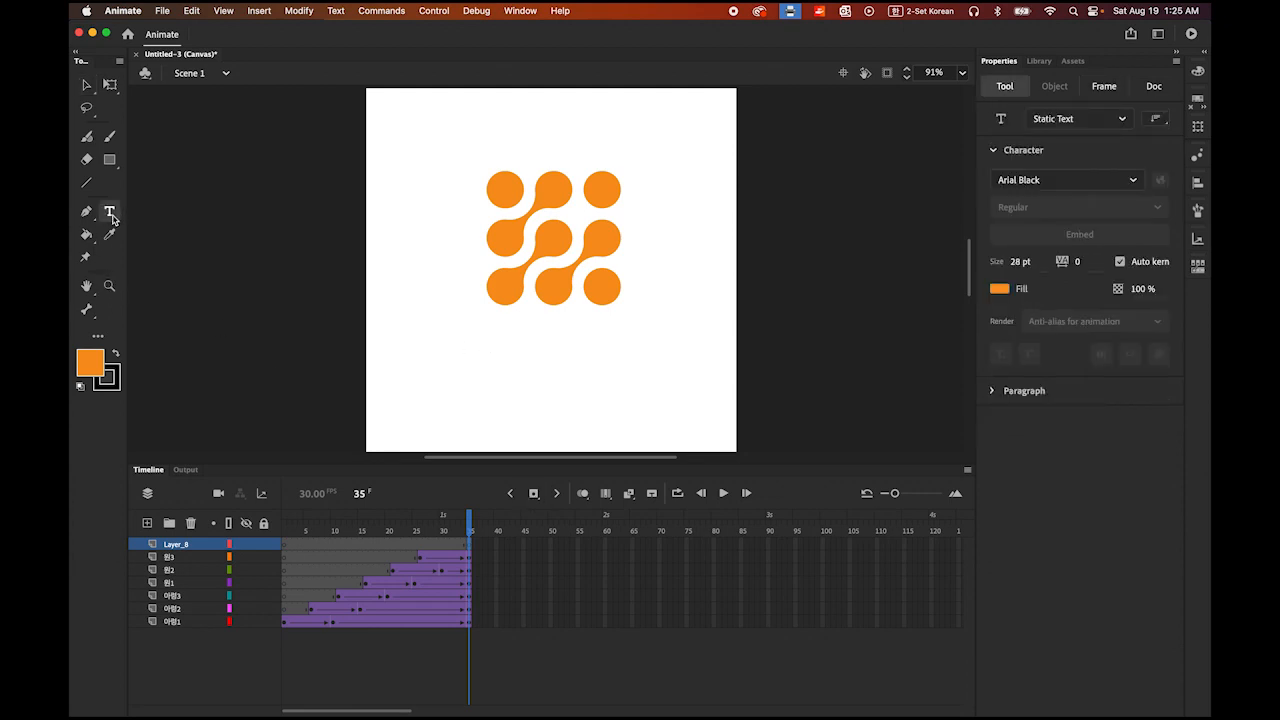
{"action": "left_click", "coordinate": [496, 348]}
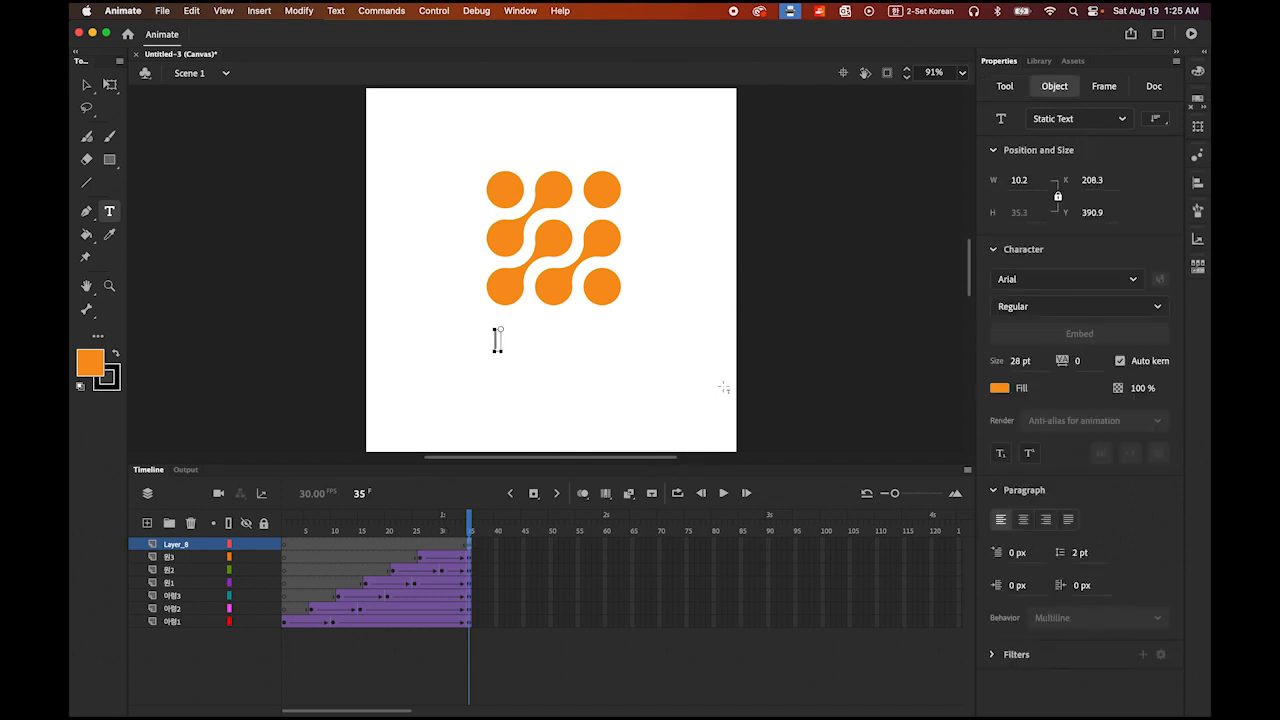
{"action": "type", "text": "ㅆㄸ초"}
{"action": "key", "text": "BackSpace"}
{"action": "key", "text": "BackSpace"}
{"action": "key", "text": "BackSpace"}
{"action": "key", "text": "BackSpace"}
- Switch the keyboard input language to U.S. English and enter TECHCOMPANY in the new text object
{"action": "left_click", "coordinate": [921, 11]}
{"action": "left_click", "coordinate": [918, 29]}
{"action": "type", "text": "TE"}
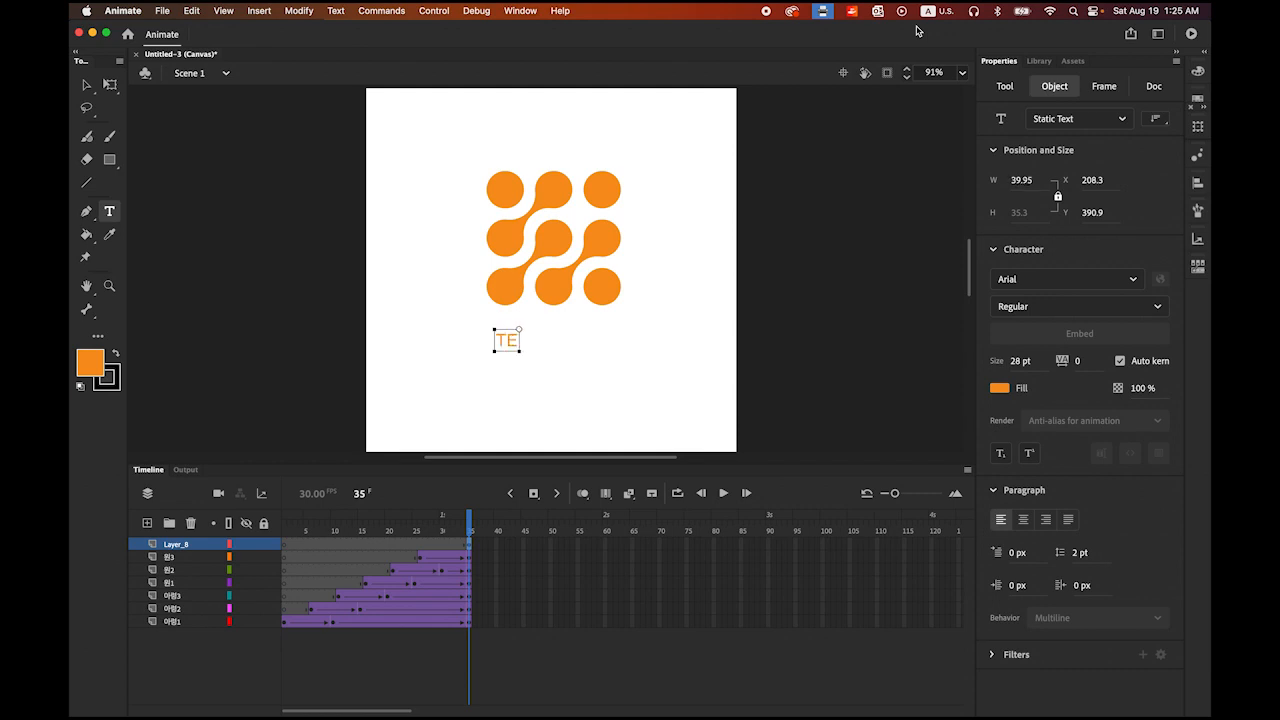
{"action": "type", "text": "CHCOMPA"}
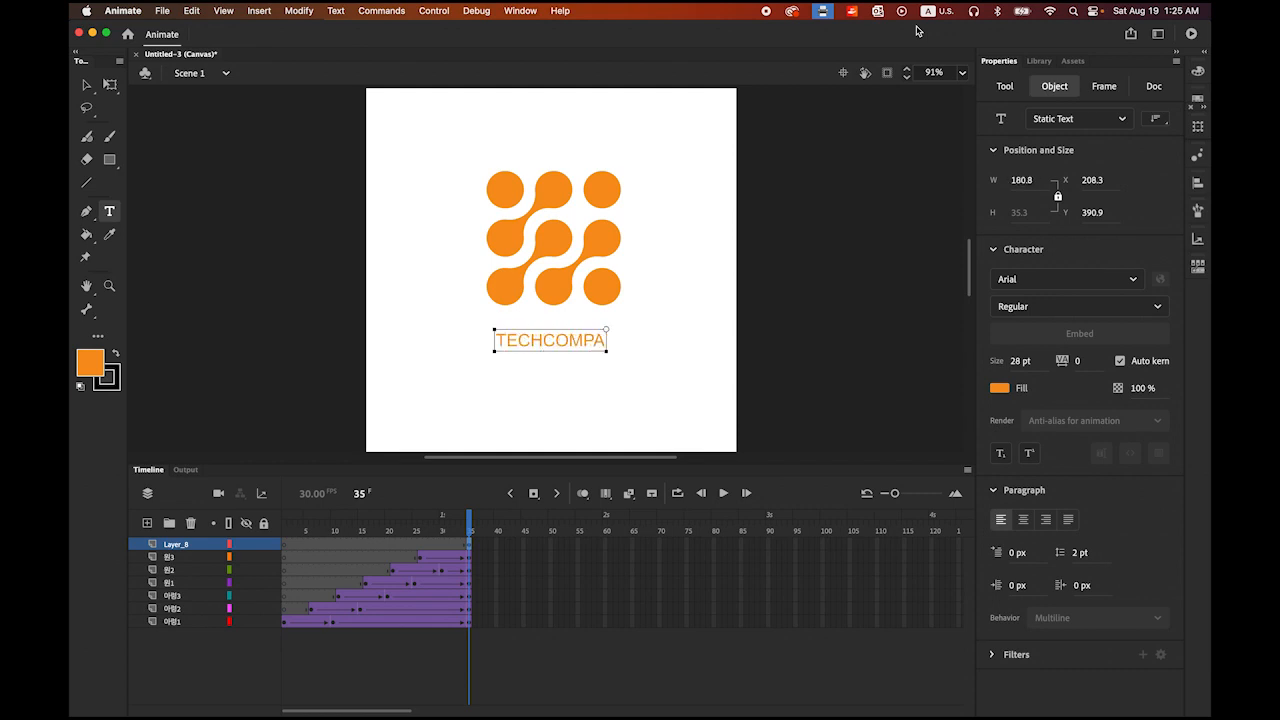
{"action": "type", "text": "NY"}
- Format the TECH part of the text in Arial Black with a blue fill
{"action": "left_click_drag", "start_coordinate": [541, 340], "coordinate": [468, 337]}
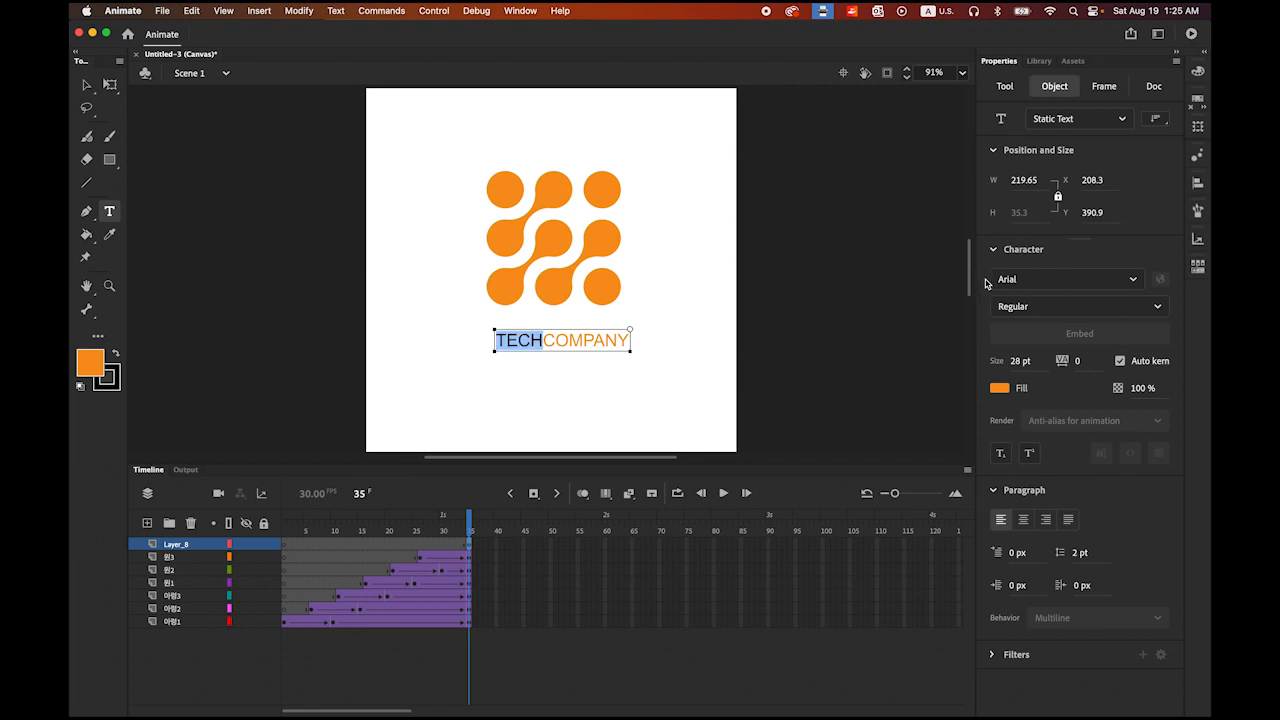
{"action": "left_click", "coordinate": [1135, 283]}
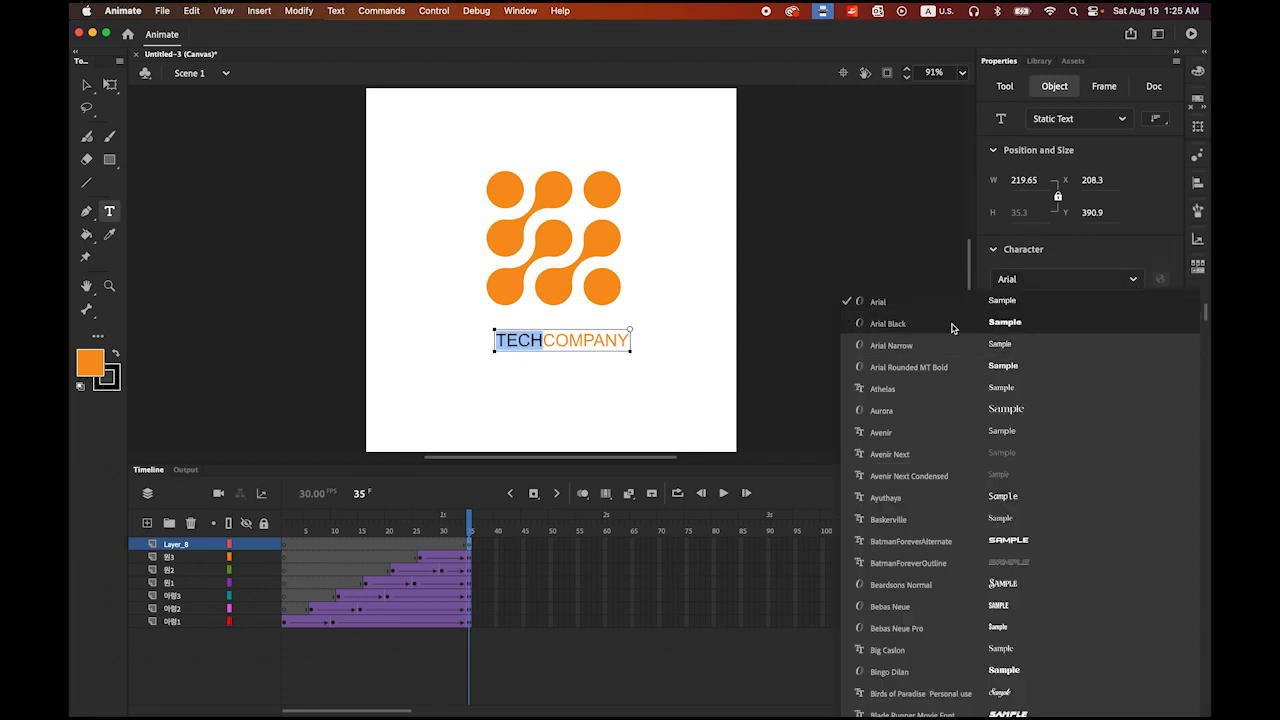
{"action": "left_click", "coordinate": [888, 323]}
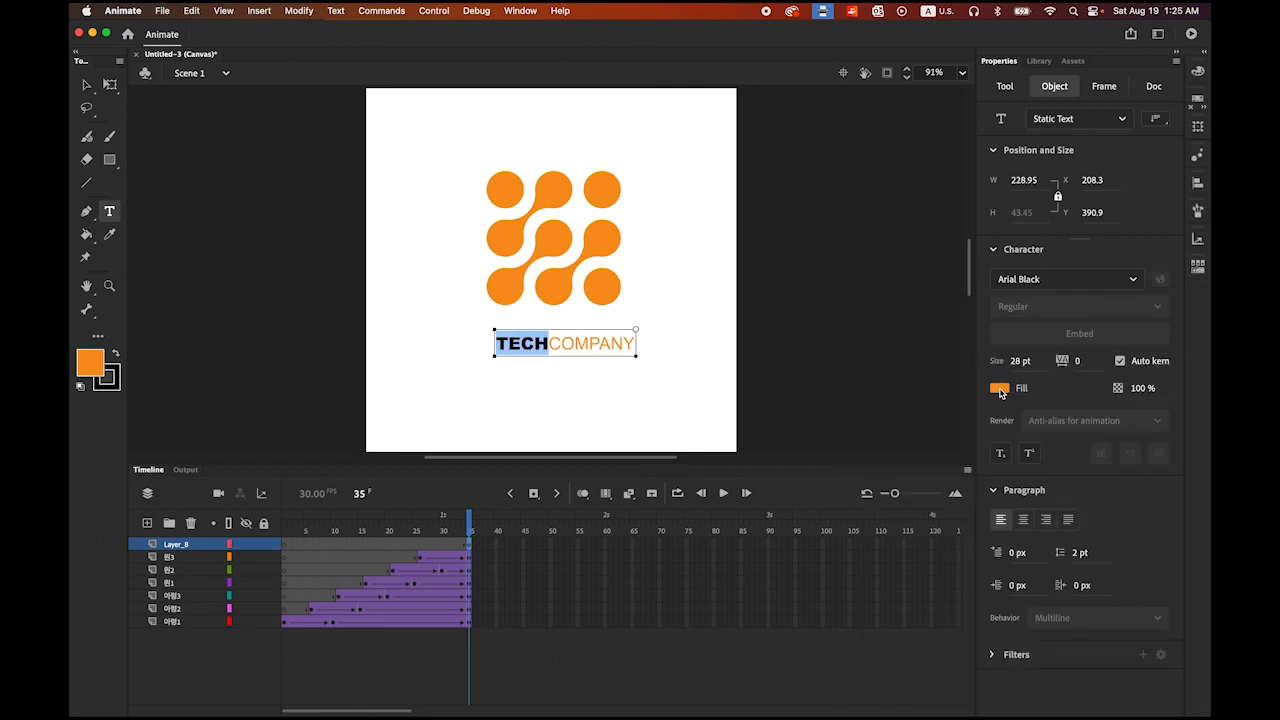
{"action": "left_click", "coordinate": [1000, 389]}
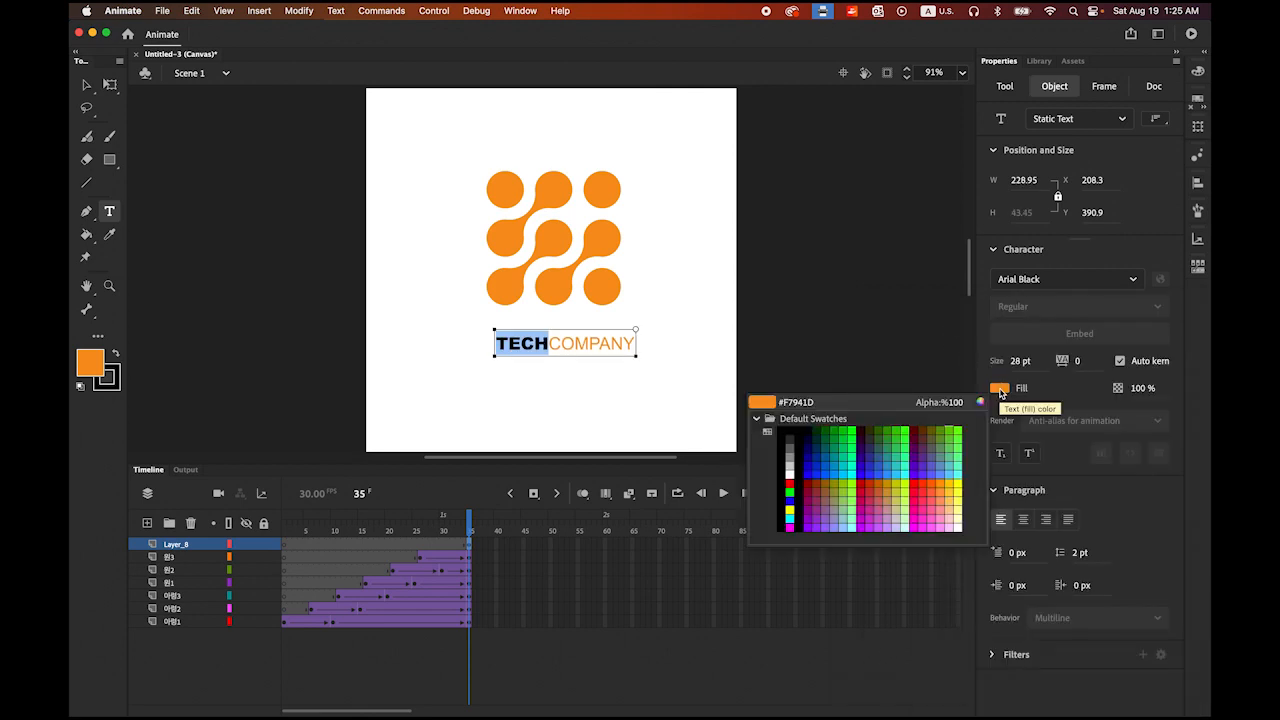
{"action": "left_click", "coordinate": [815, 470]}
- Give the COMPANY part of the text a light blue fill and finish editing the text
{"action": "left_click_drag", "start_coordinate": [550, 343], "coordinate": [706, 362]}
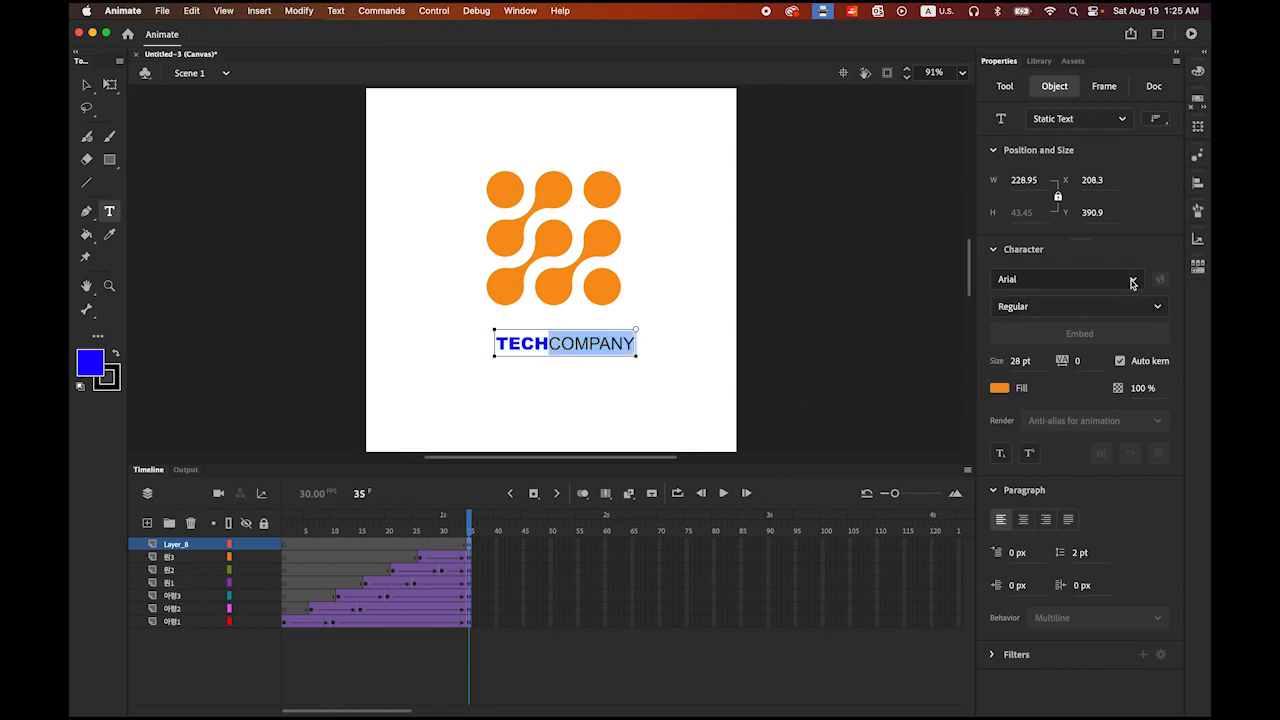
{"action": "left_click", "coordinate": [1004, 390]}
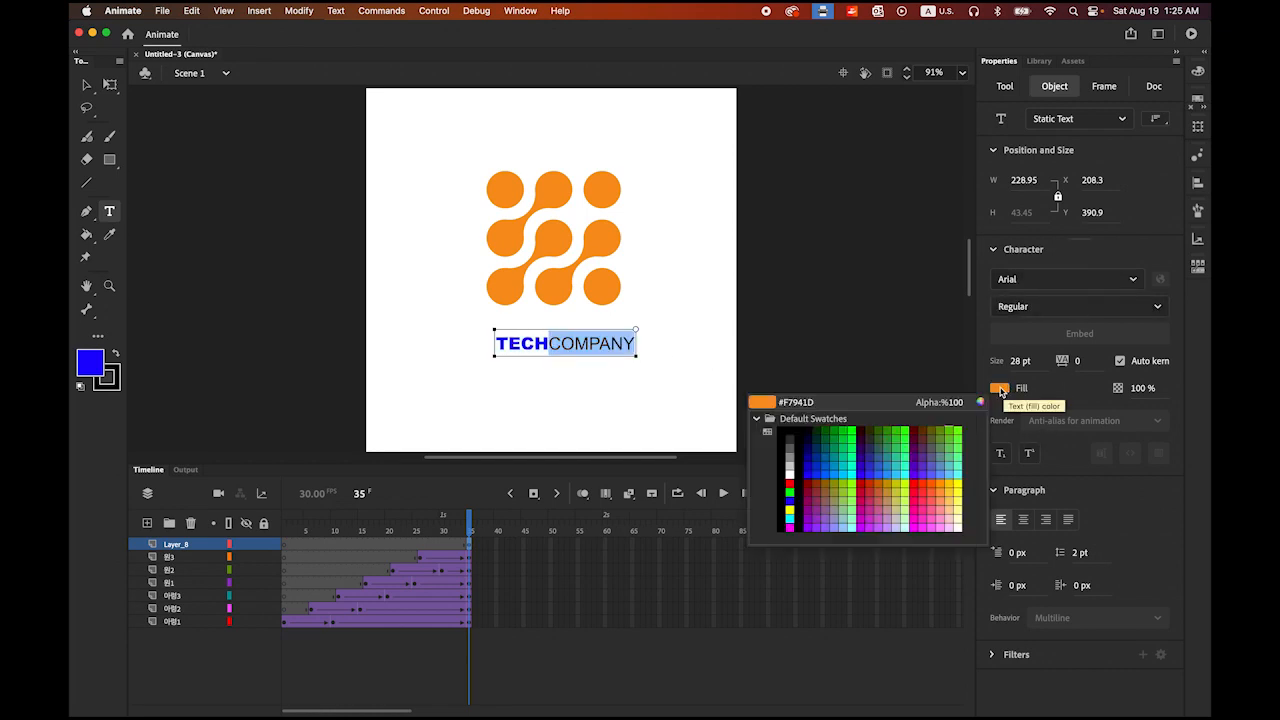
{"action": "left_click", "coordinate": [848, 472]}
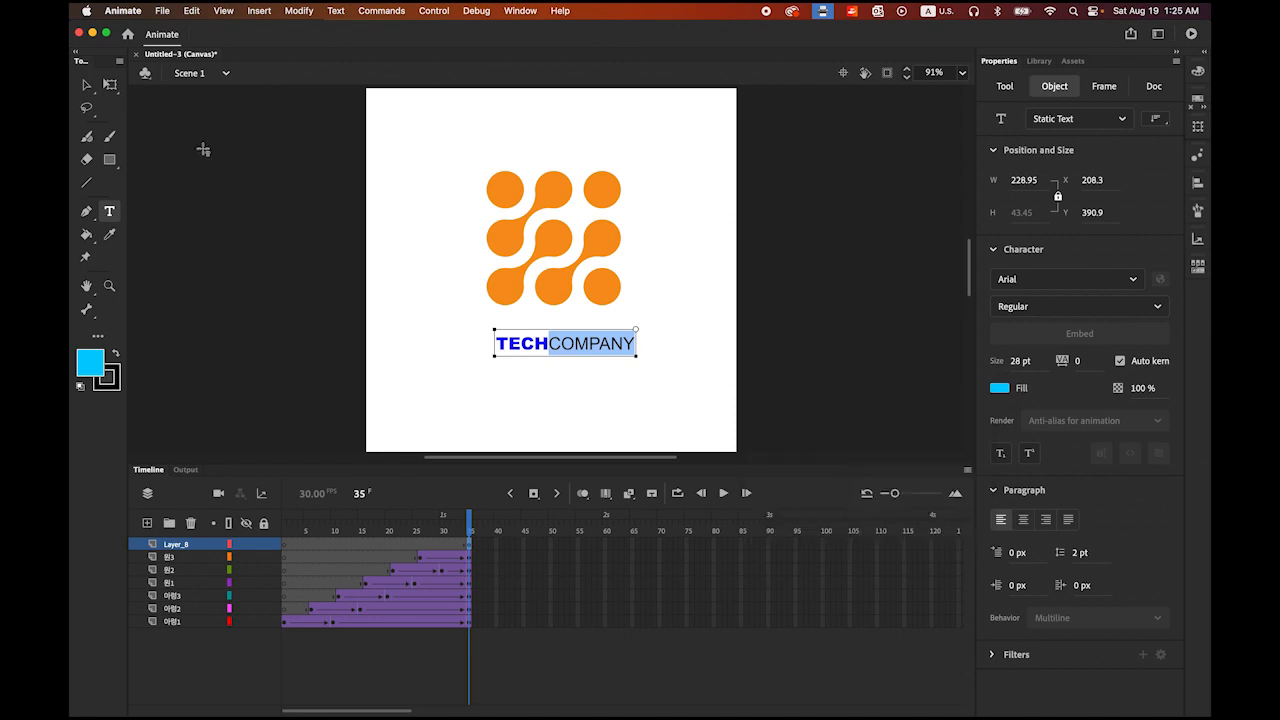
{"action": "left_click", "coordinate": [86, 84]}
{"action": "left_click", "coordinate": [243, 217]}
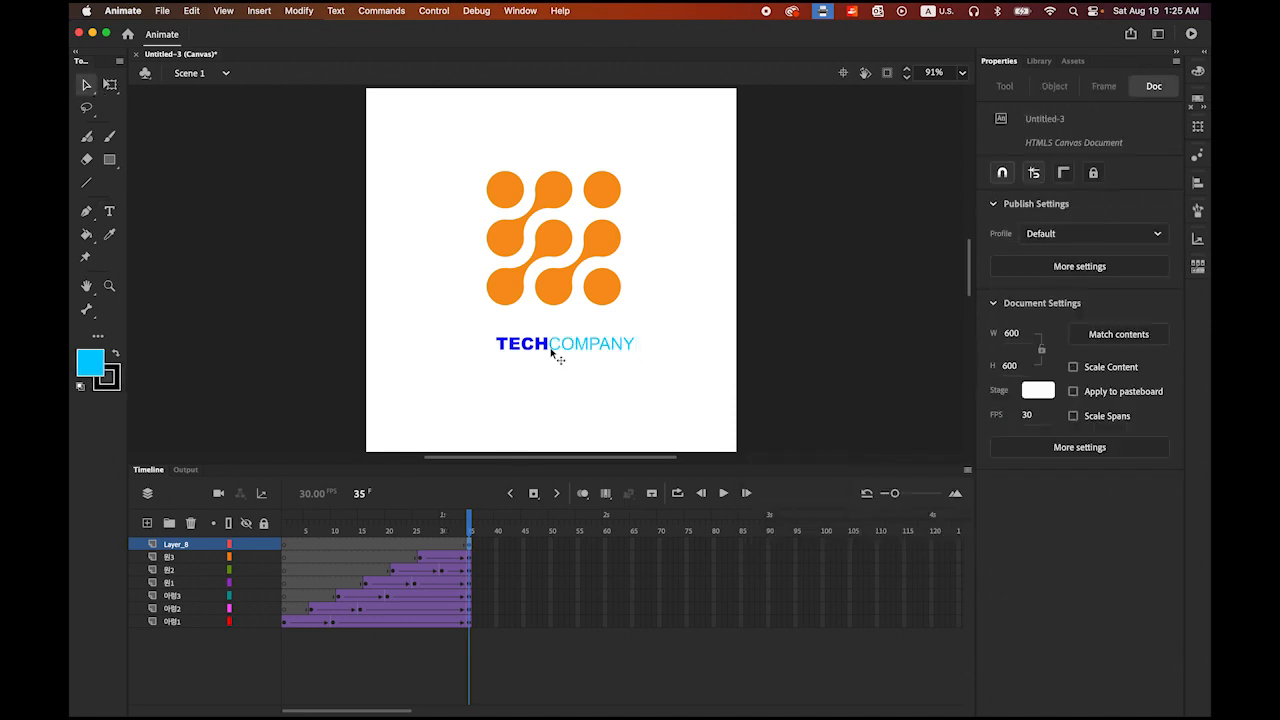
- Move the TECHCOMPANY text up close beneath the logo and set its font size to 26 pt
{"action": "left_click_drag", "start_coordinate": [557, 357], "coordinate": [540, 338]}
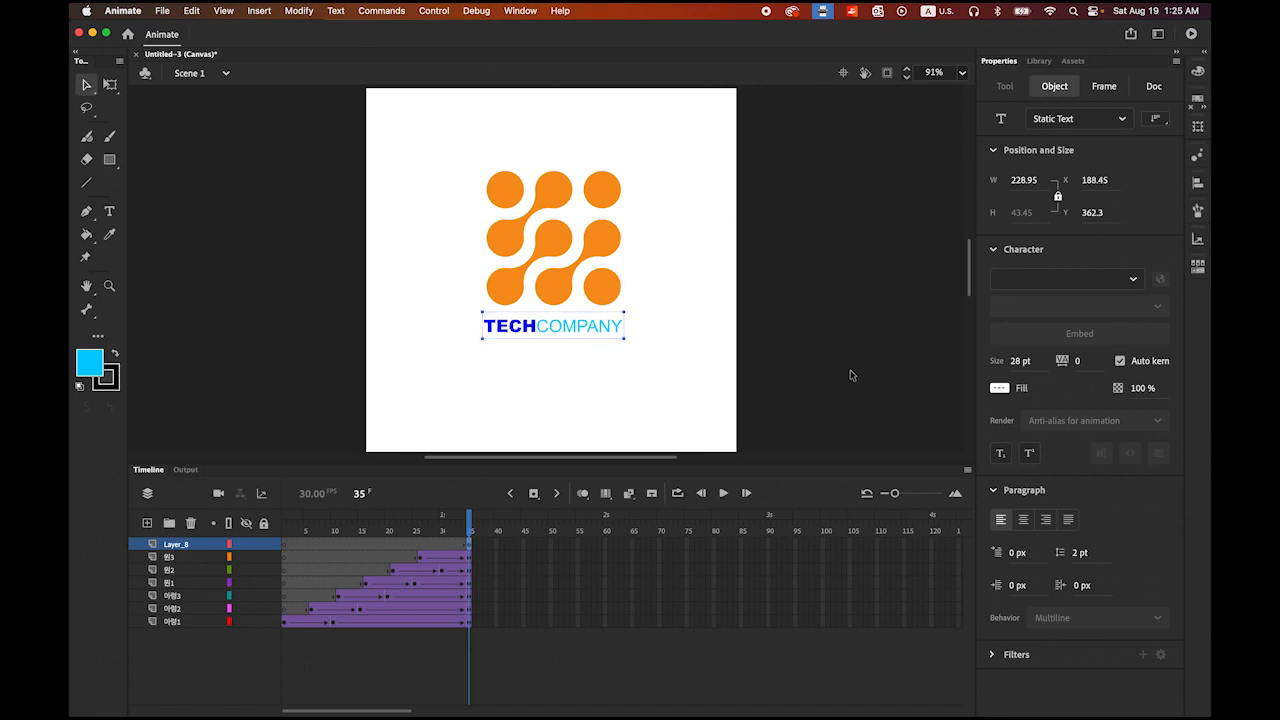
{"action": "left_click", "coordinate": [1021, 362]}
{"action": "type", "text": "26"}
{"action": "key", "text": "Return"}
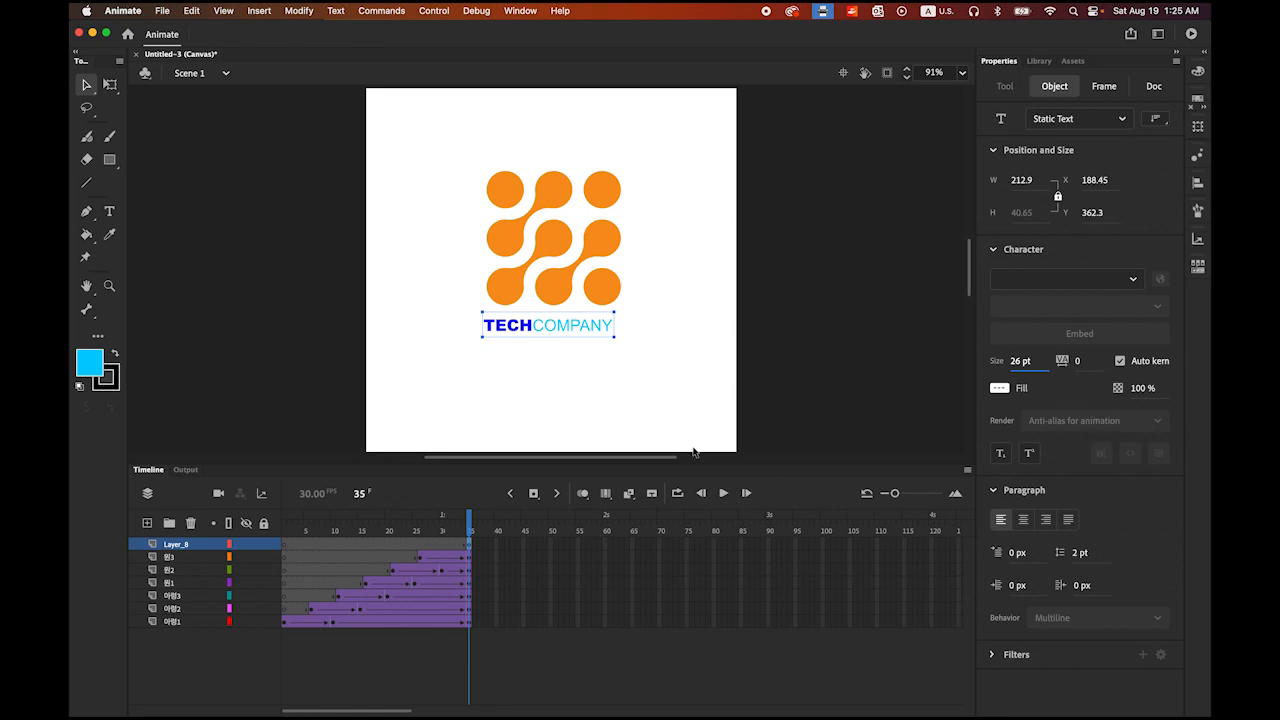
- Align the TECHCOMPANY text horizontally under the logo at X 195.5
{"action": "left_click_drag", "start_coordinate": [551, 324], "coordinate": [558, 325]}
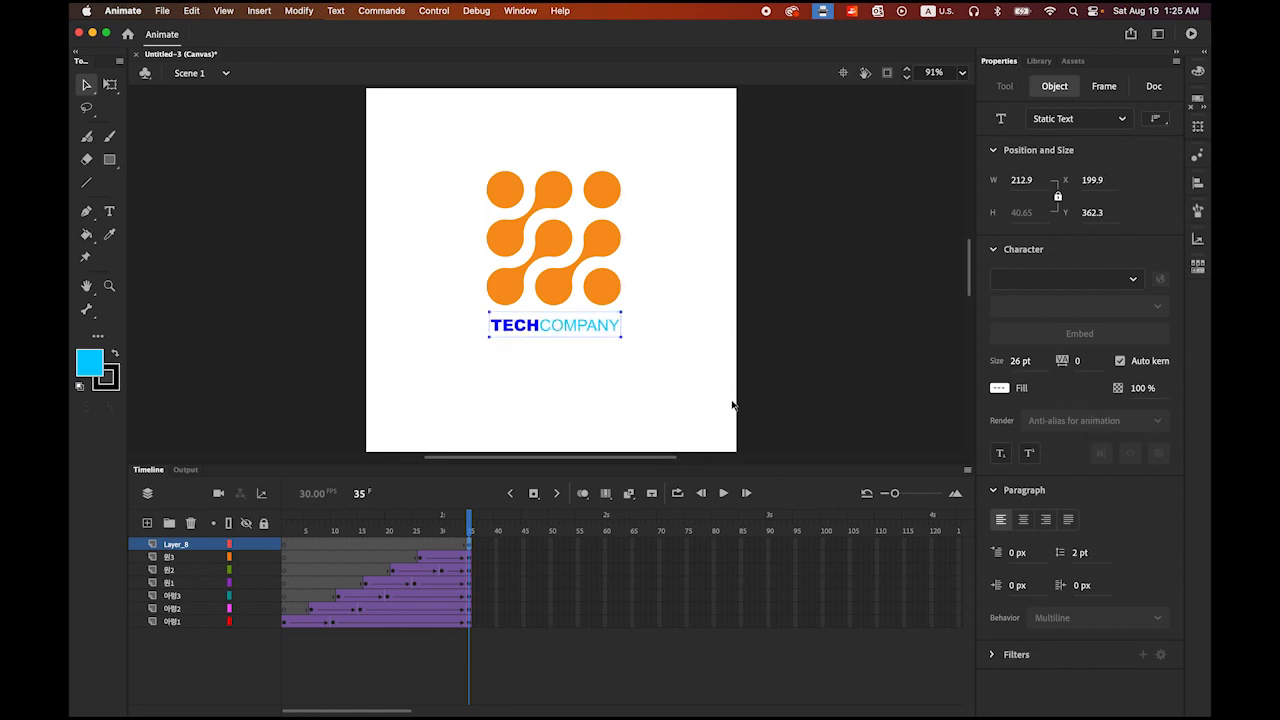
{"action": "key", "text": "Left"}
{"action": "key", "text": "Left"}
{"action": "key", "text": "Left"}
{"action": "key", "text": "Left"}
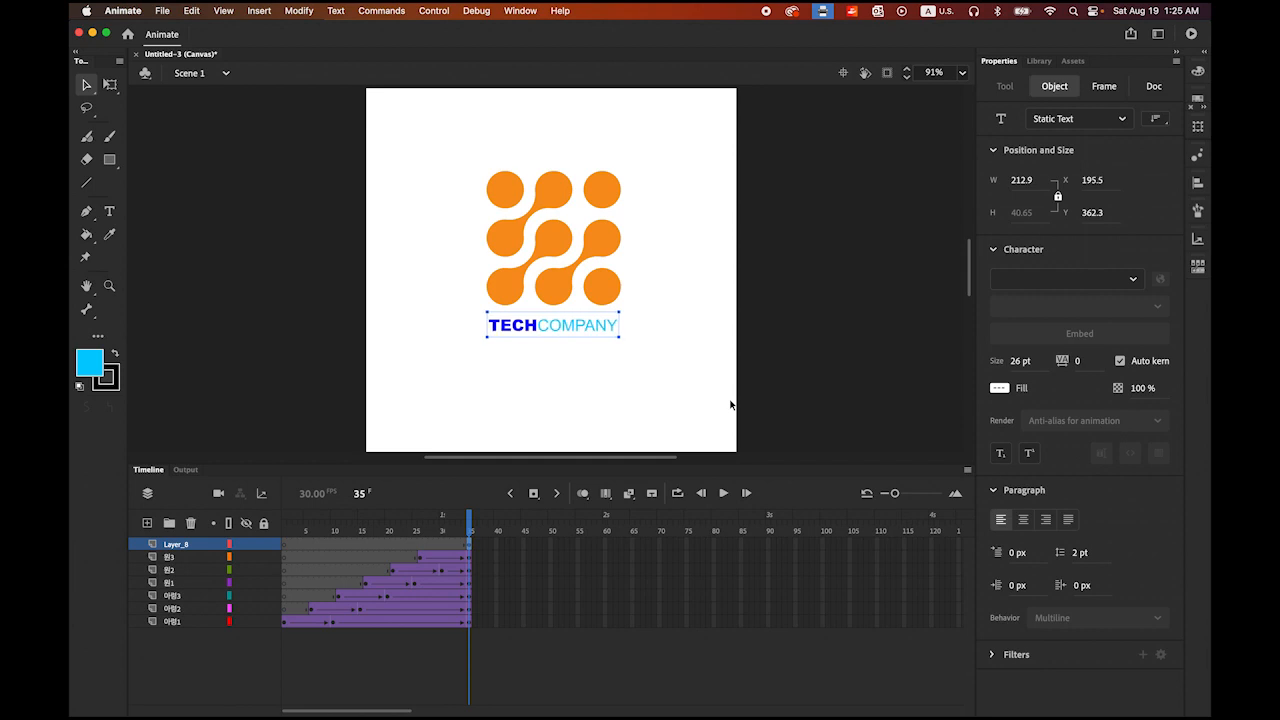
{"action": "left_click", "coordinate": [547, 410]}
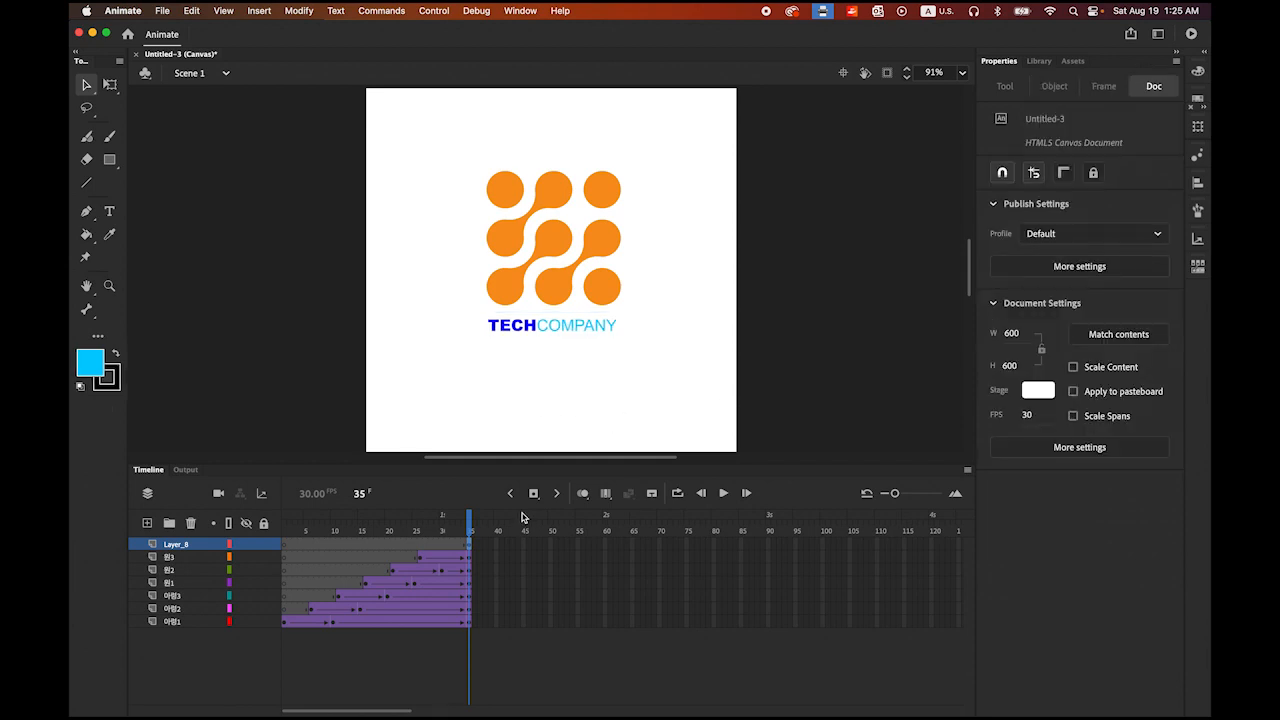
- Nudge the TECHCOMPANY text up to Y 355.7, closer to the logo
{"action": "left_click_drag", "start_coordinate": [468, 519], "coordinate": [472, 583]}
{"action": "left_click", "coordinate": [551, 327]}
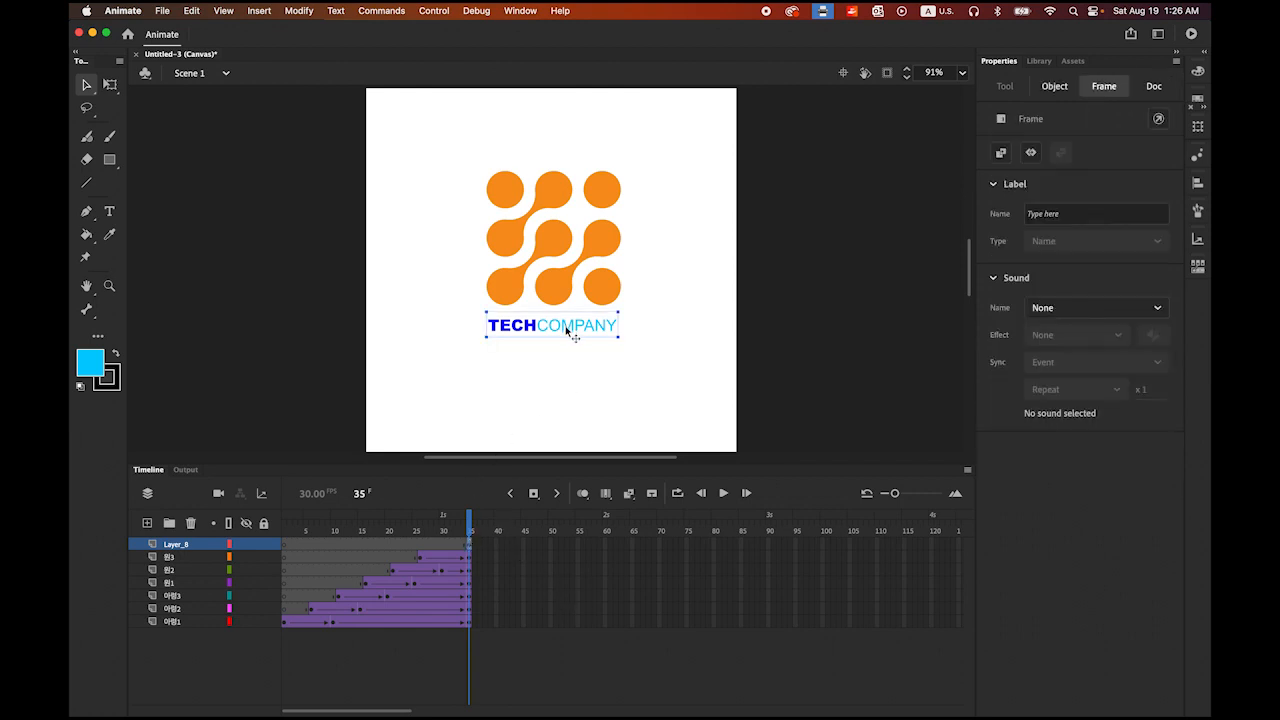
{"action": "left_click", "coordinate": [566, 331]}
{"action": "key", "text": "Up"}
{"action": "key", "text": "Up"}
{"action": "key", "text": "Up"}
{"action": "key", "text": "Up"}
{"action": "key", "text": "Up"}
{"action": "key", "text": "Up"}
{"action": "key", "text": "Up"}
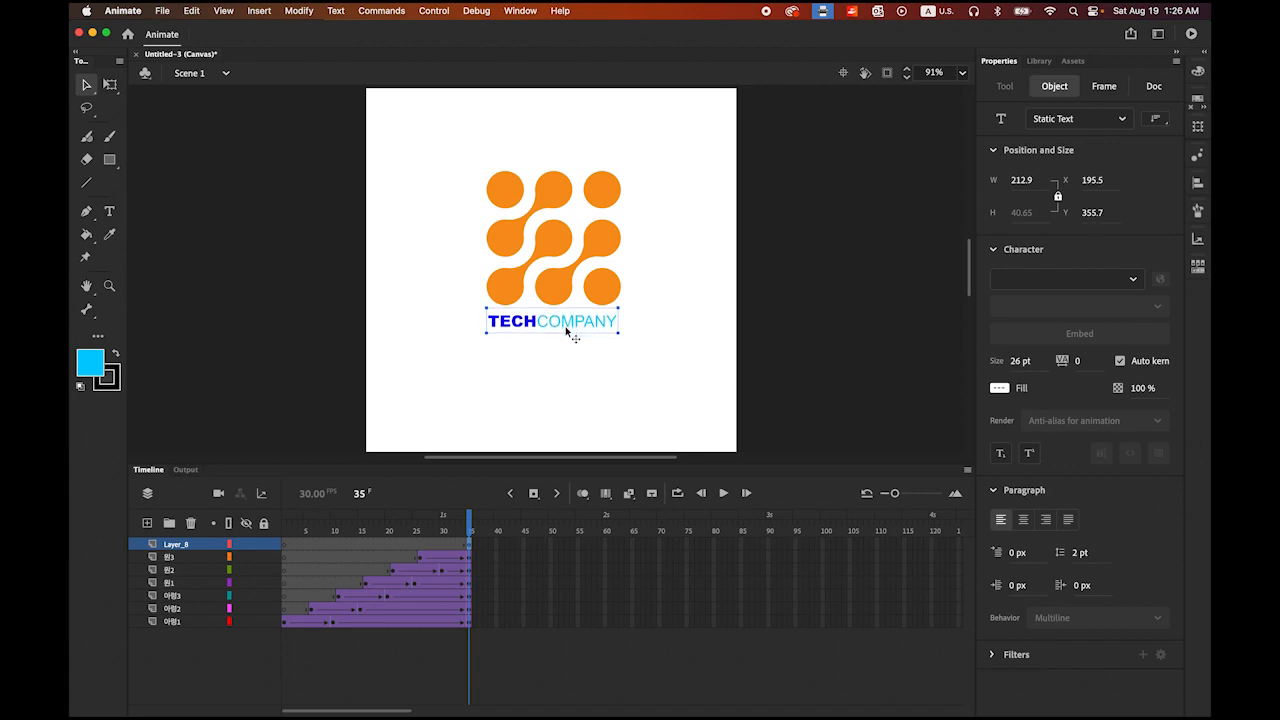
- Break the TECHCOMPANY text apart into single letters and distribute them to separate layers
{"action": "left_click", "coordinate": [472, 546]}
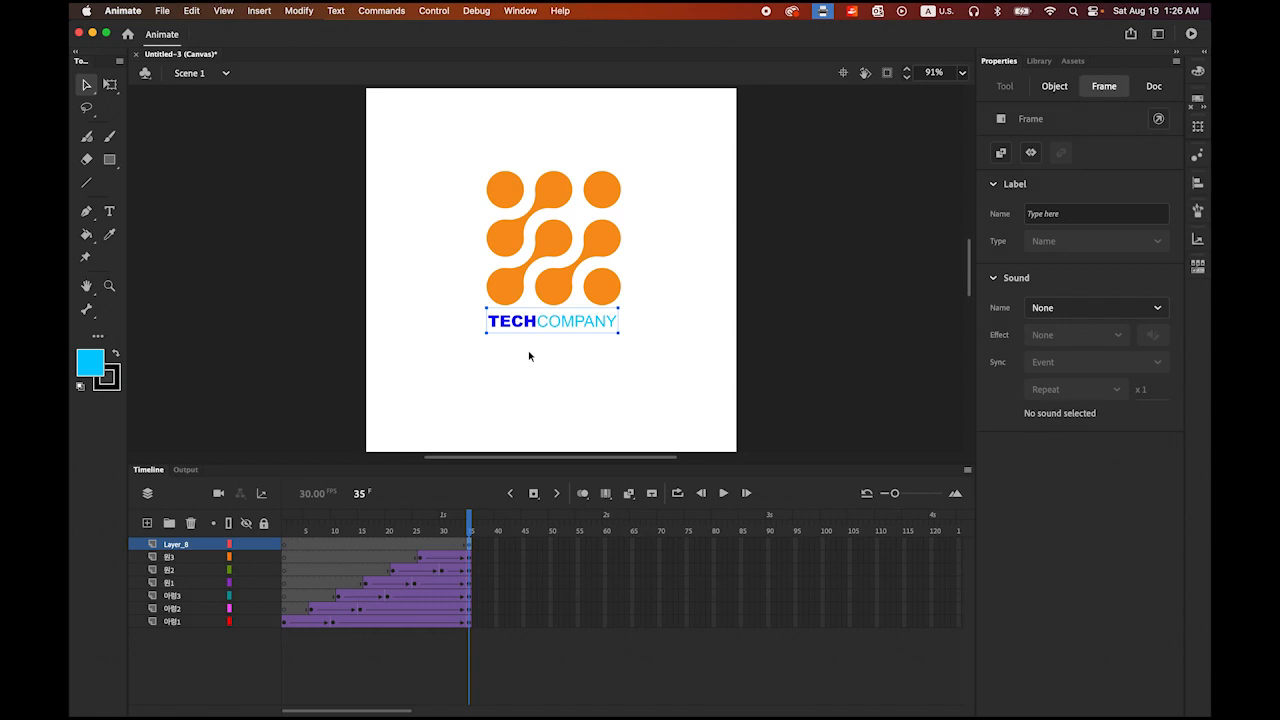
{"action": "left_click", "coordinate": [299, 10]}
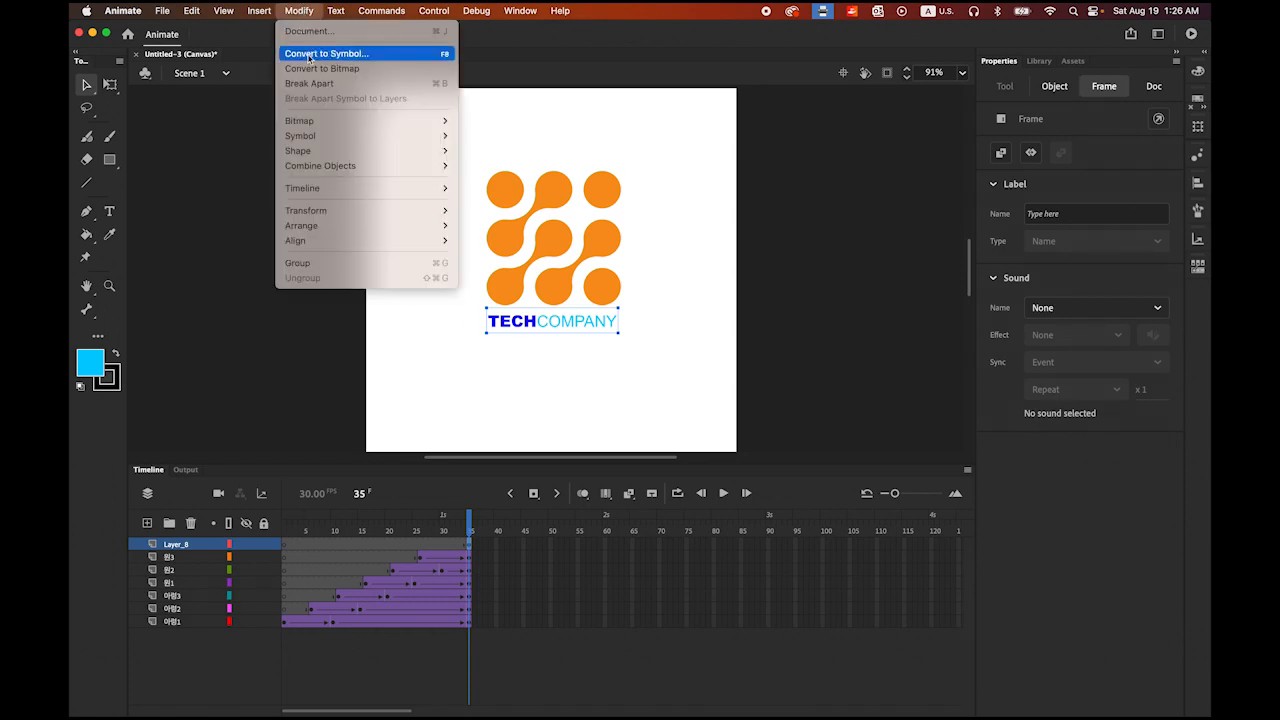
{"action": "left_click", "coordinate": [312, 87]}
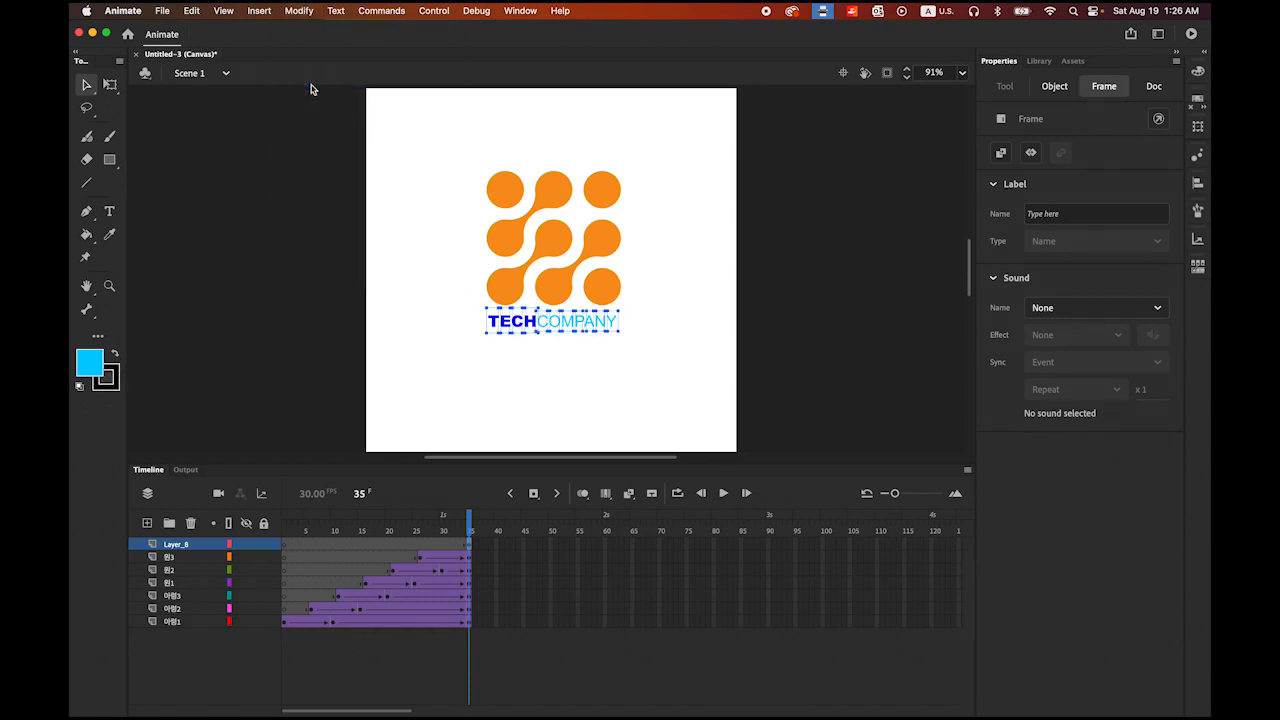
{"action": "left_click", "coordinate": [292, 10]}
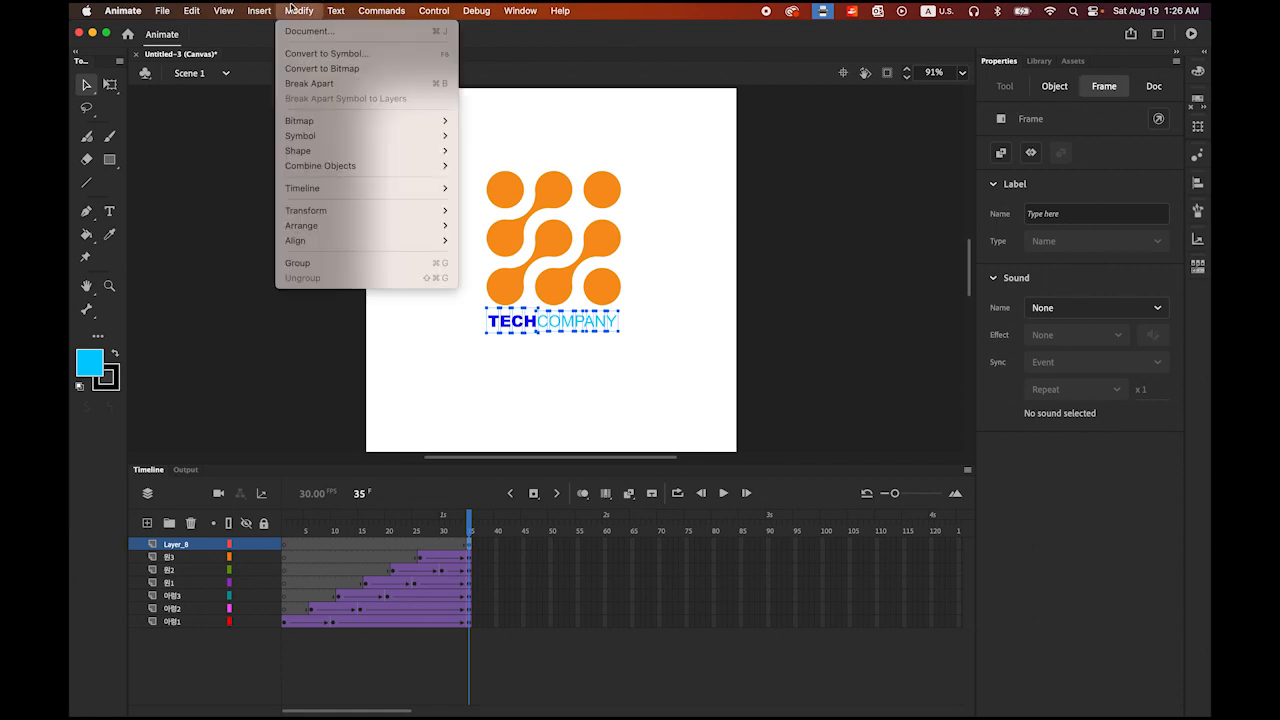
{"action": "mouse_move", "coordinate": [313, 188]}
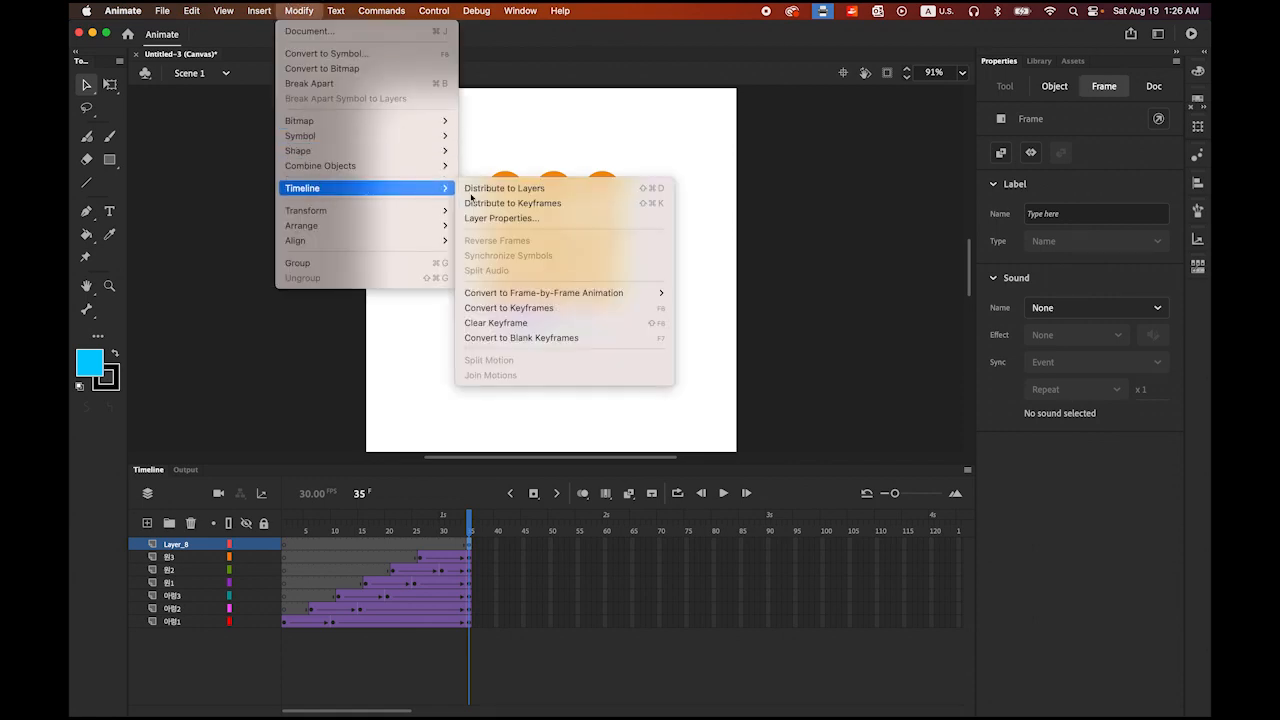
{"action": "left_click", "coordinate": [557, 190]}
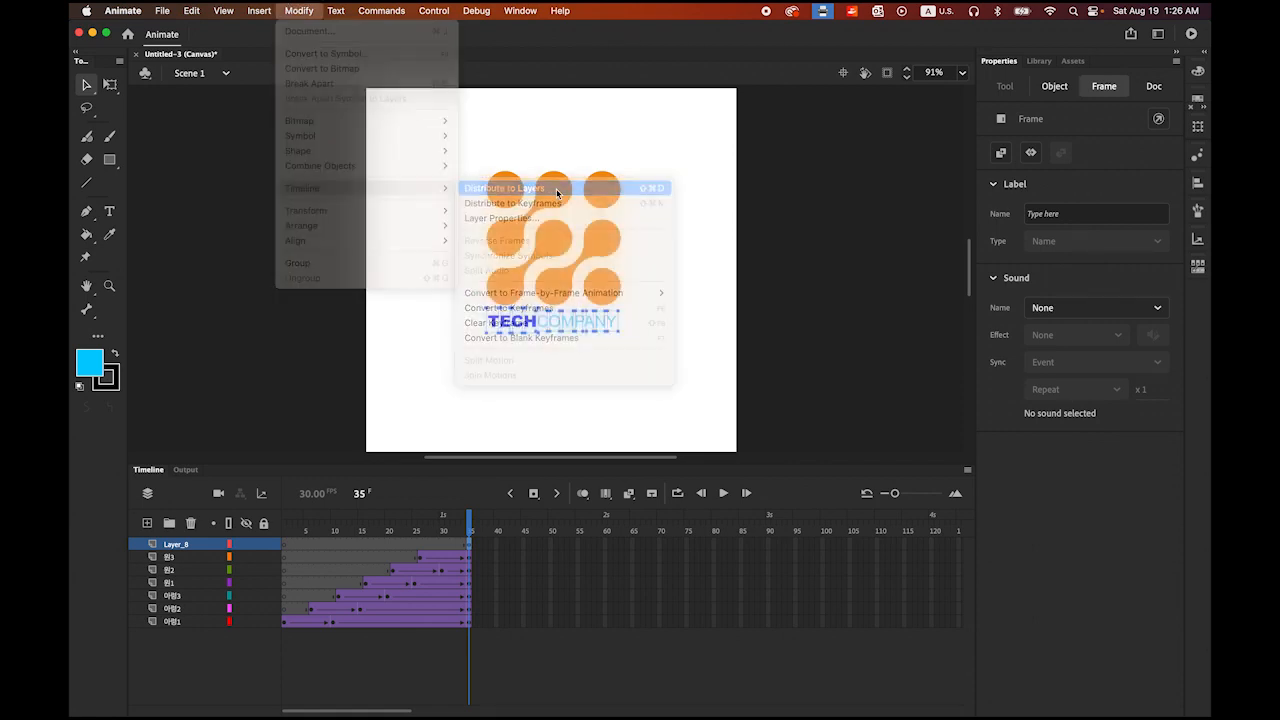
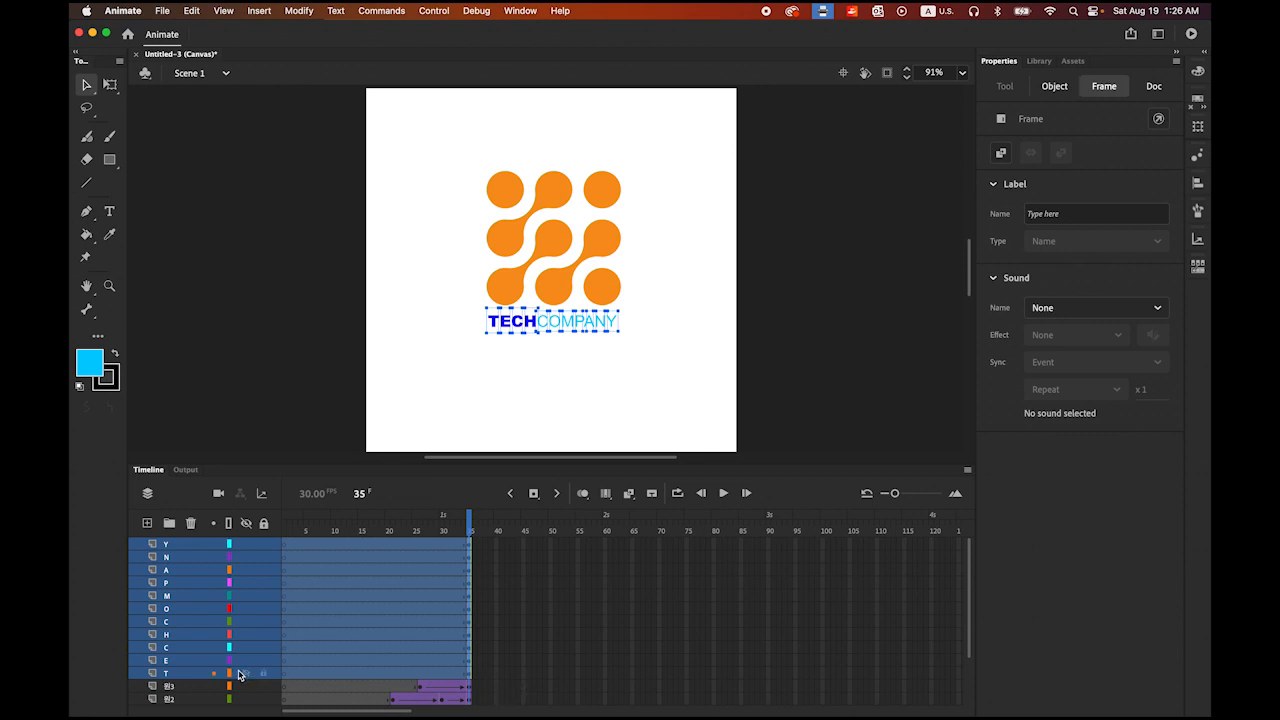
- Insert keyframes at frame 45 on all the letter layers from T up to Y
{"action": "left_click", "coordinate": [522, 674]}
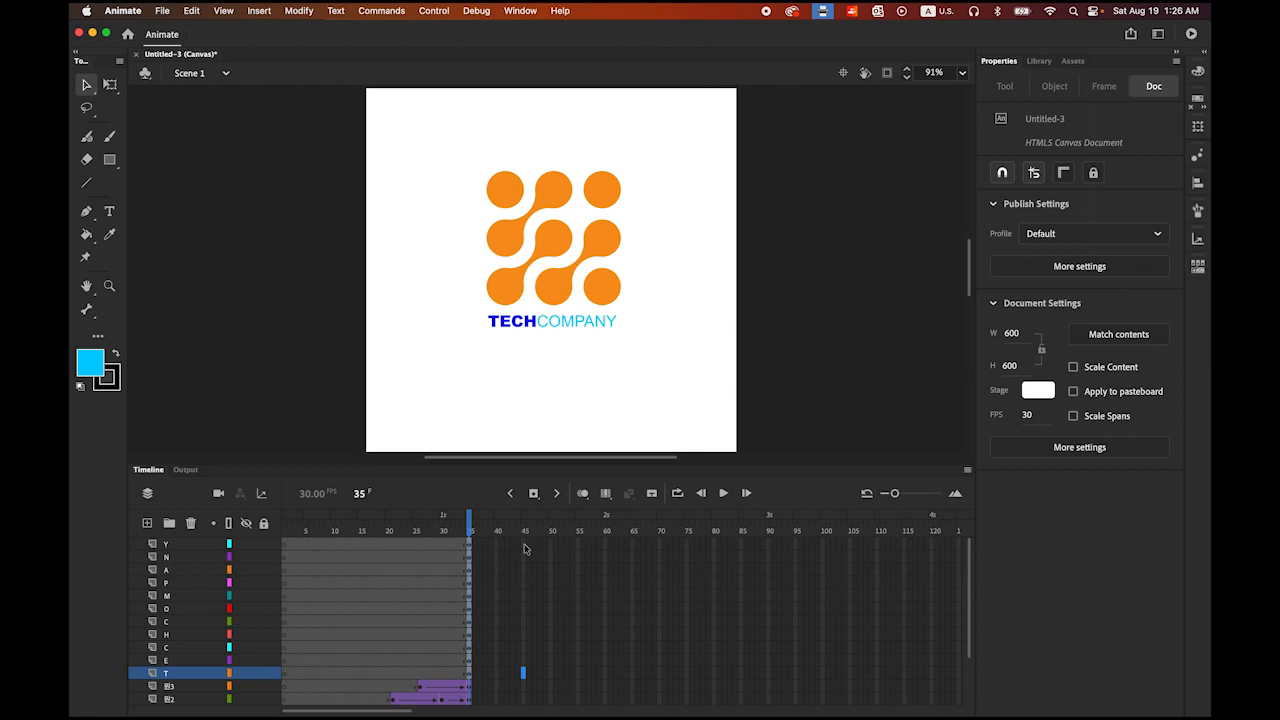
{"action": "left_click", "coordinate": [524, 545], "text": "shift"}
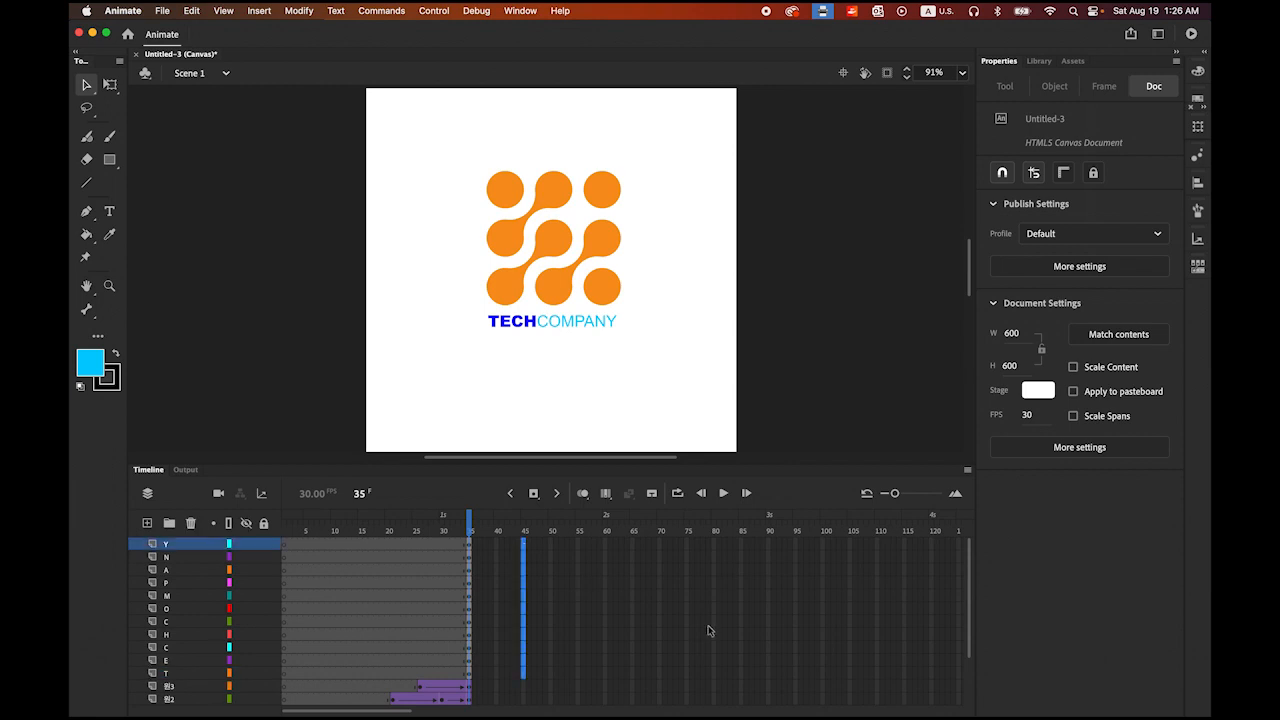
{"action": "left_click", "coordinate": [535, 495]}
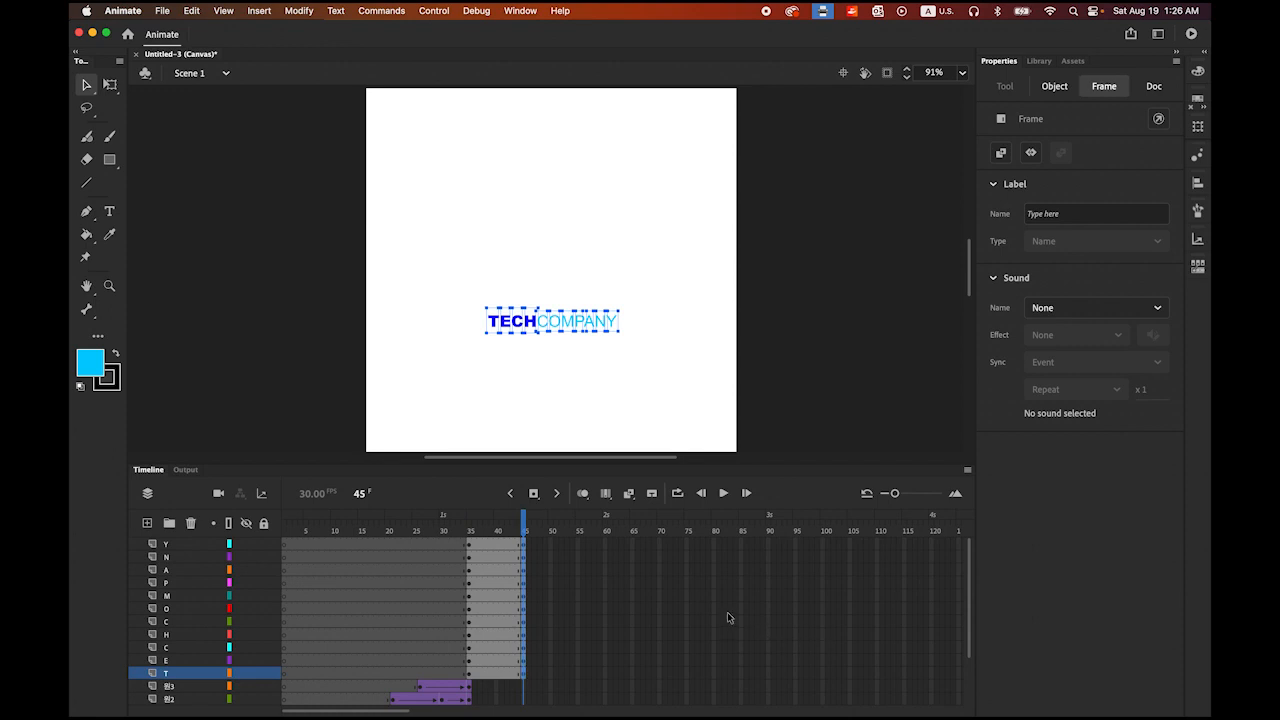
- Create classic tweens on all the letter layers from T up to Y
{"action": "left_click", "coordinate": [166, 675]}
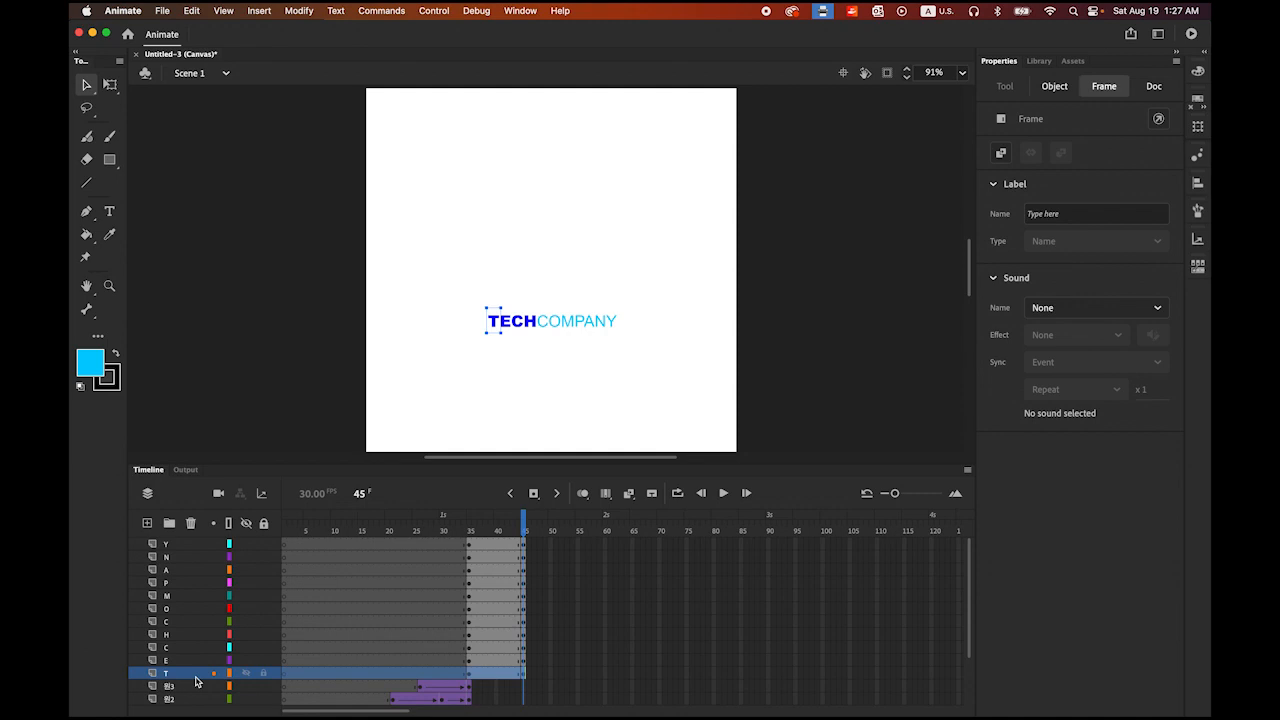
{"action": "left_click", "coordinate": [193, 546], "text": "shift"}
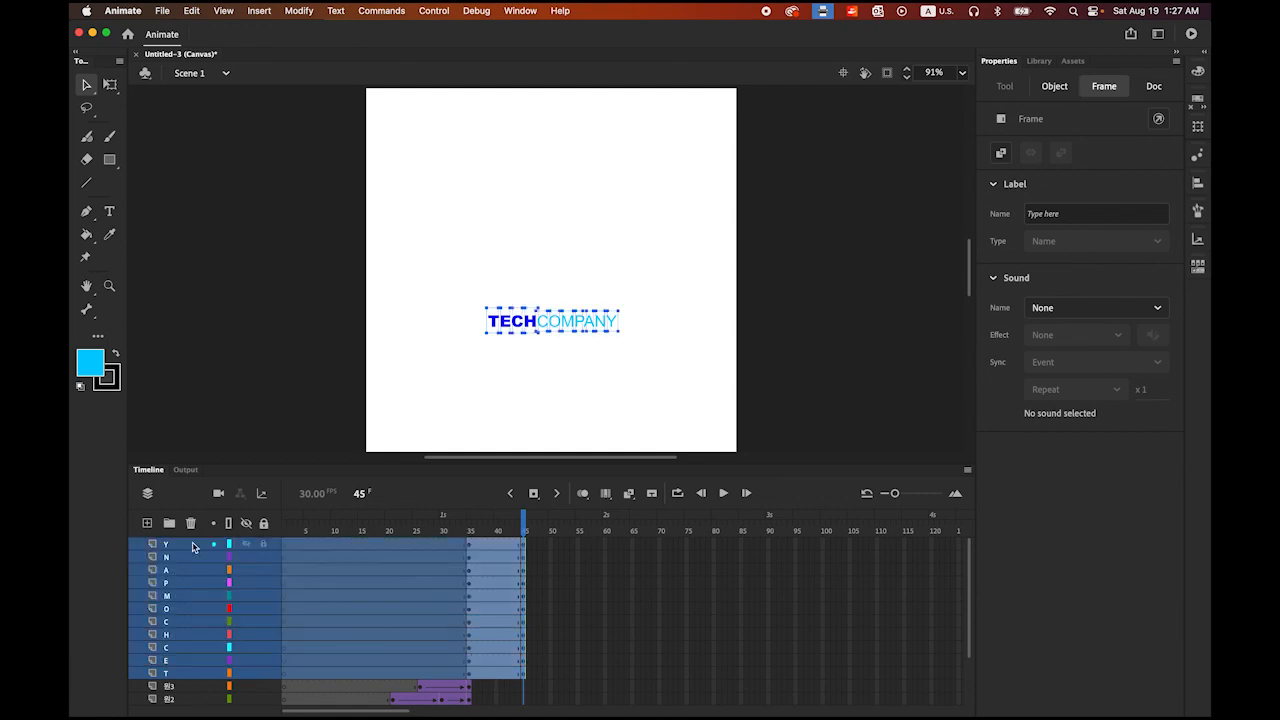
{"action": "right_click", "coordinate": [493, 599]}
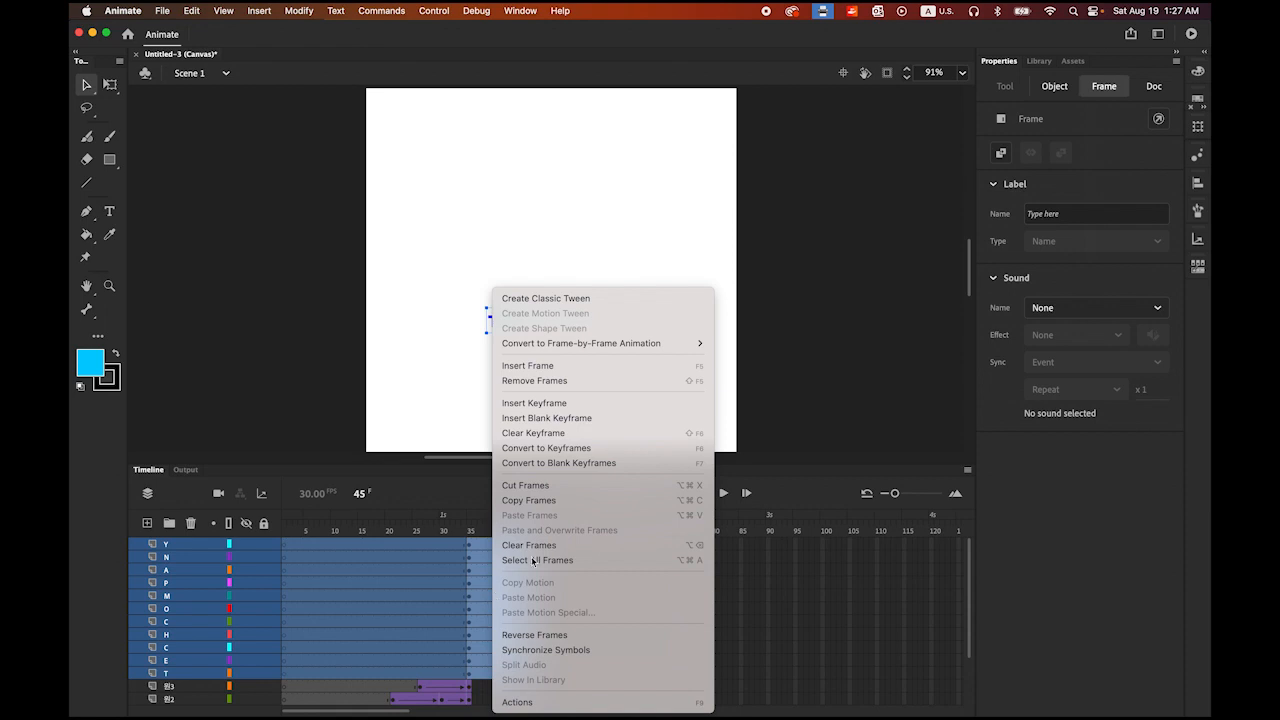
{"action": "left_click", "coordinate": [609, 300]}
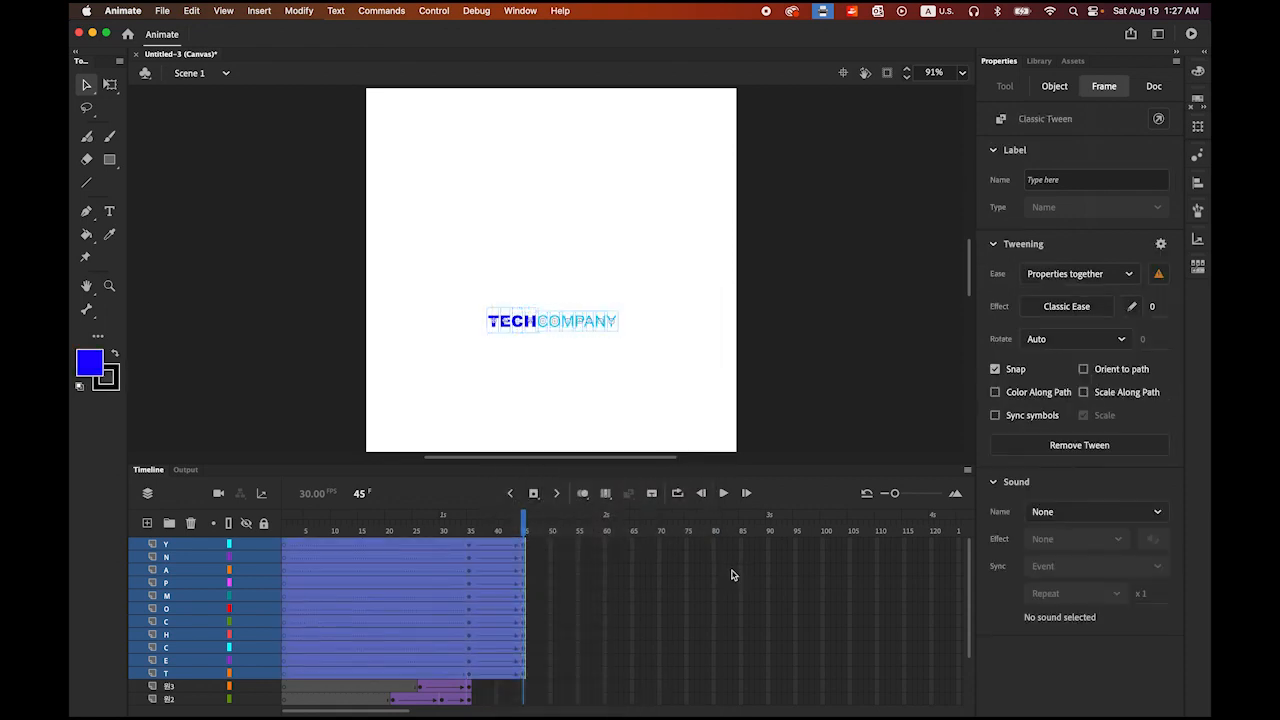
- At frame 35, raise the alternate letters T, C, C, M, A and Y to Y 332.6 and set their alpha to 0%
{"action": "left_click_drag", "start_coordinate": [528, 530], "coordinate": [471, 537]}
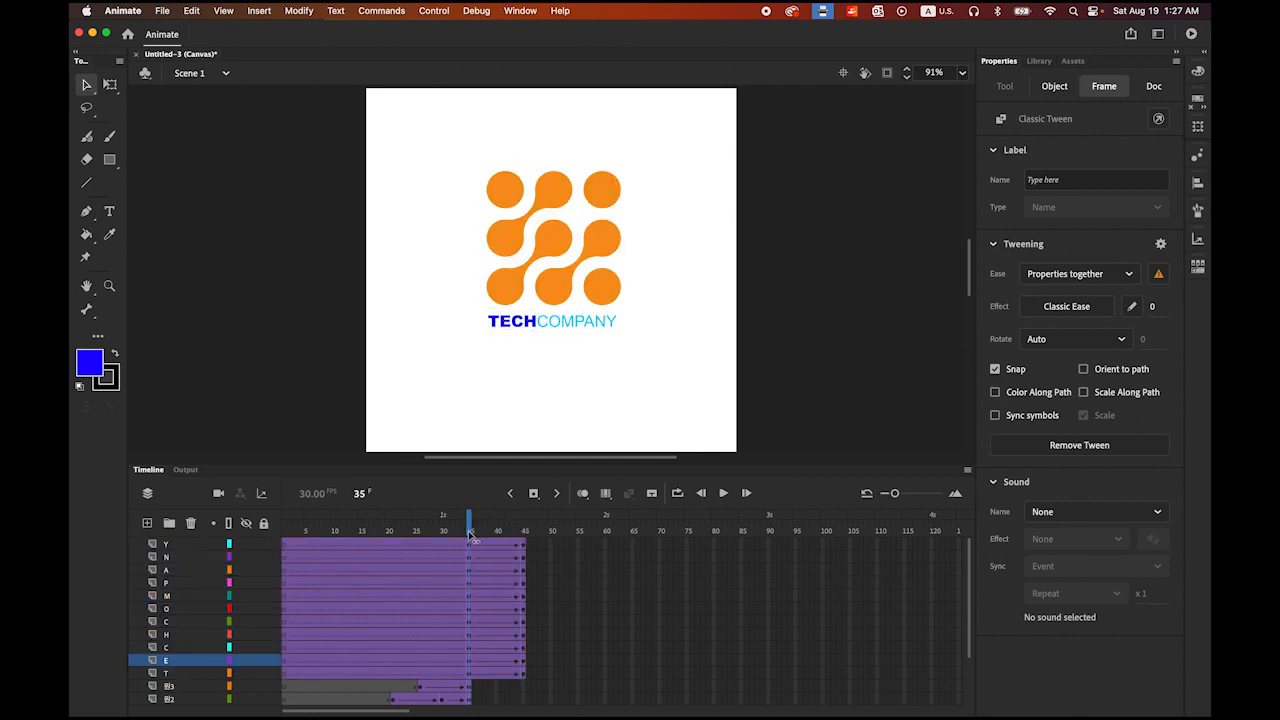
{"action": "left_click", "coordinate": [690, 373]}
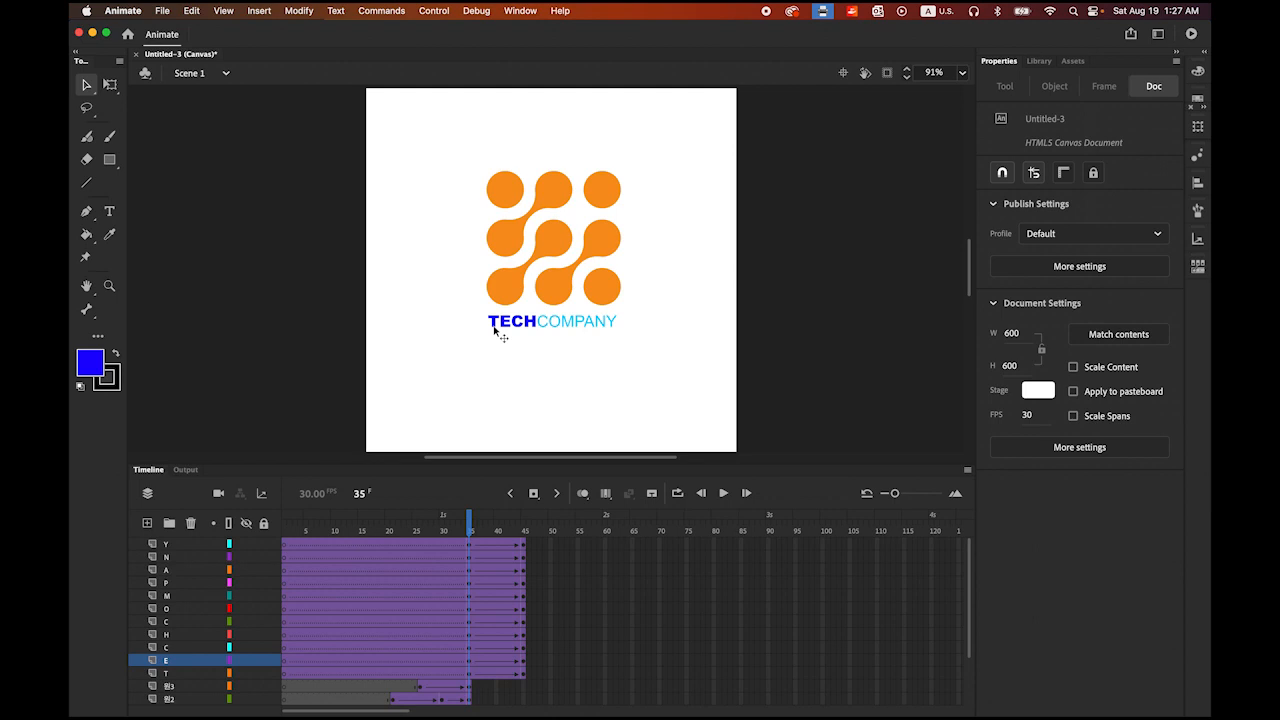
{"action": "left_click", "coordinate": [494, 327]}
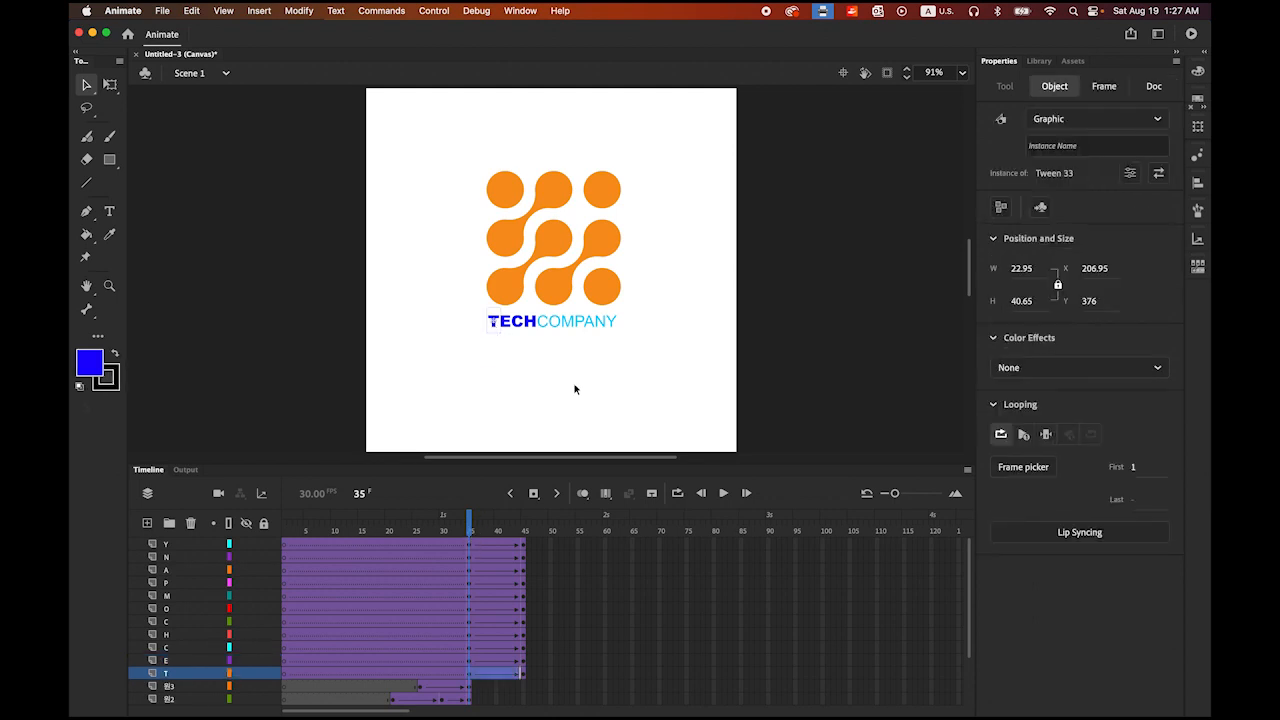
{"action": "left_click", "coordinate": [519, 328], "text": "shift"}
{"action": "left_click", "coordinate": [548, 333], "text": "shift"}
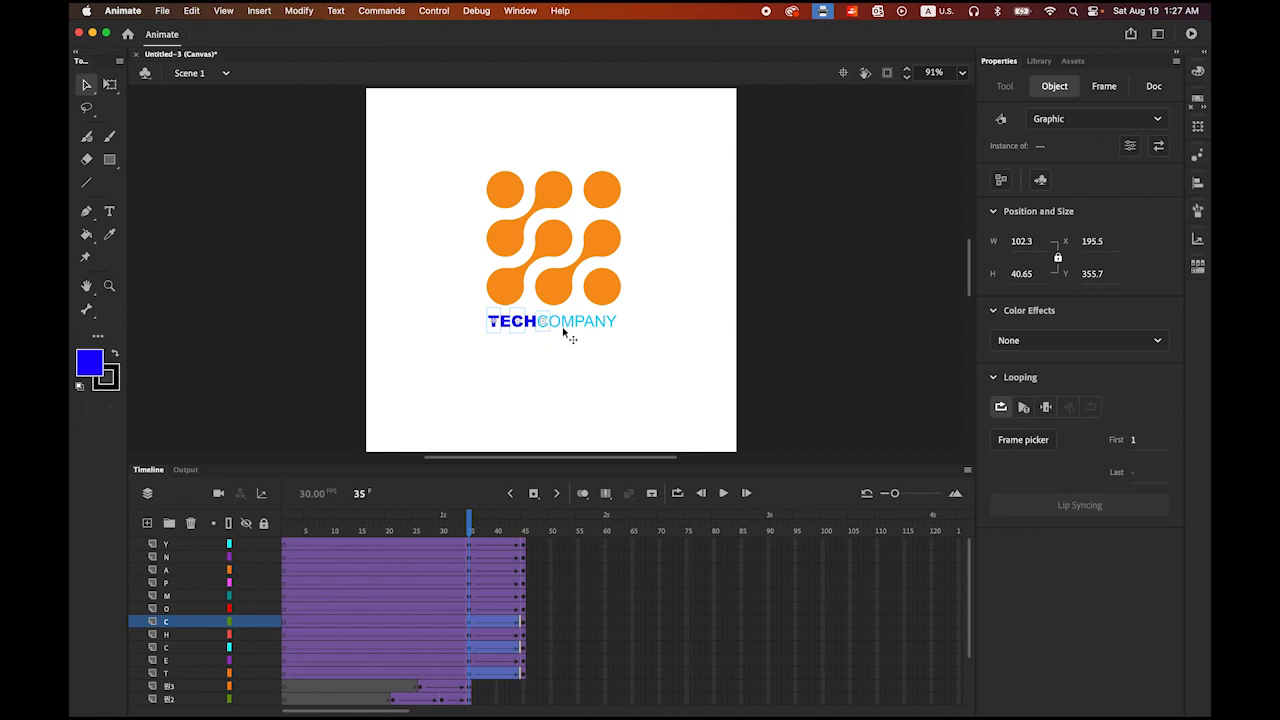
{"action": "left_click", "coordinate": [569, 330], "text": "shift"}
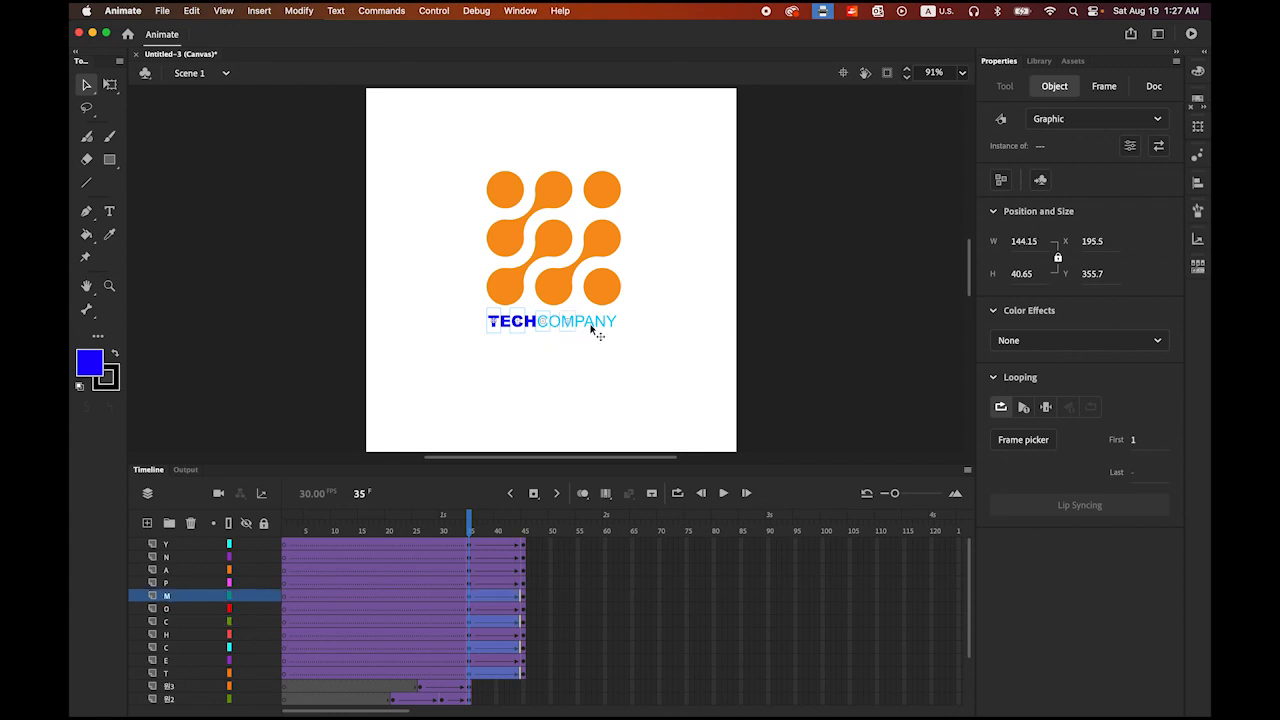
{"action": "left_click", "coordinate": [595, 333], "text": "shift"}
{"action": "left_click", "coordinate": [614, 330], "text": "shift"}
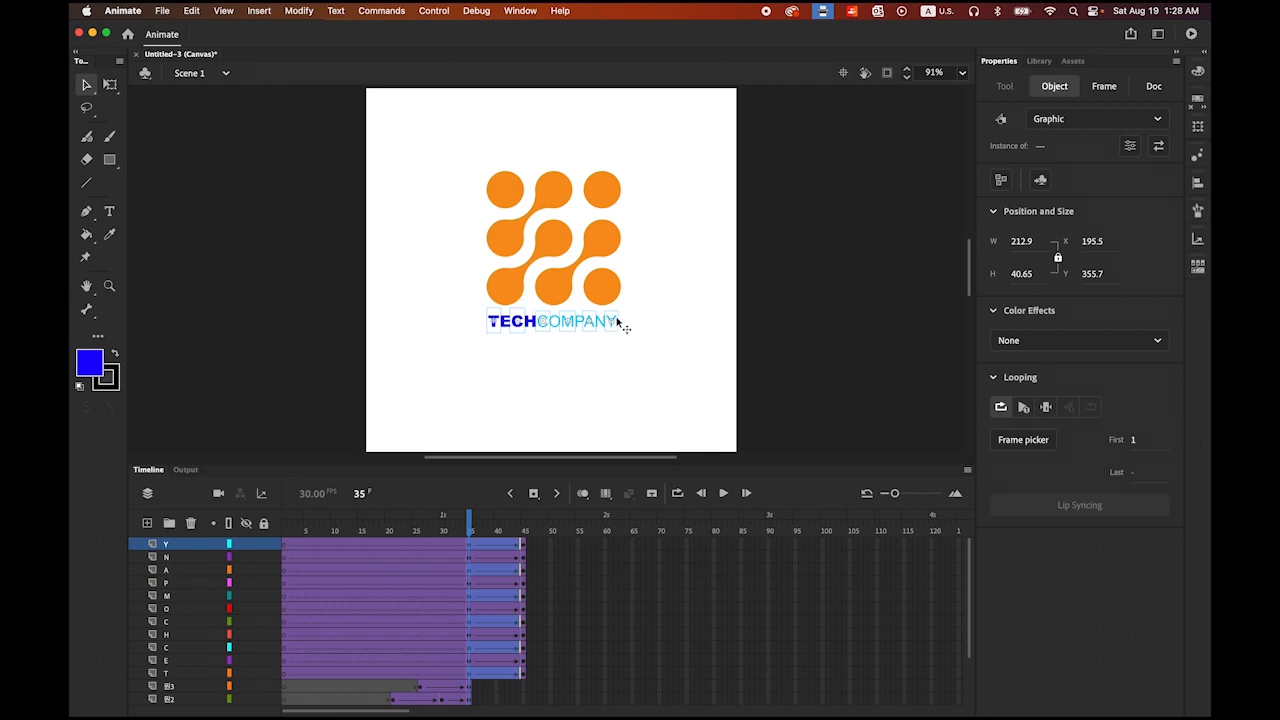
{"action": "left_click_drag", "start_coordinate": [617, 318], "coordinate": [614, 309]}
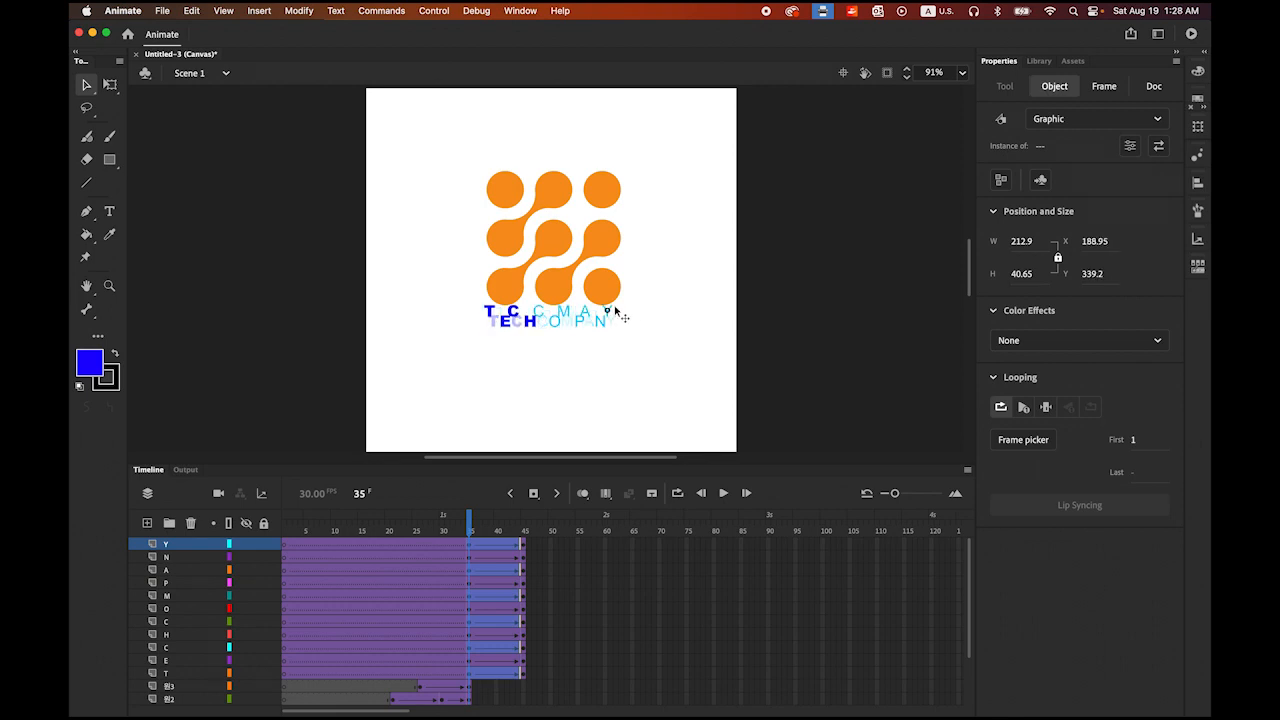
{"action": "key", "text": "super+z"}
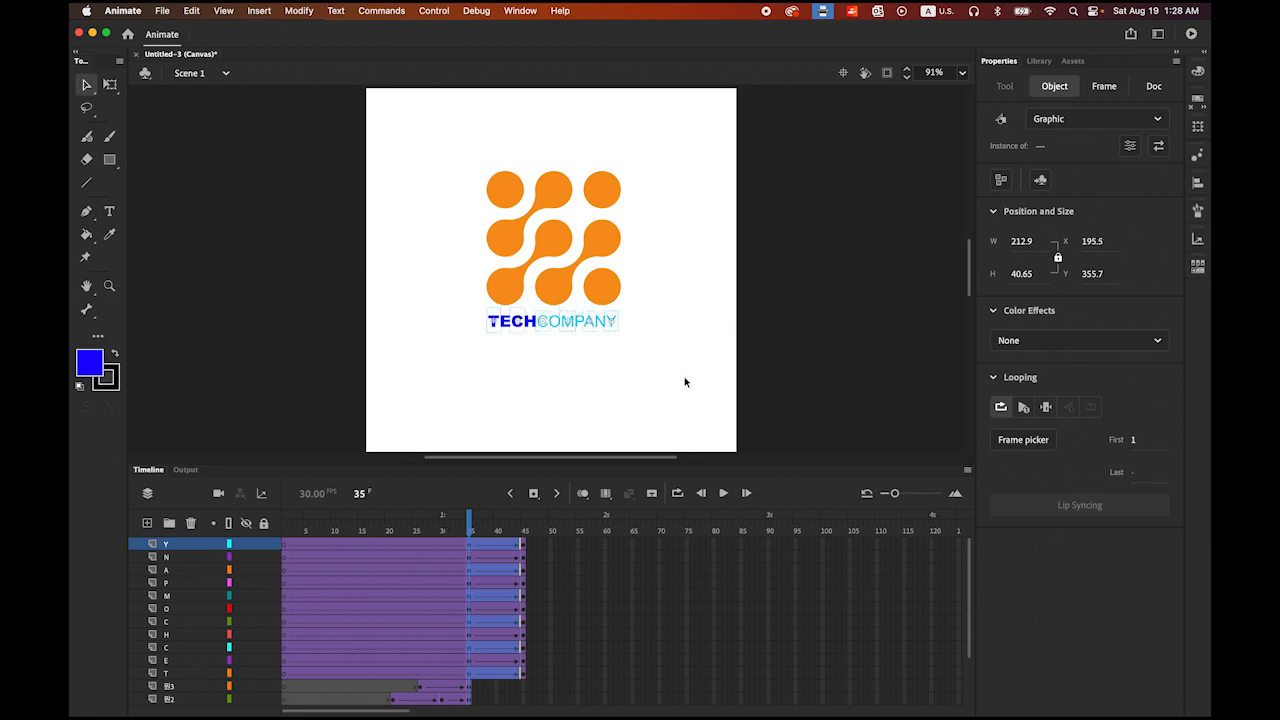
{"action": "key", "text": "Up"}
{"action": "key", "text": "Up"}
{"action": "key", "text": "Up"}
{"action": "key", "text": "Up"}
{"action": "key", "text": "Up"}
{"action": "key", "text": "Up"}
{"action": "key", "text": "Up"}
{"action": "key", "text": "Up"}
{"action": "key", "text": "Up"}
{"action": "key", "text": "Up"}
{"action": "key", "text": "Up"}
{"action": "key", "text": "Up"}
{"action": "key", "text": "Up"}
{"action": "key", "text": "Up"}
{"action": "key", "text": "Up"}
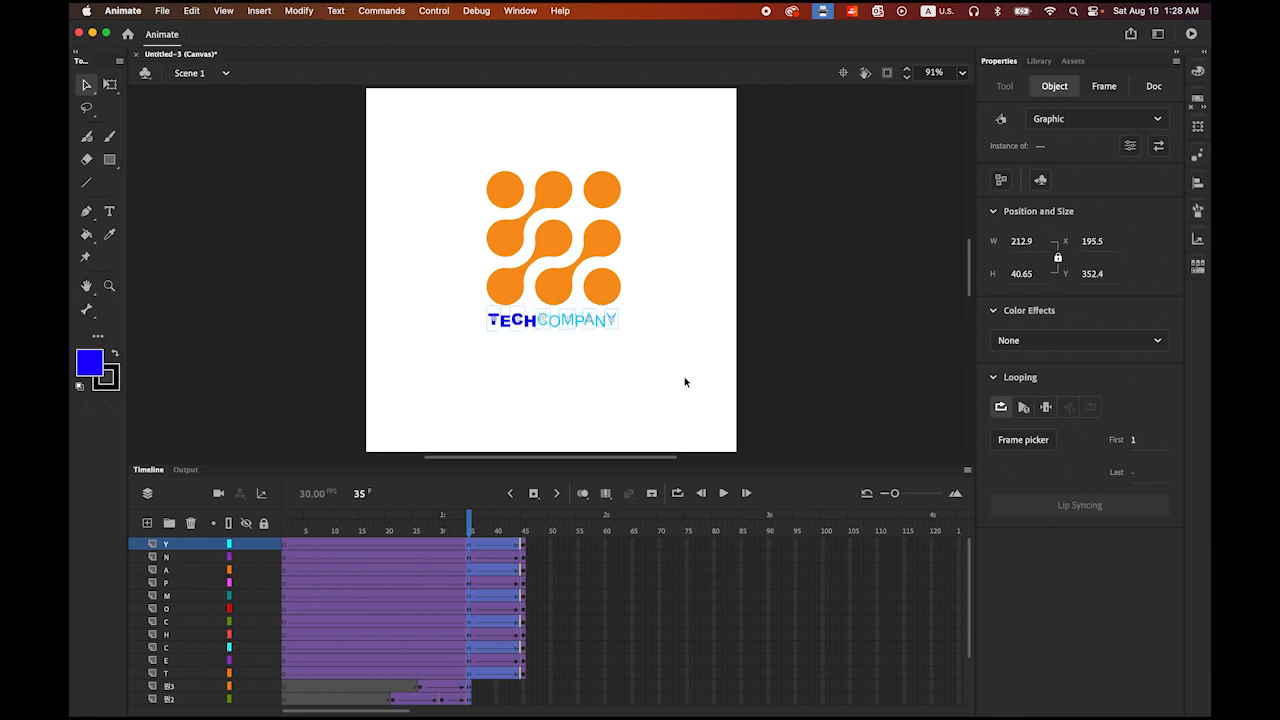
{"action": "key", "text": "Up"}
{"action": "key", "text": "Up"}
{"action": "key", "text": "Up"}
{"action": "key", "text": "Up"}
{"action": "key", "text": "Up"}
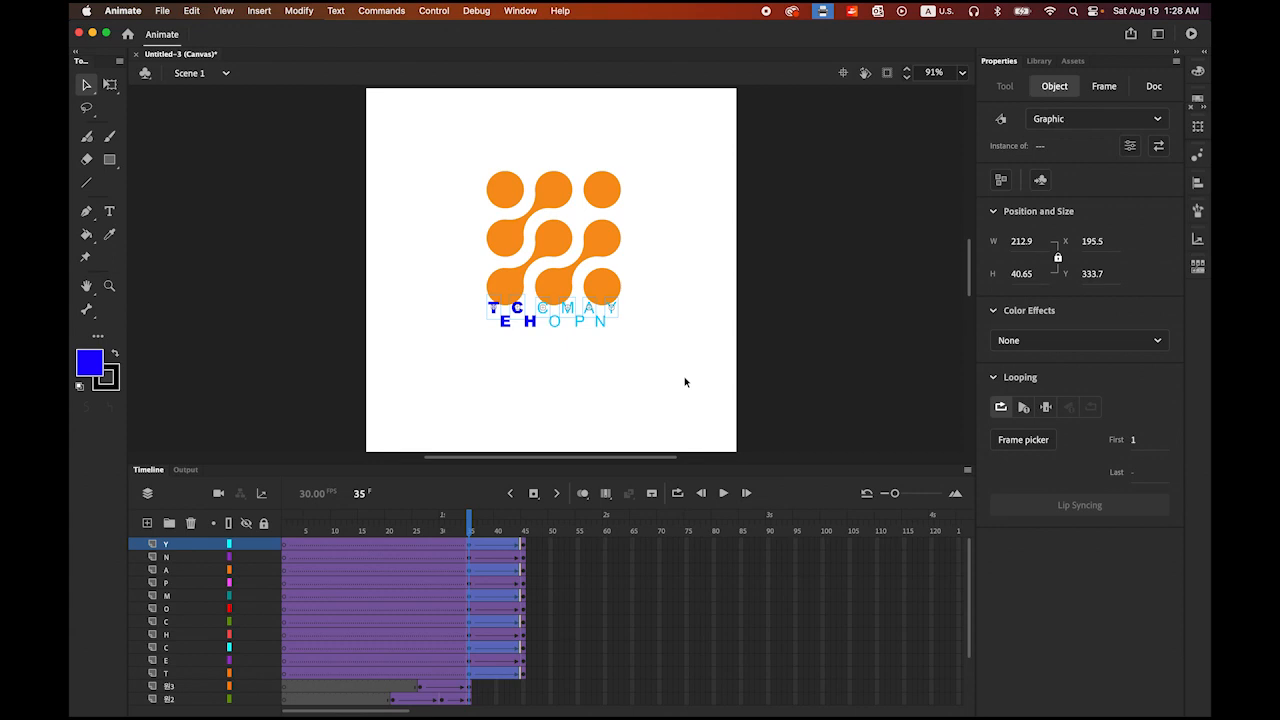
{"action": "key", "text": "Up"}
{"action": "left_click", "coordinate": [1159, 343]}
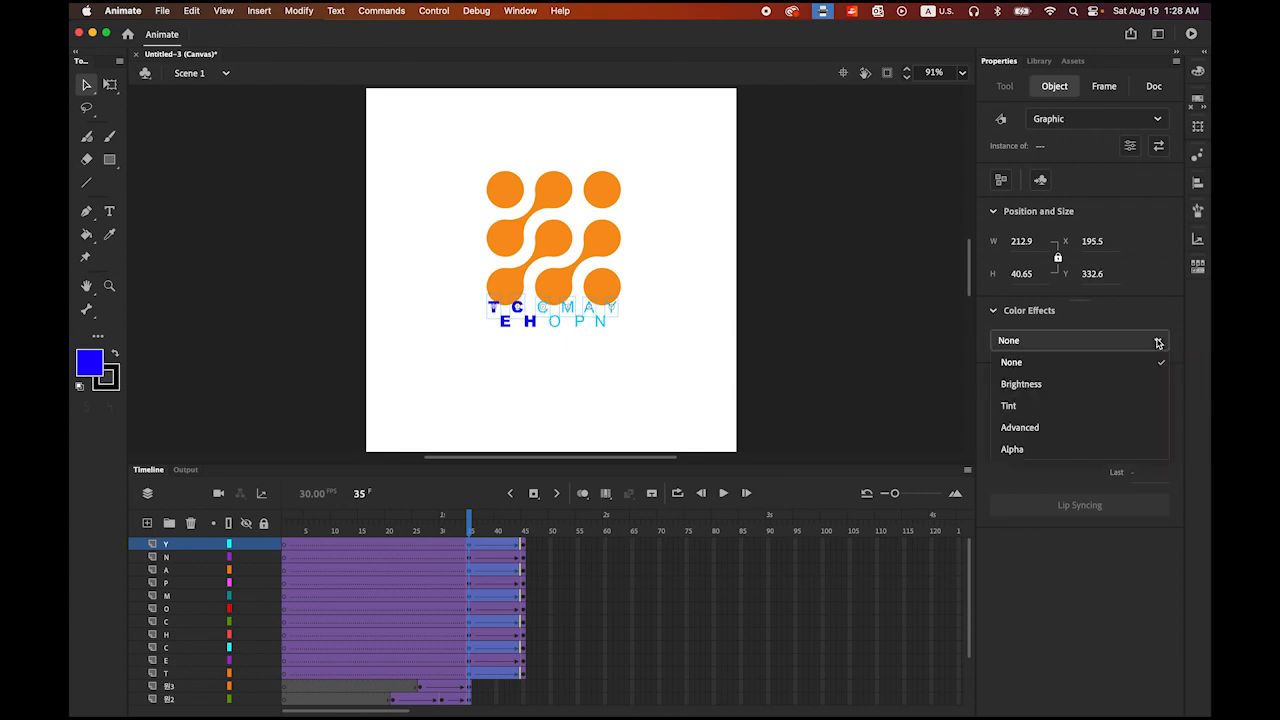
{"action": "left_click", "coordinate": [1024, 449]}
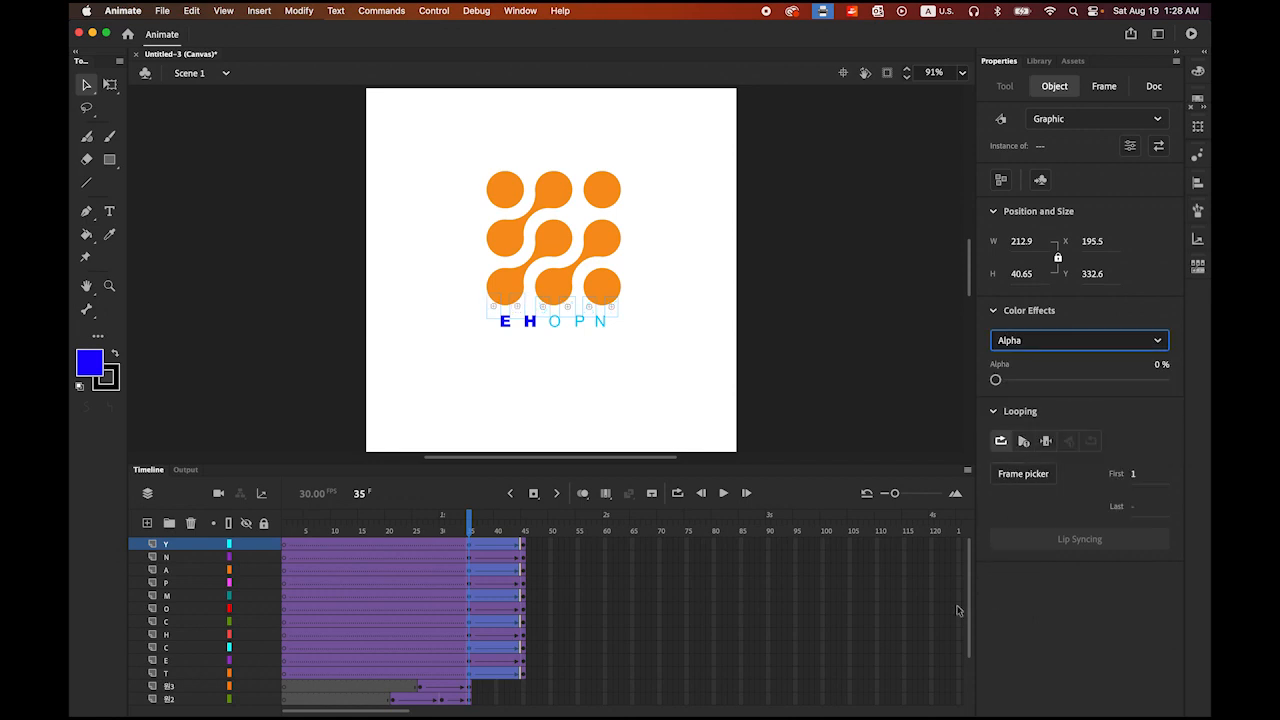
- At frame 35, lower the remaining letters E, H, O, P and N to Y 382.1 and set their alpha to 0%
{"action": "left_click", "coordinate": [510, 330]}
{"action": "left_click", "coordinate": [540, 334], "text": "shift"}
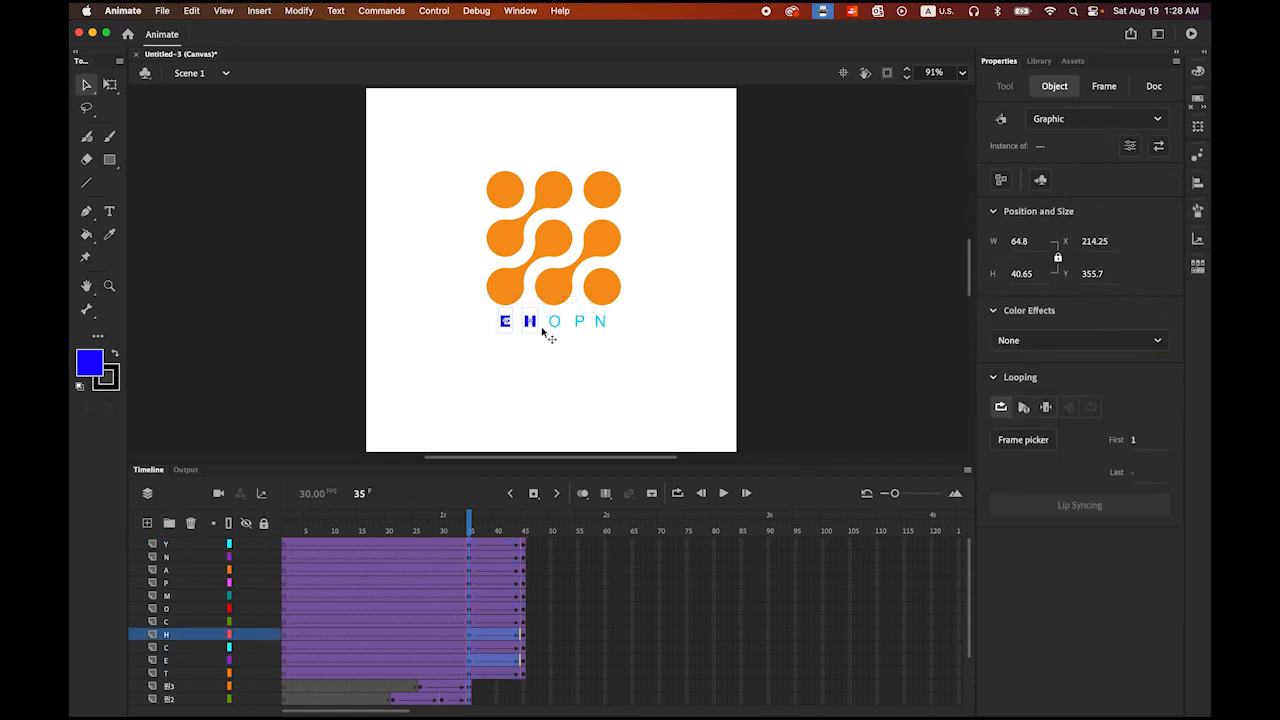
{"action": "left_click", "coordinate": [556, 332], "text": "shift"}
{"action": "left_click", "coordinate": [582, 331], "text": "shift"}
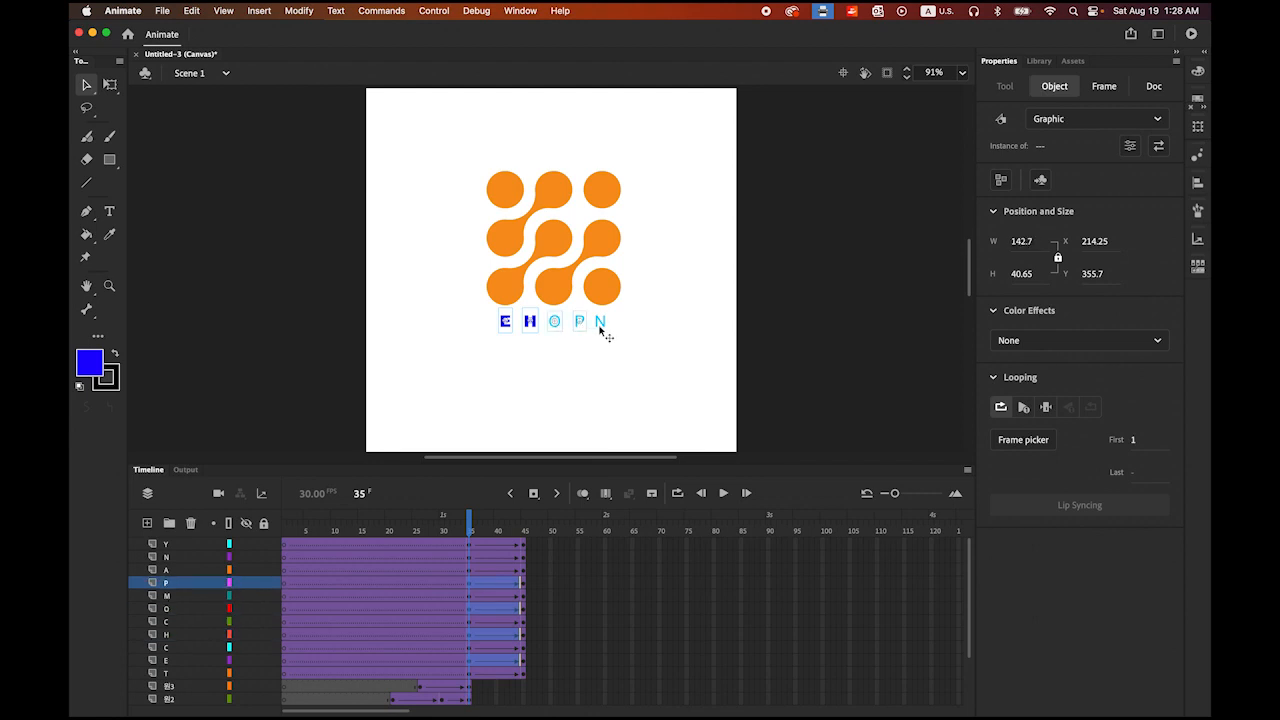
{"action": "left_click", "coordinate": [603, 330], "text": "shift"}
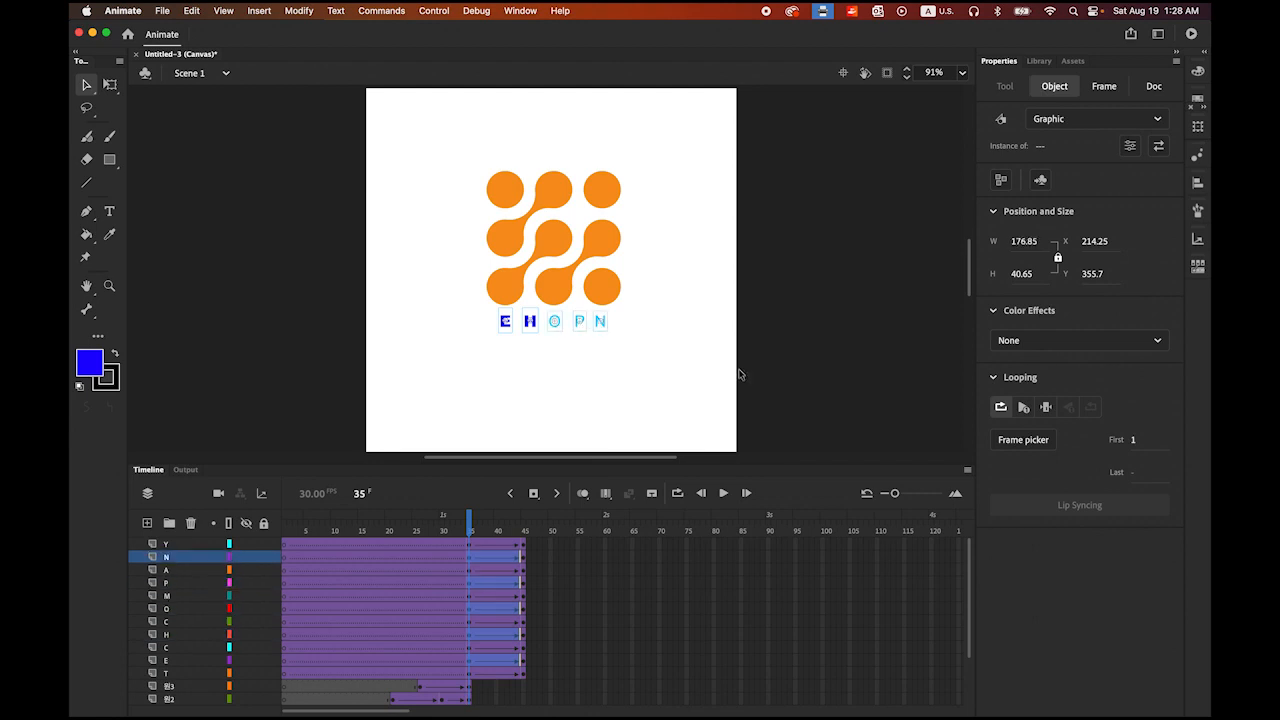
{"action": "key", "text": "Down"}
{"action": "key", "text": "Down"}
{"action": "key", "text": "Down"}
{"action": "key", "text": "Down"}
{"action": "key", "text": "Down"}
{"action": "key", "text": "Down"}
{"action": "key", "text": "Down"}
{"action": "key", "text": "Down"}
{"action": "key", "text": "Down"}
{"action": "key", "text": "Down"}
{"action": "key", "text": "Down"}
{"action": "key", "text": "Down"}
{"action": "key", "text": "Down"}
{"action": "key", "text": "Down"}
{"action": "key", "text": "Down"}
{"action": "key", "text": "Down"}
{"action": "key", "text": "Down"}
{"action": "key", "text": "Down"}
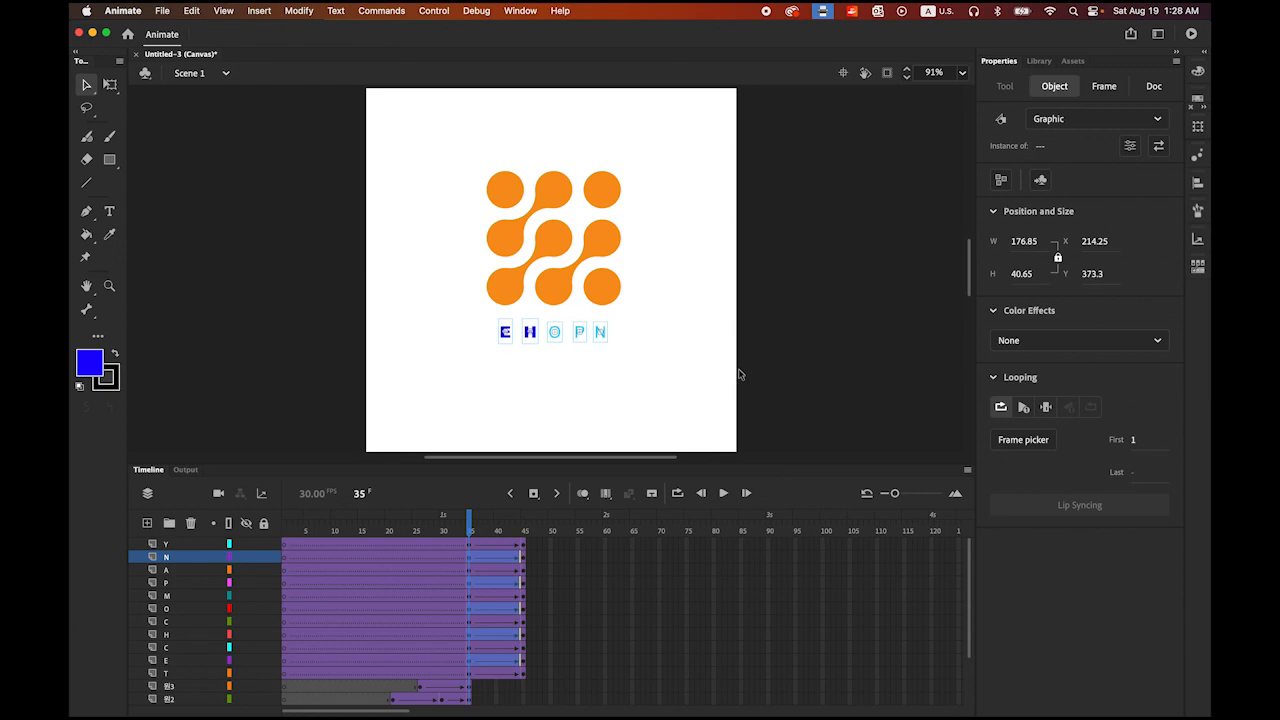
{"action": "key", "text": "Down"}
{"action": "key", "text": "Down"}
{"action": "key", "text": "Down"}
{"action": "key", "text": "Down"}
{"action": "key", "text": "Down"}
{"action": "key", "text": "Down"}
{"action": "key", "text": "Down"}
{"action": "key", "text": "Down"}
{"action": "key", "text": "Down"}
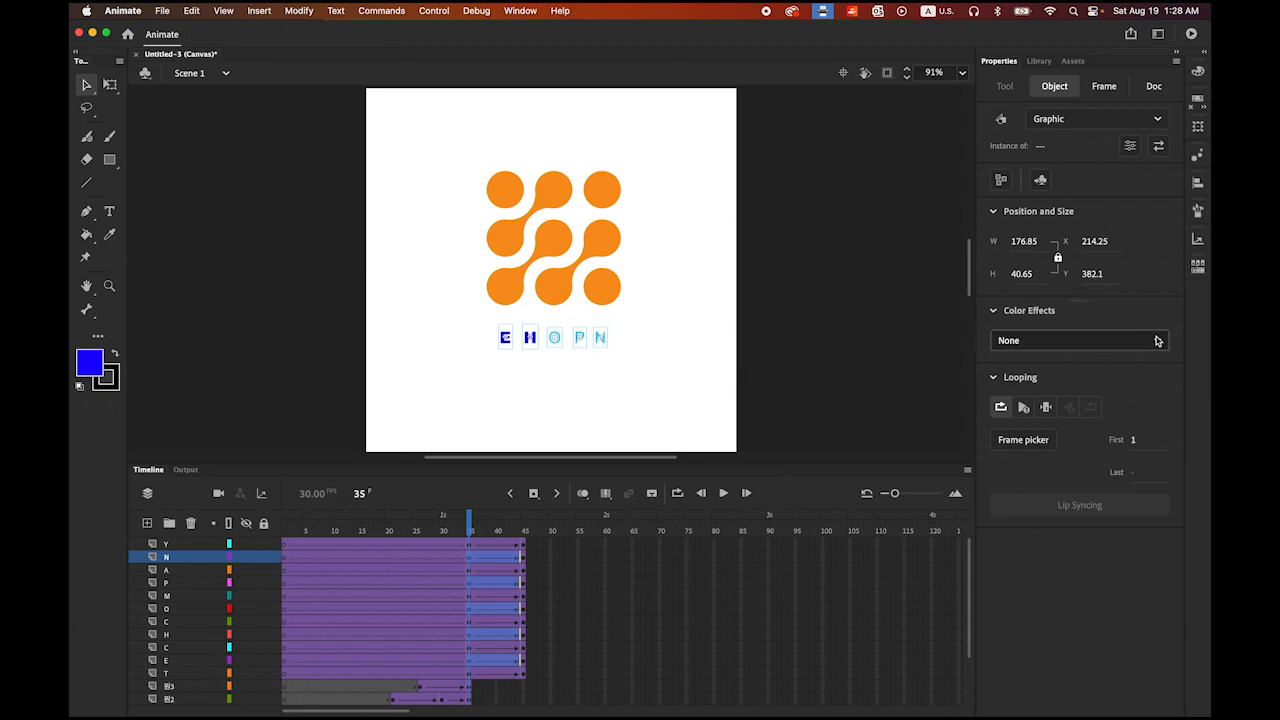
{"action": "left_click", "coordinate": [1156, 341]}
{"action": "left_click", "coordinate": [1035, 448]}
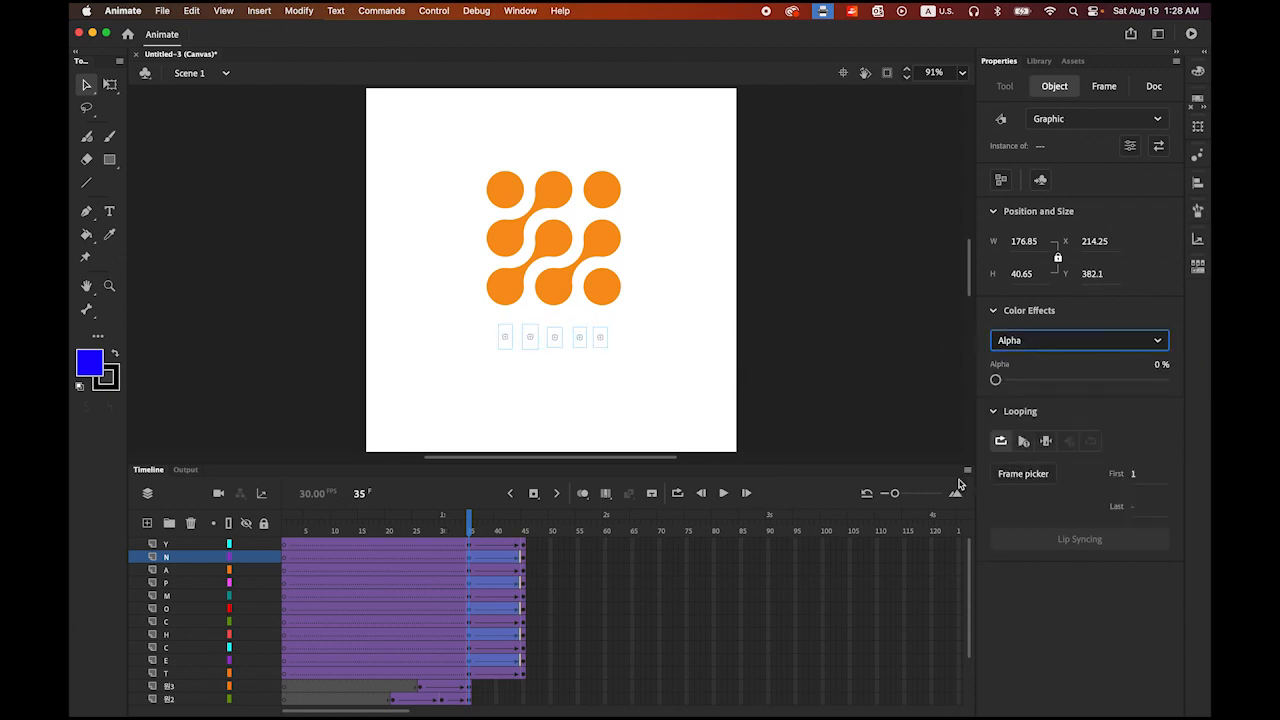
{"action": "left_click", "coordinate": [815, 404]}
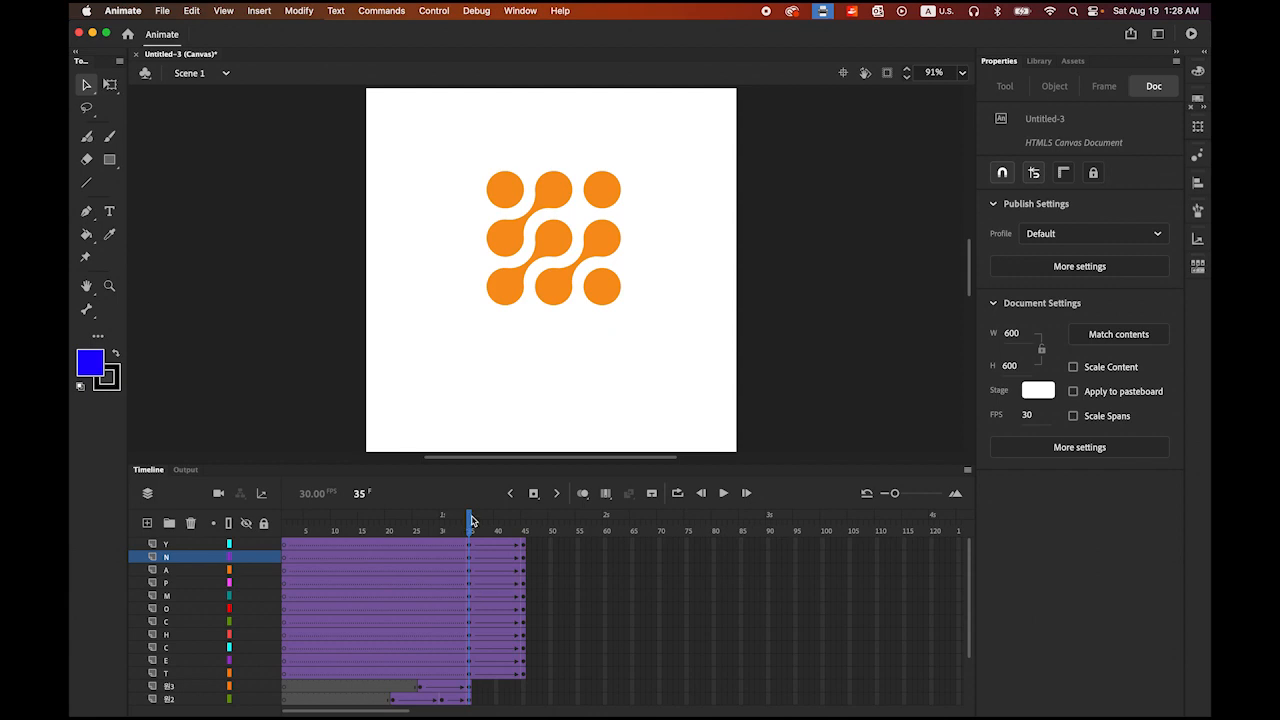
- Play the timeline several times to preview the letters fading and sliding into place
{"action": "left_click", "coordinate": [723, 493]}
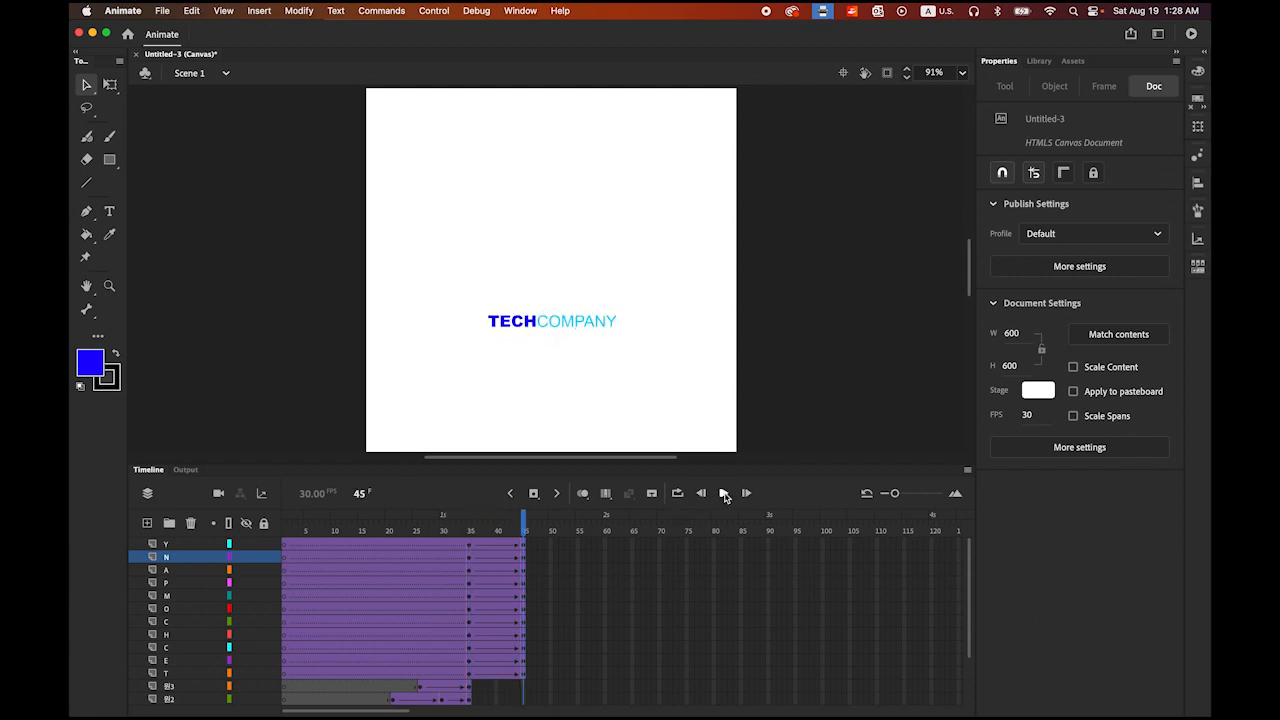
{"action": "left_click", "coordinate": [723, 493]}
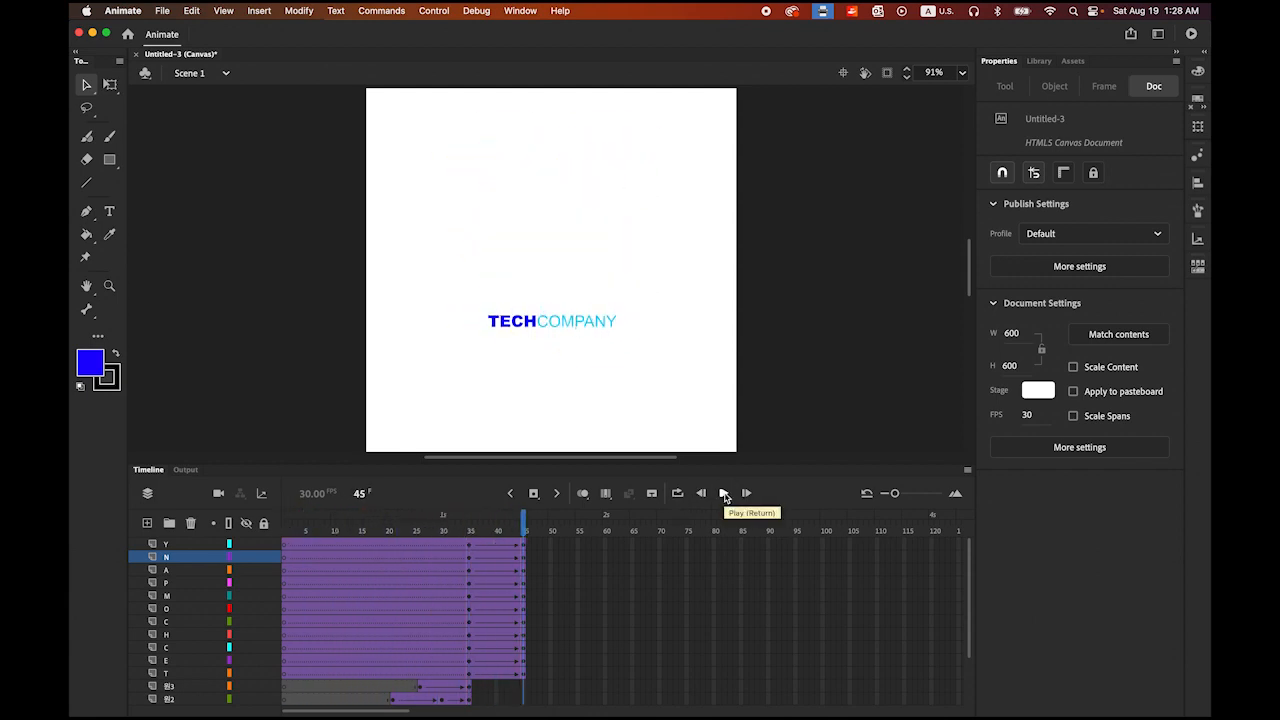
{"action": "left_click", "coordinate": [723, 493]}
{"action": "left_click", "coordinate": [723, 493]}
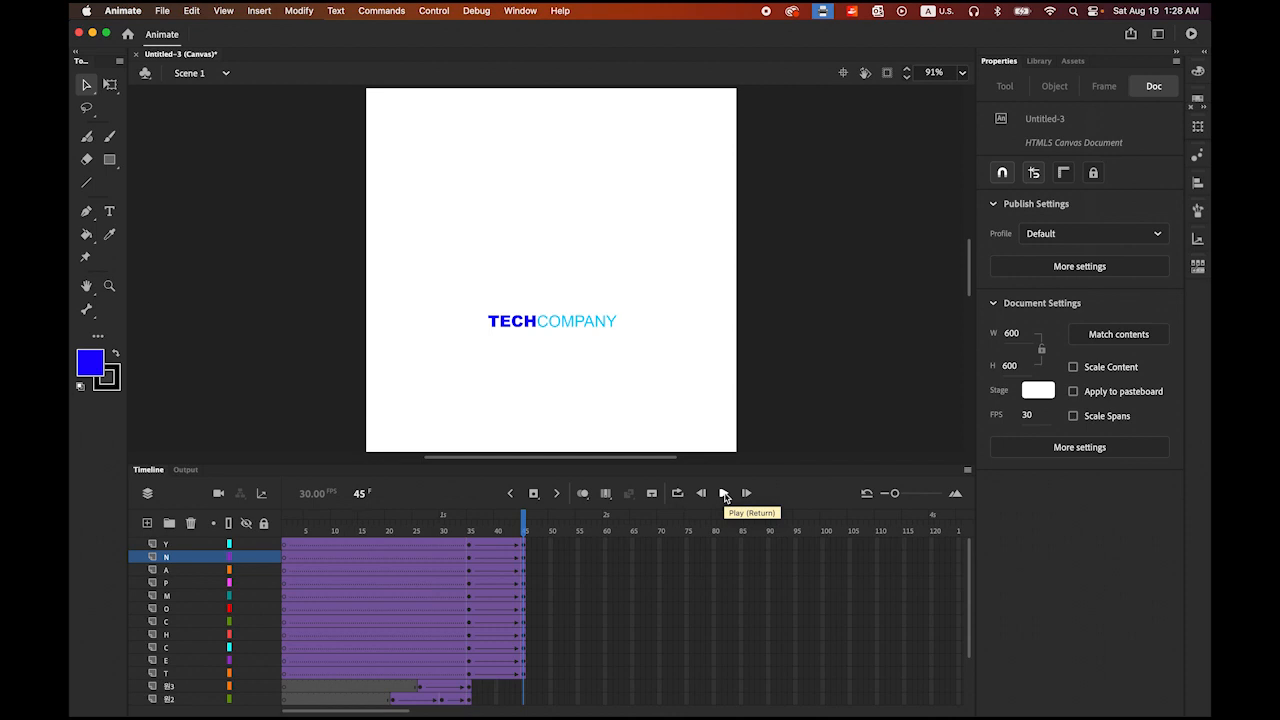
- Insert keyframes at frame 90 on all the letter layers from T up to Y
{"action": "left_click", "coordinate": [768, 674]}
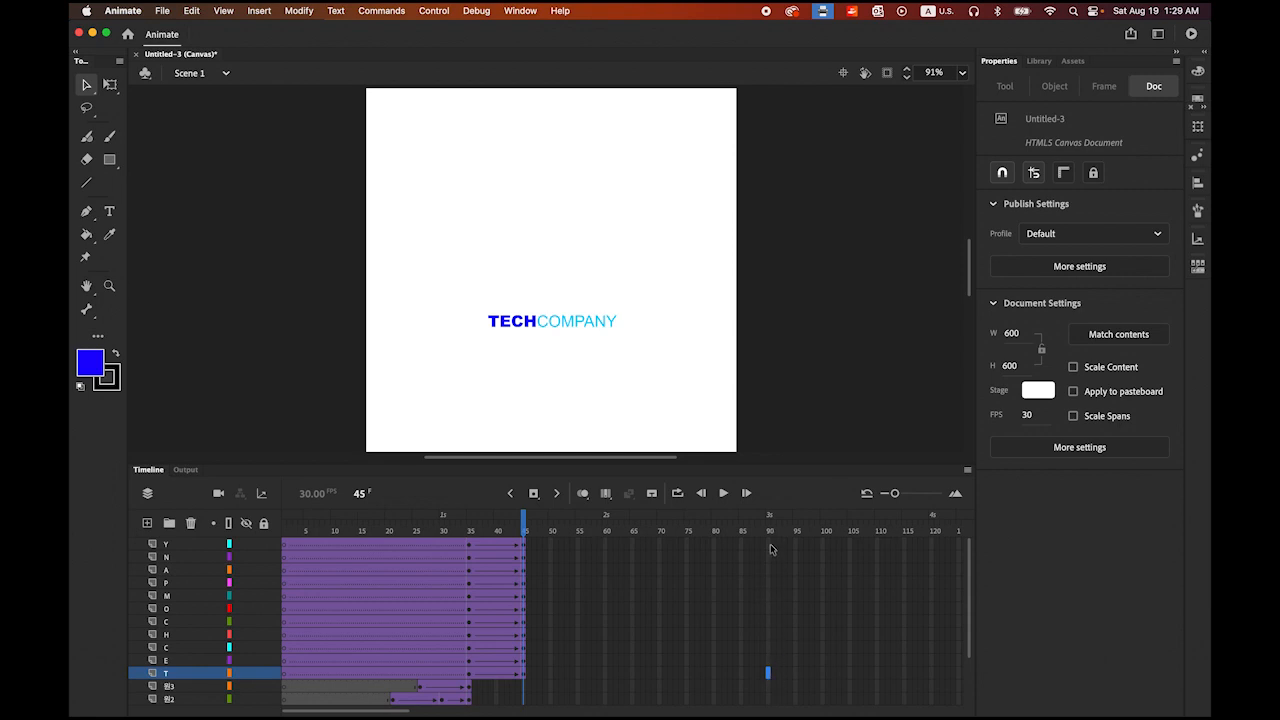
{"action": "left_click", "coordinate": [770, 548], "text": "shift"}
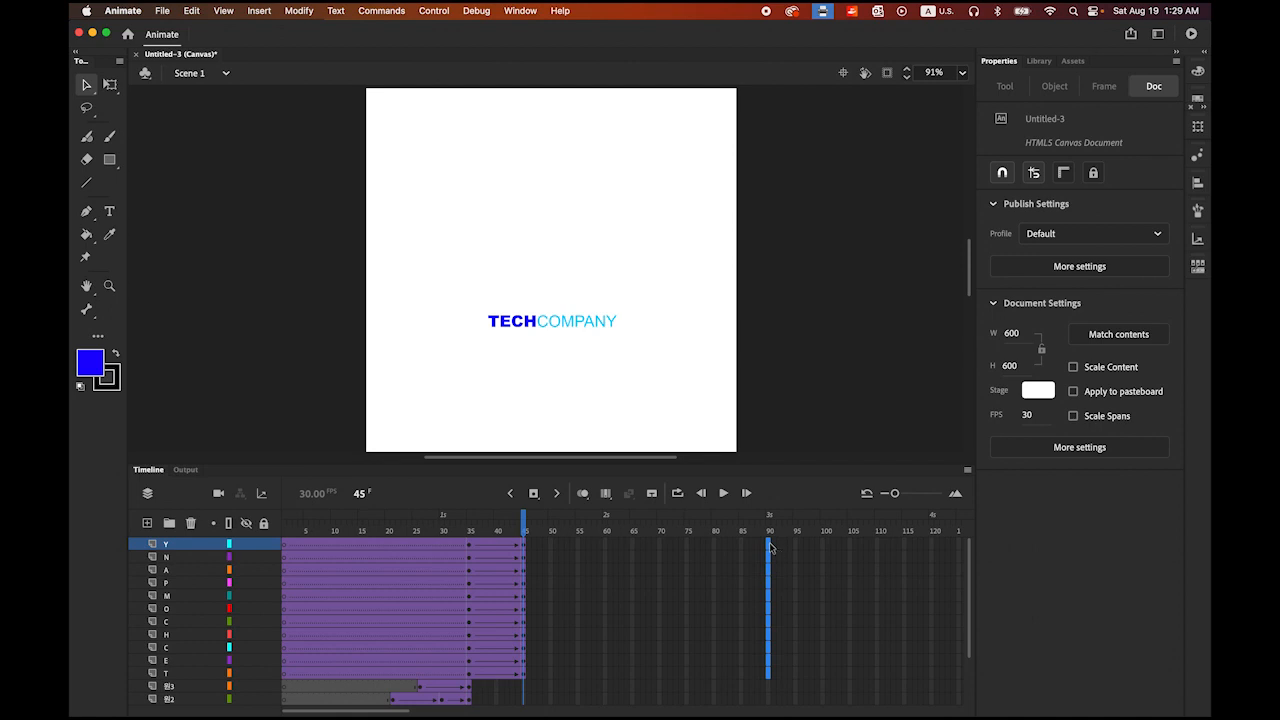
{"action": "left_click", "coordinate": [534, 495]}
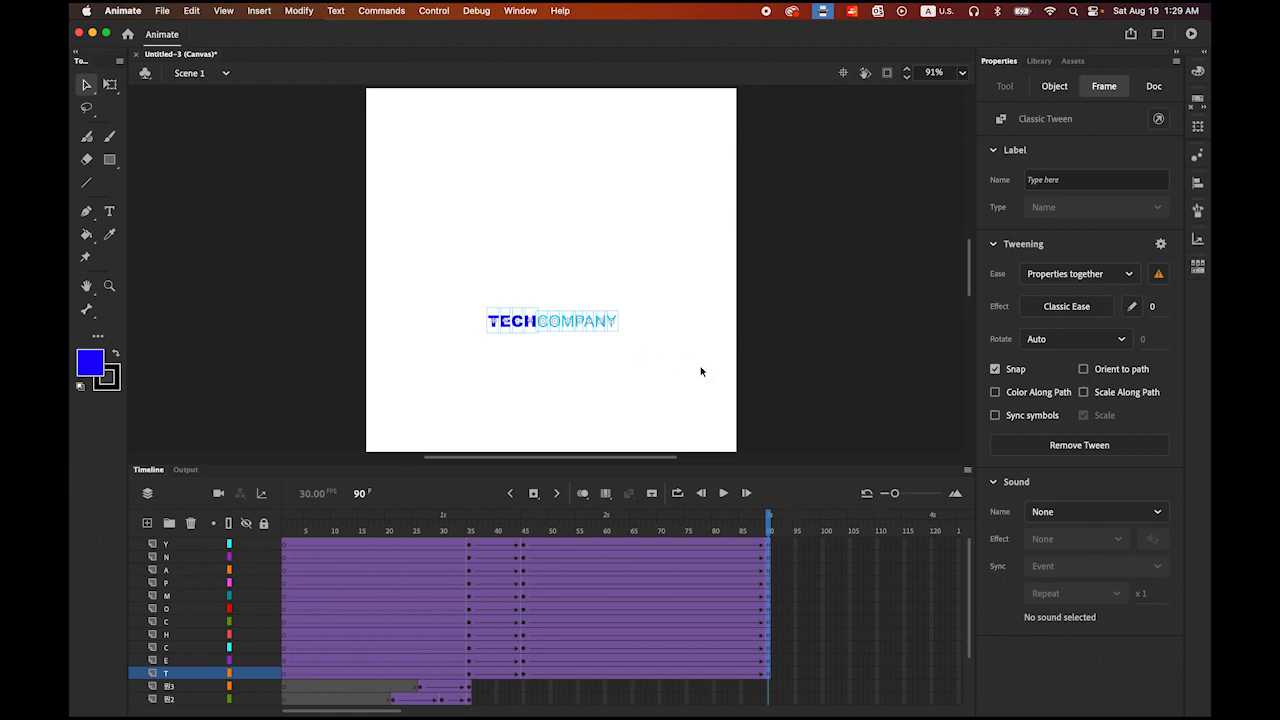
{"action": "left_click", "coordinate": [634, 373]}
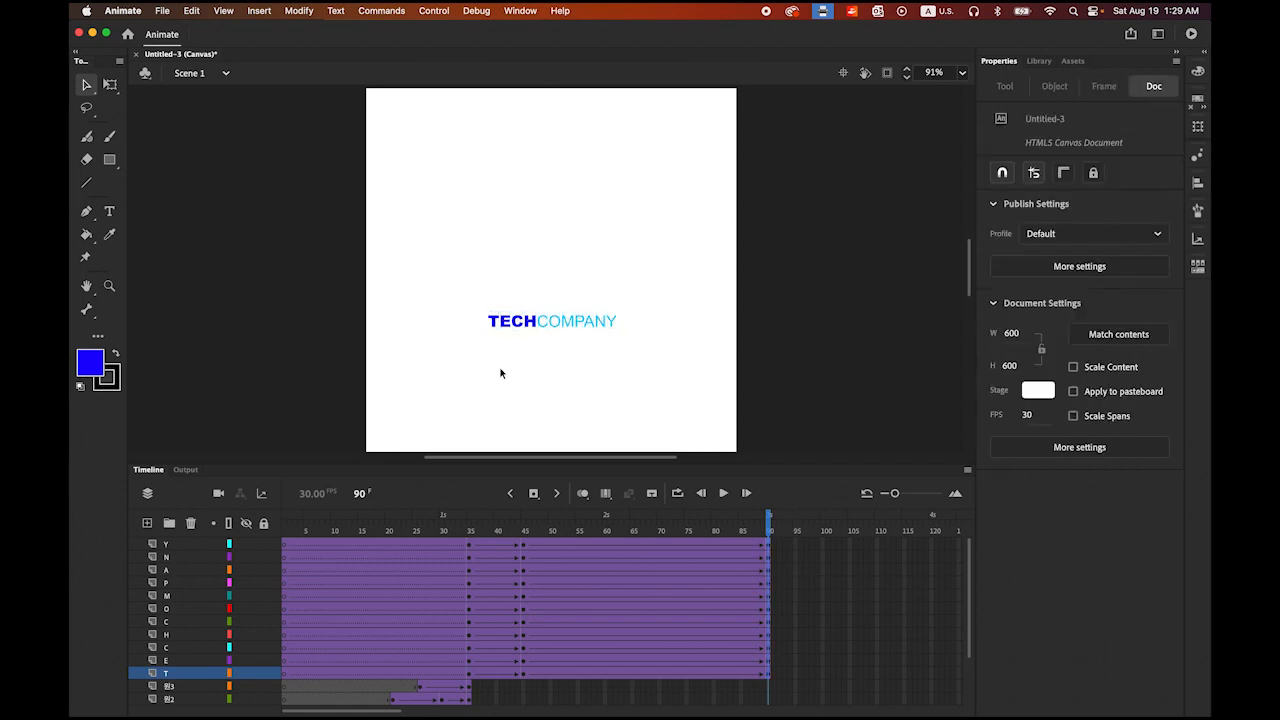
- At frame 90, move the T and the Y horizontally outward so the word spans about 315 px in width
{"action": "left_click", "coordinate": [493, 328]}
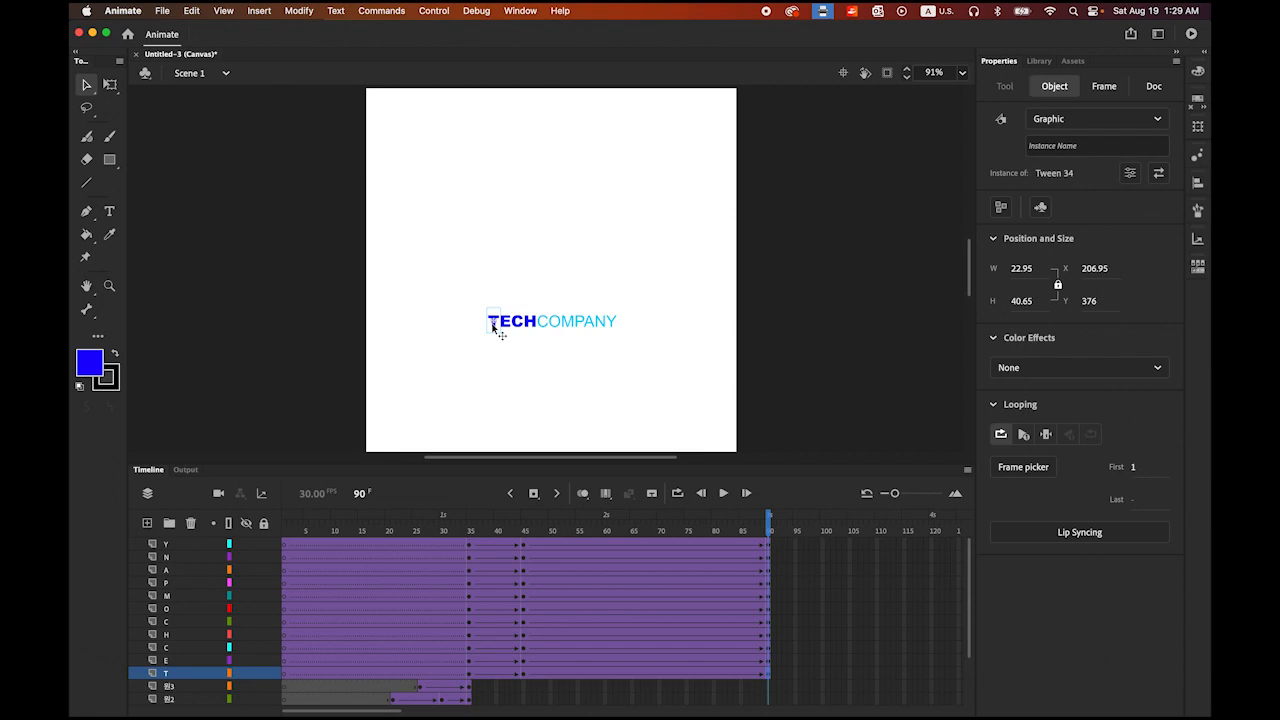
{"action": "left_click_drag", "start_coordinate": [493, 328], "coordinate": [466, 328]}
{"action": "left_click", "coordinate": [612, 334]}
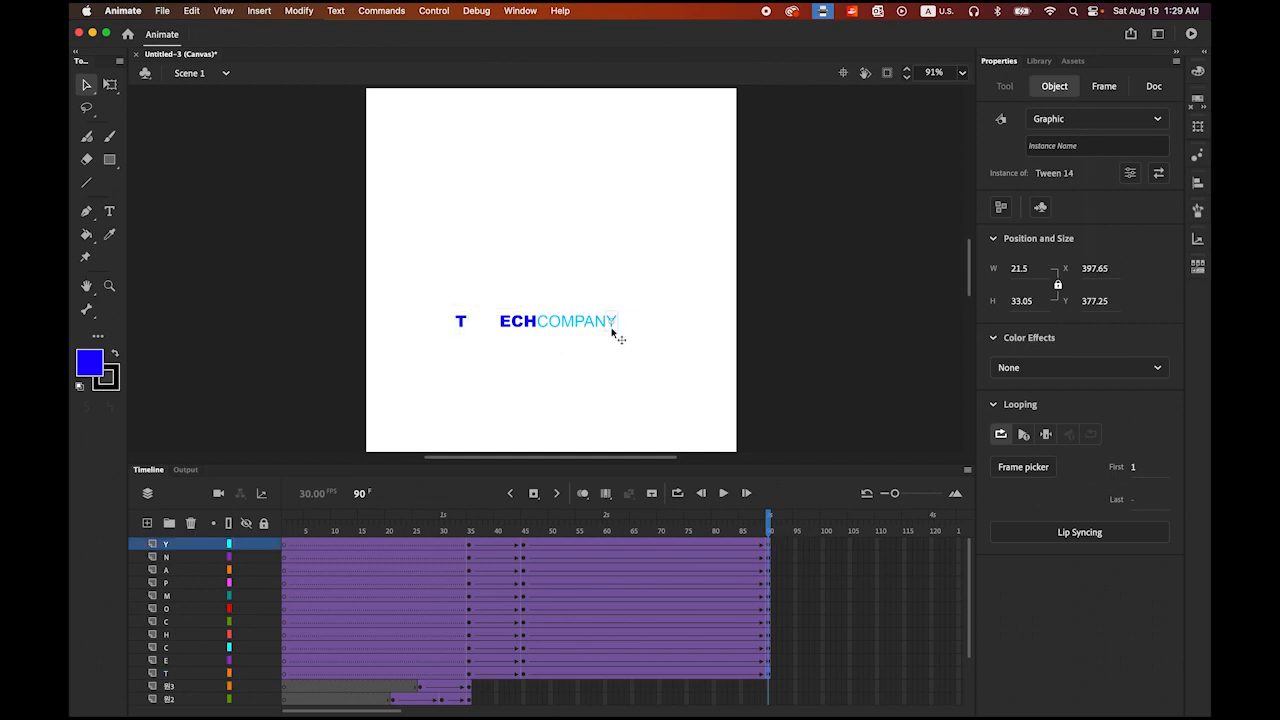
{"action": "left_click_drag", "start_coordinate": [612, 334], "coordinate": [646, 337]}
- Distribute all the TECHCOMPANY letters at frame 90 evenly by their horizontal centers
{"action": "left_click_drag", "start_coordinate": [398, 304], "coordinate": [692, 362]}
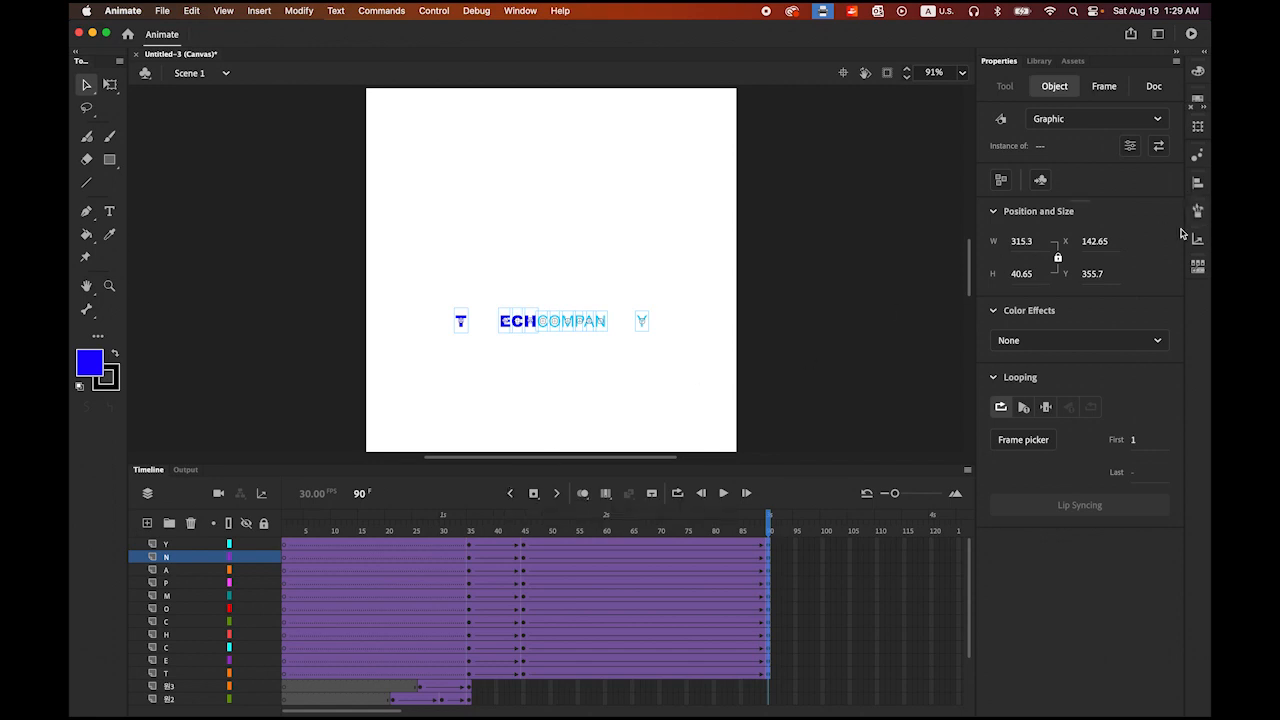
{"action": "left_click", "coordinate": [1197, 184]}
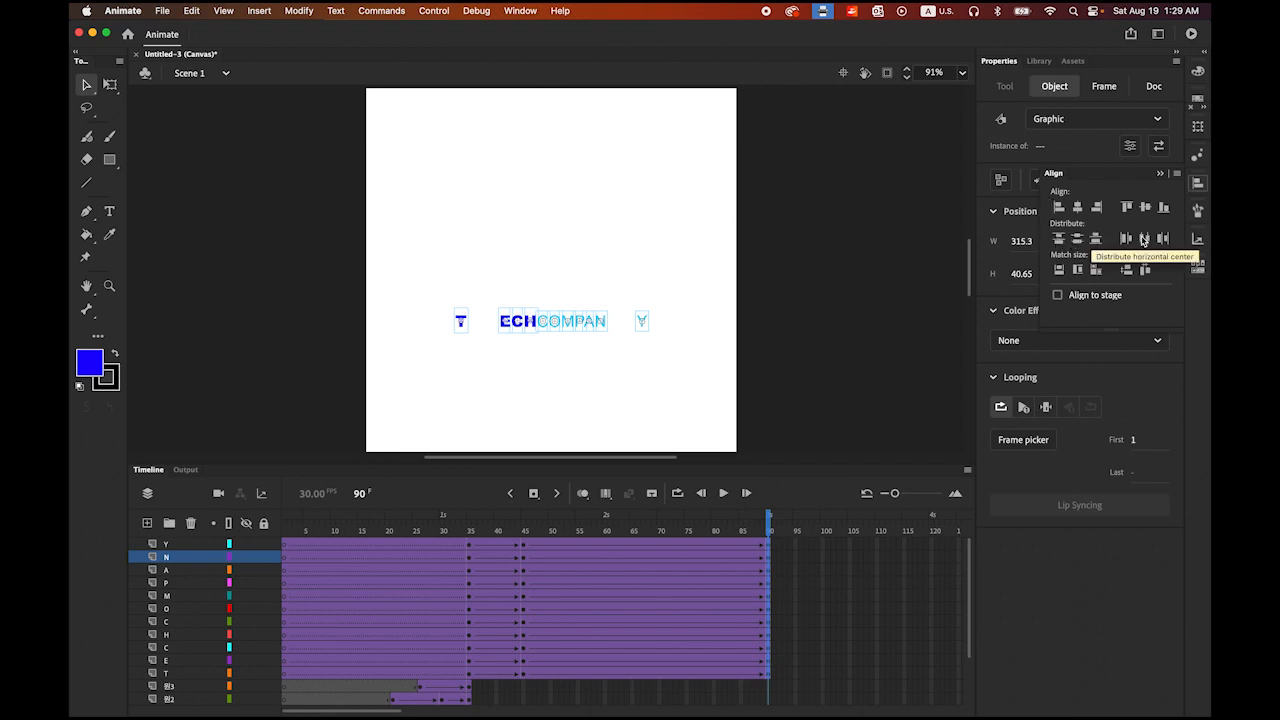
{"action": "left_click", "coordinate": [1144, 238]}
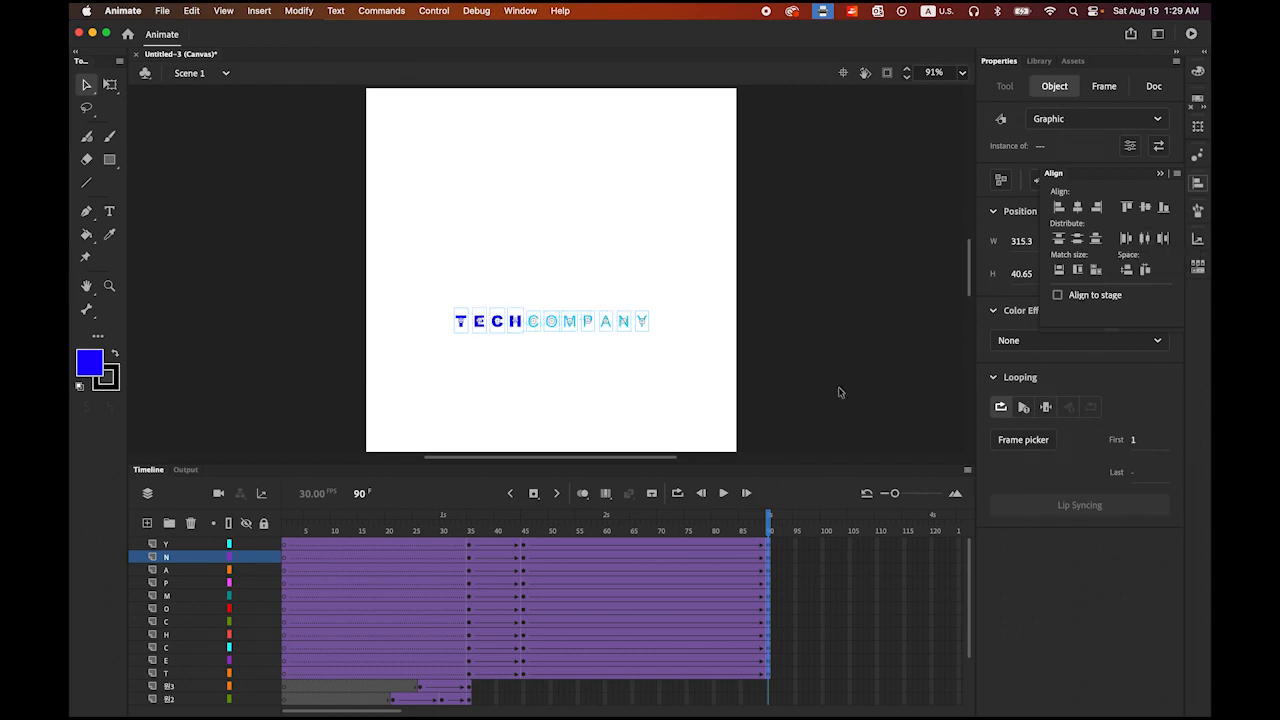
{"action": "left_click", "coordinate": [855, 376]}
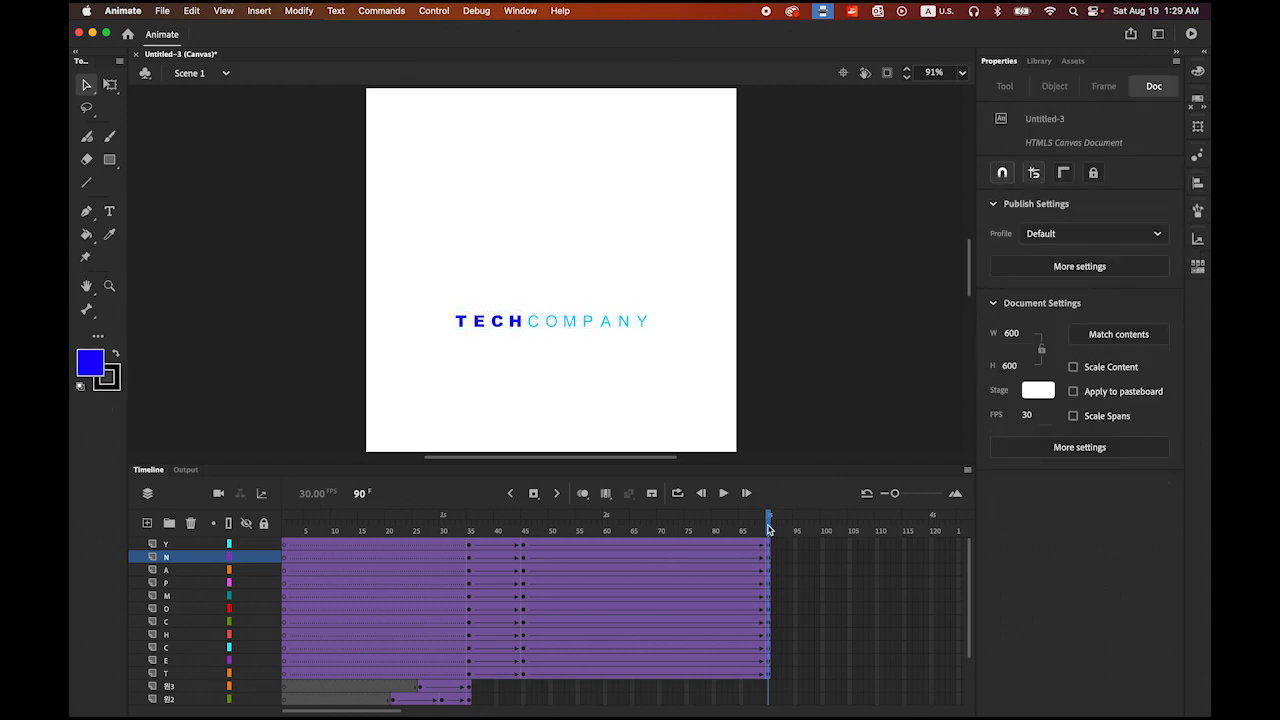
- Play the animation from frame 35 to preview the letters appearing and spreading apart
{"action": "left_click_drag", "start_coordinate": [768, 520], "coordinate": [469, 540]}
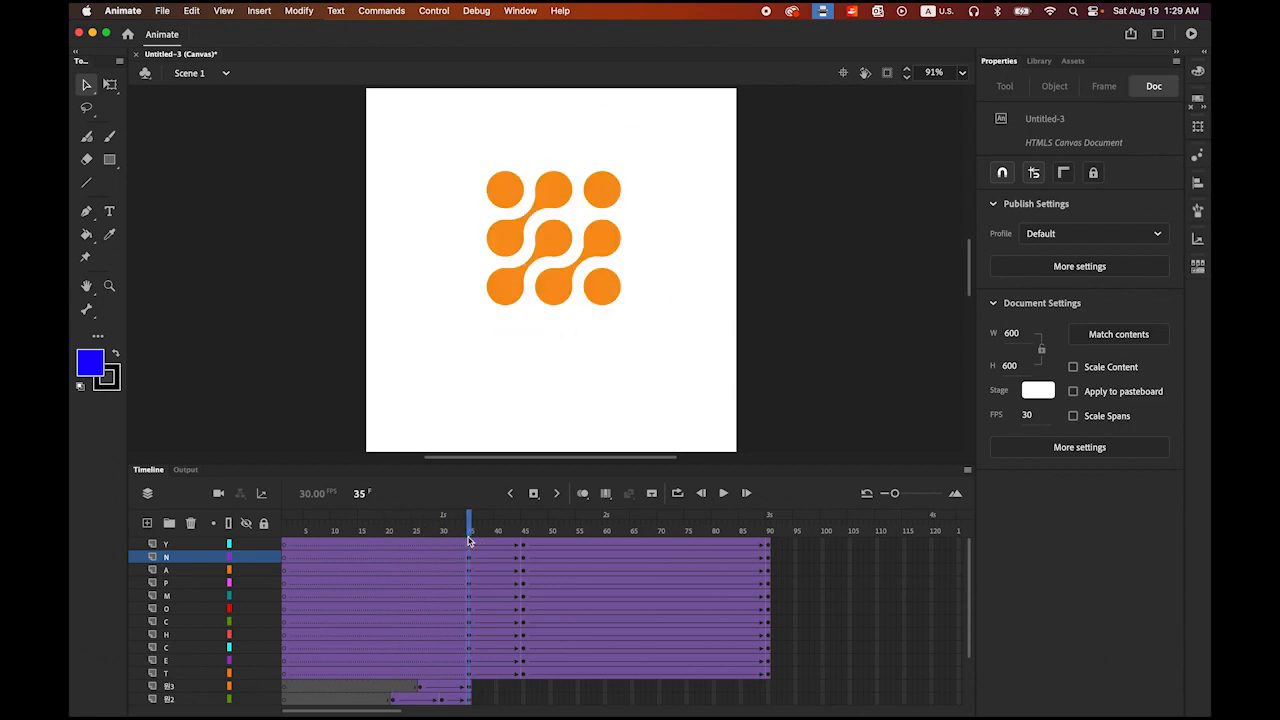
{"action": "left_click", "coordinate": [723, 493]}
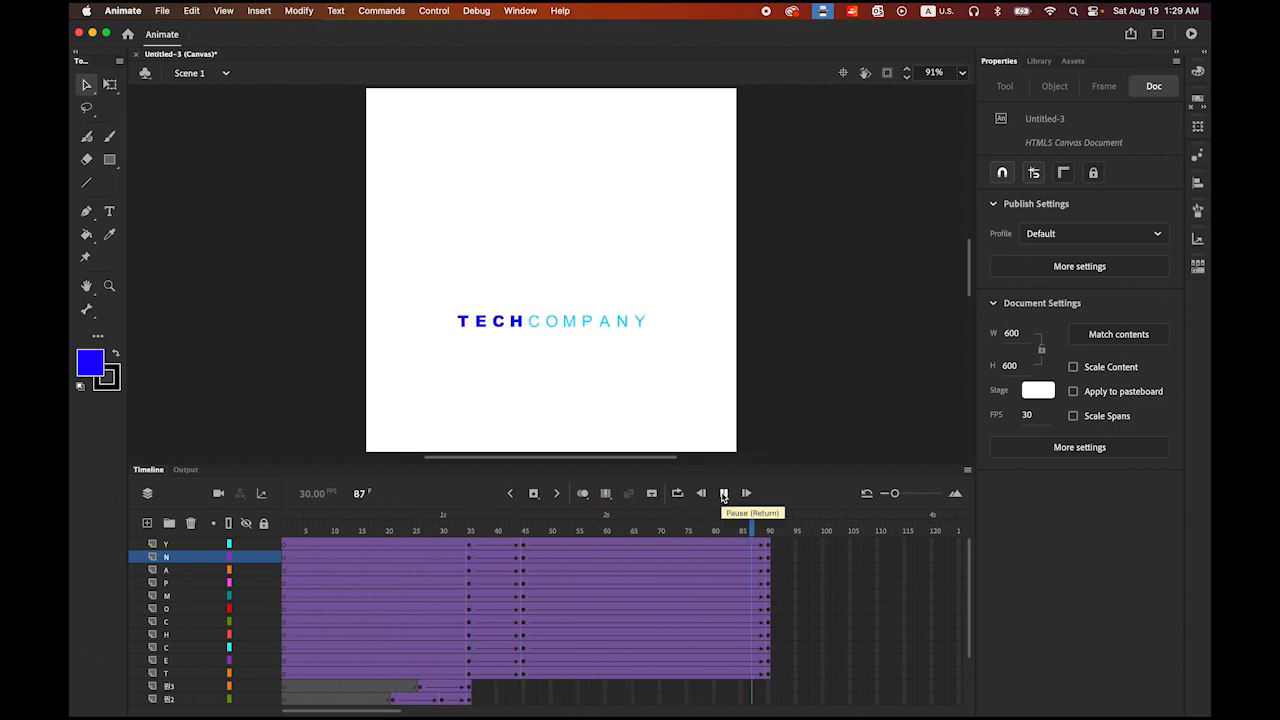
{"action": "left_click", "coordinate": [723, 493]}
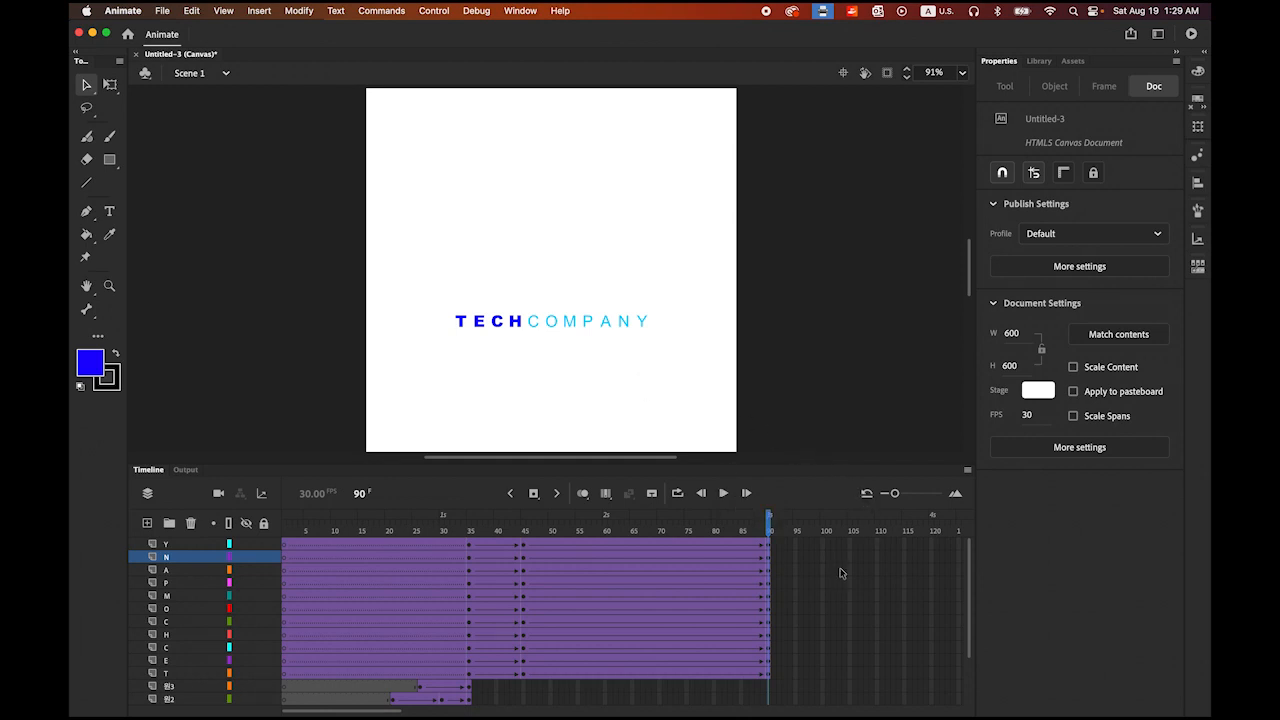
- Insert keyframes at frame 90 on all six circle and dumbbell layers, and play the whole animation as a preview
{"action": "scroll", "coordinate": [847, 581], "scroll_direction": "down", "scroll_amount": 3}
{"action": "scroll", "coordinate": [847, 581], "scroll_direction": "right", "scroll_amount": 3}
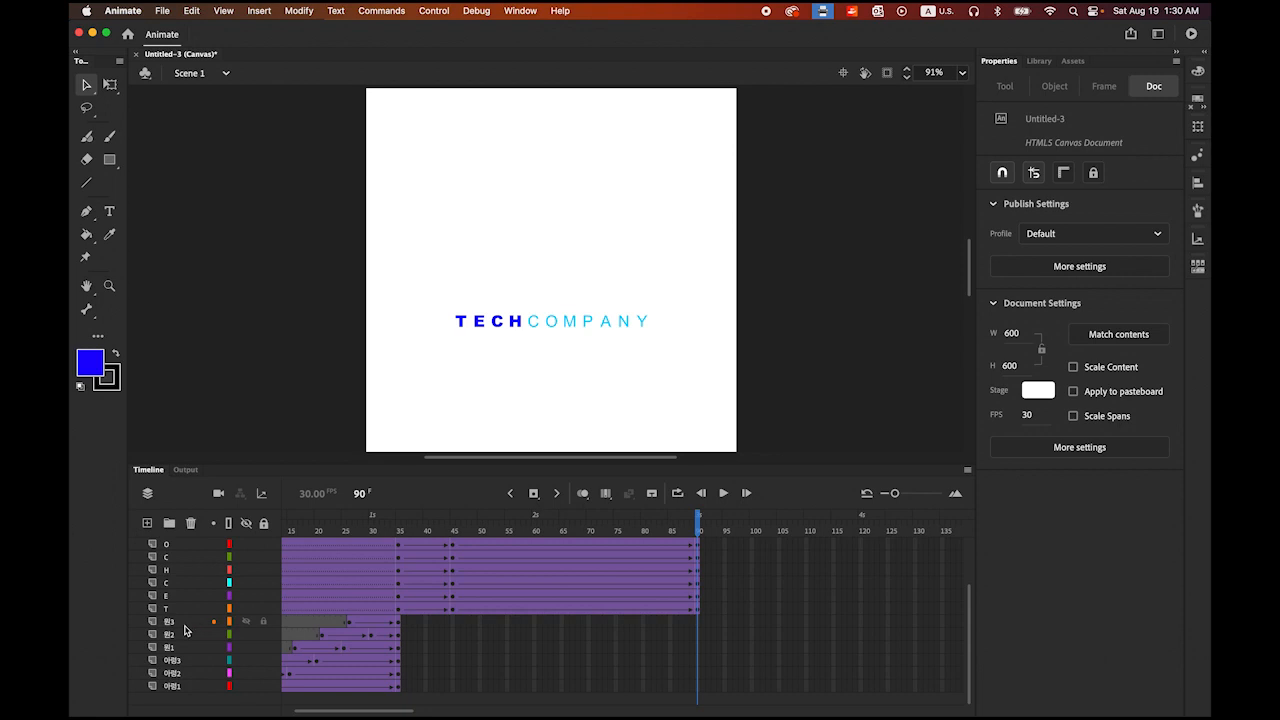
{"action": "left_click", "coordinate": [698, 624]}
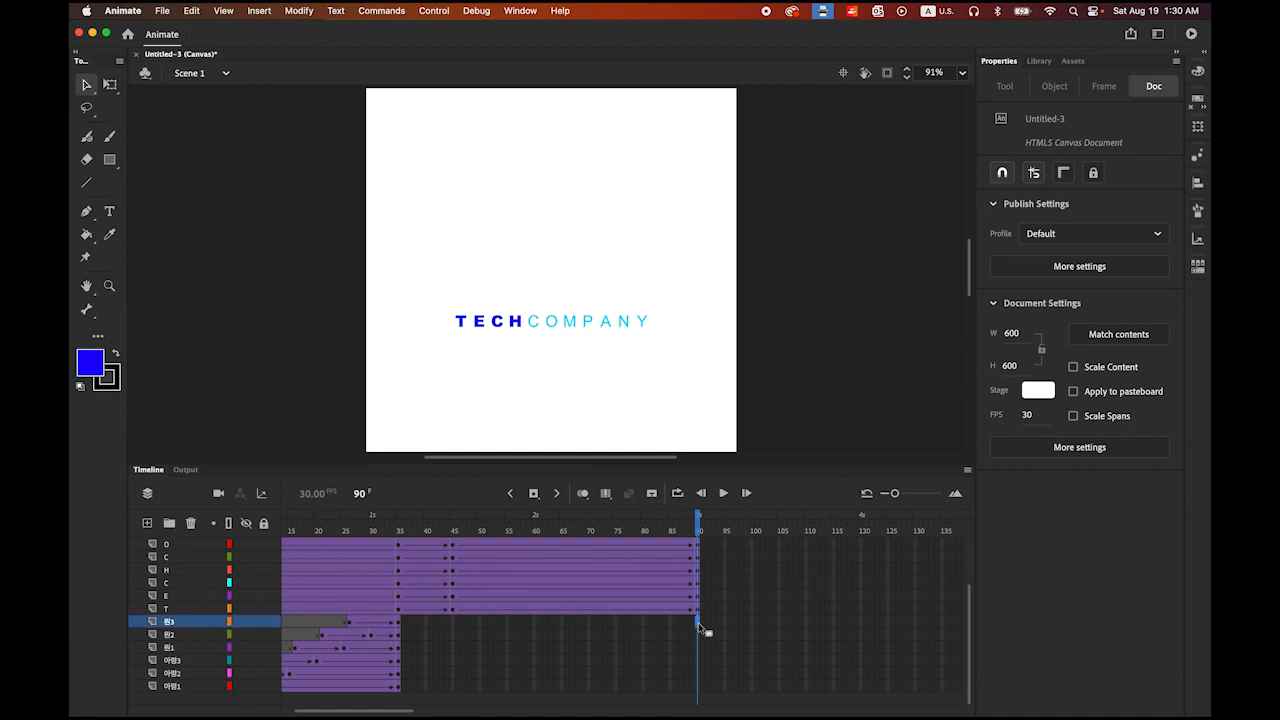
{"action": "left_click", "coordinate": [698, 689]}
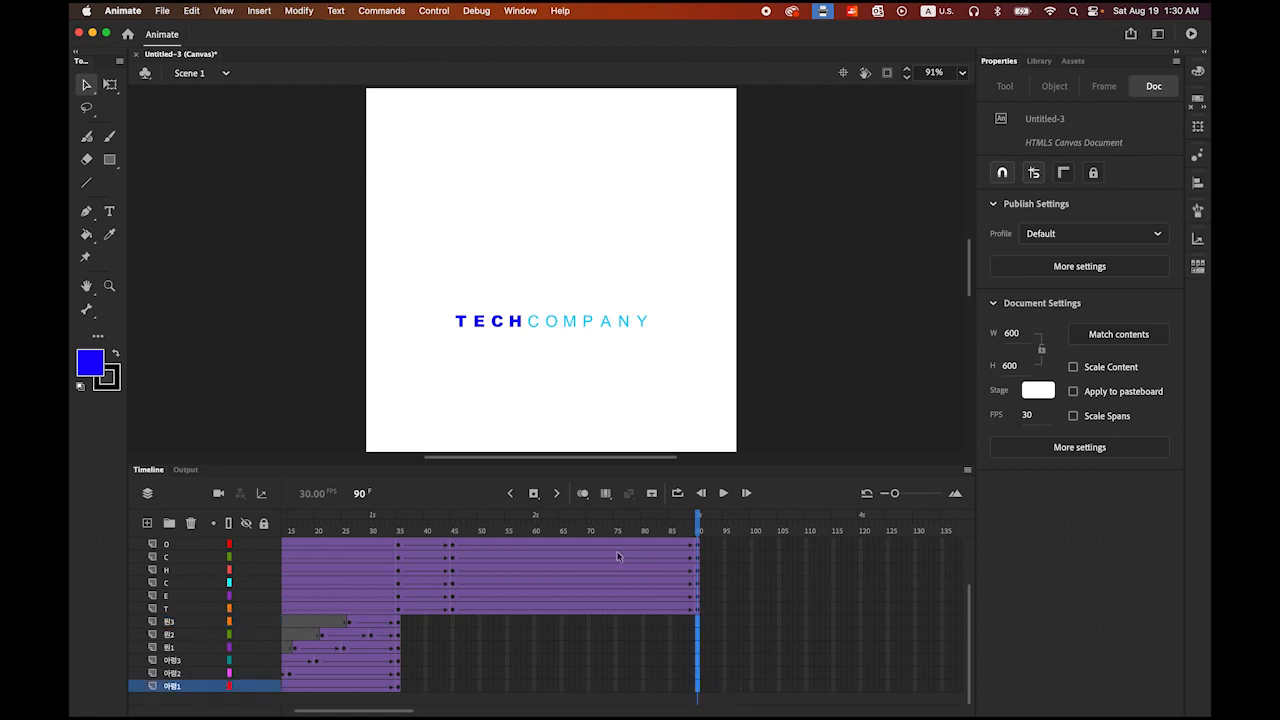
{"action": "left_click", "coordinate": [534, 494]}
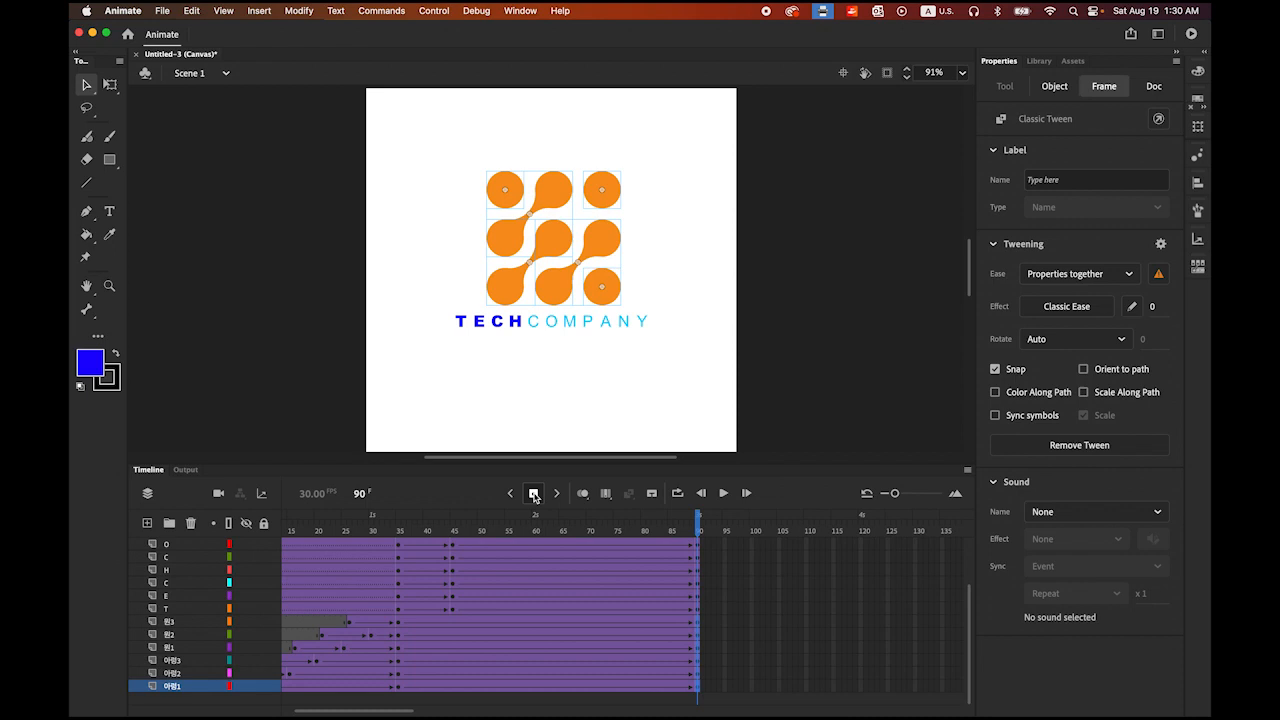
{"action": "left_click", "coordinate": [932, 372]}
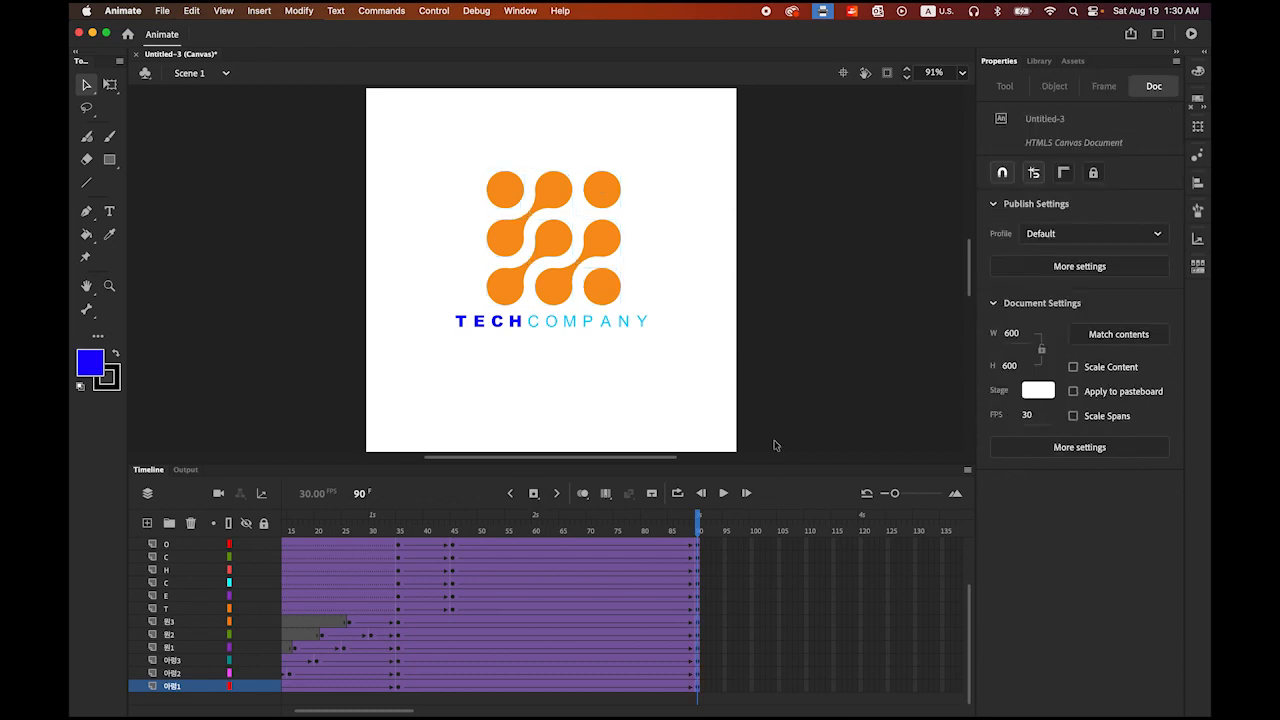
{"action": "left_click", "coordinate": [725, 494]}
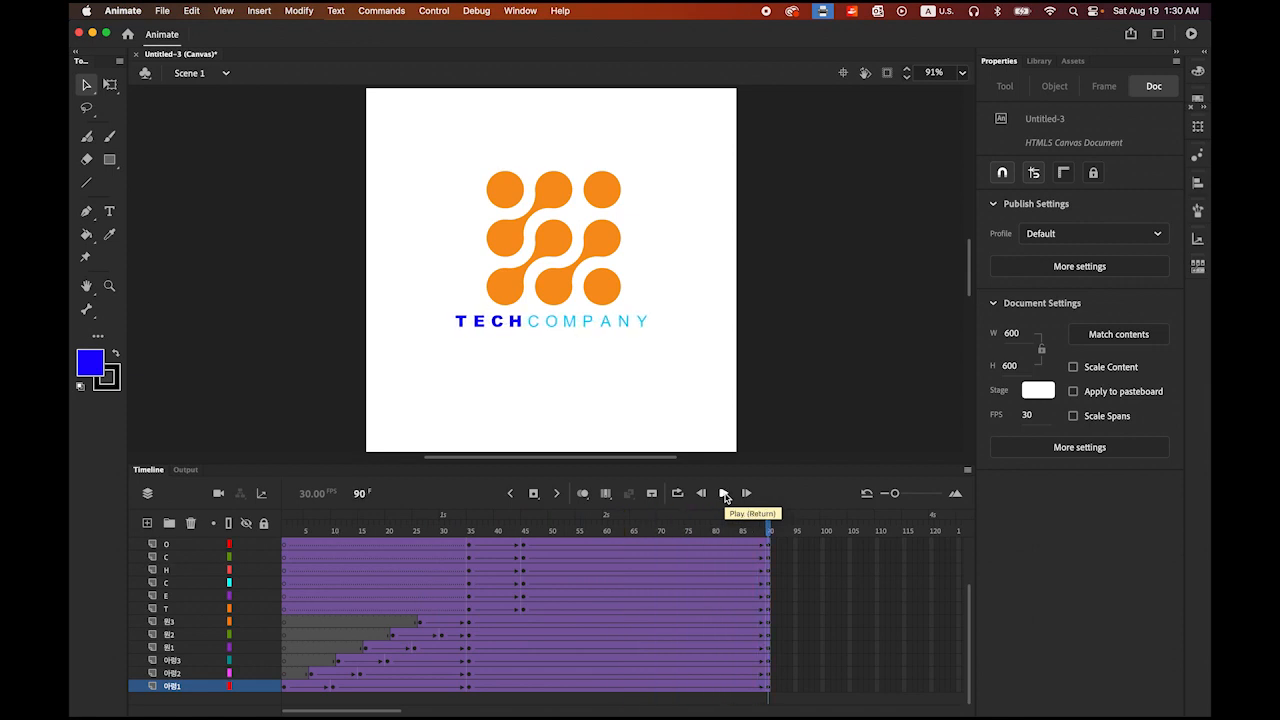
{"action": "left_click", "coordinate": [725, 494]}
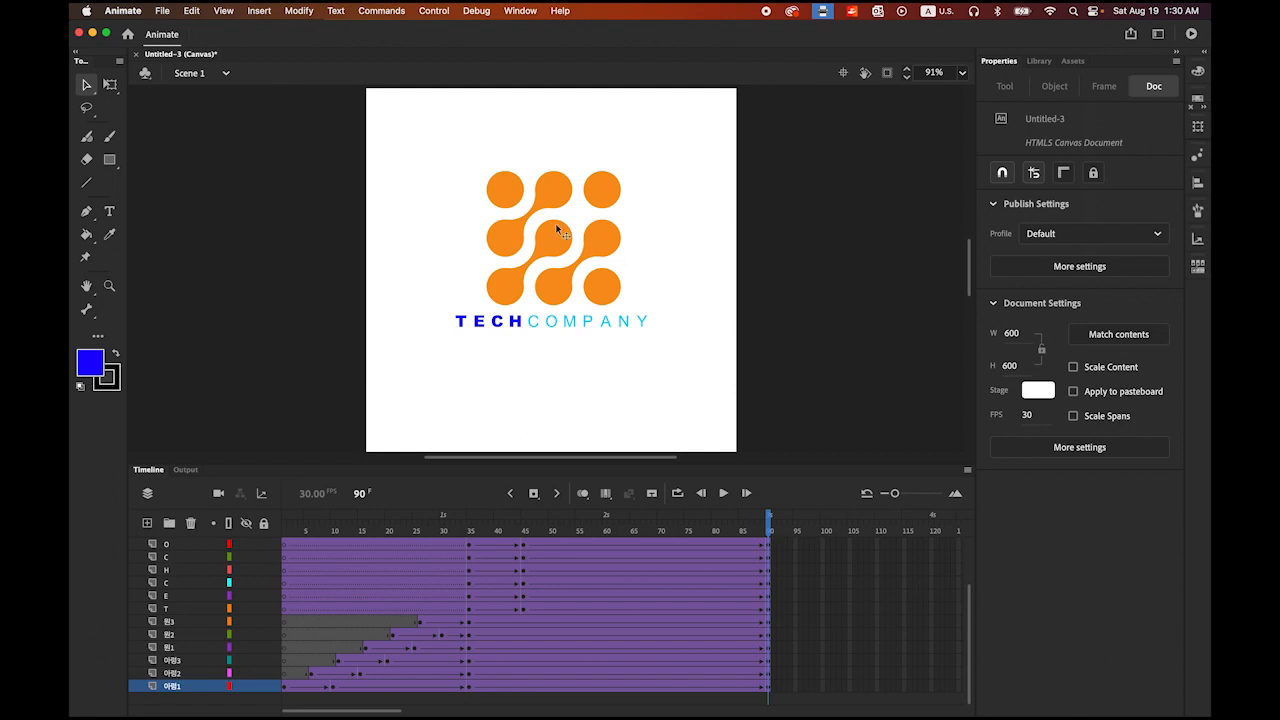
- Save the document as logo.fla in the 006 folder
{"action": "left_click", "coordinate": [157, 10]}
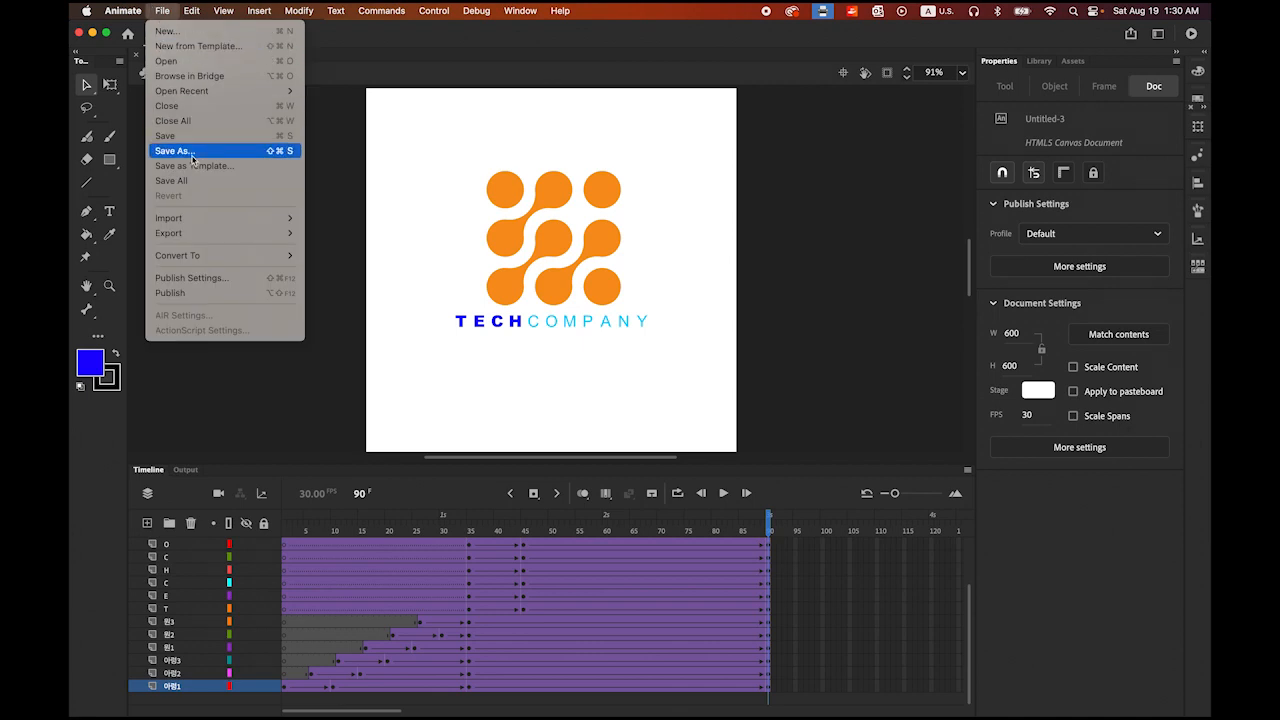
{"action": "left_click", "coordinate": [195, 152]}
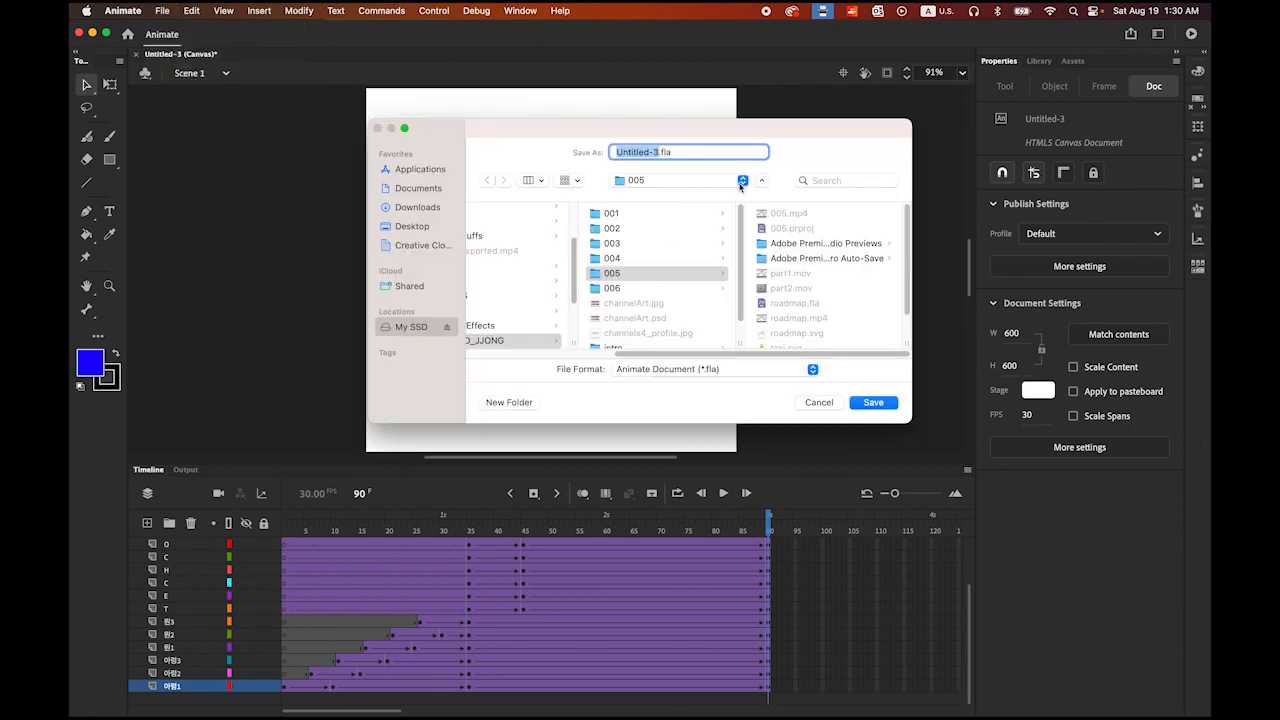
{"action": "left_click", "coordinate": [609, 288]}
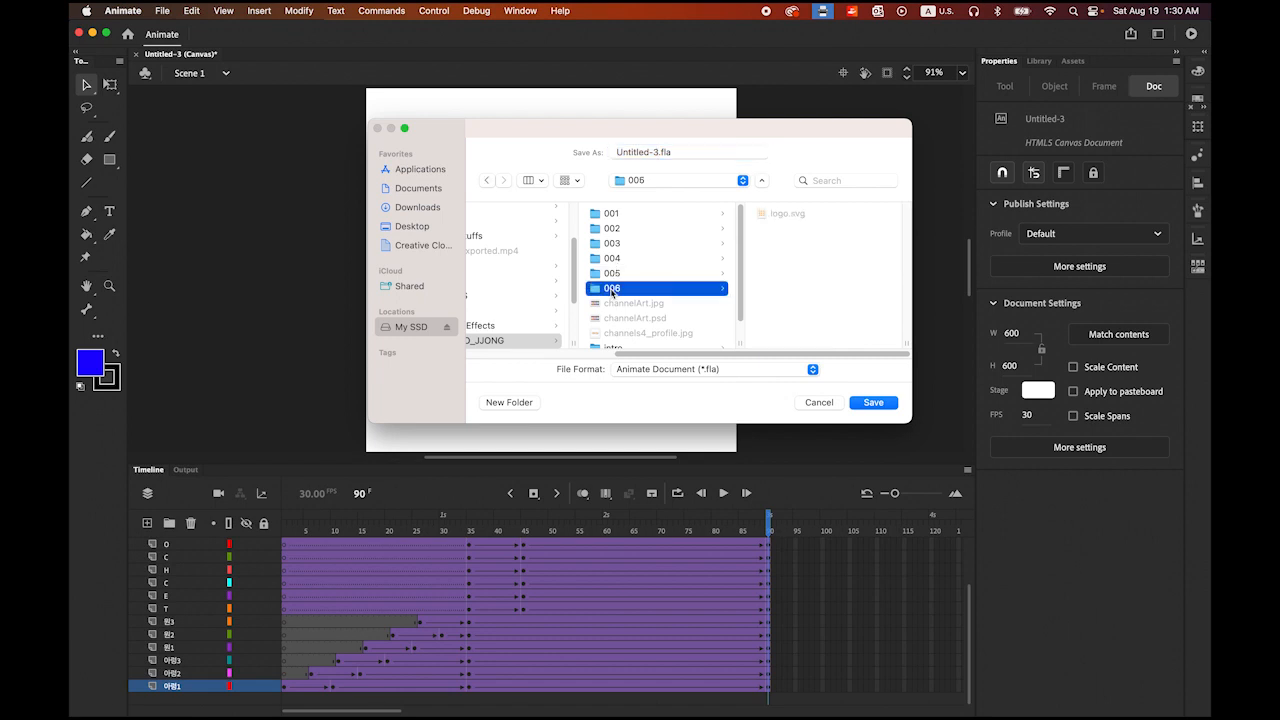
{"action": "left_click", "coordinate": [656, 152]}
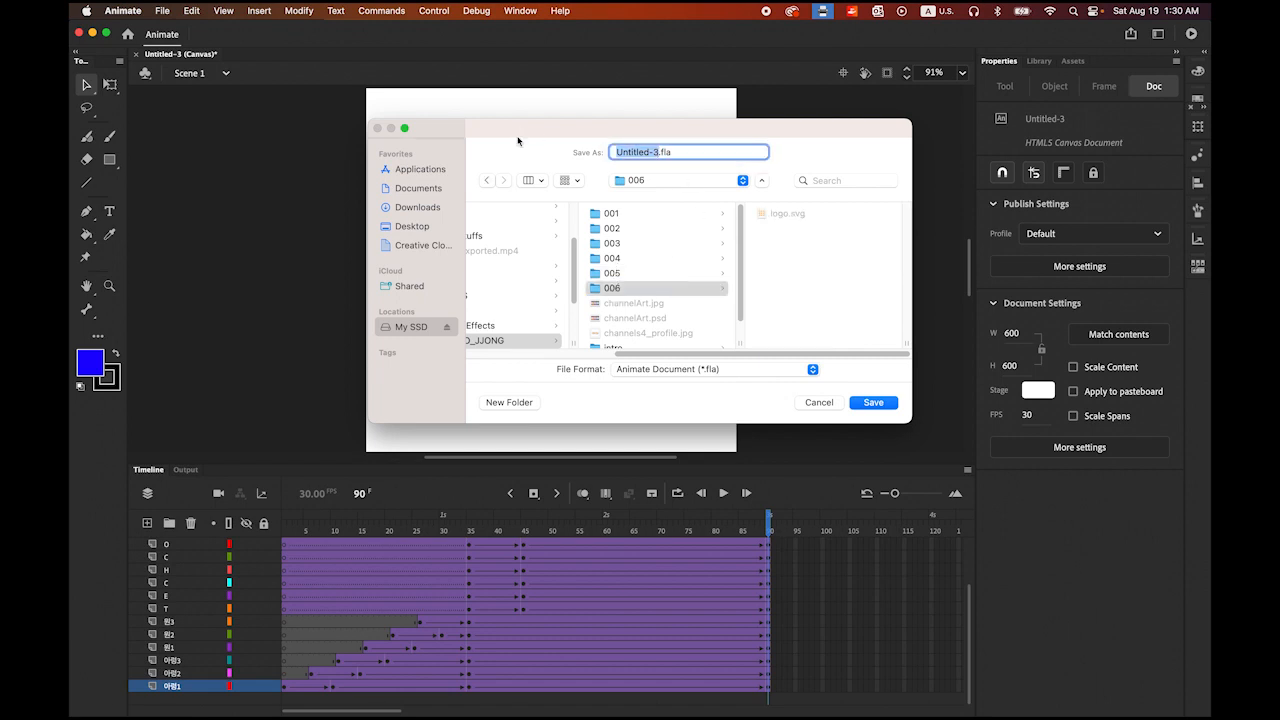
{"action": "type", "text": "logo"}
{"action": "left_click", "coordinate": [889, 401]}
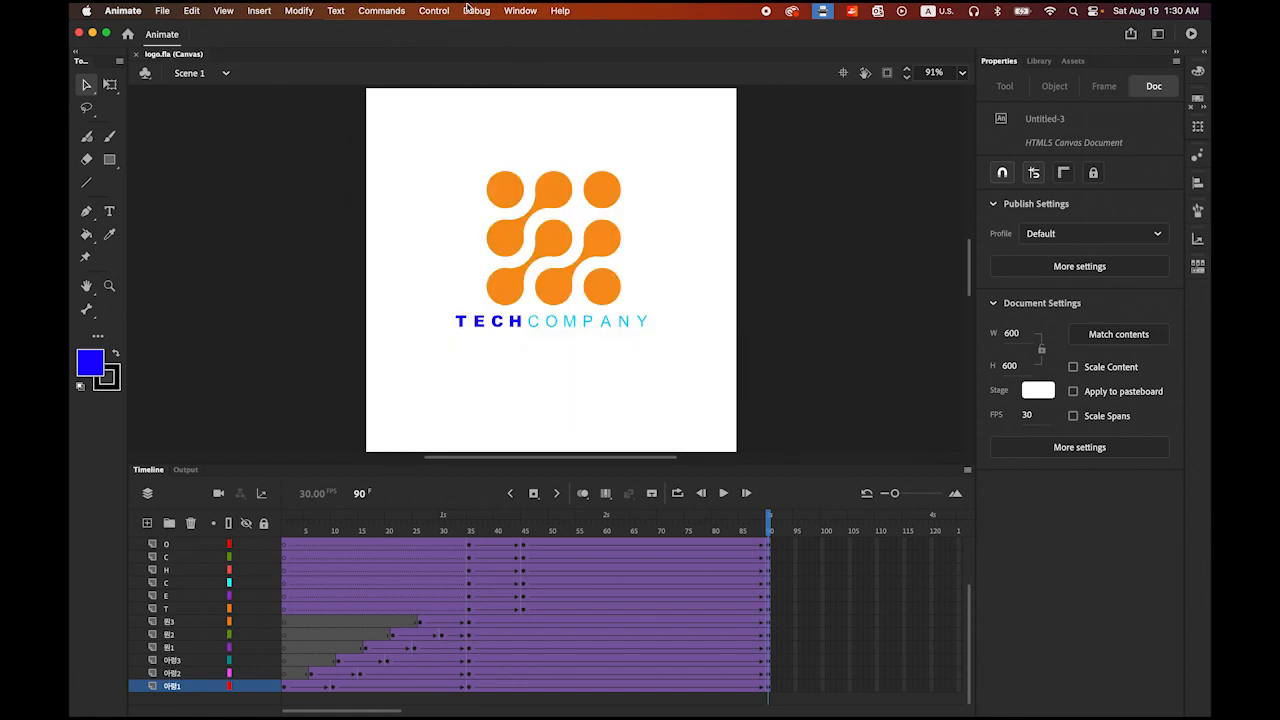
- Test the logo movie in the browser, and return to the timeline in Animate
{"action": "left_click", "coordinate": [430, 10]}
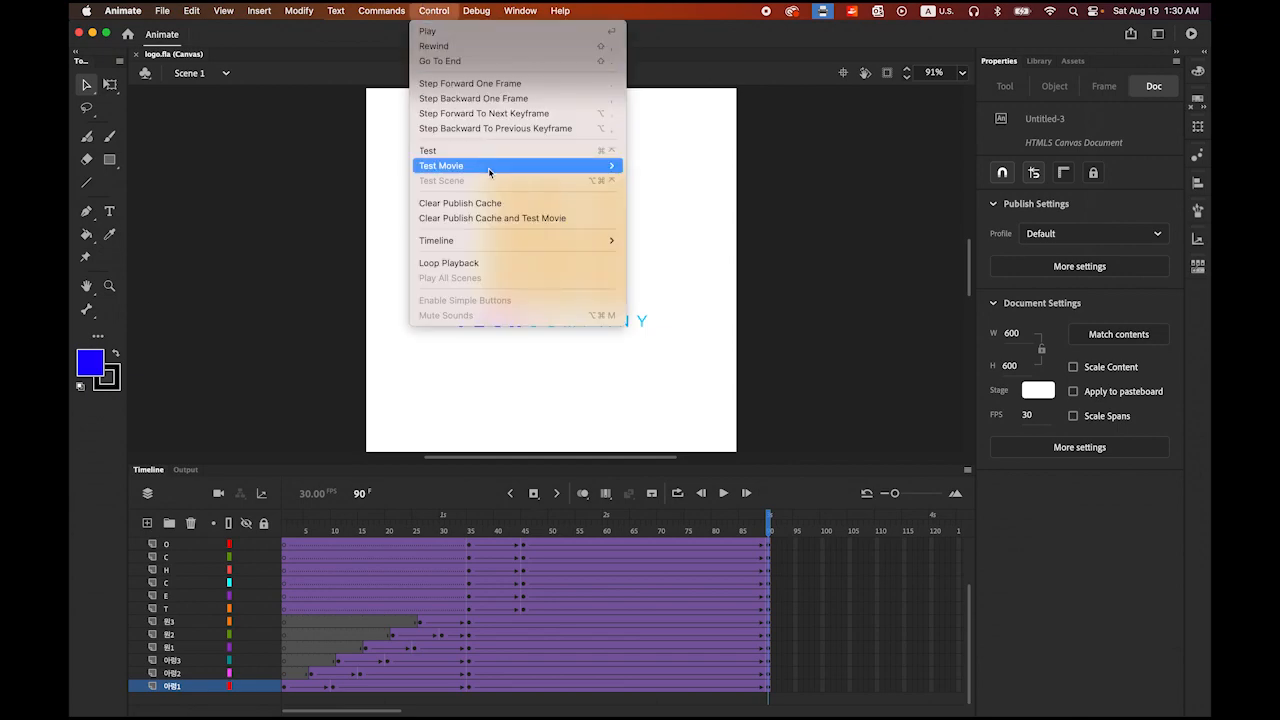
{"action": "mouse_move", "coordinate": [470, 165]}
{"action": "left_click", "coordinate": [688, 180]}
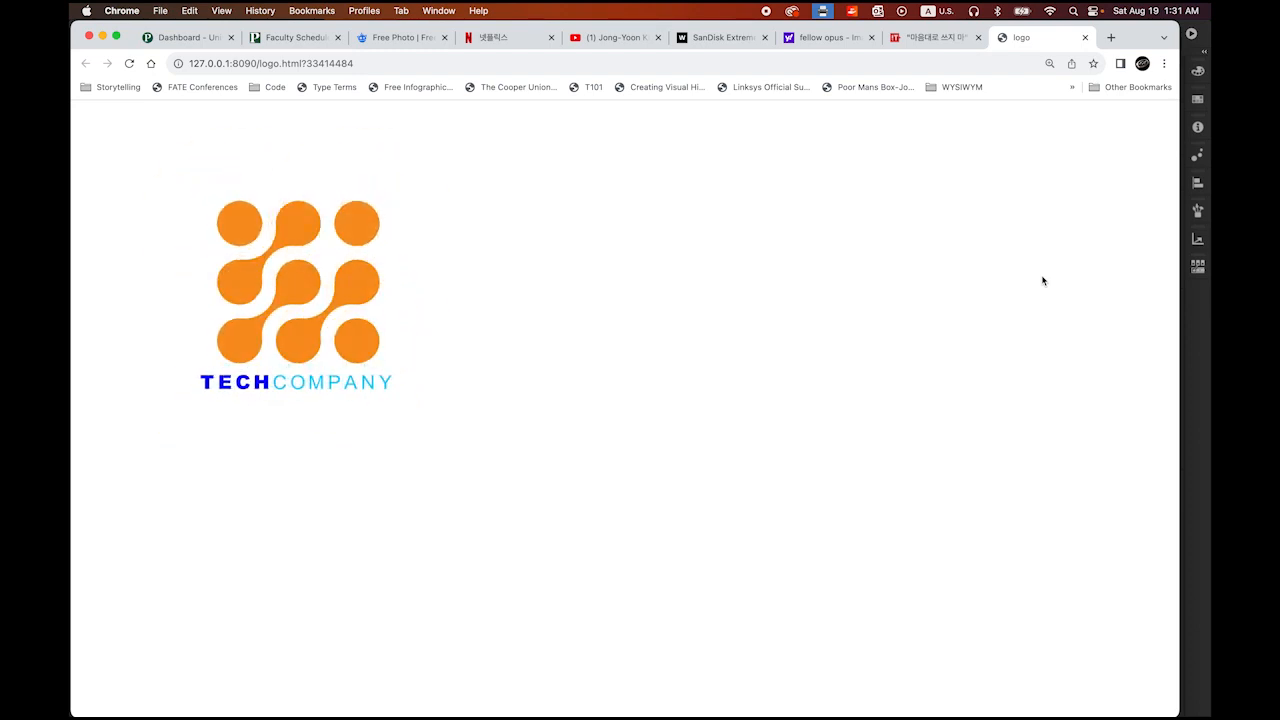
{"action": "left_click", "coordinate": [1207, 380]}
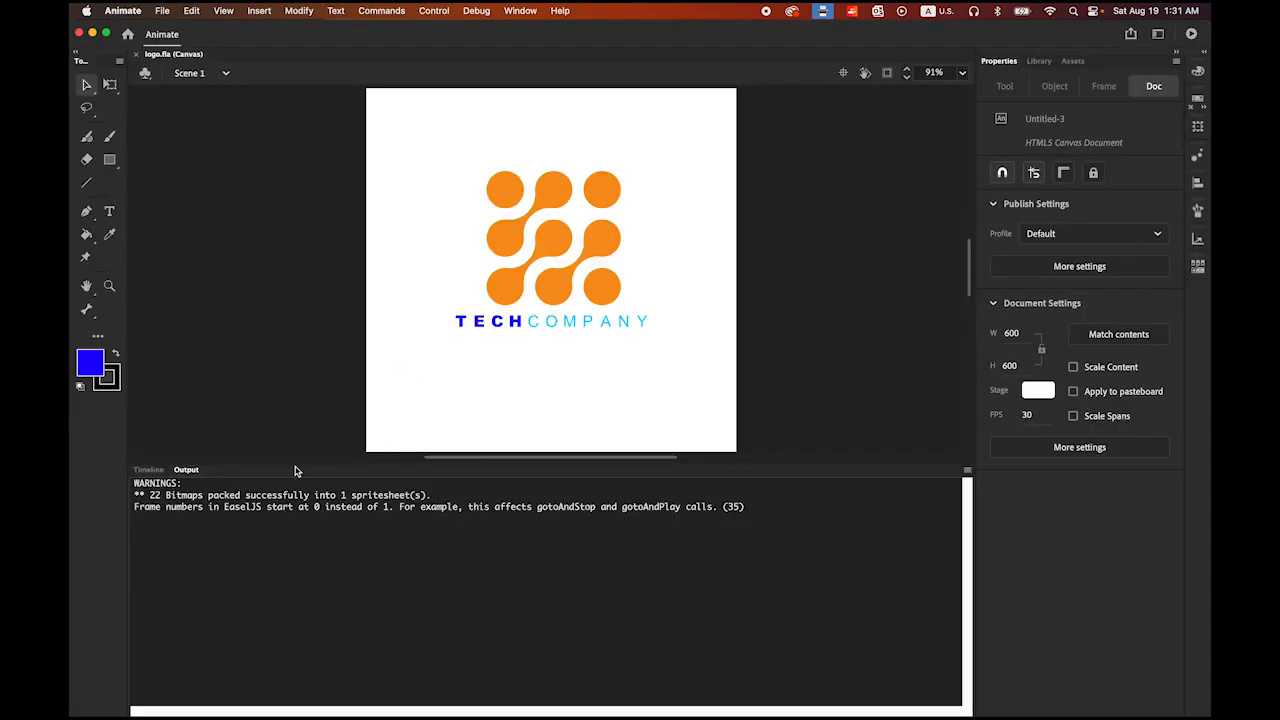
{"action": "left_click", "coordinate": [149, 470]}
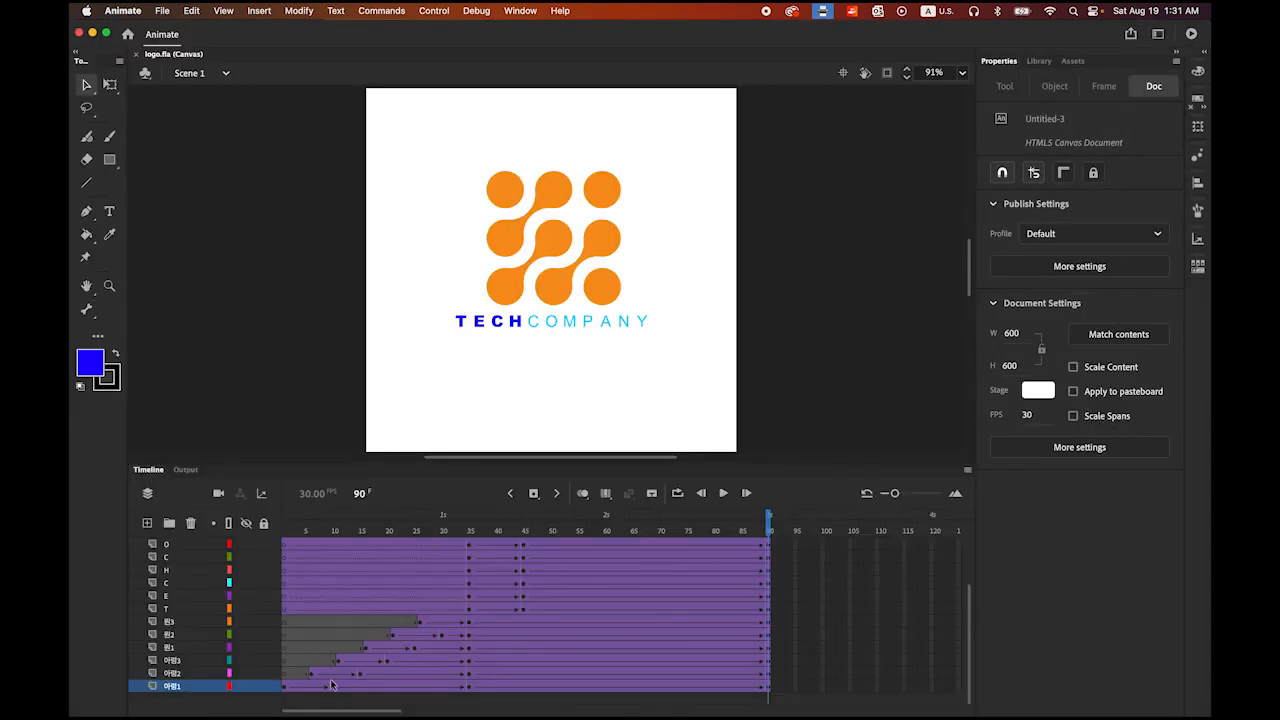
- Insert keyframes at frame 180 on all layers, from the bottom dumbbell layer up to the Y
{"action": "left_click_drag", "start_coordinate": [355, 712], "coordinate": [415, 716]}
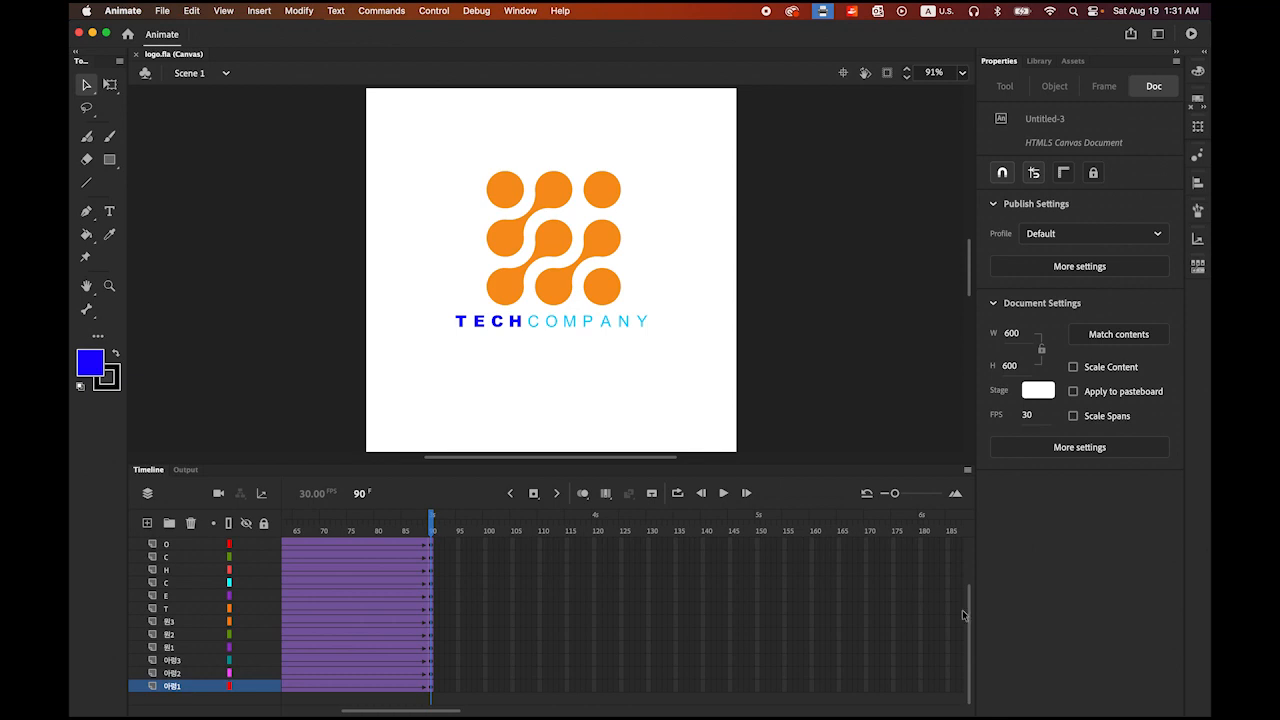
{"action": "left_click", "coordinate": [920, 687]}
{"action": "scroll", "coordinate": [923, 665], "scroll_direction": "up", "scroll_amount": 3}
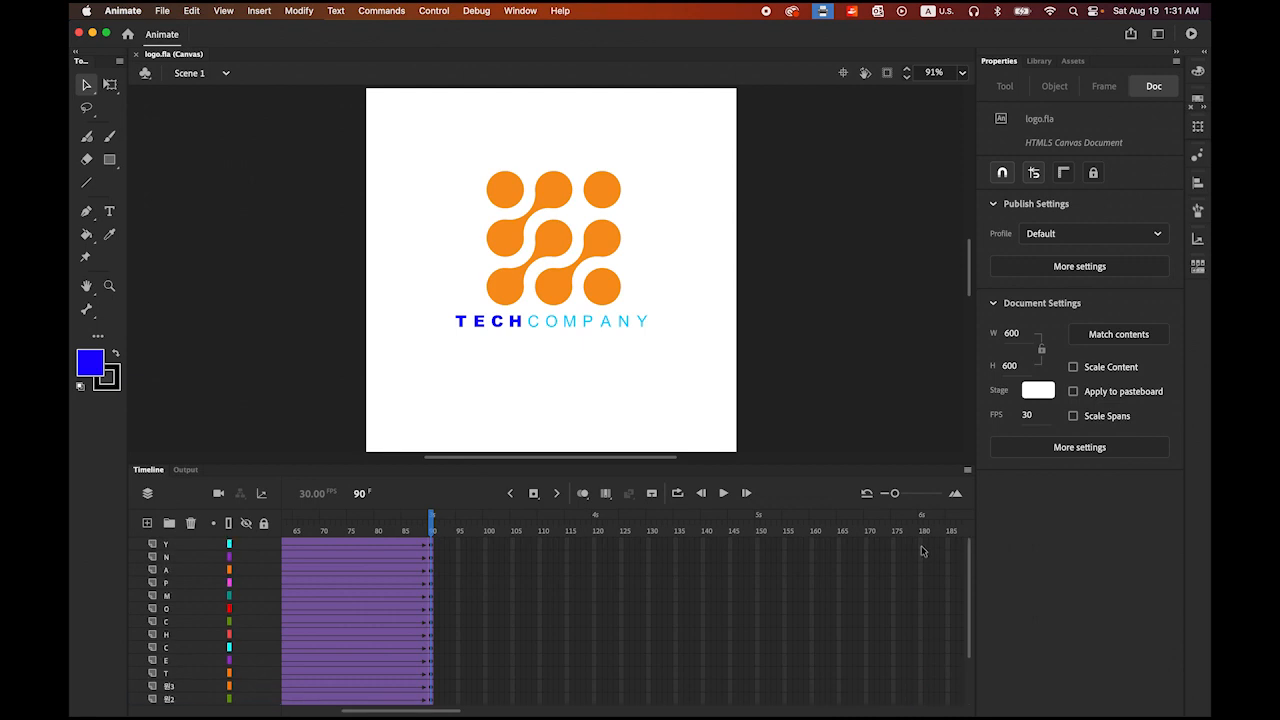
{"action": "left_click", "coordinate": [921, 545], "text": "shift"}
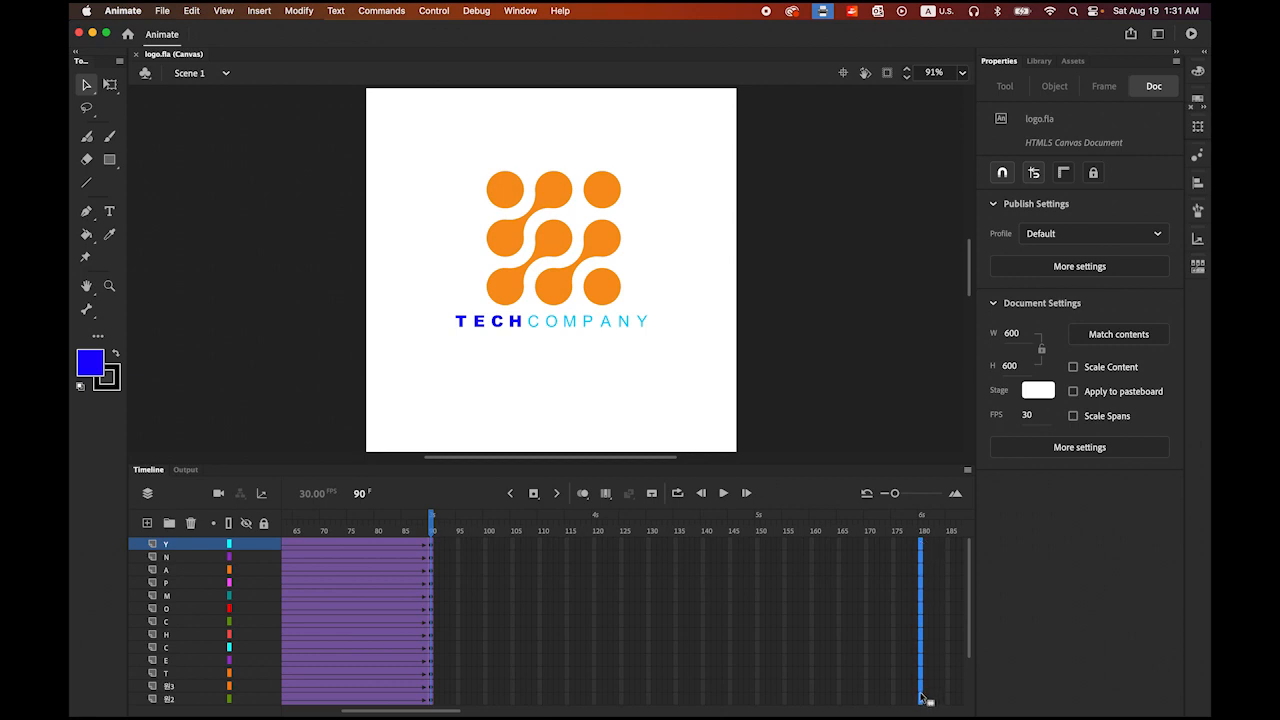
{"action": "left_click", "coordinate": [534, 499]}
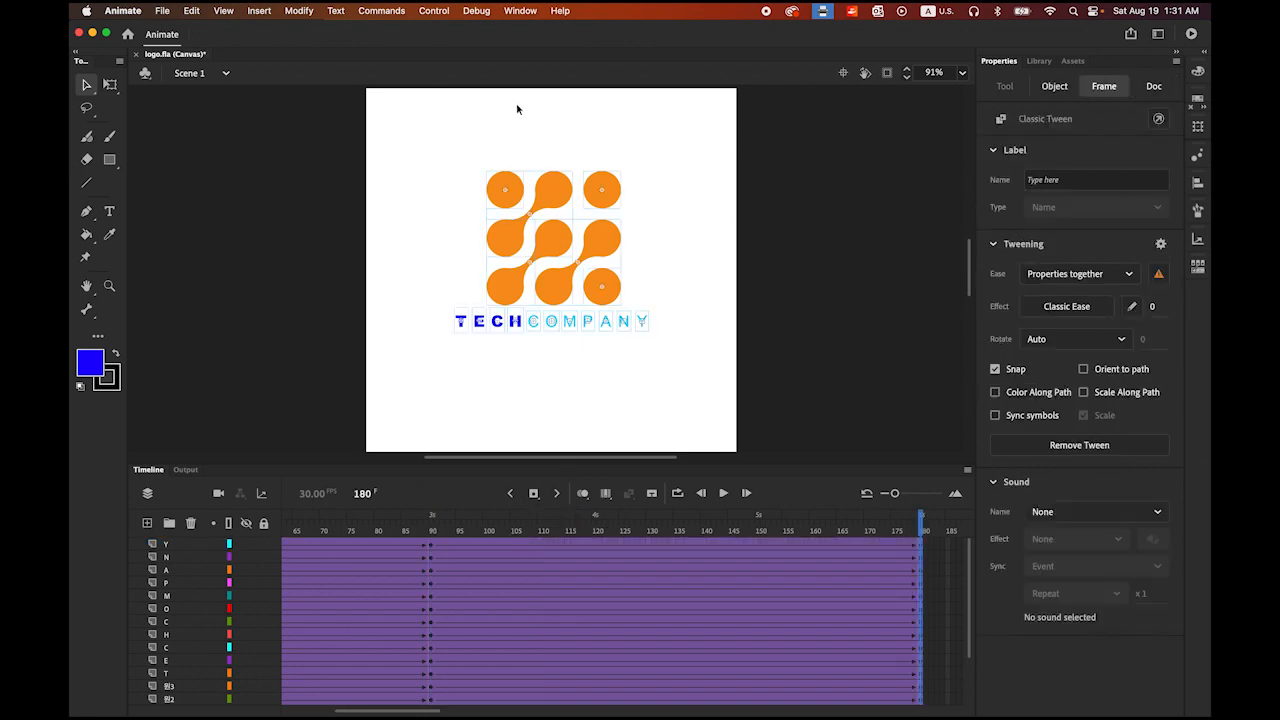
- Test the extended 180-frame movie in the browser, and go back to the timeline in Animate
{"action": "left_click", "coordinate": [434, 12]}
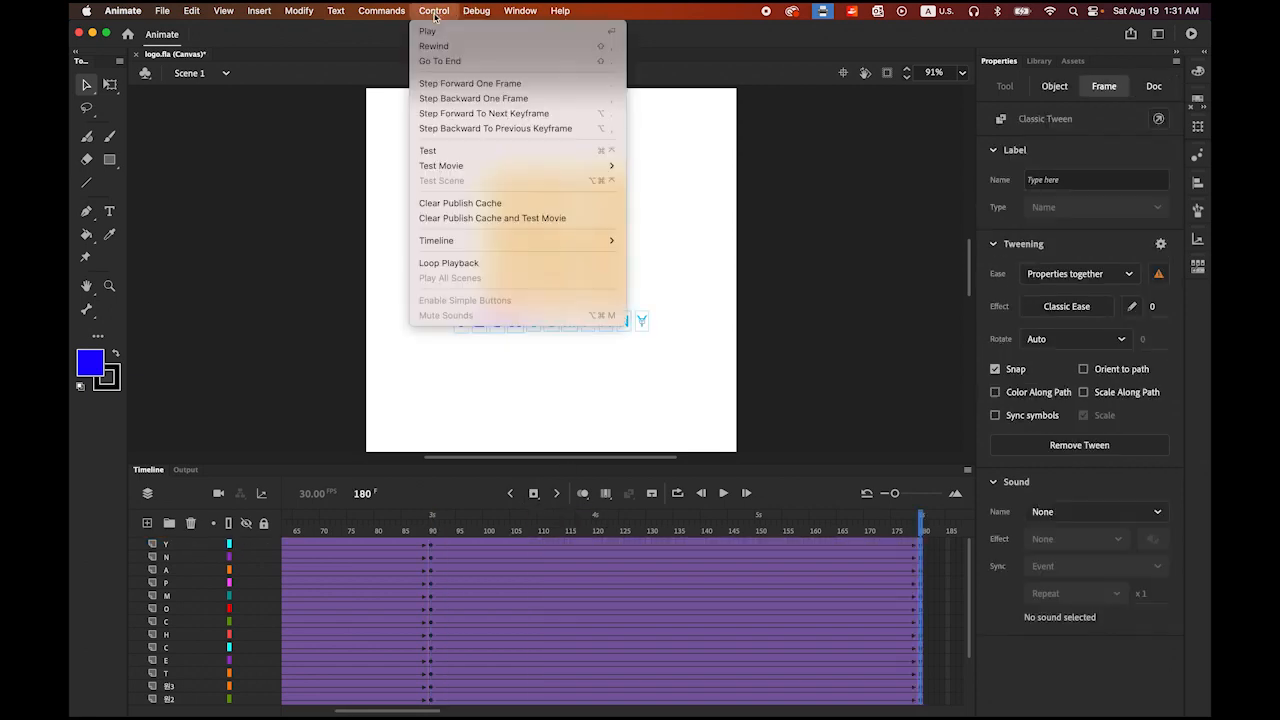
{"action": "mouse_move", "coordinate": [471, 166]}
{"action": "left_click", "coordinate": [687, 180]}
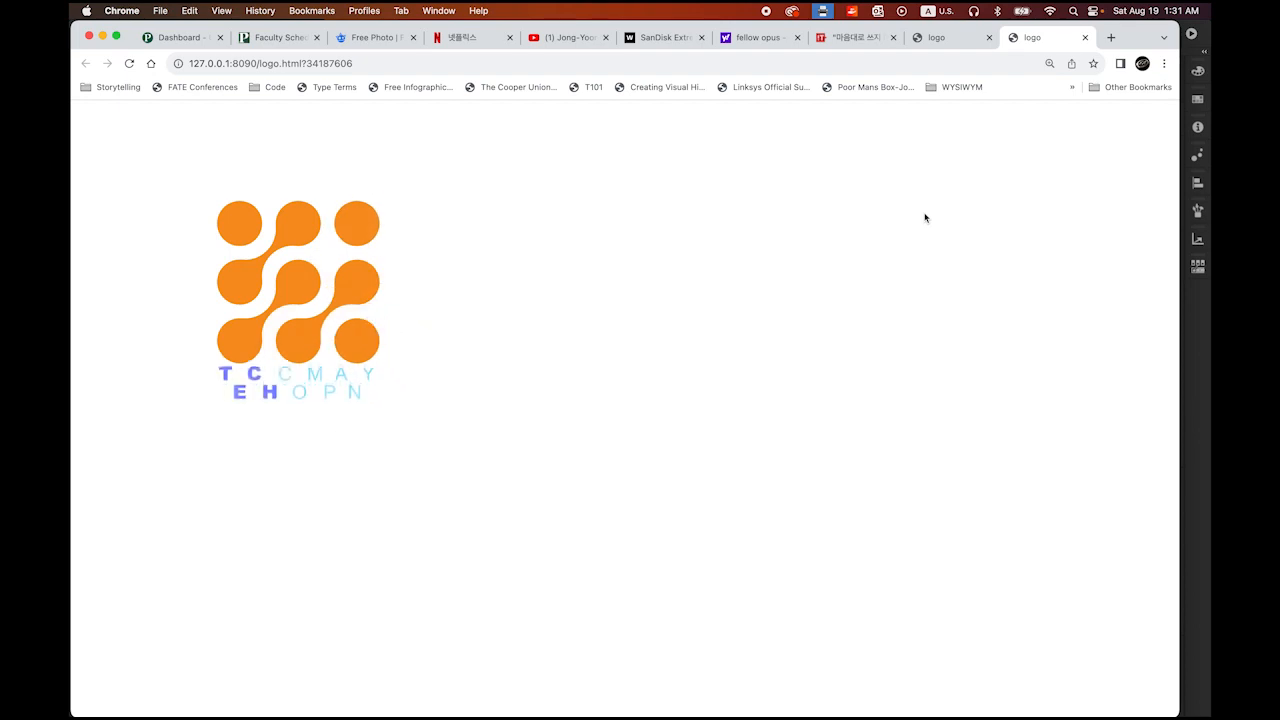
{"action": "left_click", "coordinate": [1199, 383]}
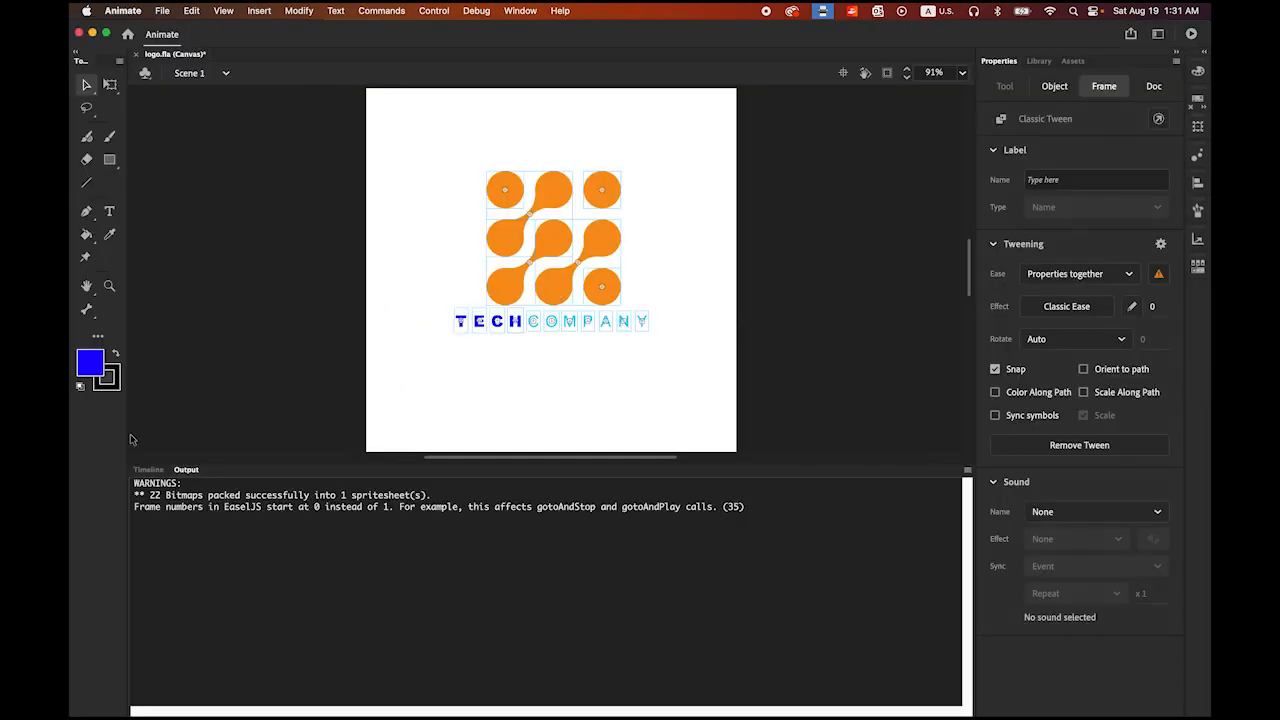
{"action": "left_click", "coordinate": [148, 469]}
- Save logo.fila's current changes under the same name and open the Export Video/Media settings
{"action": "left_click", "coordinate": [160, 11]}
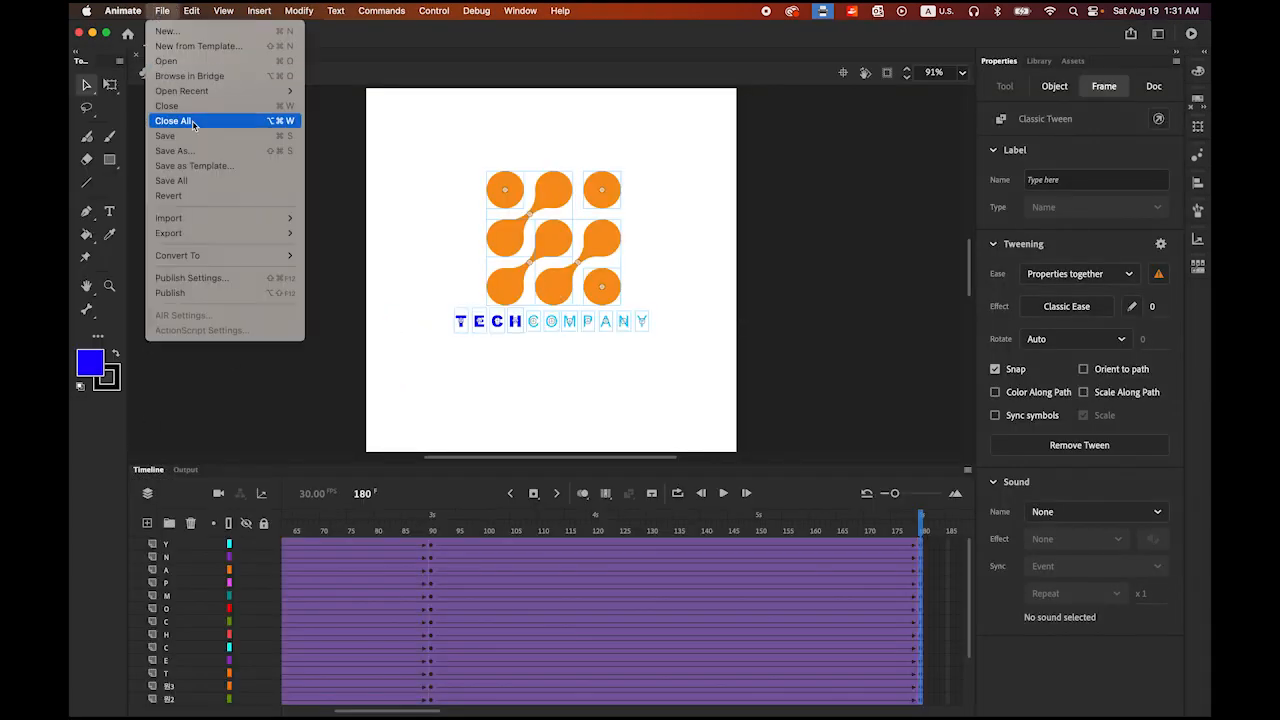
{"action": "left_click", "coordinate": [168, 136]}
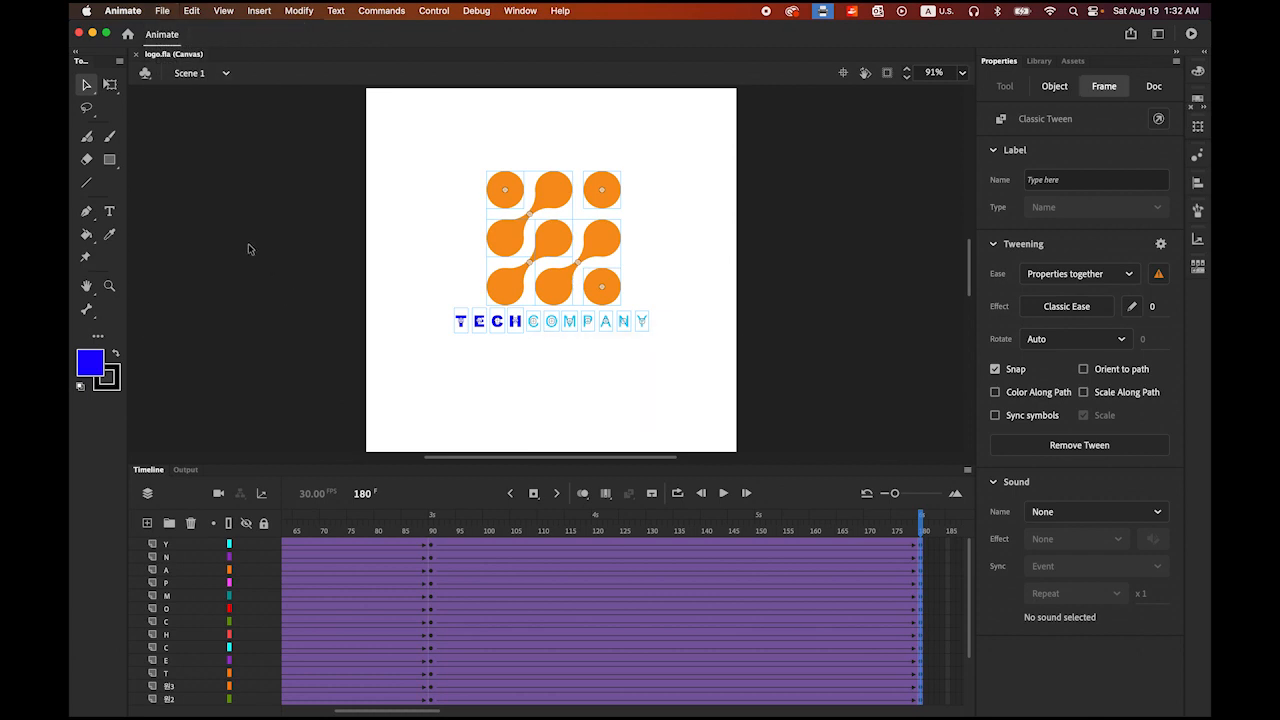
{"action": "left_click", "coordinate": [162, 10]}
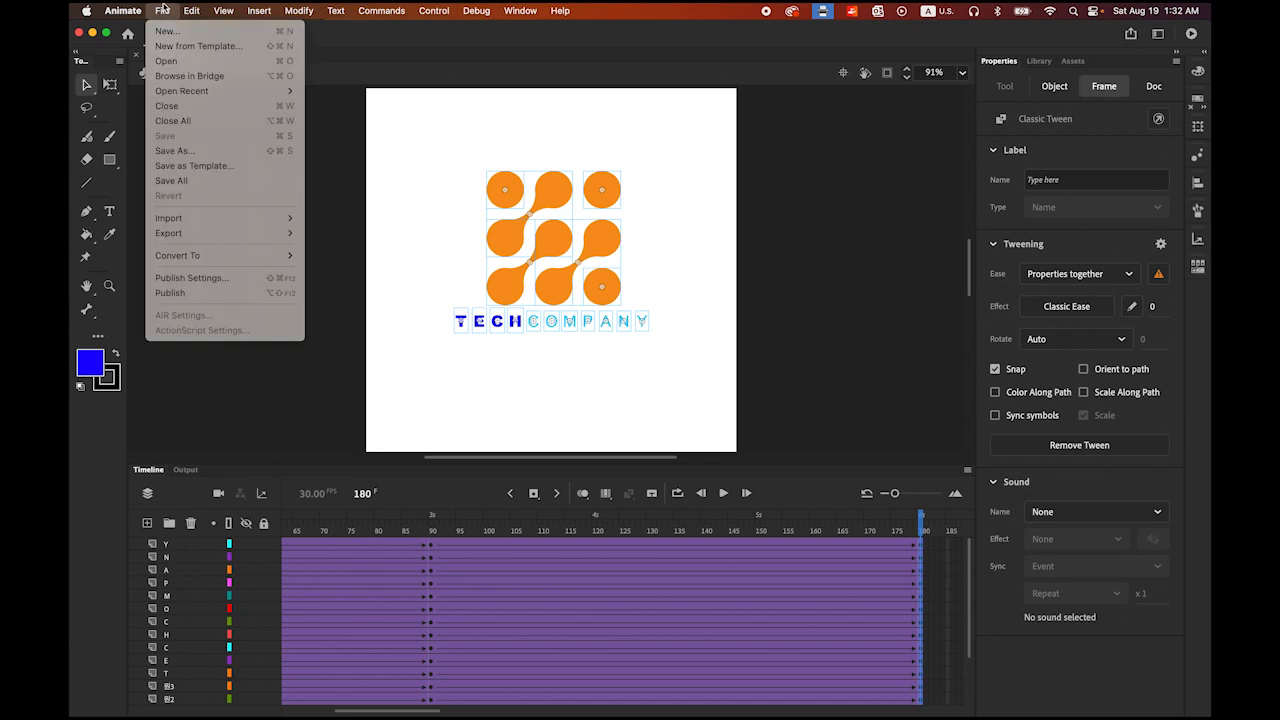
{"action": "mouse_move", "coordinate": [203, 234]}
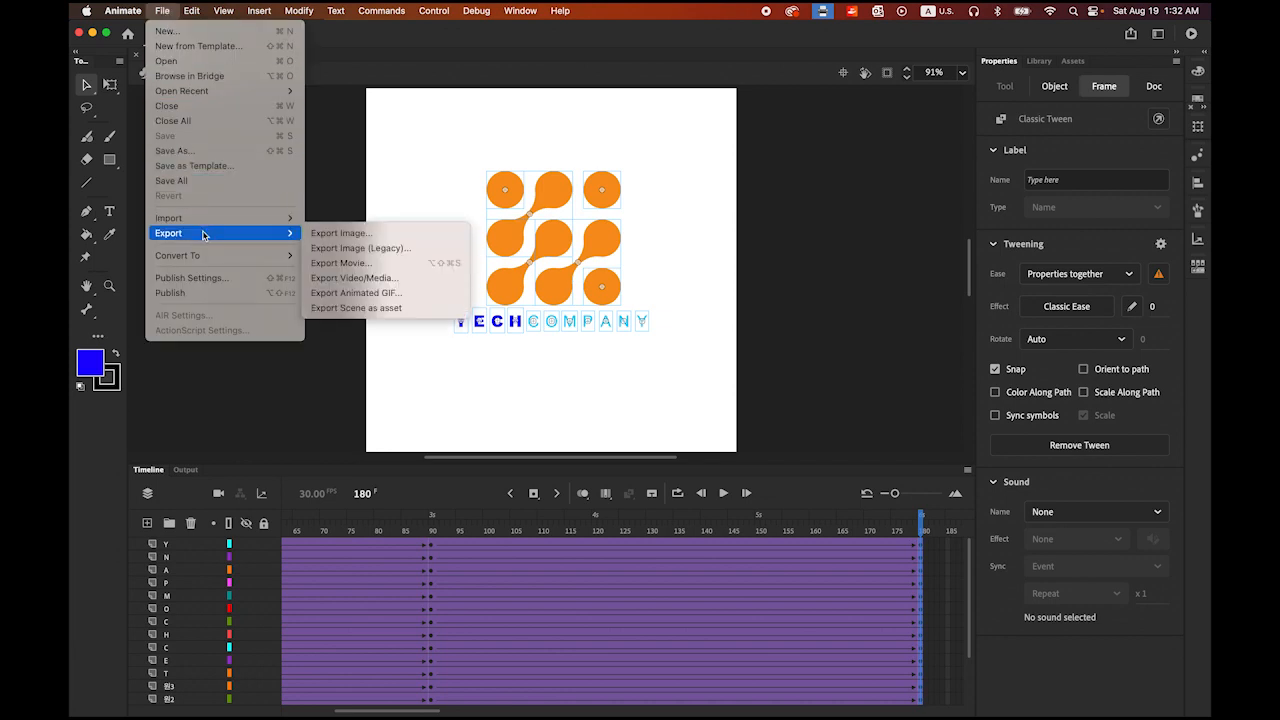
{"action": "left_click", "coordinate": [398, 286]}
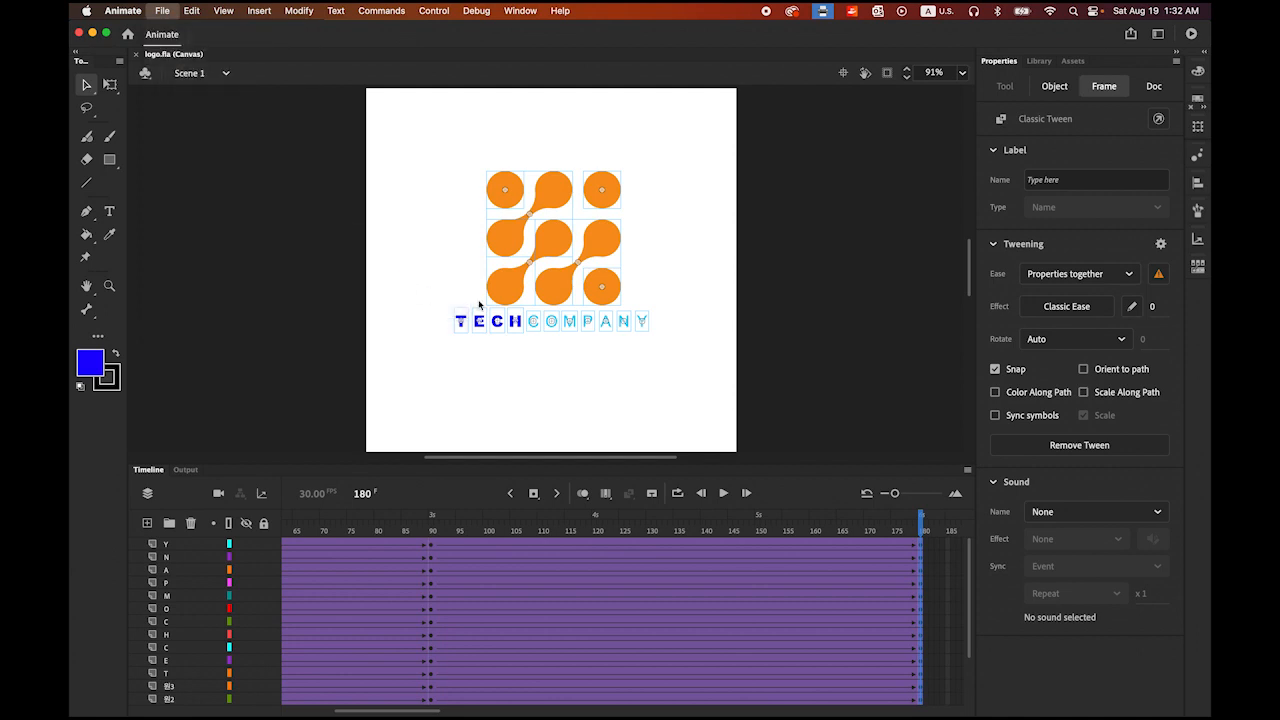
{"action": "mouse_move", "coordinate": [1048, 703]}
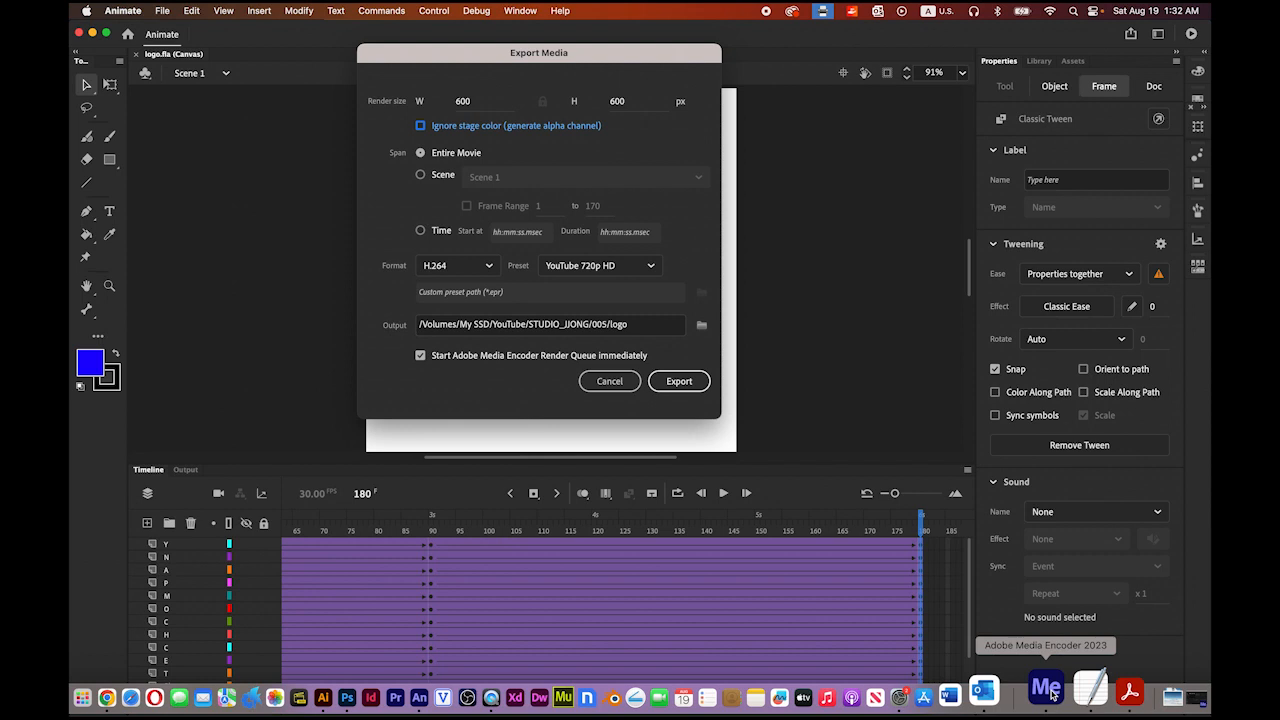
{"action": "left_click_drag", "start_coordinate": [462, 55], "coordinate": [465, 82]}
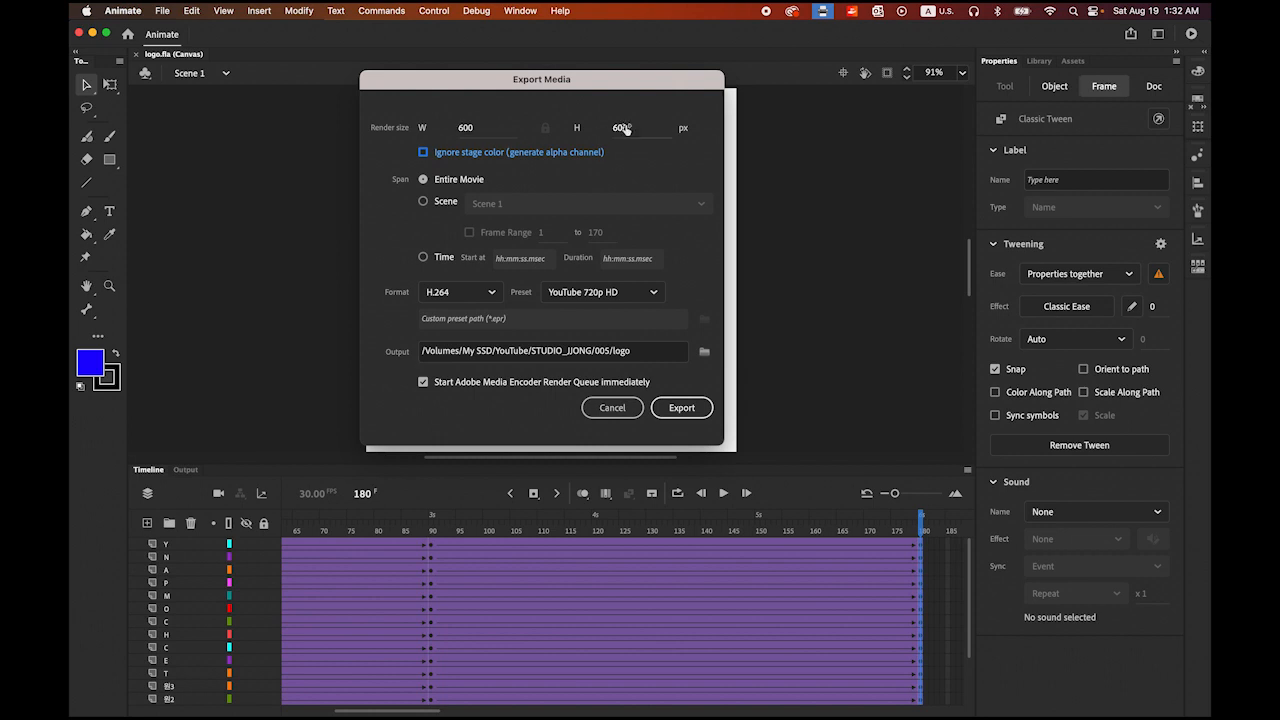
- Try an export render size of 563 × 563 px, and set it back to 600 × 600 px
{"action": "left_click_drag", "start_coordinate": [624, 128], "coordinate": [596, 127]}
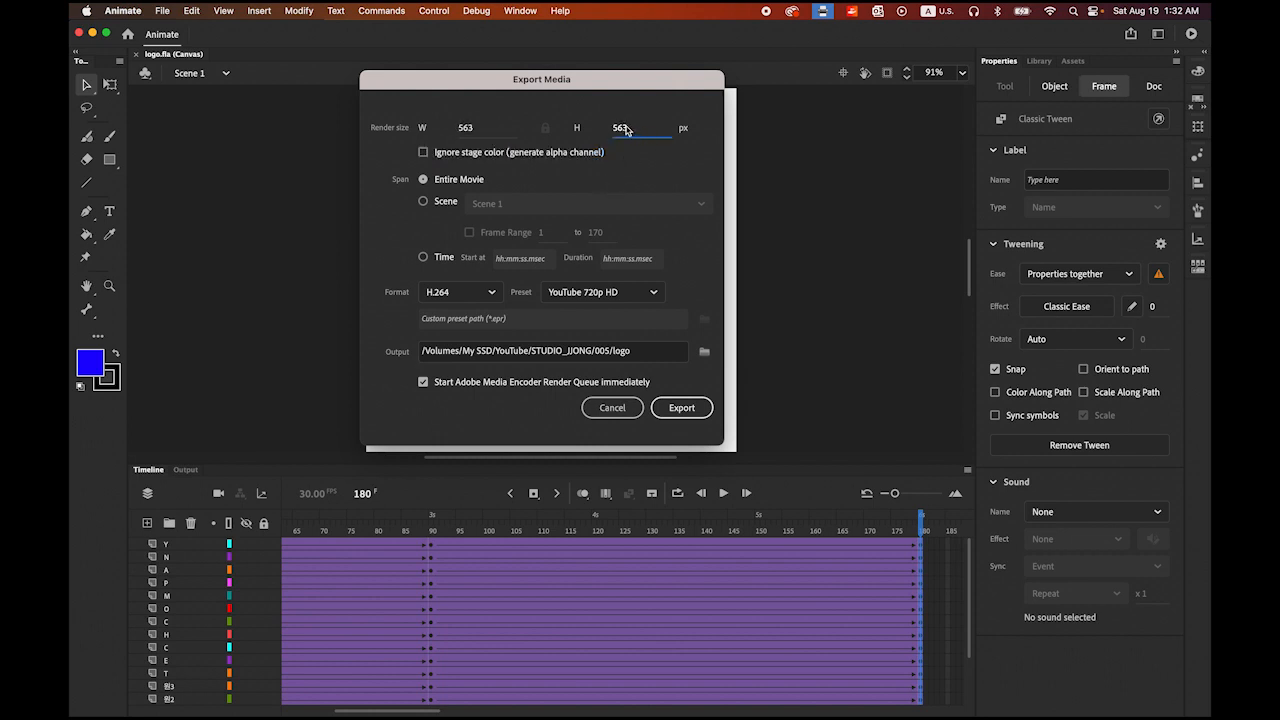
{"action": "left_click", "coordinate": [478, 129]}
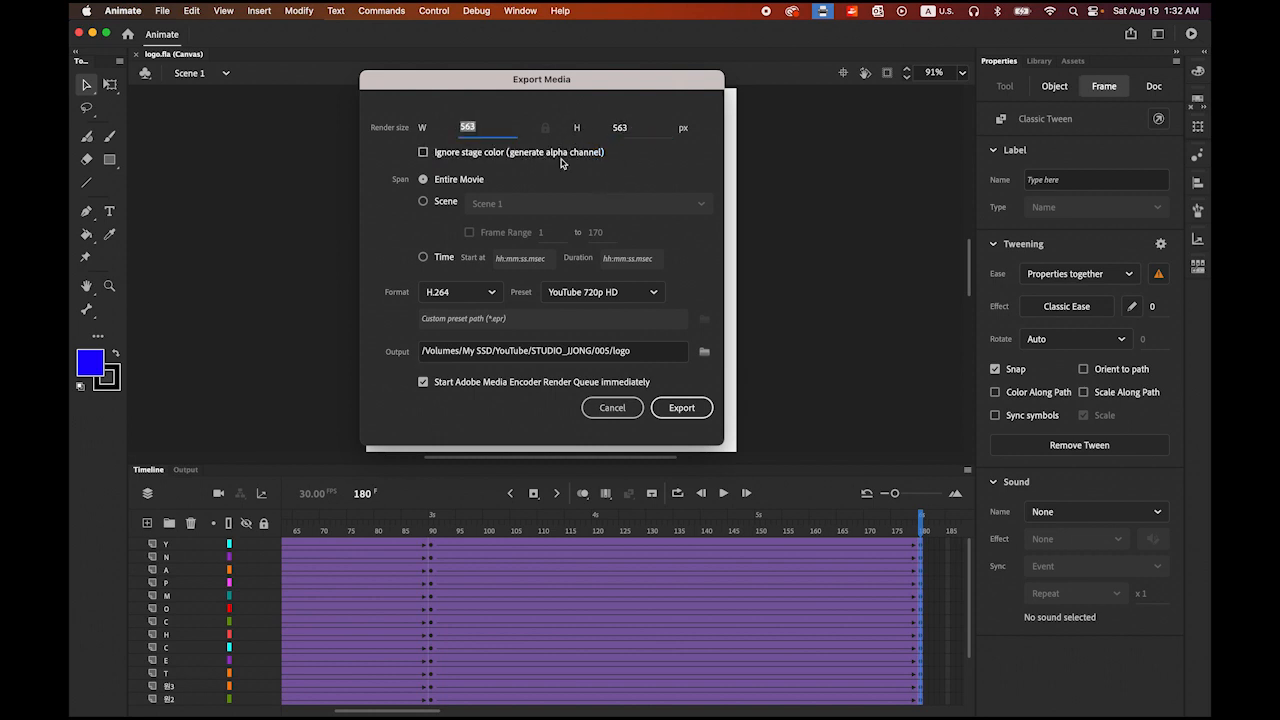
{"action": "type", "text": "600"}
- Keep H.264 as the export format and choose the Default (AME) preset
{"action": "left_click", "coordinate": [447, 295]}
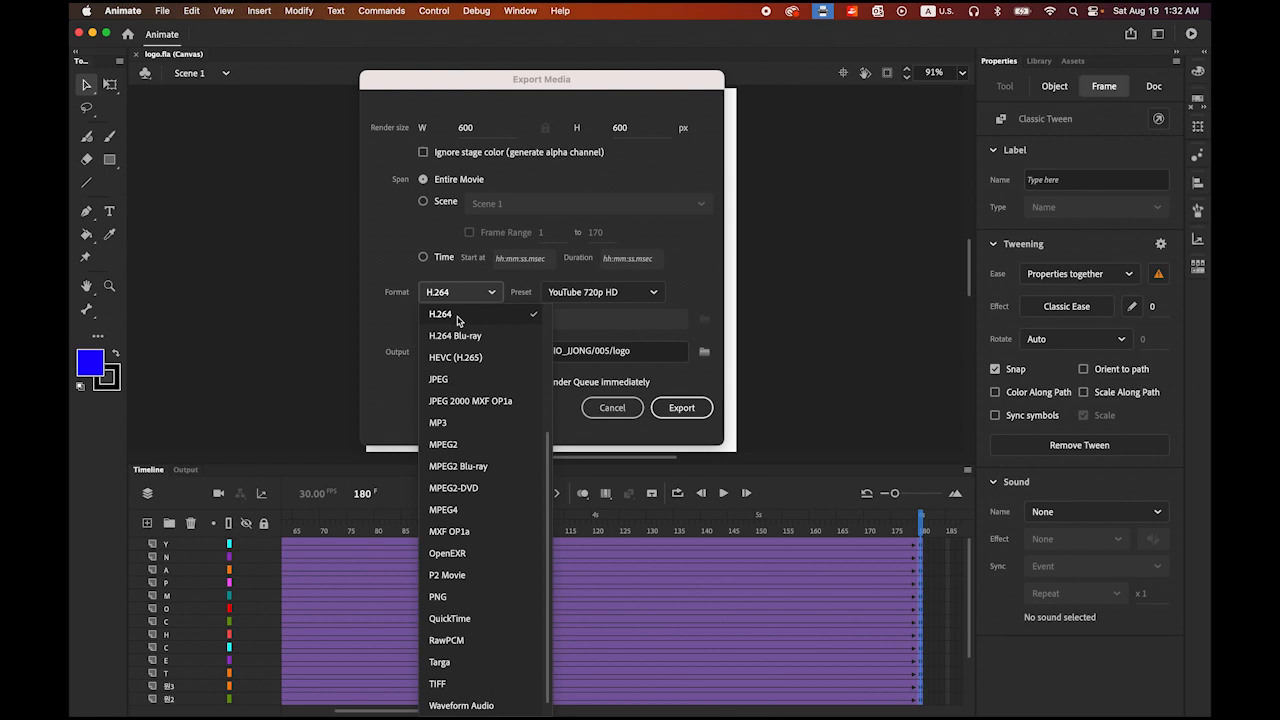
{"action": "left_click", "coordinate": [455, 298]}
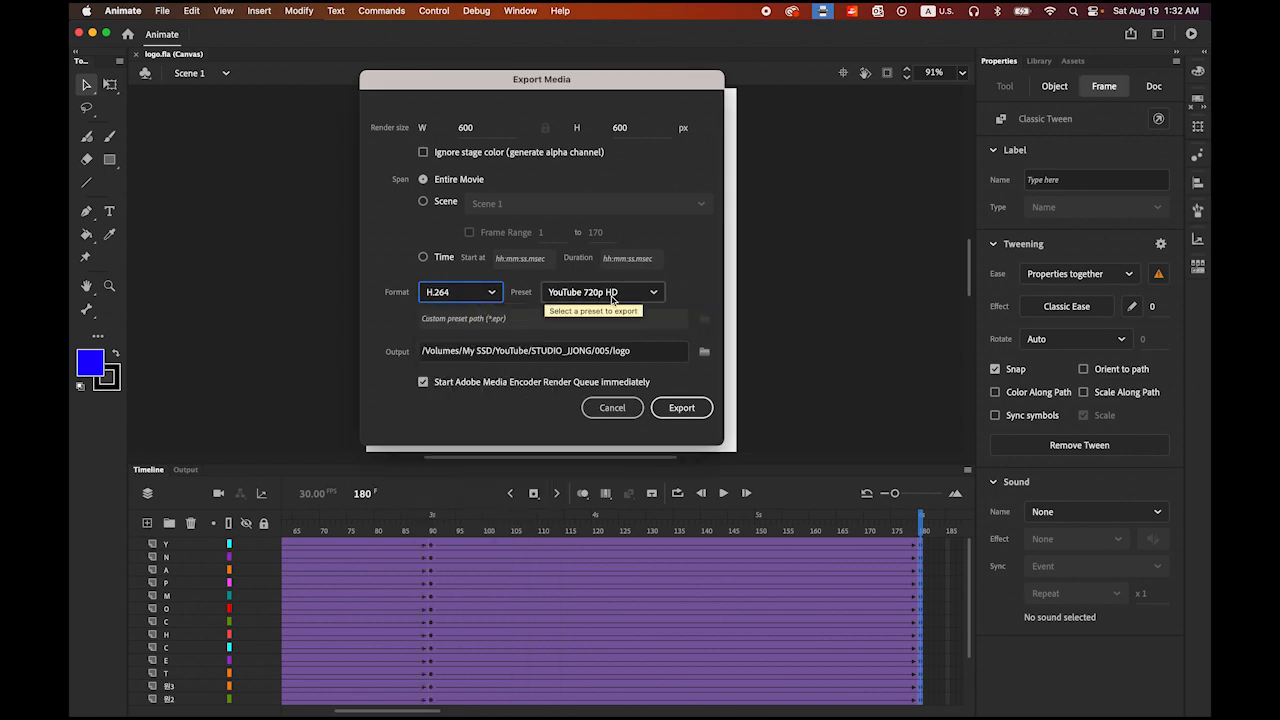
{"action": "left_click", "coordinate": [651, 294]}
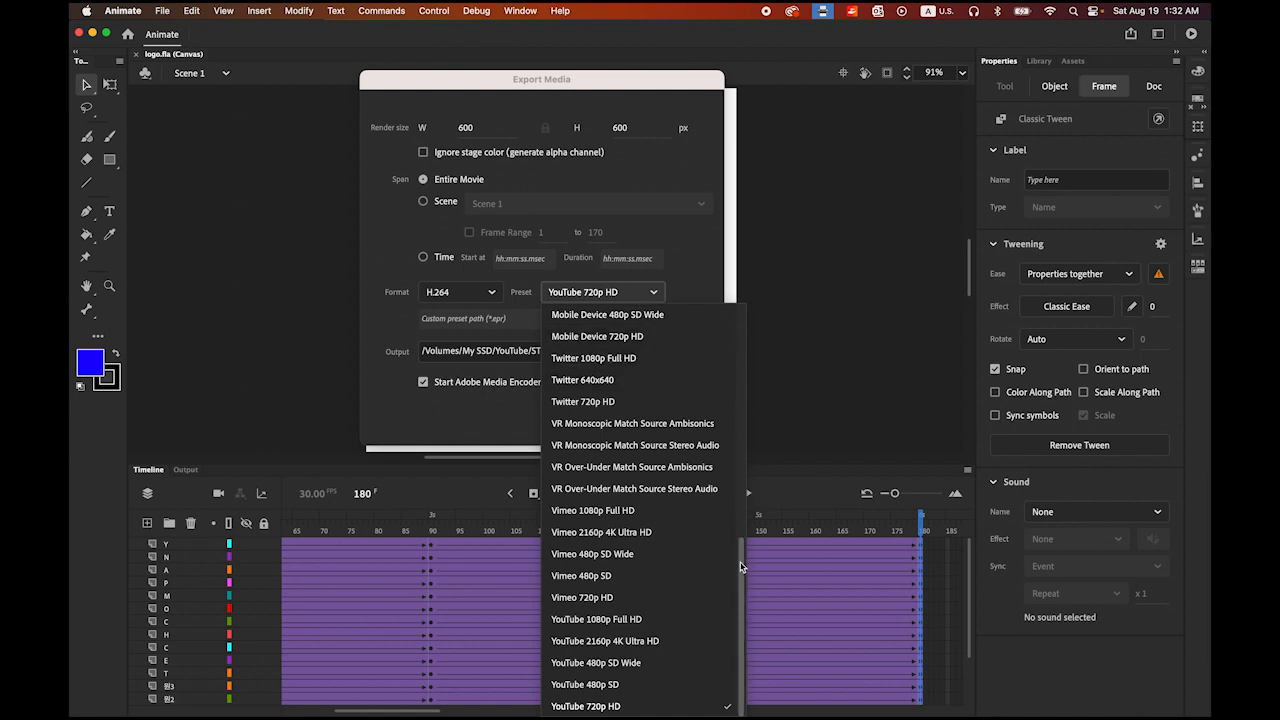
{"action": "left_click_drag", "start_coordinate": [744, 570], "coordinate": [715, 273]}
{"action": "left_click", "coordinate": [600, 316]}
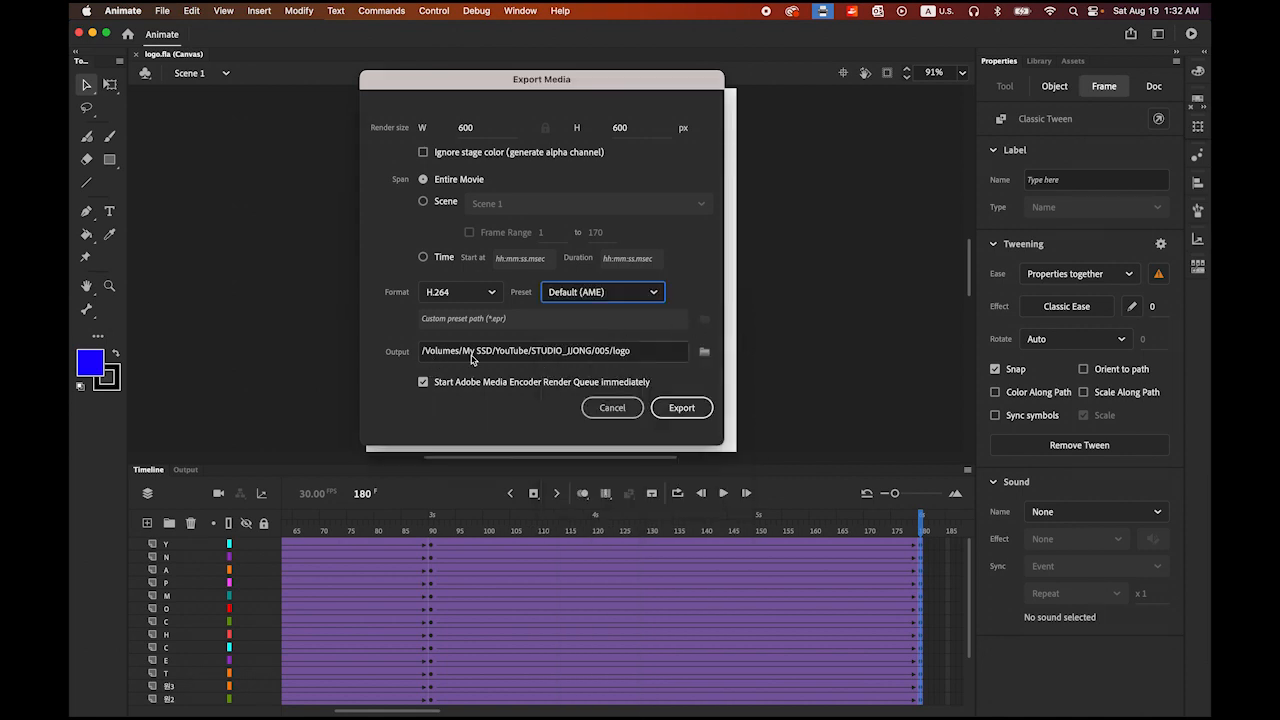
- Set the export destination to folder 006 with the file name logo, and export the video
{"action": "left_click", "coordinate": [703, 354]}
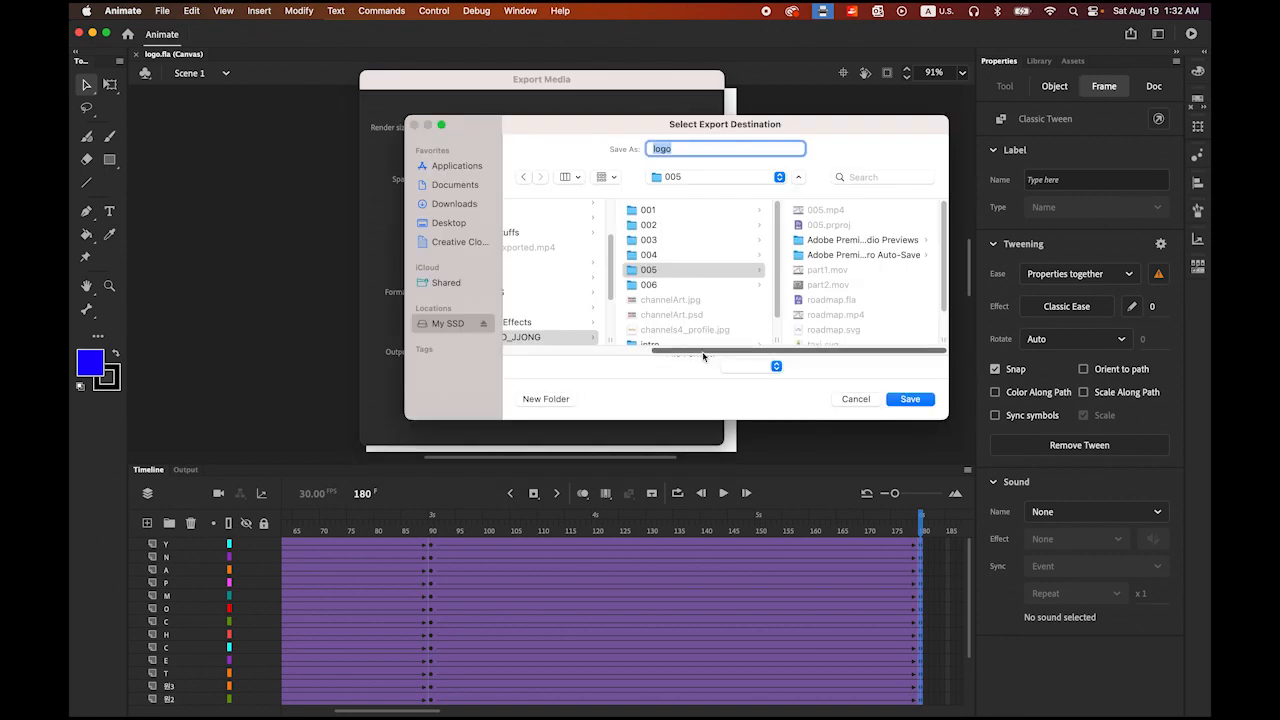
{"action": "left_click", "coordinate": [648, 285]}
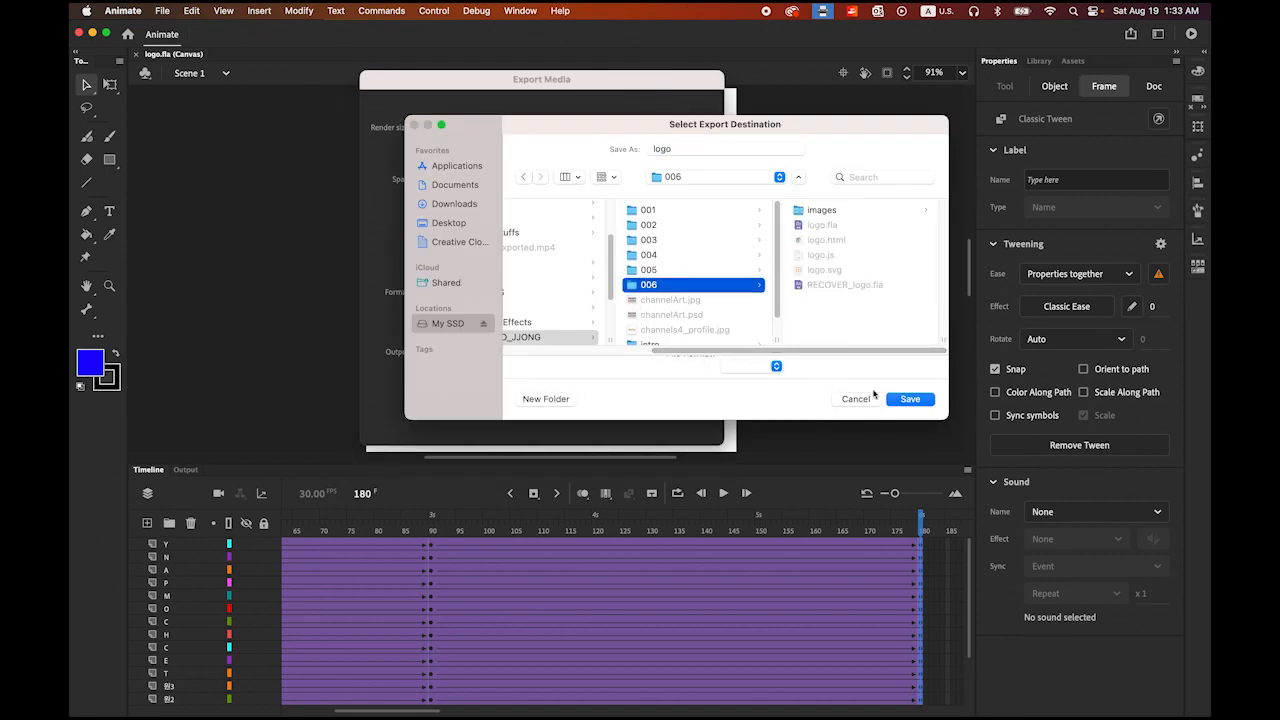
{"action": "left_click", "coordinate": [909, 399]}
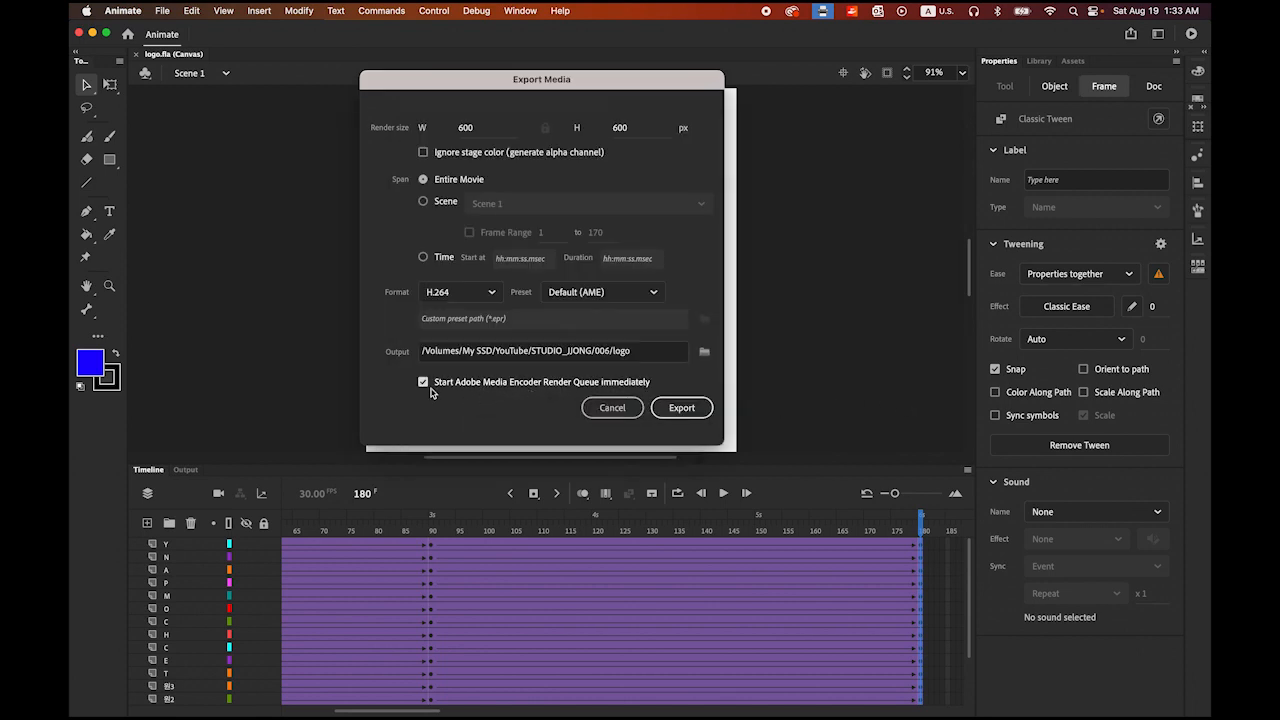
{"action": "left_click", "coordinate": [682, 410]}
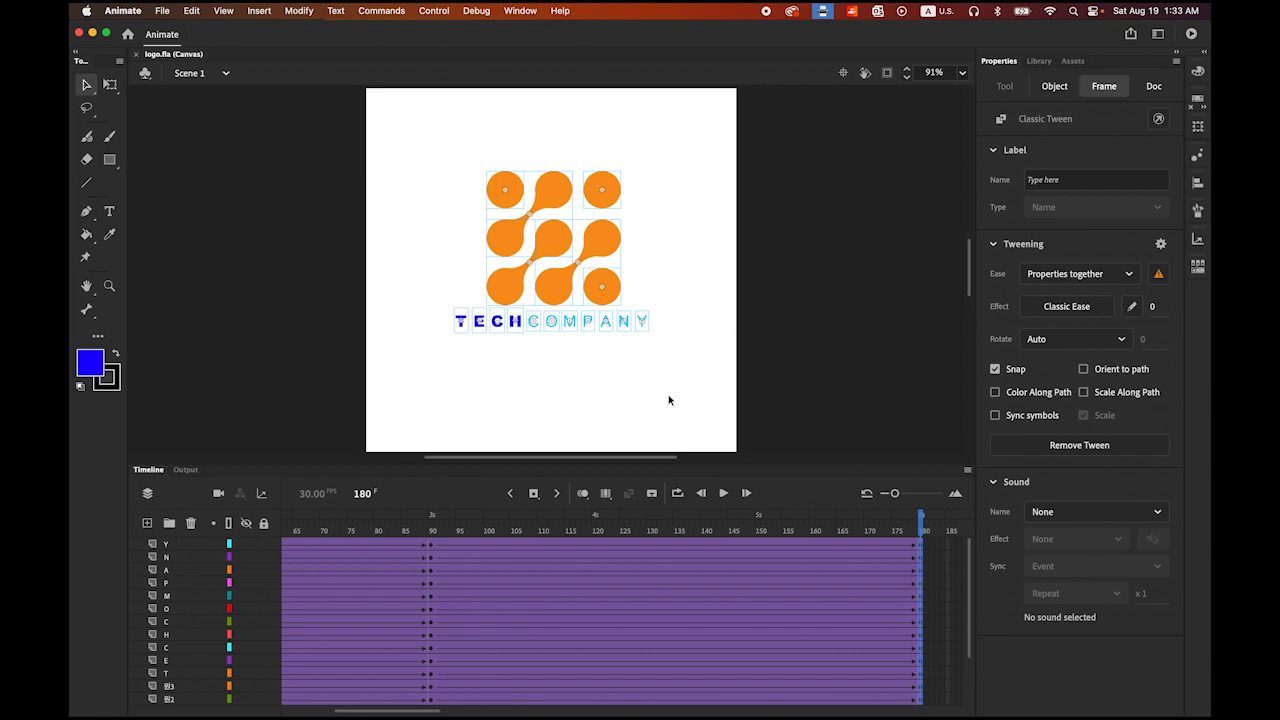
- Open the exported logo.mp4 from folder 006 in Finder, enlarge the QuickTime Player window, and play the video twice
{"action": "left_click", "coordinate": [107, 689]}
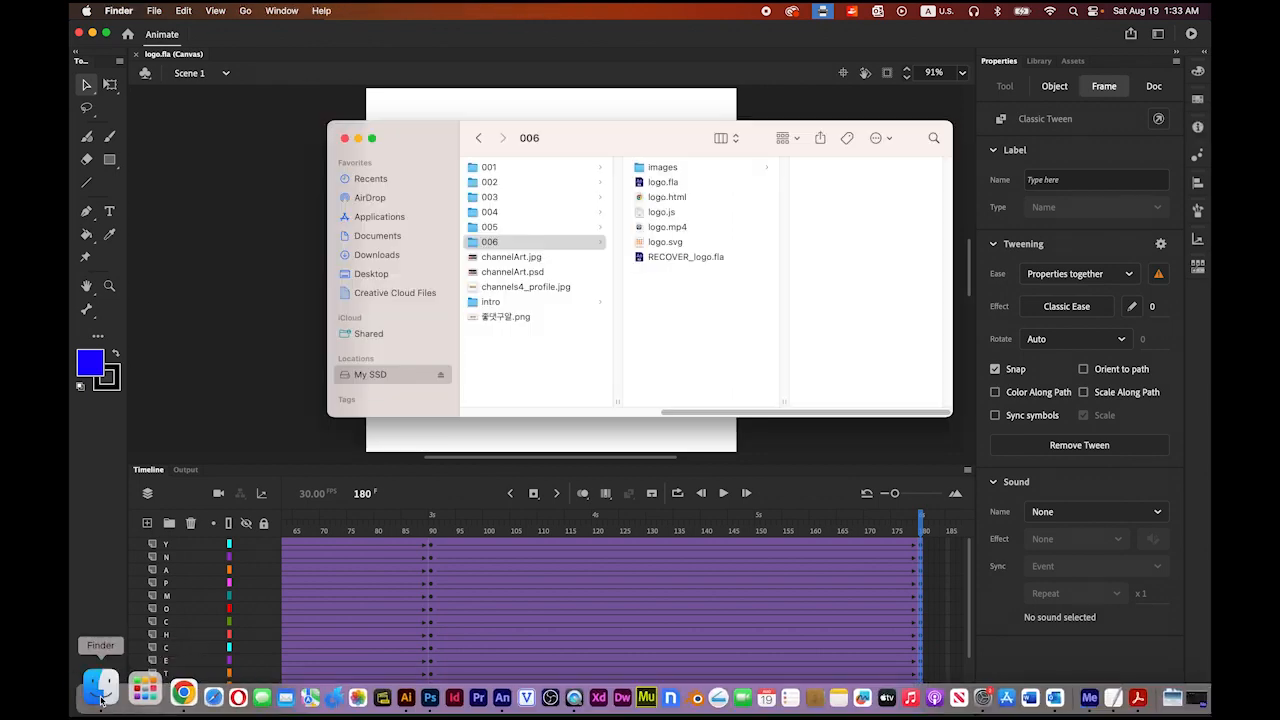
{"action": "left_click", "coordinate": [663, 228]}
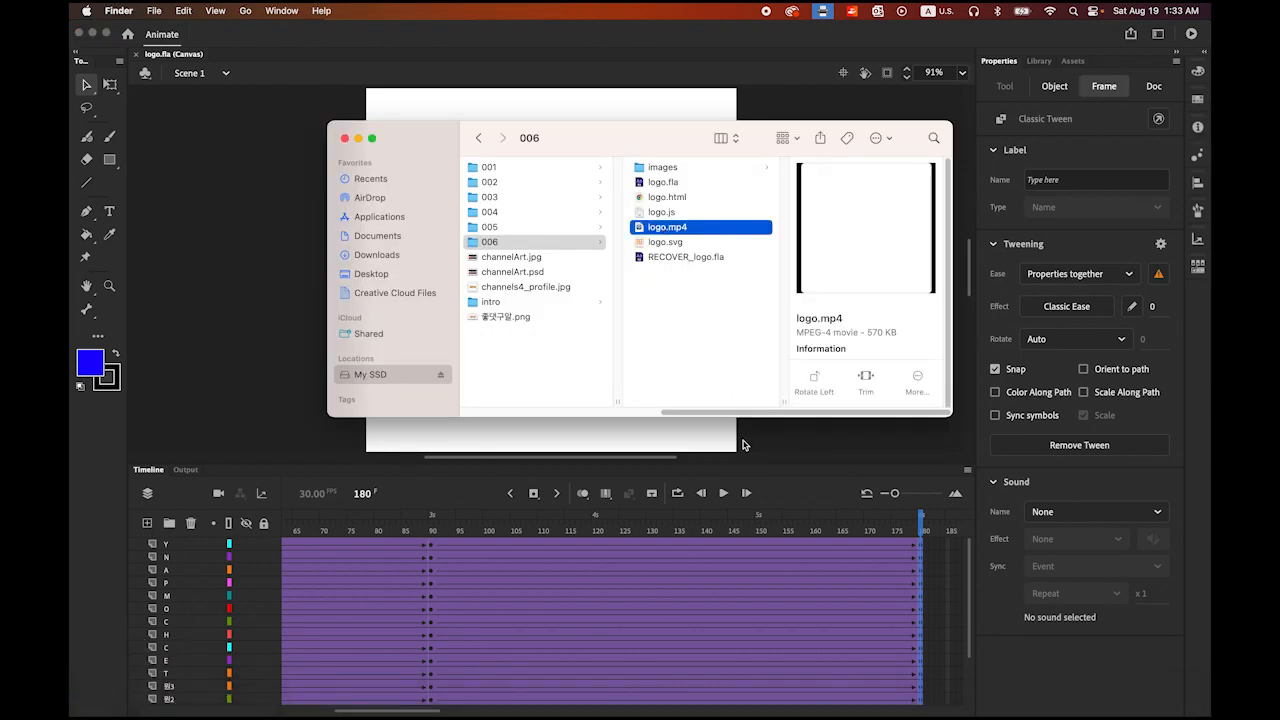
{"action": "double_click", "coordinate": [638, 228]}
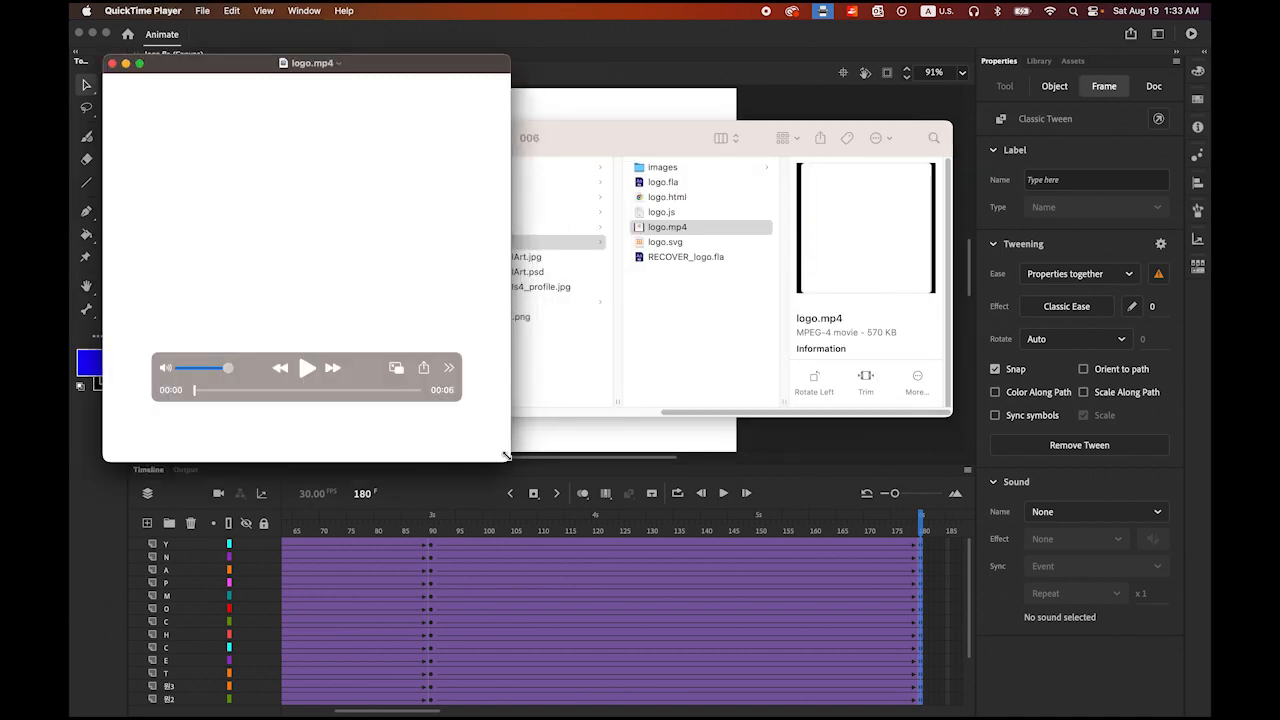
{"action": "left_click_drag", "start_coordinate": [450, 561], "coordinate": [618, 658]}
{"action": "left_click", "coordinate": [590, 671]}
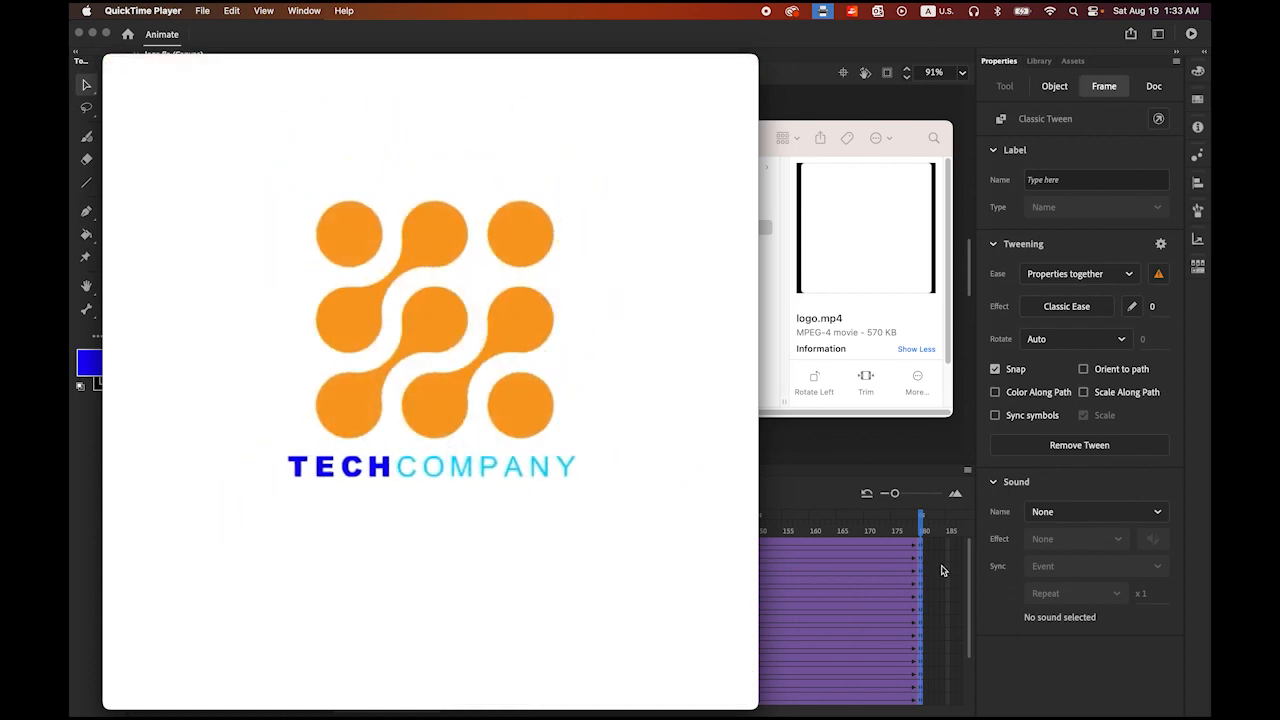
{"action": "mouse_move", "coordinate": [706, 607]}
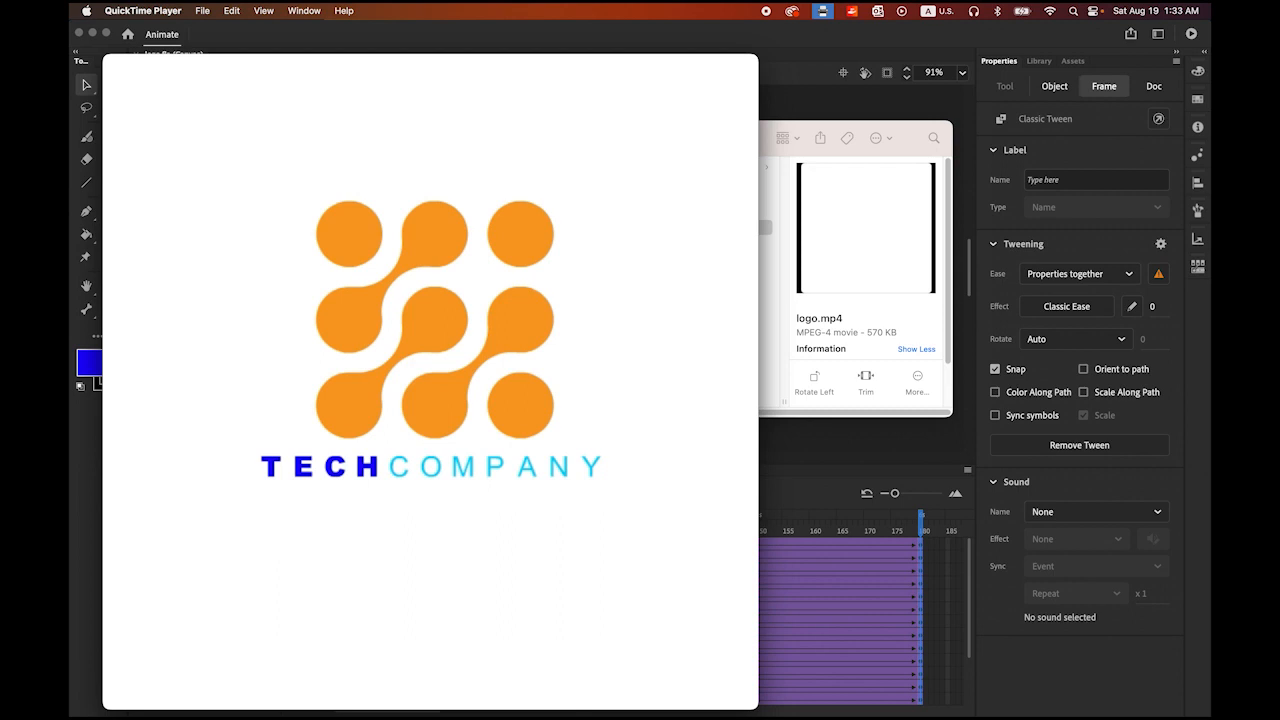
{"action": "left_click", "coordinate": [597, 672]}
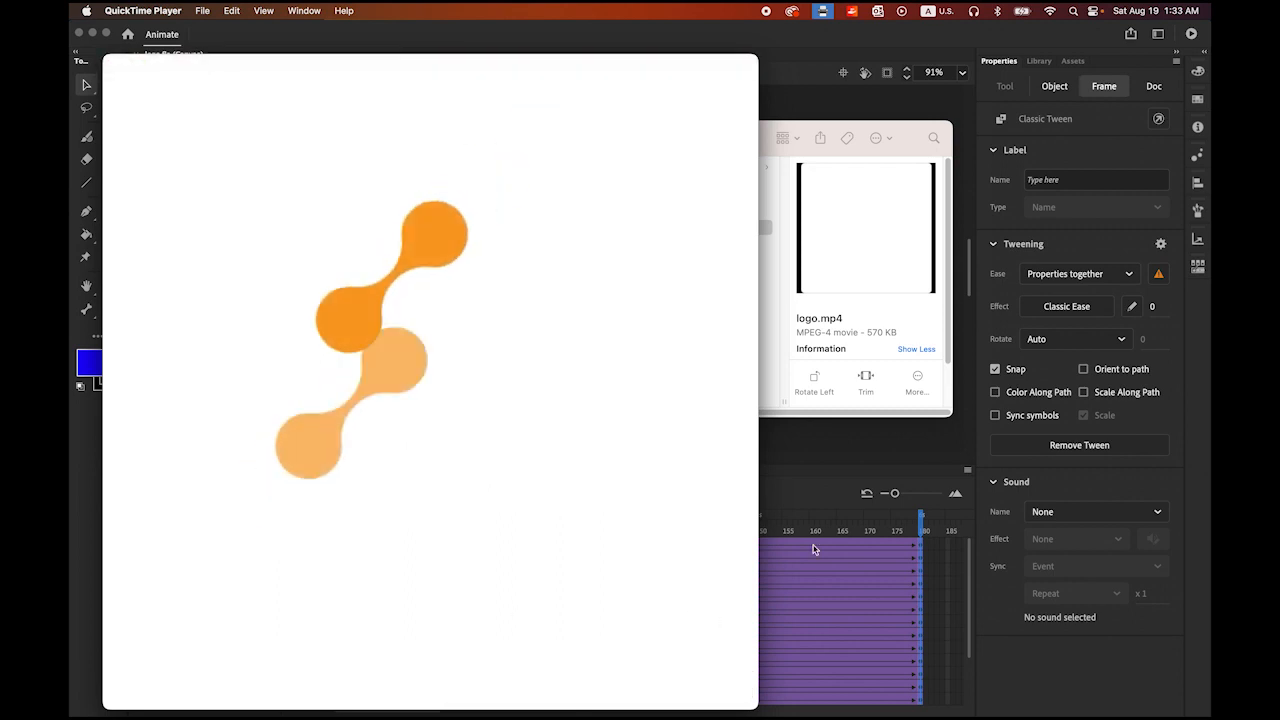